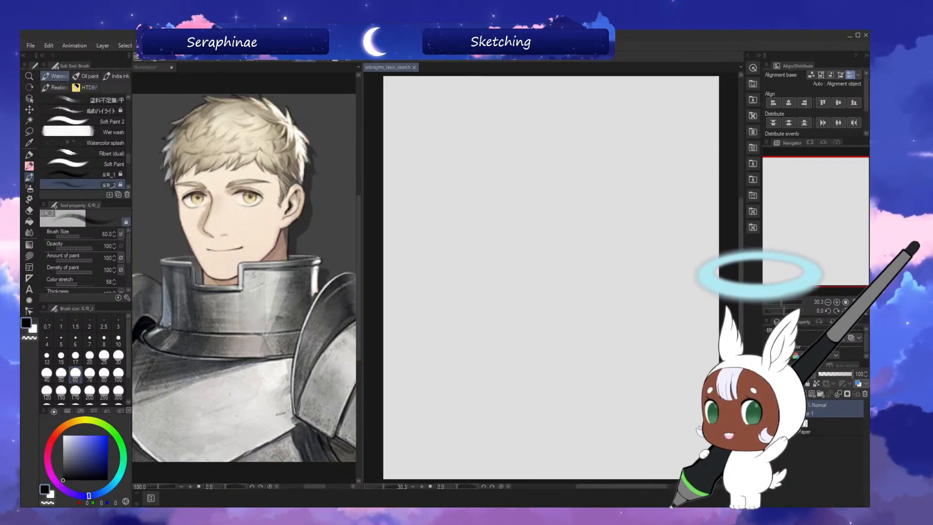
Sketch a light, wide oval for the cranium in the upper half of the canvas.
drag(741, 240, 741, 240)
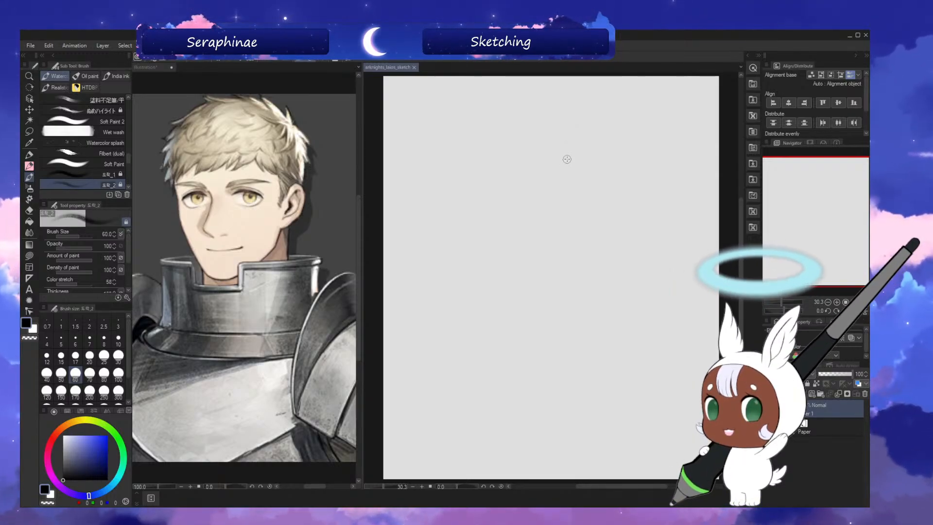
drag(619, 487, 620, 487)
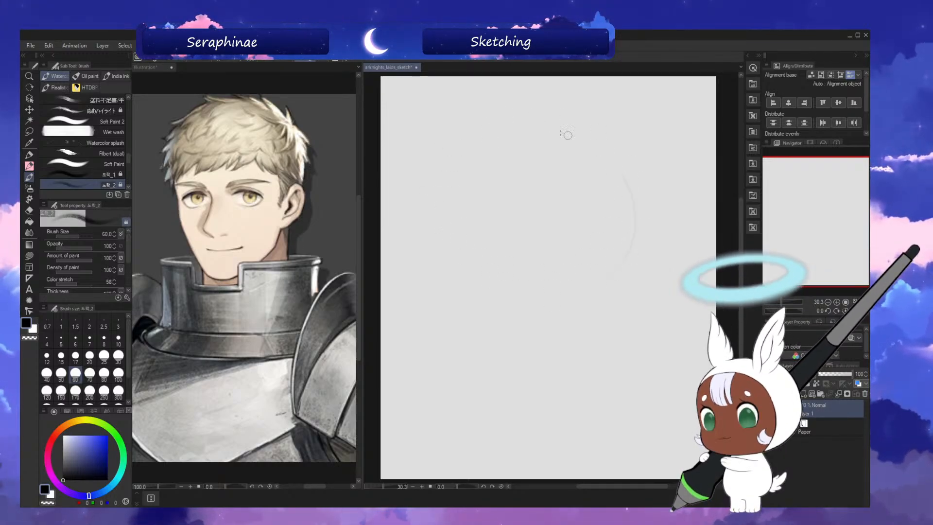
mouse_move(629, 225)
mouse_down()
mouse_move(466, 168)
mouse_move(578, 289)
mouse_move(560, 146)
mouse_move(503, 283)
mouse_move(620, 182)
mouse_move(453, 237)
mouse_move(603, 270)
mouse_up()
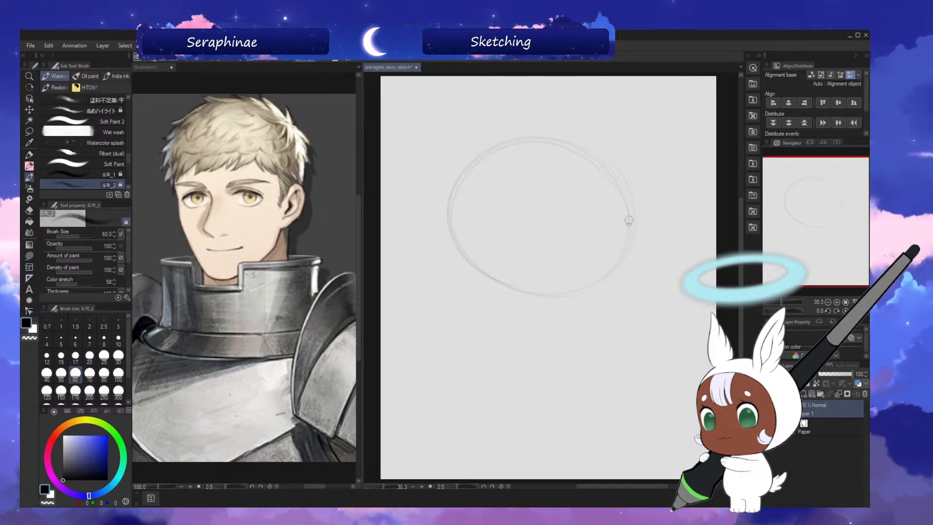
key(ctrl+z)
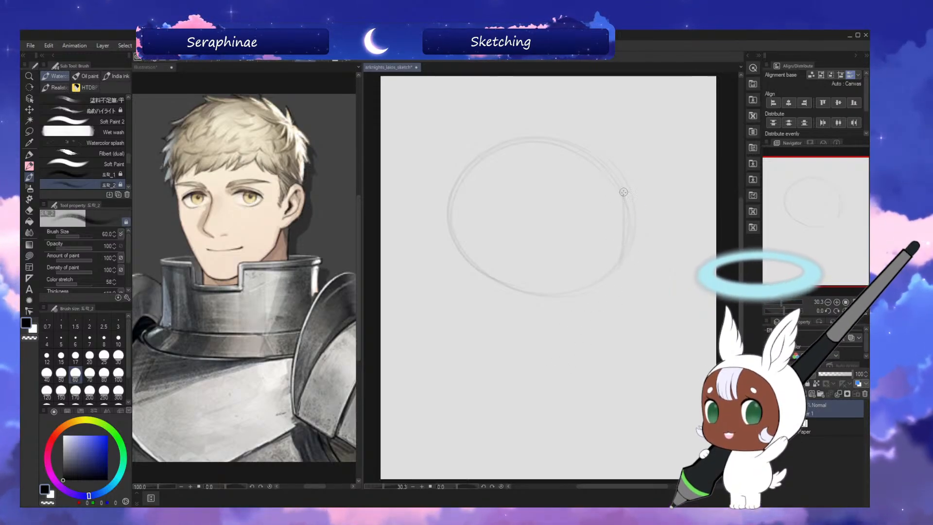
Draw both sides of the face tapering down from the cranium oval towards an off-centre chin.
drag(623, 234, 590, 342)
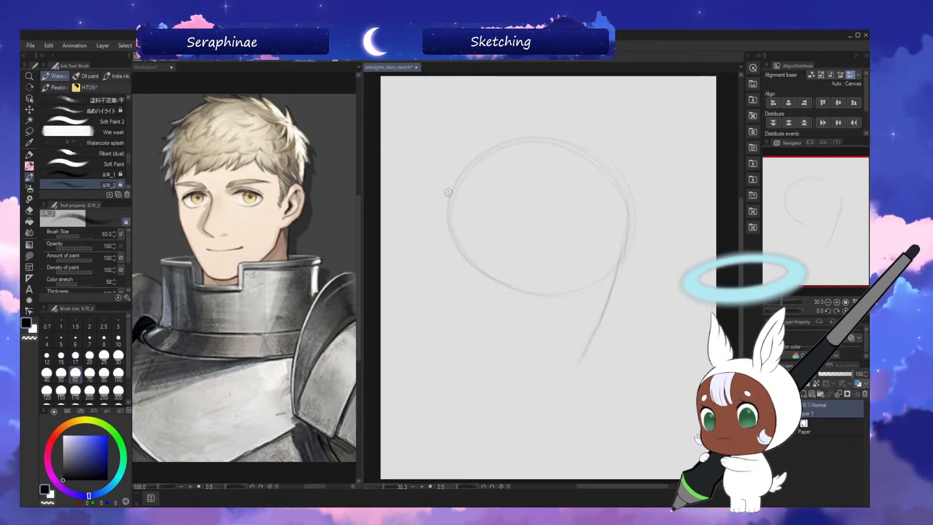
drag(448, 195, 496, 335)
drag(482, 304, 566, 375)
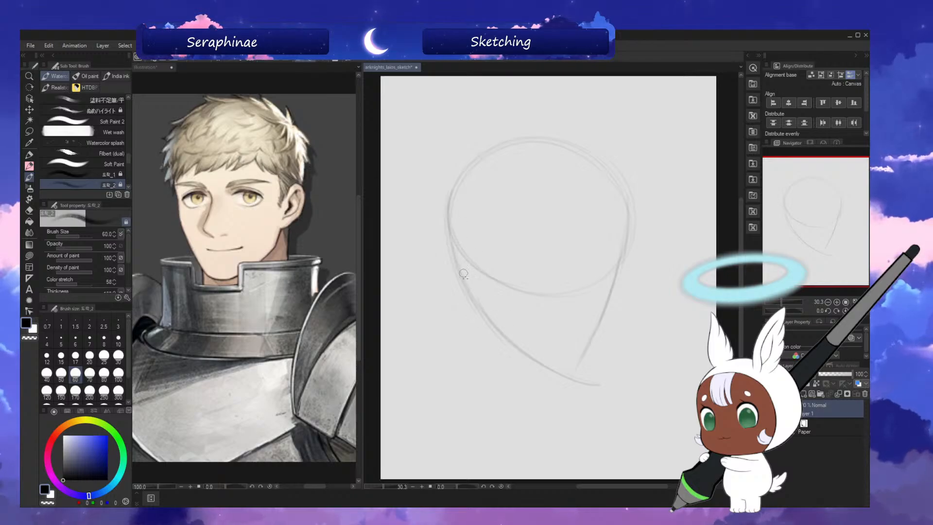
key(ctrl+z)
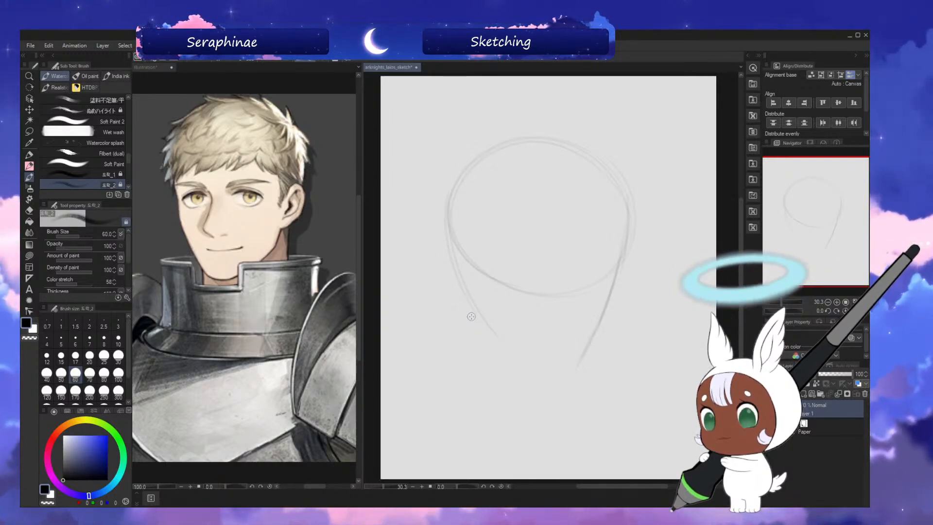
key(ctrl+y)
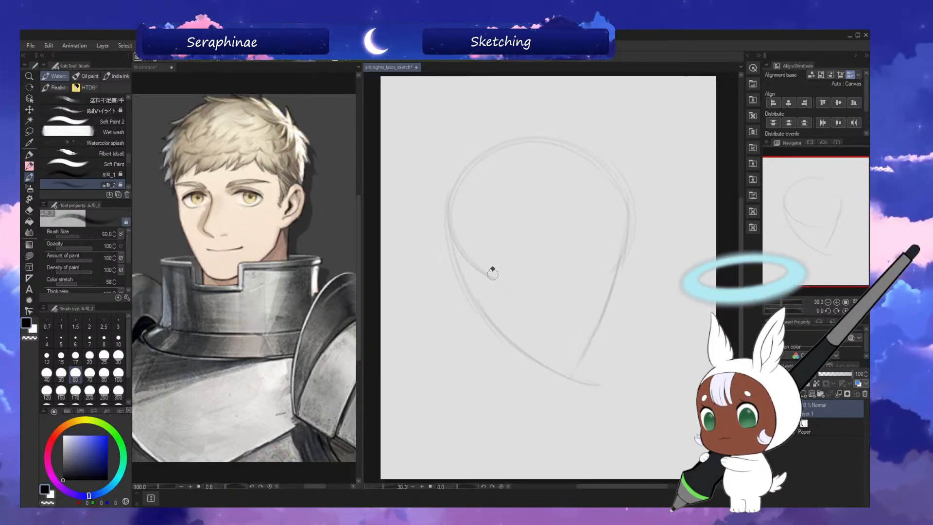
Erase the oval's lower arc inside the face, round off the chin and remove the overshooting jaw line.
drag(493, 274, 486, 275)
drag(607, 265, 602, 274)
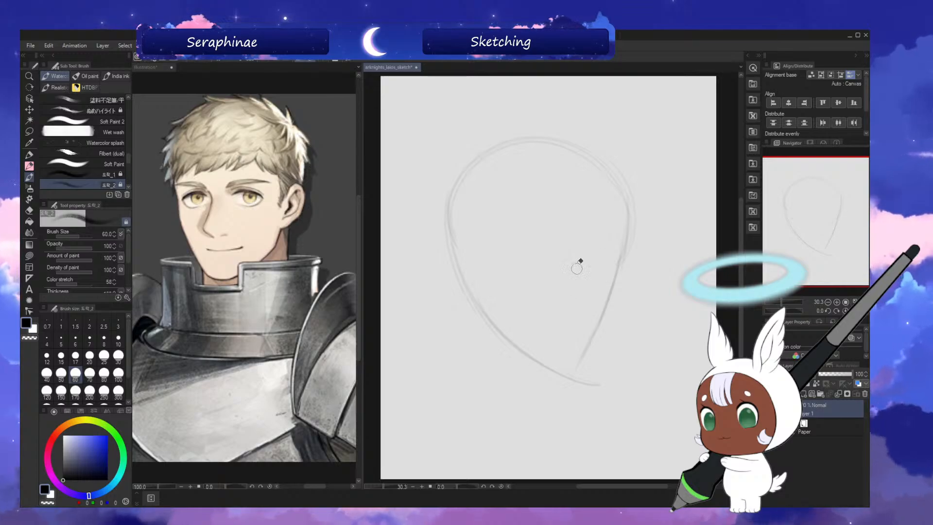
key(h)
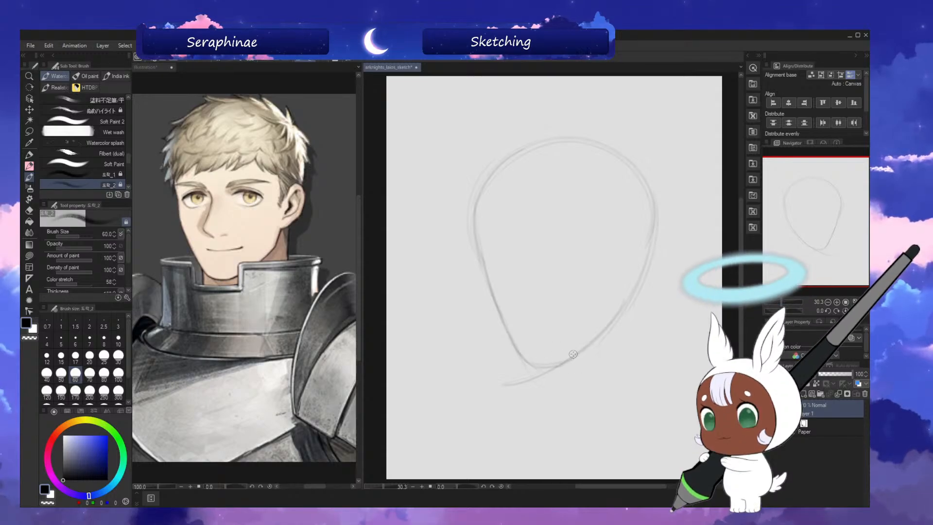
key(h)
key(e)
drag(586, 376, 572, 379)
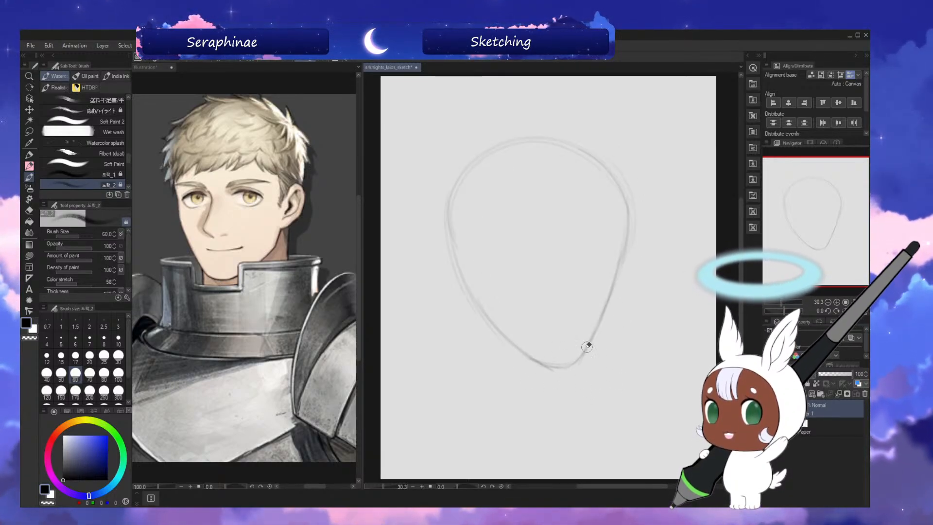
Mirror the canvas view, then sketch a slanted oval ear at the back of the jaw and two short neck lines.
key(h)
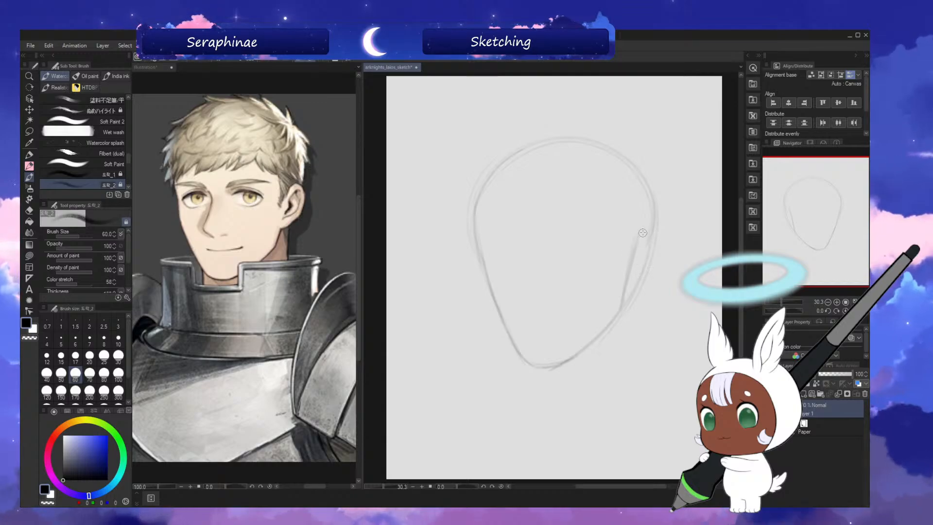
mouse_move(639, 238)
mouse_down()
mouse_move(664, 240)
mouse_move(653, 229)
mouse_move(638, 290)
mouse_up()
mouse_move(637, 239)
mouse_down()
mouse_move(660, 247)
mouse_move(649, 276)
mouse_move(634, 291)
mouse_up()
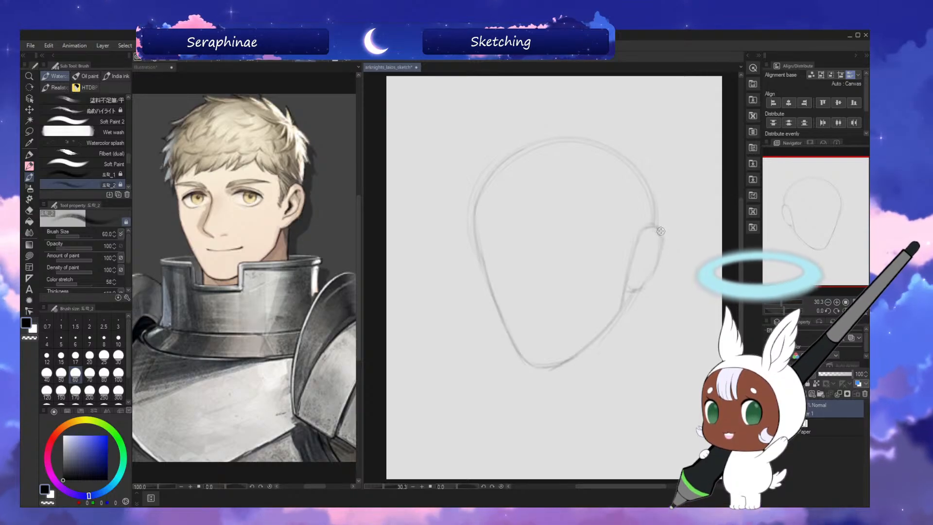
drag(657, 227, 664, 250)
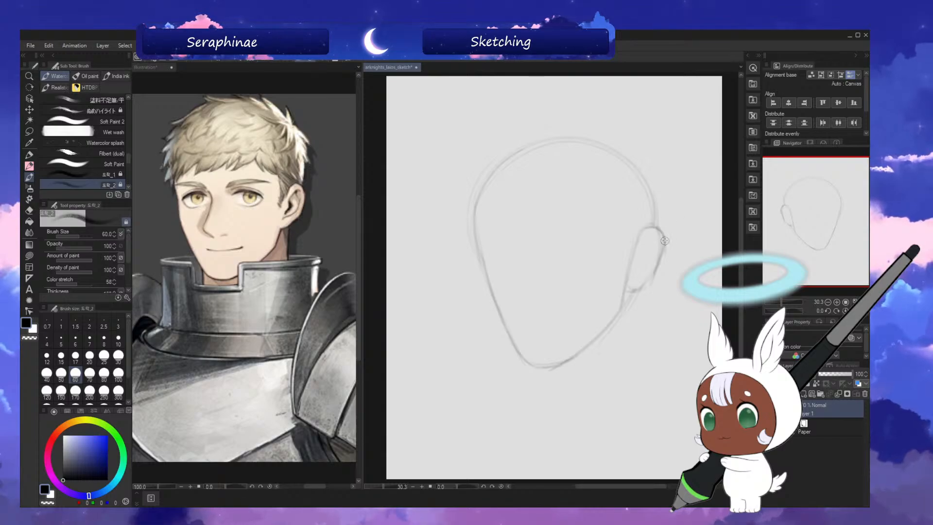
drag(652, 276, 630, 294)
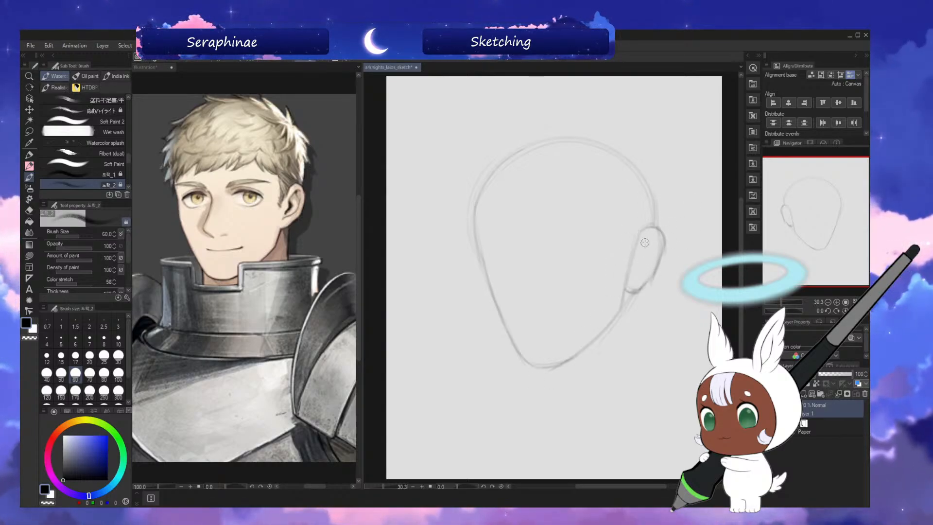
drag(639, 296, 634, 357)
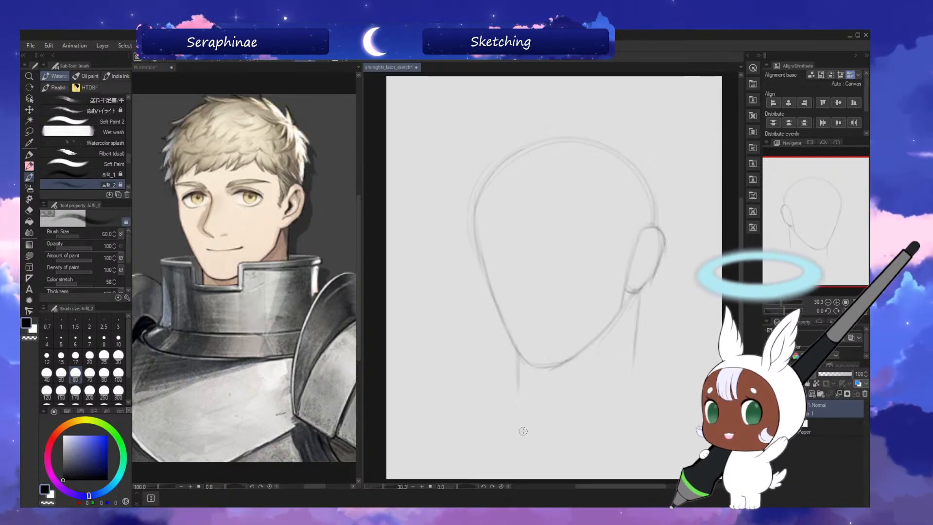
Draw a curved vertical centre line from the top of the skull to the chin for the three-quarter view.
drag(741, 276, 742, 274)
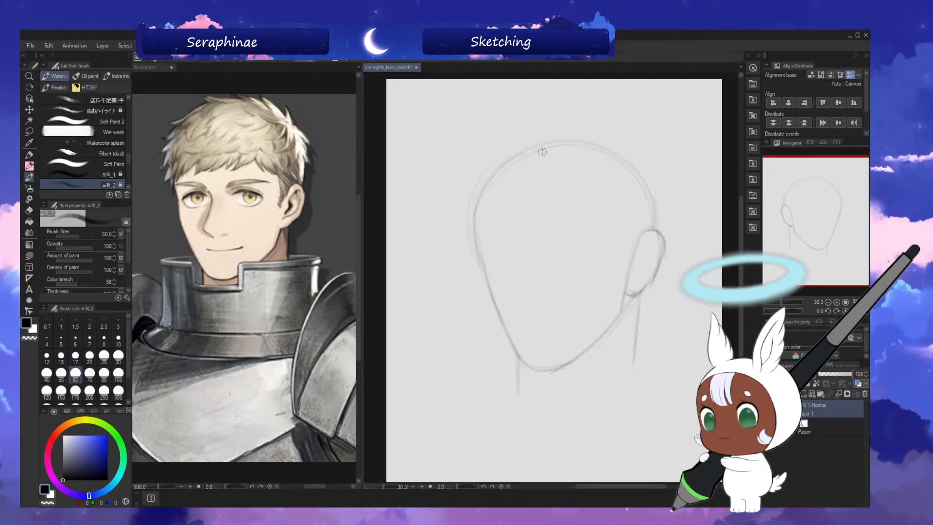
drag(539, 149, 544, 335)
drag(525, 181, 543, 347)
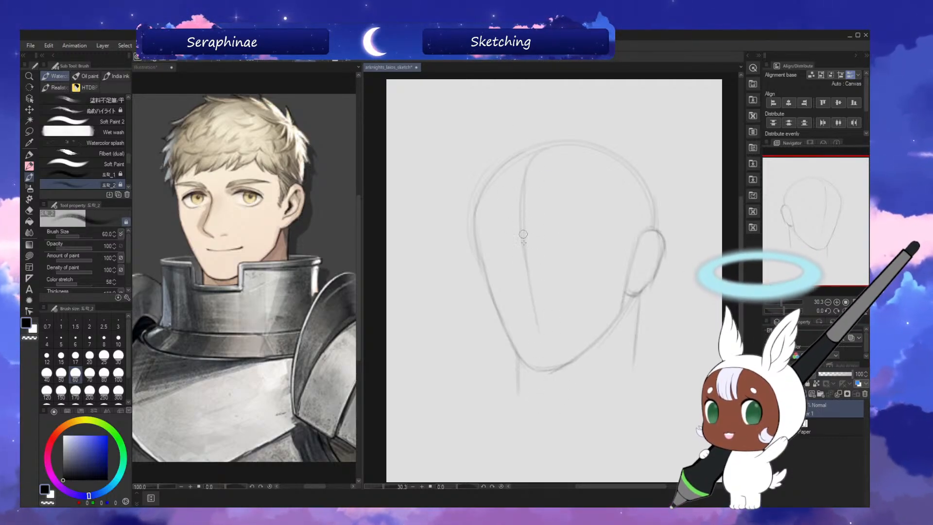
drag(524, 243, 547, 366)
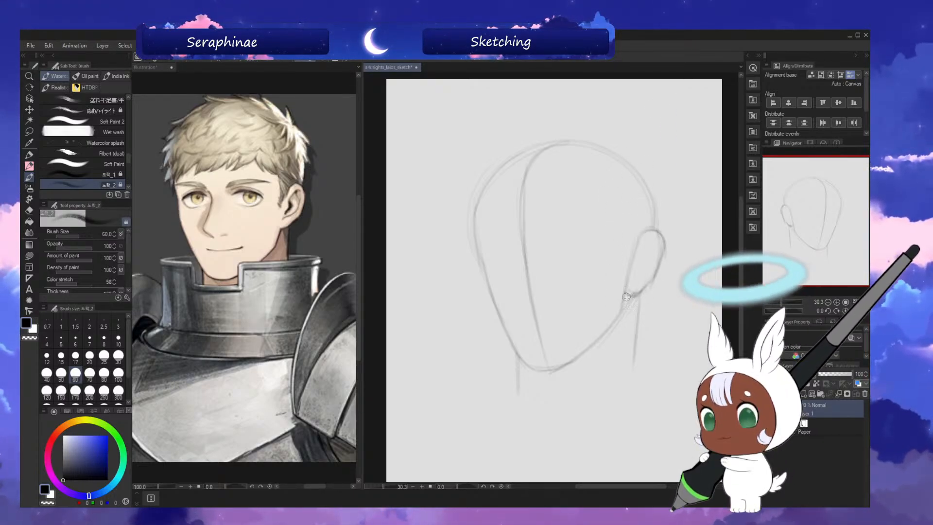
Add a tall oval for the side plane of the head near the ear and a short hairline mark across the centre line.
drag(622, 187, 612, 272)
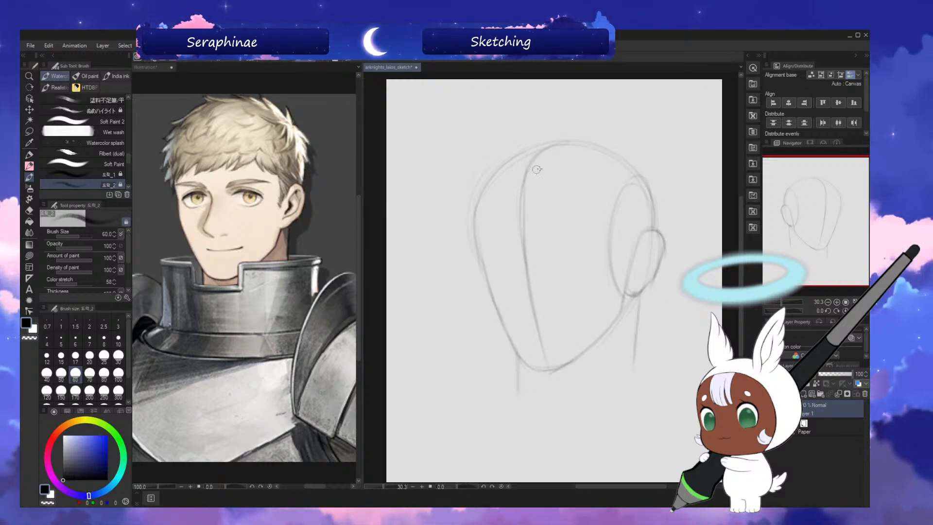
drag(545, 171, 548, 171)
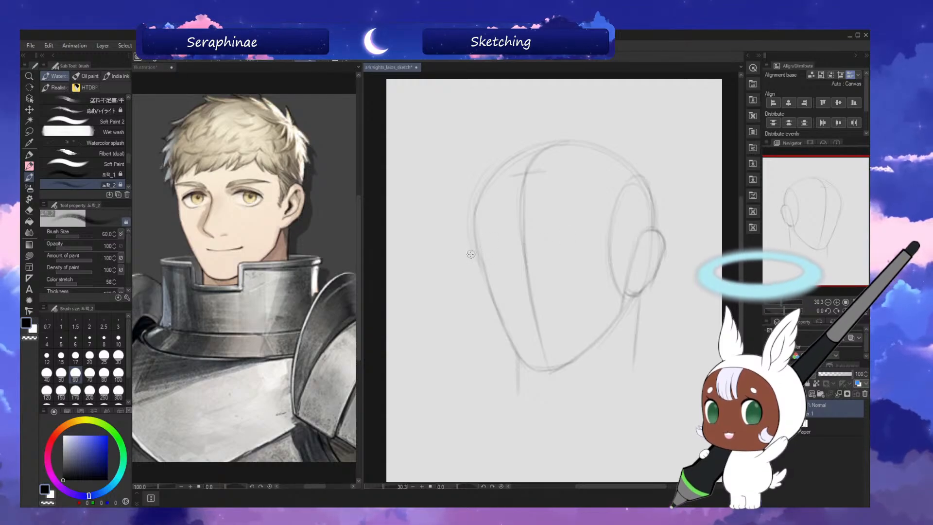
Draw the horizontal eye line and a lower guide across the face, wrapping the lower guide around the jaw below the ear.
drag(488, 249, 622, 227)
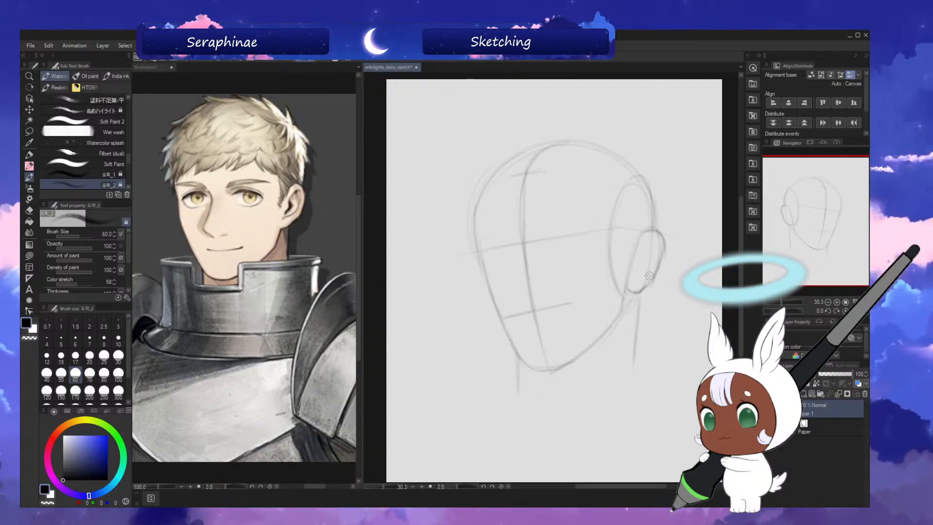
key(ctrl+z)
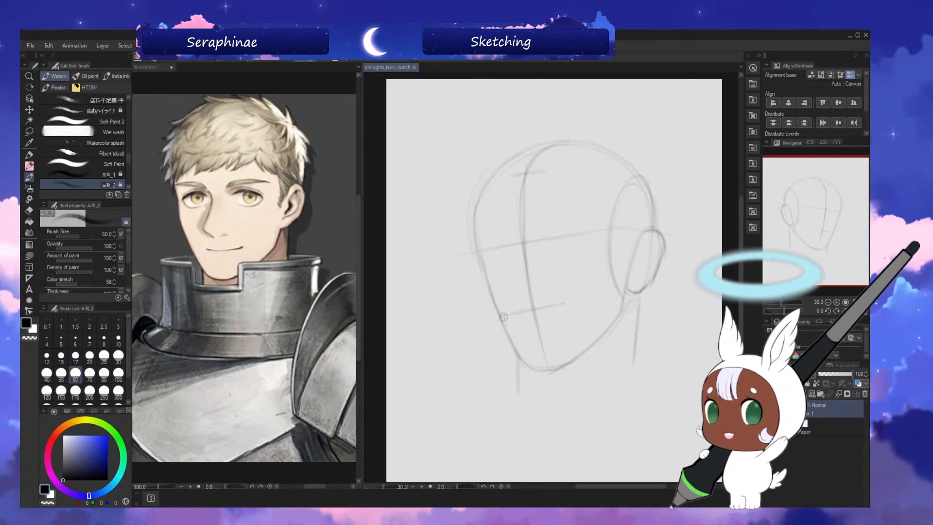
drag(502, 316, 598, 297)
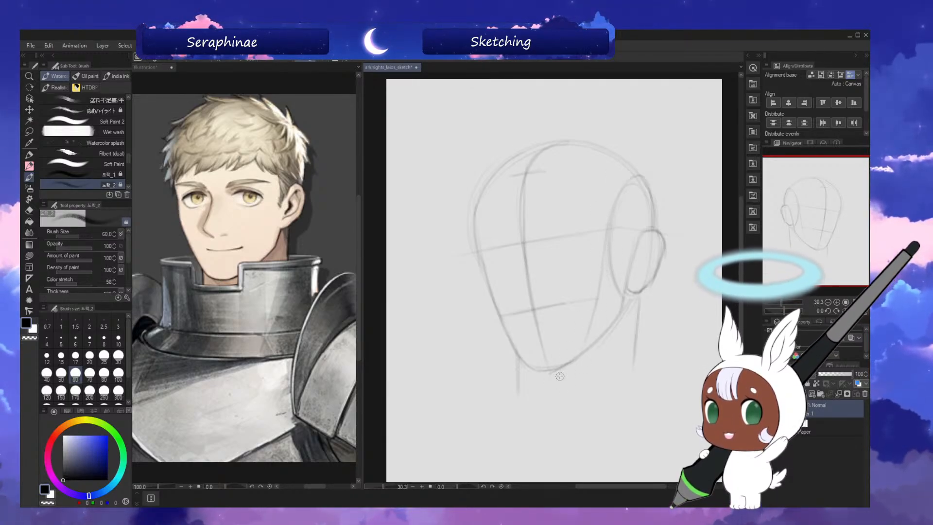
key(h)
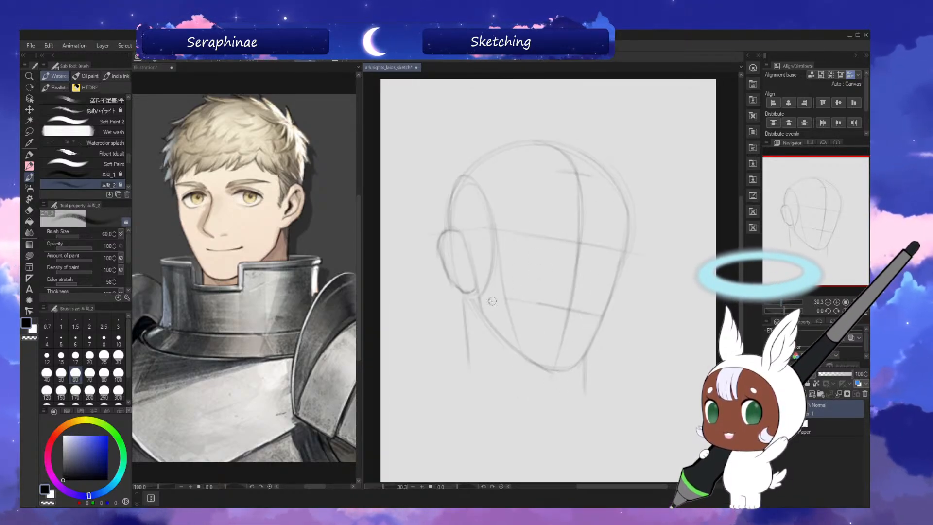
drag(453, 316, 510, 298)
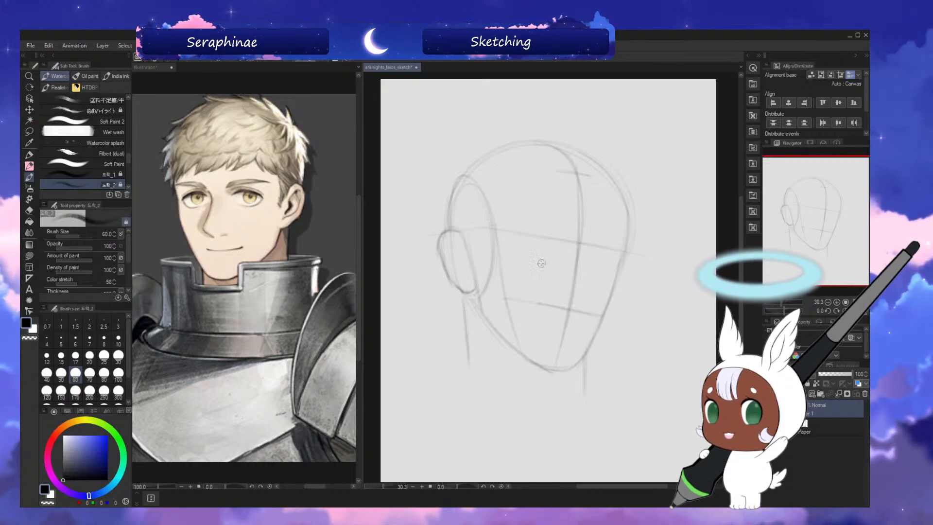
Darken the far side of the face from the cheekbone to the chin, checking it in mirrored view.
key(h)
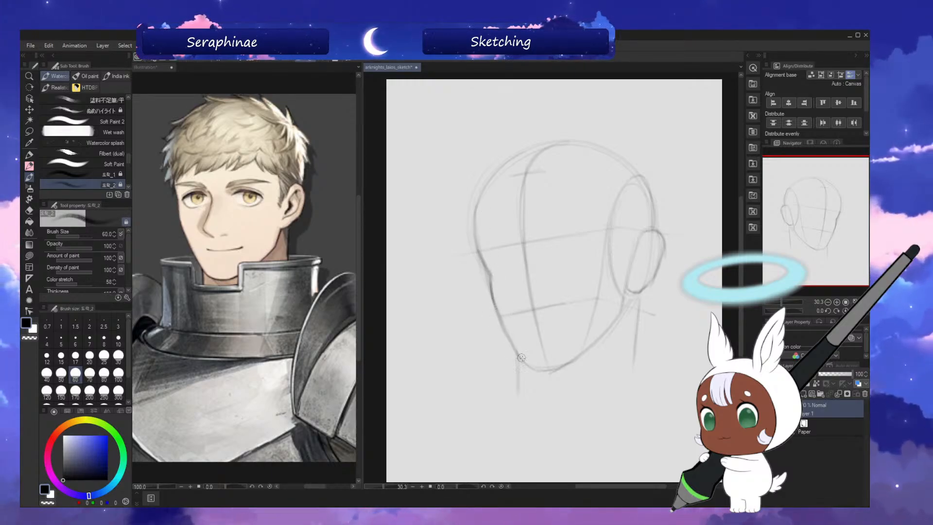
key(h)
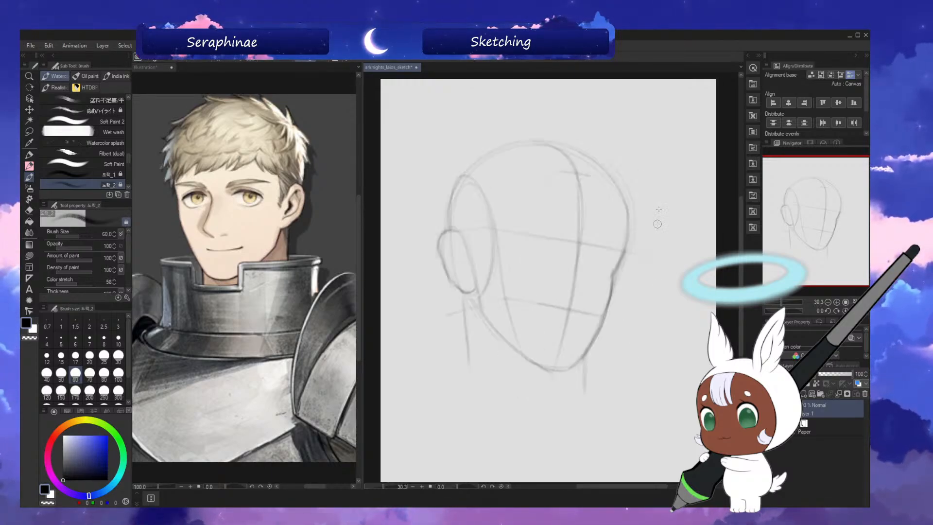
drag(612, 277, 581, 359)
drag(609, 313, 567, 373)
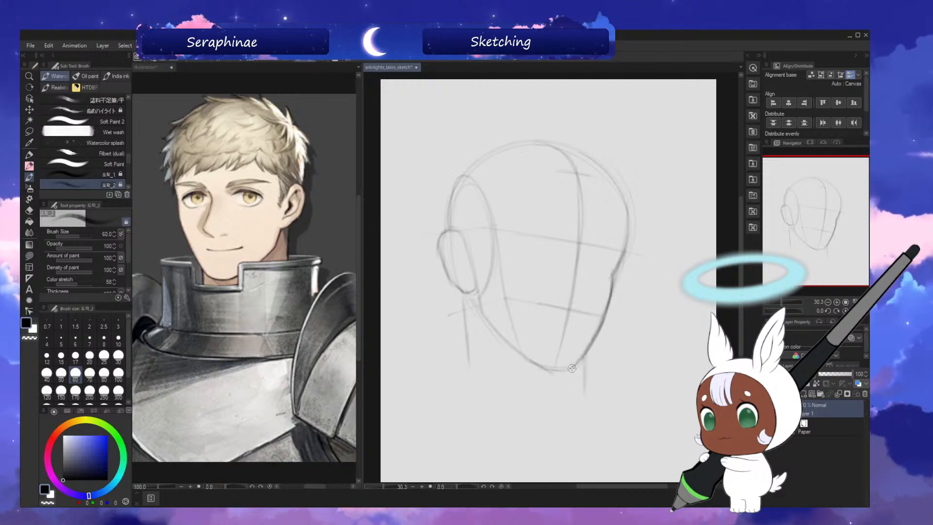
key(h)
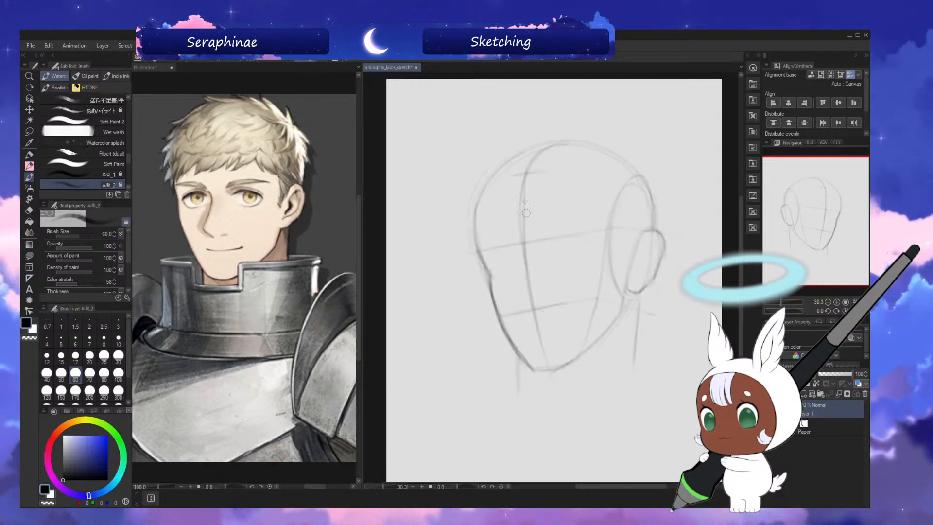
Rework the far contour between the eye line and cheekbone into a smoother transition.
drag(479, 243, 490, 279)
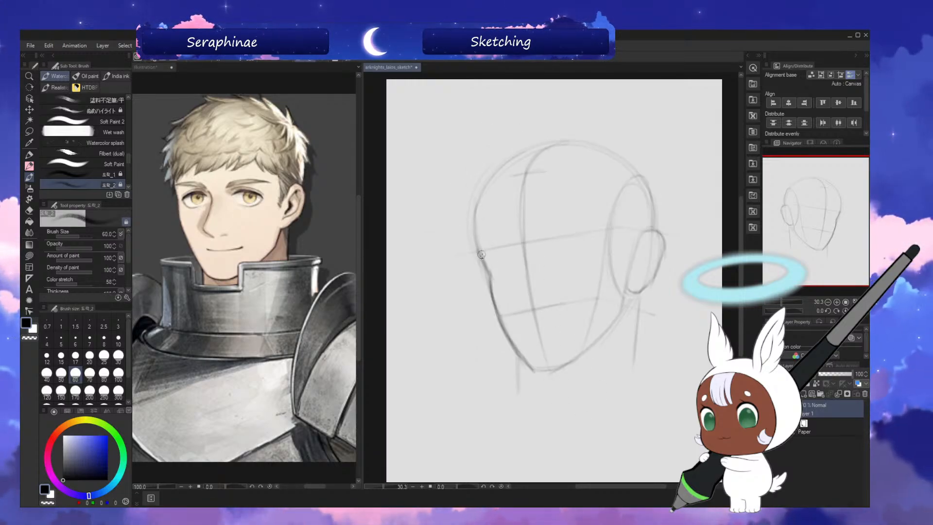
key(c)
drag(475, 244, 491, 273)
key(ctrl+z)
key(ctrl+z)
key(c)
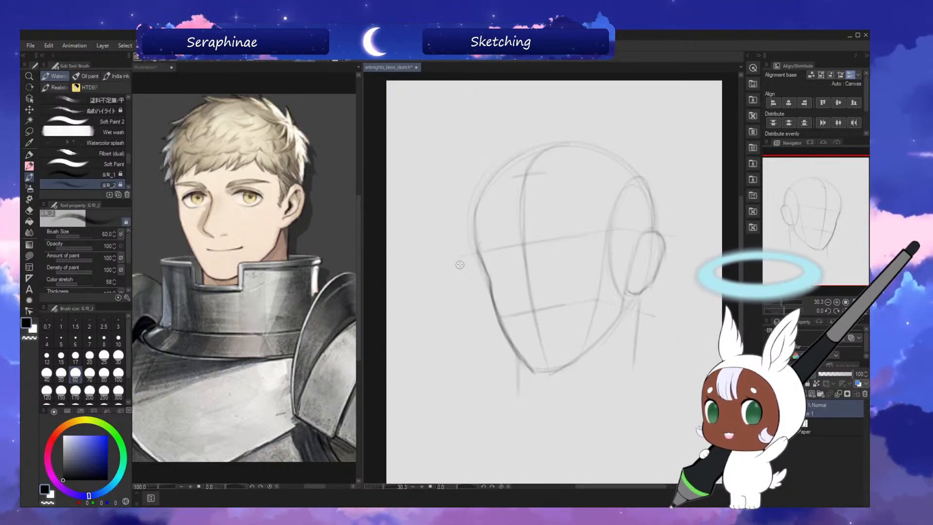
Sketch an arched brow guide across the face at the eye line and check it in mirrored view.
drag(741, 263, 742, 261)
key(h)
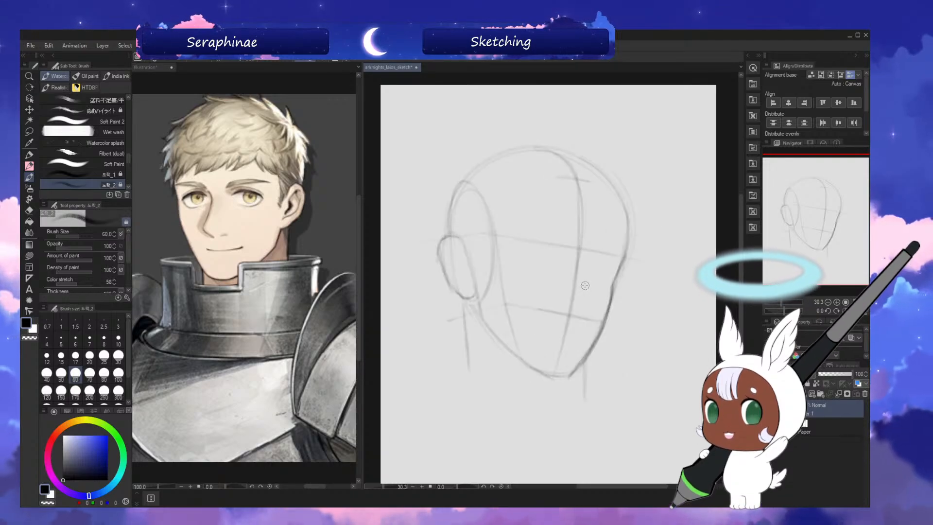
key(h)
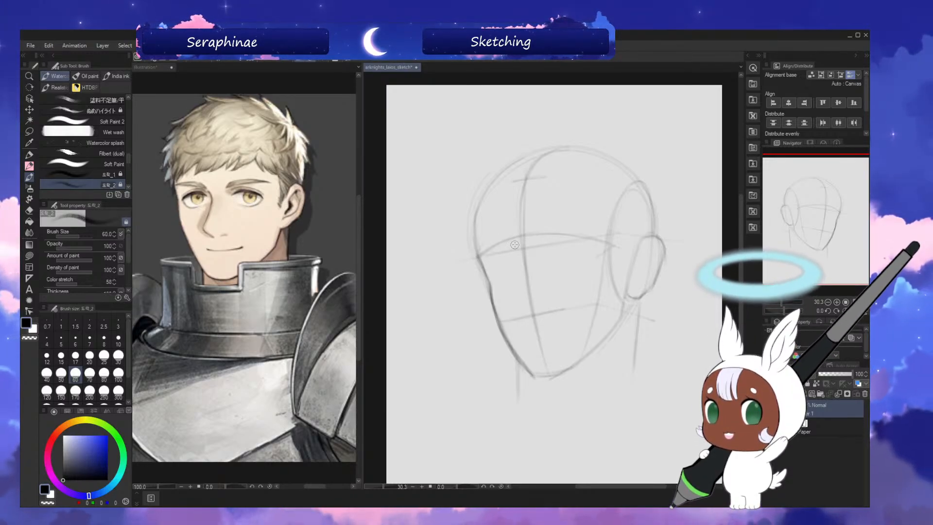
key(h)
key(h)
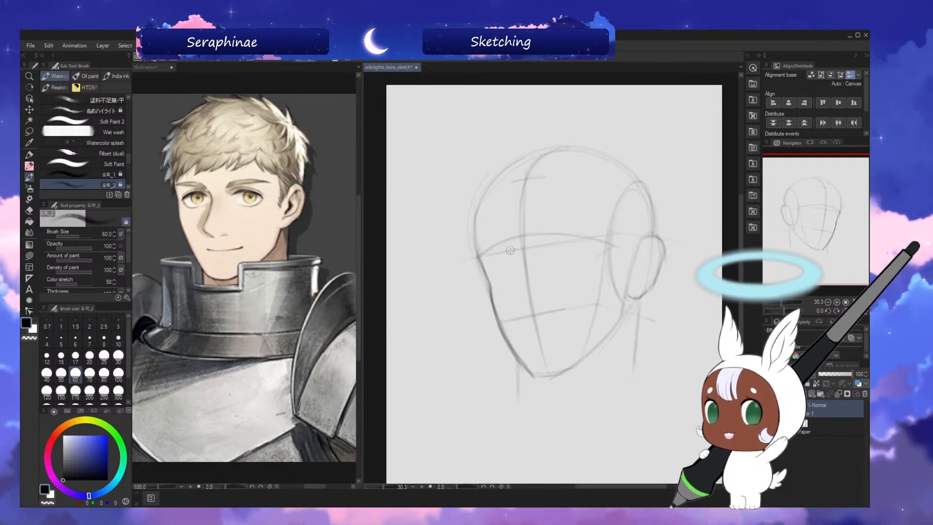
Sketch the nose's bridge, tip and underside on the far side of the centre line, checking them in mirrored view.
drag(514, 250, 519, 282)
key(h)
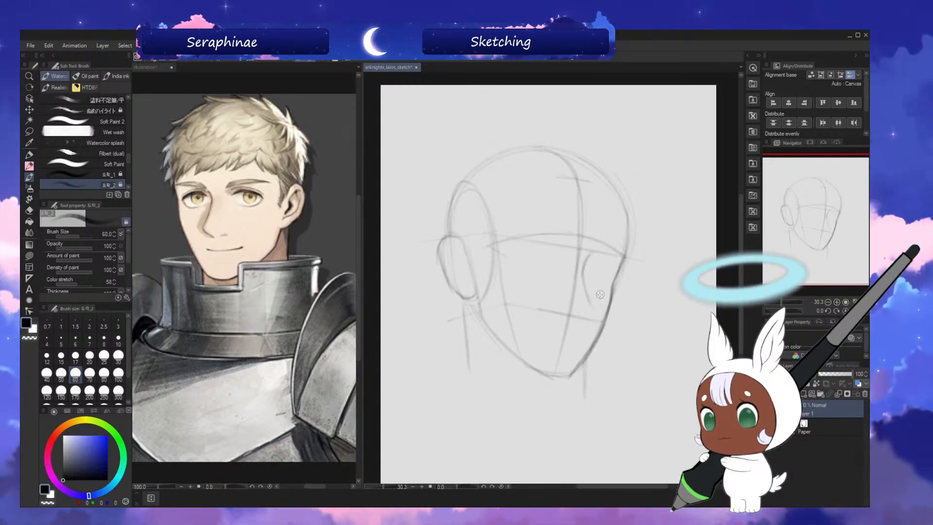
key(h)
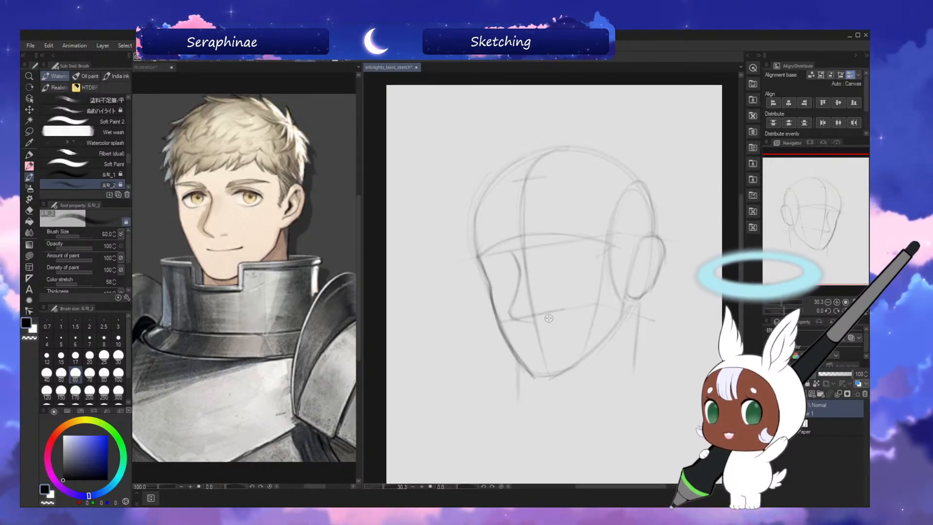
drag(517, 319, 536, 327)
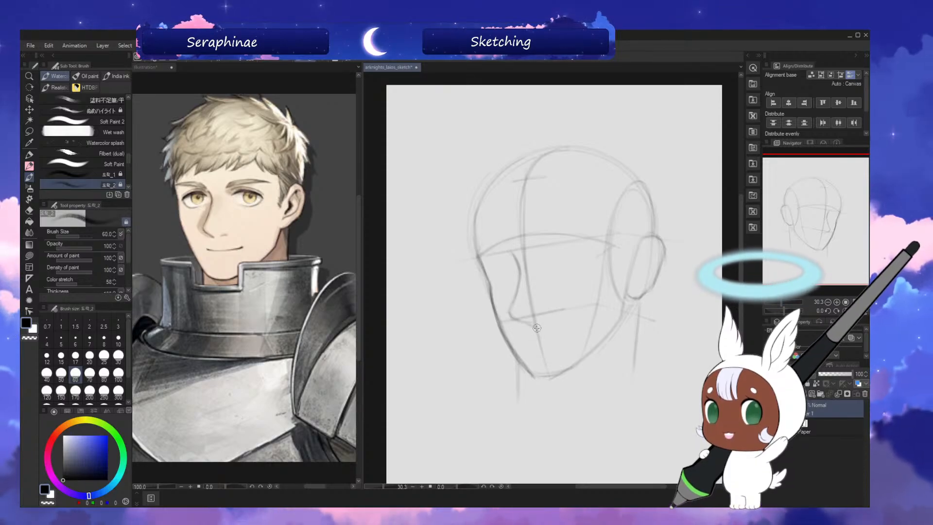
key(h)
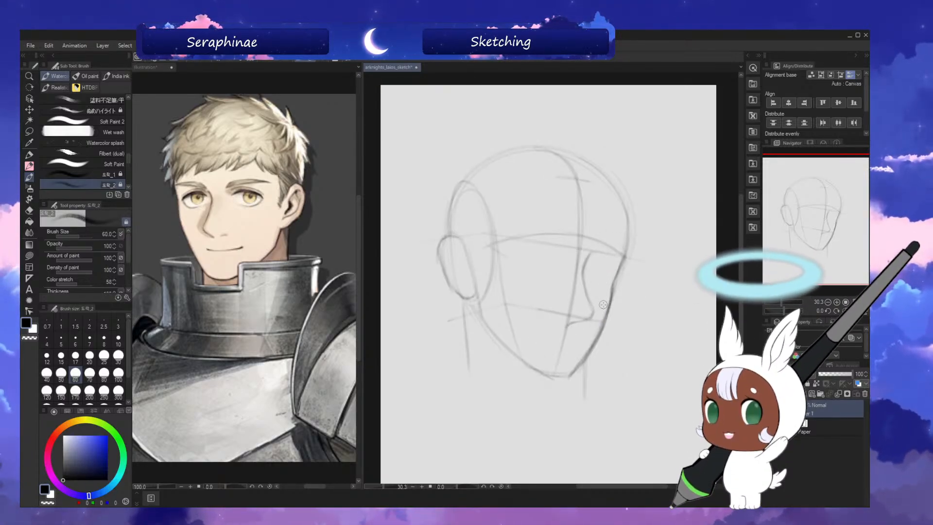
key(h)
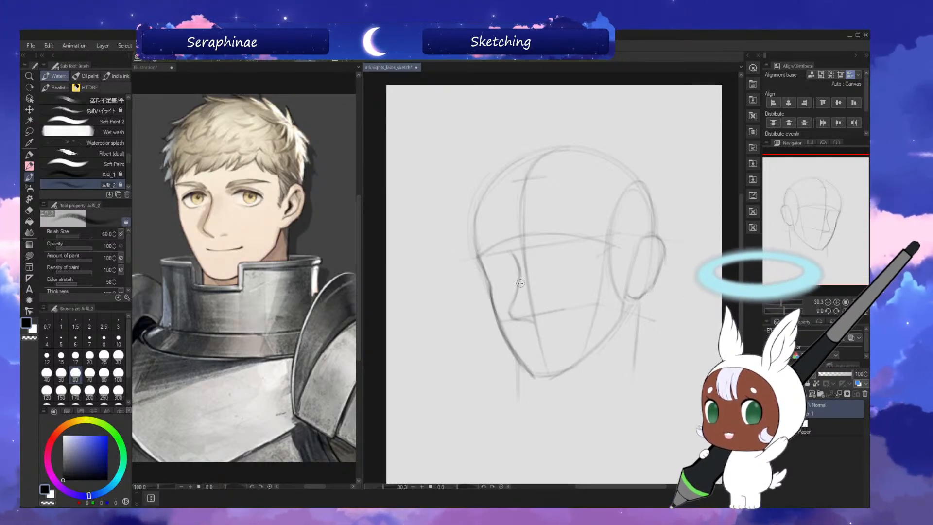
Refine the nose's underside and lighten the strokes where its bridge nears the centre line, comparing with the mirrored view.
key(h)
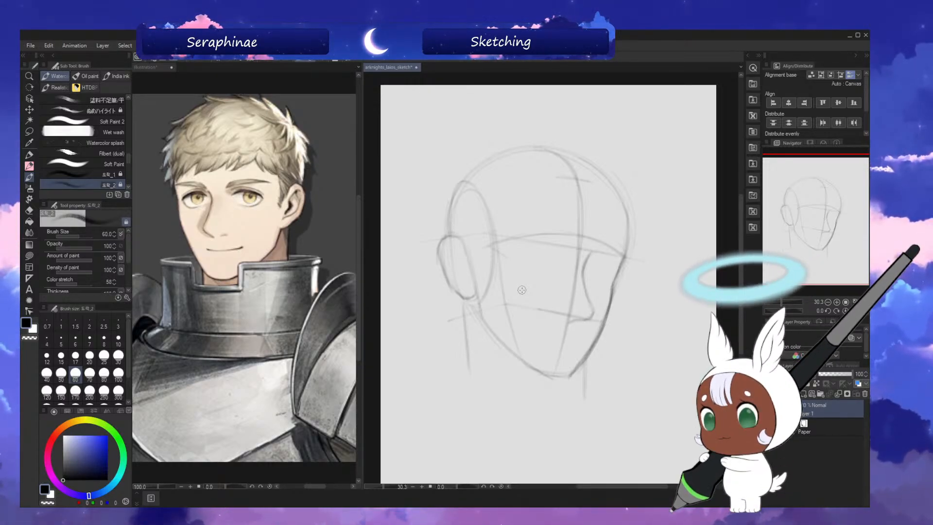
drag(522, 290, 522, 287)
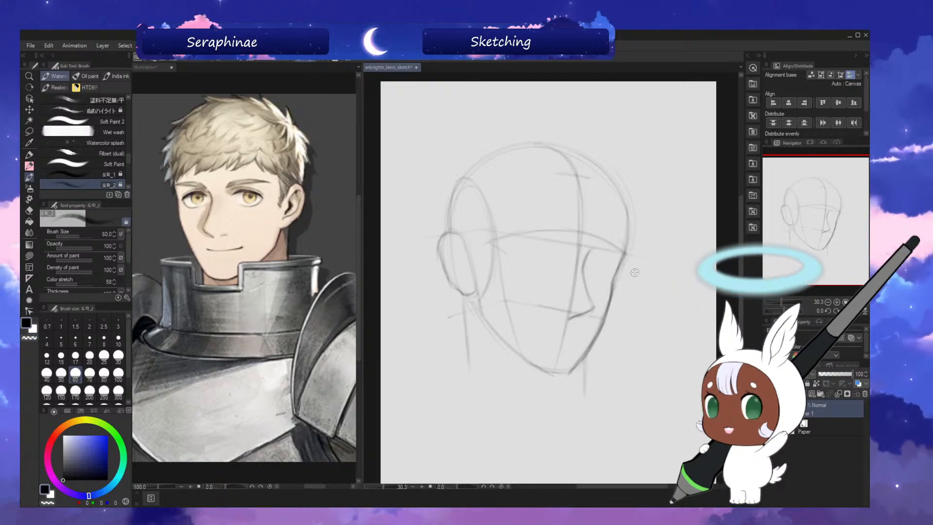
key(h)
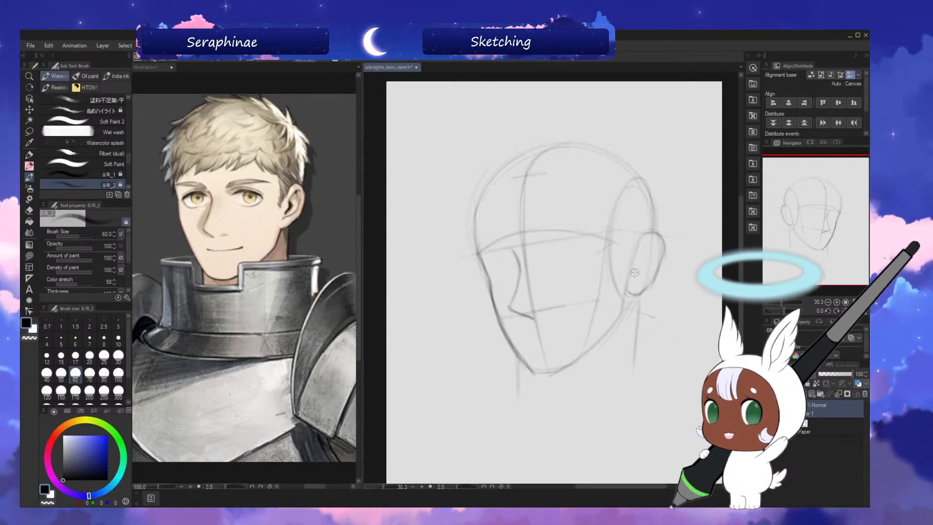
key(h)
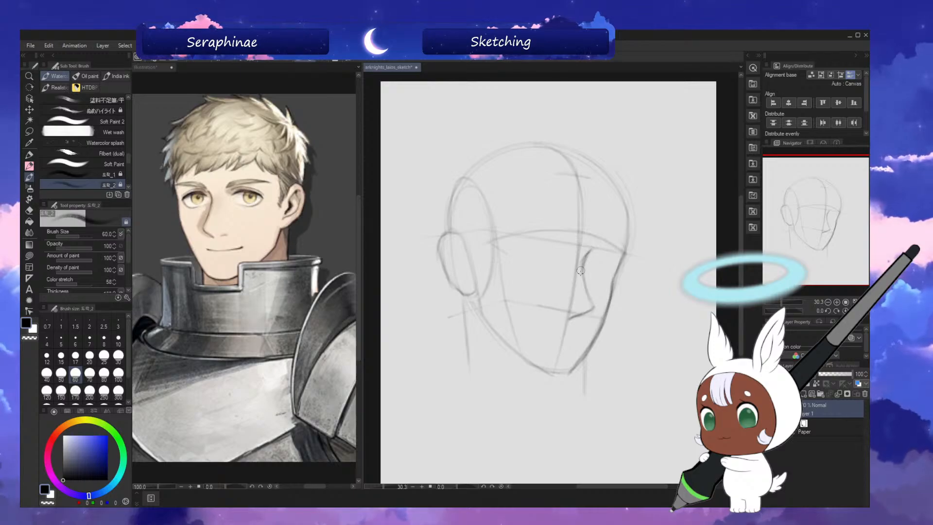
key(c)
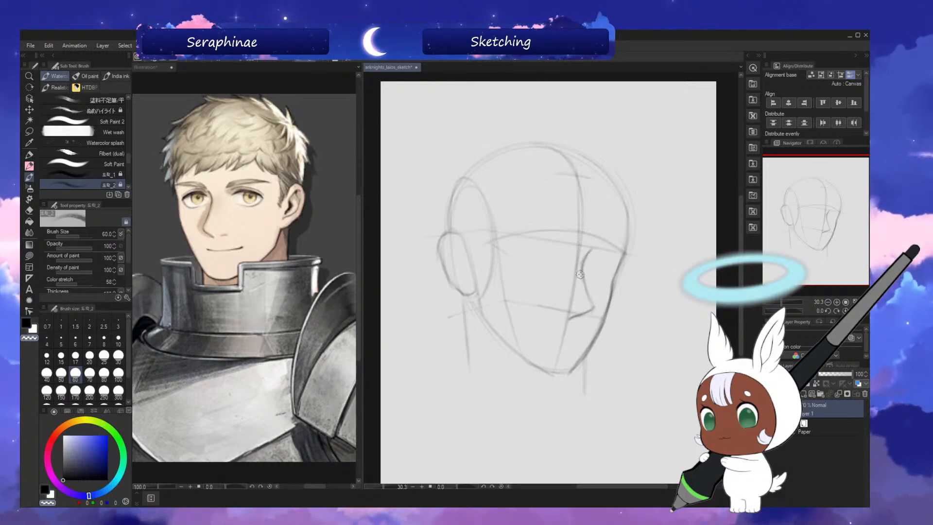
drag(580, 258, 587, 290)
key(h)
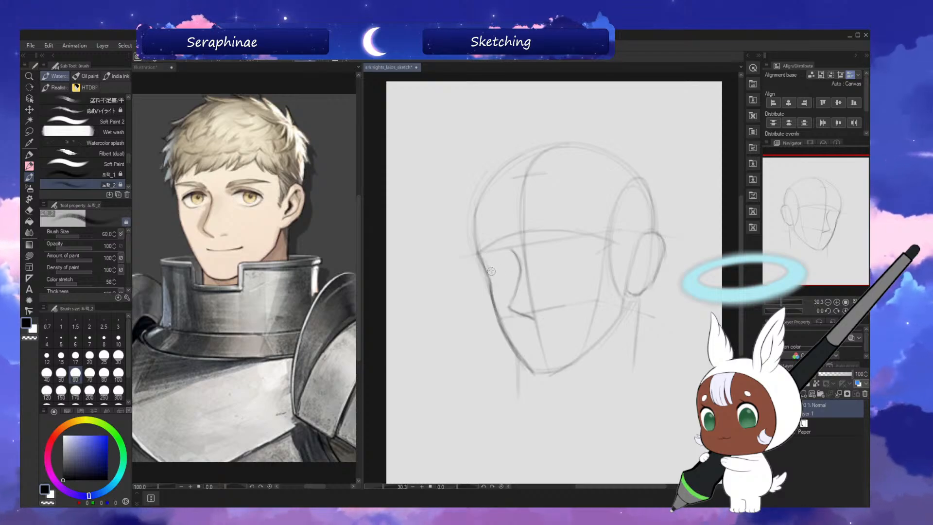
Sketch the slanted sides of both eye sockets below the brow guide, redrawing the near socket's inner edge.
drag(481, 258, 498, 284)
key(h)
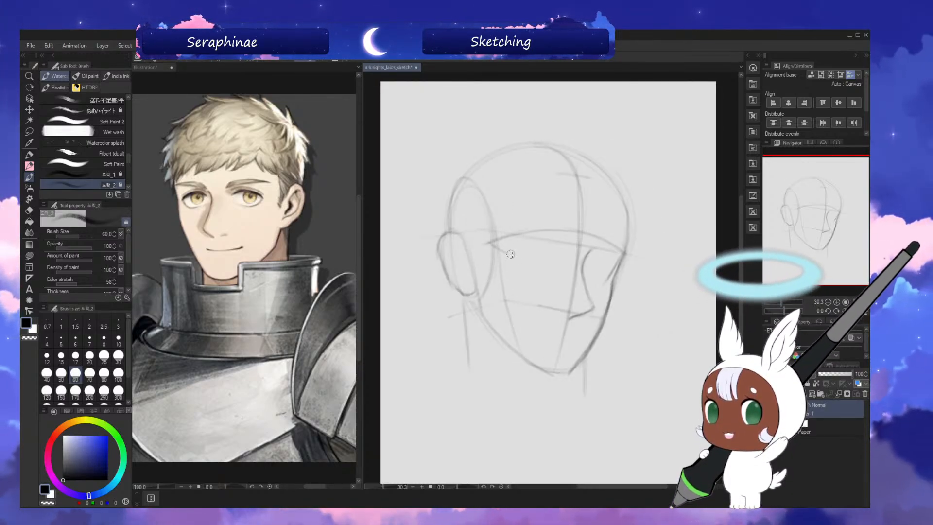
key(h)
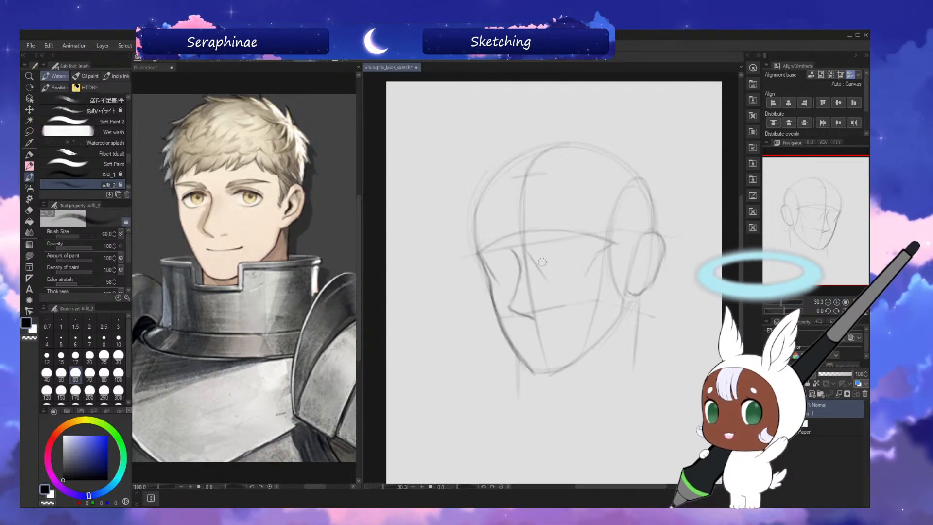
key(ctrl+z)
drag(528, 251, 559, 283)
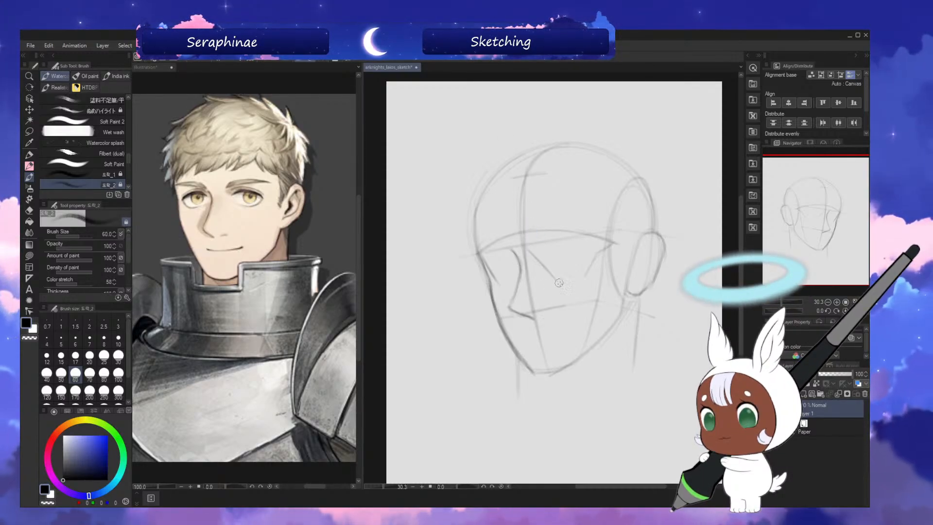
Angle the near brow's outer corner into the temple and close the near eye socket with a flat lower edge.
key(h)
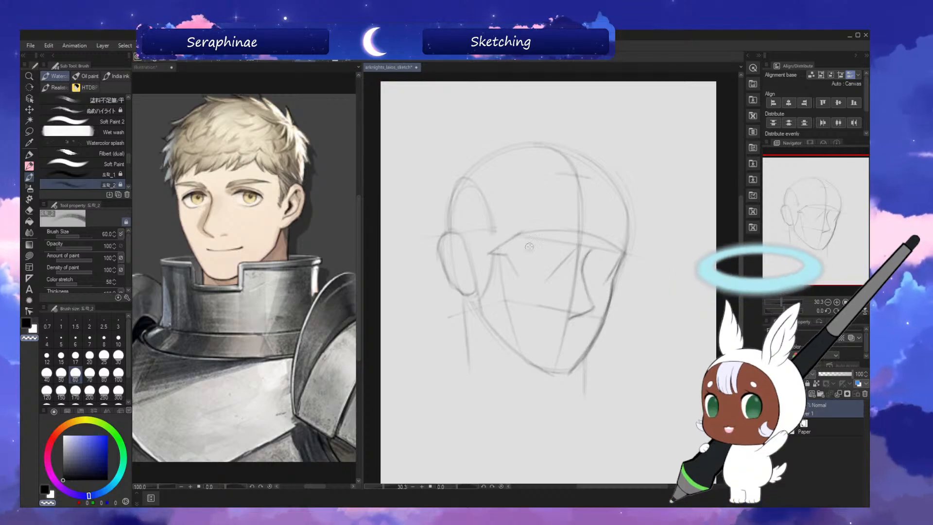
key(h)
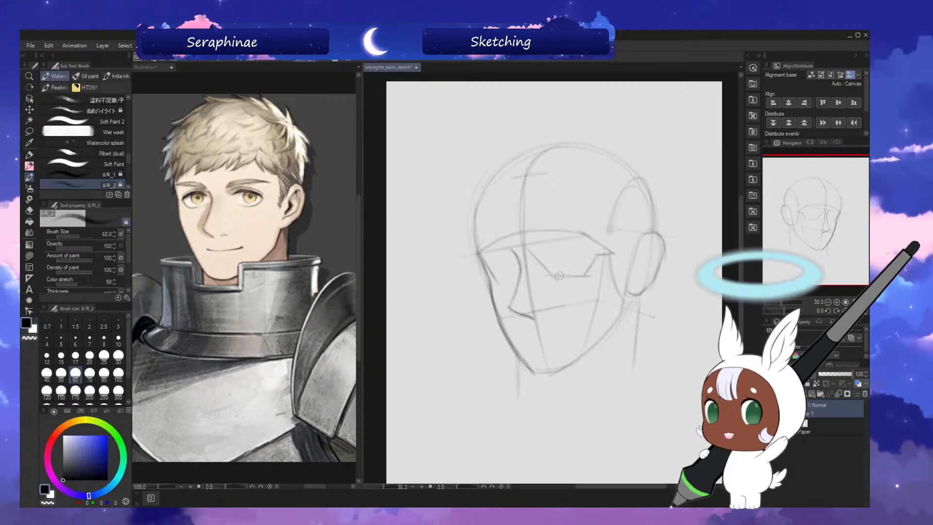
key(h)
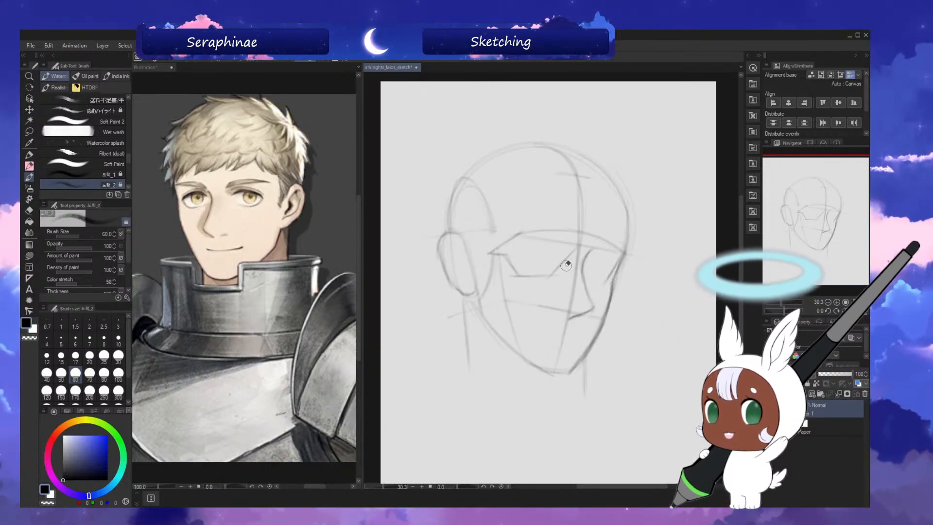
key(h)
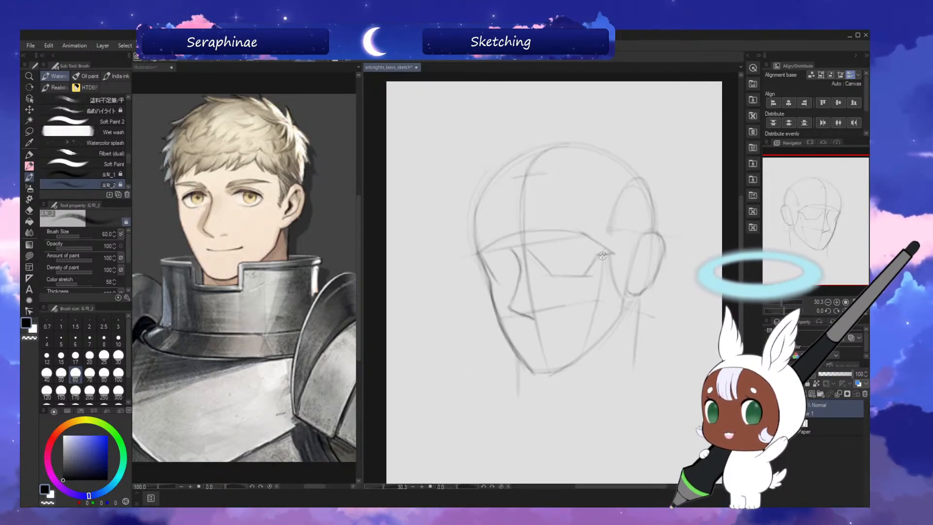
key(h)
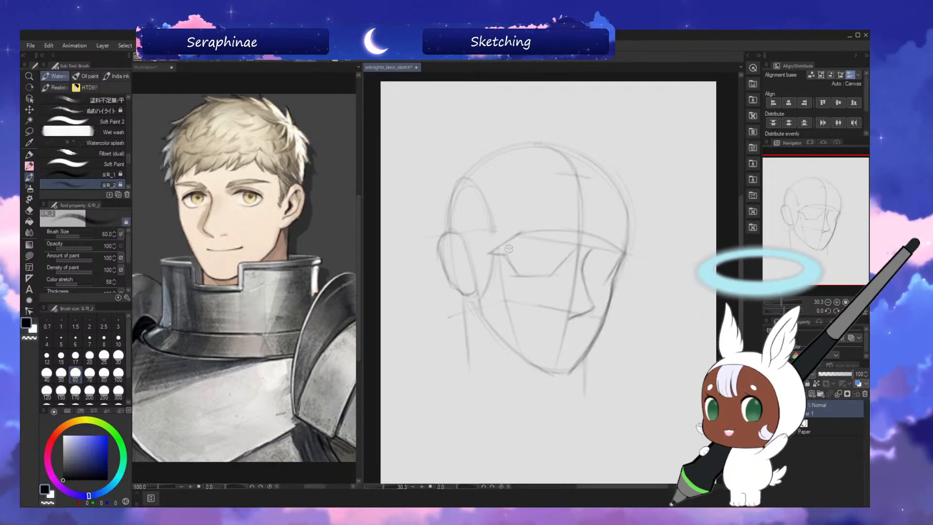
Draw a light eye guideline through both sockets and across the nose bridge, working on the rotated and mirrored canvas.
key(minus)
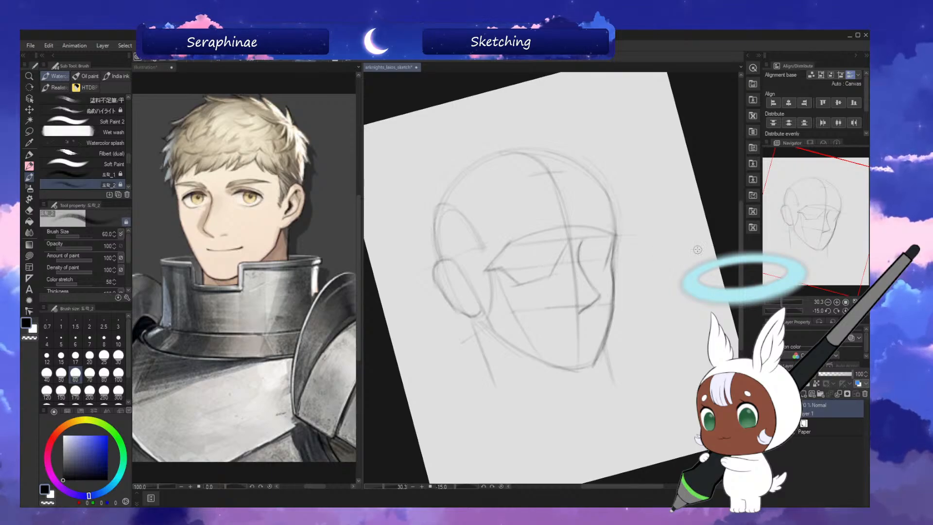
key(asciicircum)
key(h)
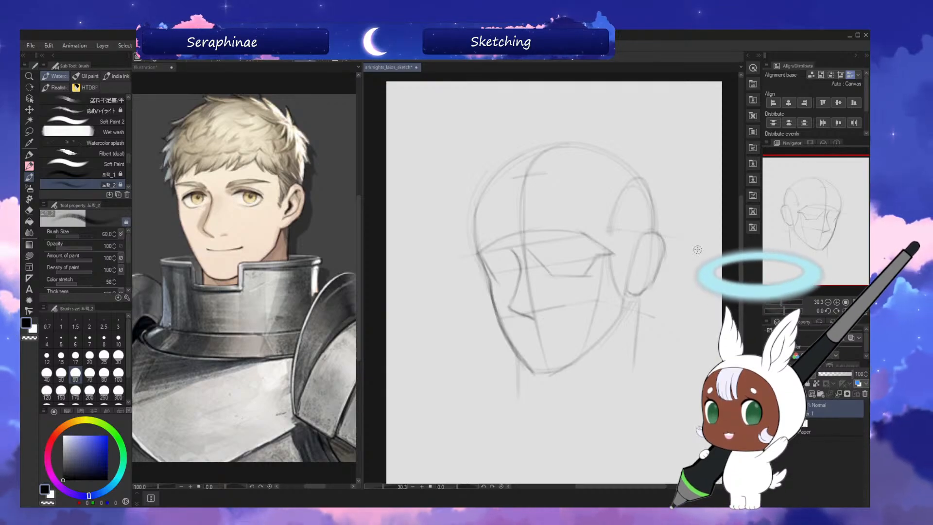
key(h)
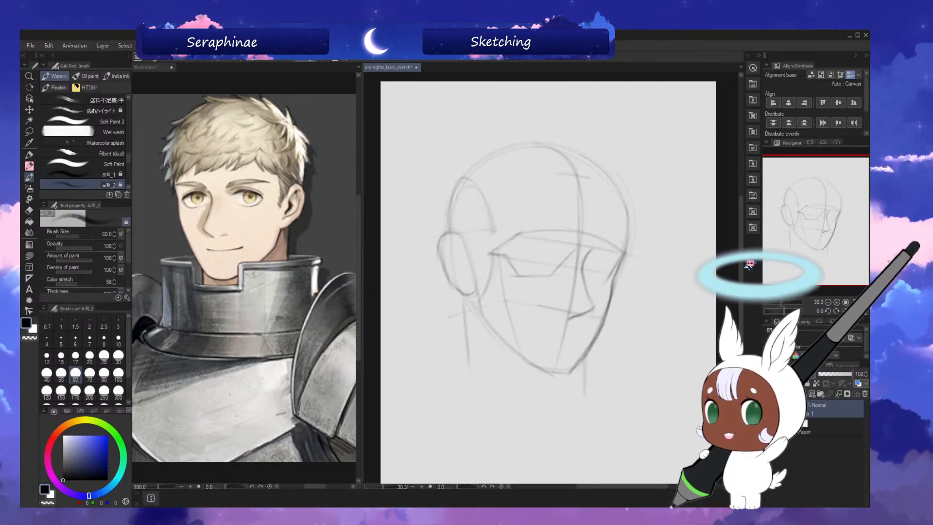
Sketch the far eye socket's short angled lower edge beside the cheek contour, undoing a stroke and redrawing it.
key(minus)
key(minus)
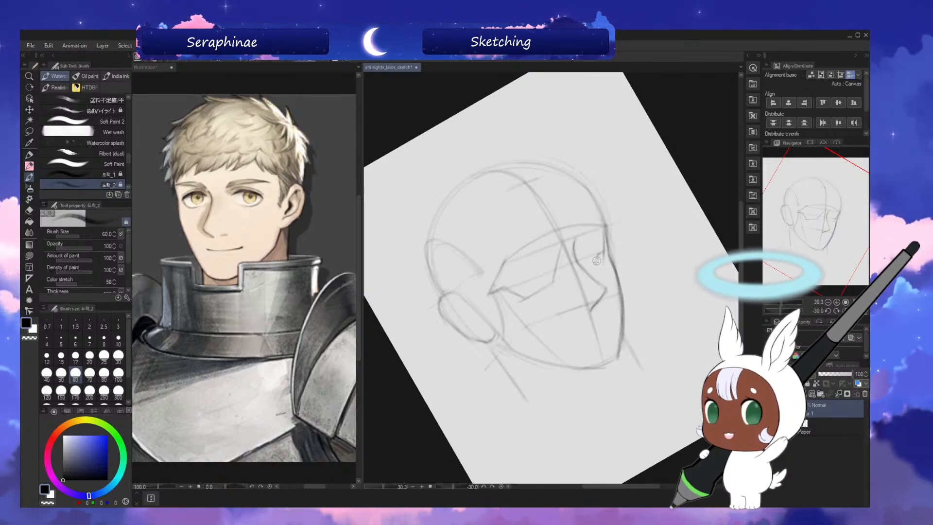
drag(600, 253, 596, 265)
key(asciicircum)
key(asciicircum)
key(h)
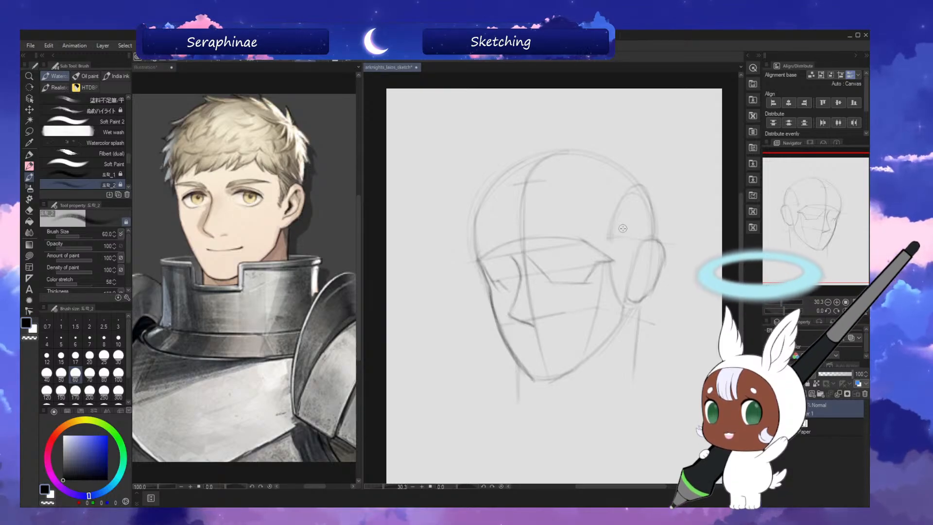
drag(743, 248, 743, 250)
key(h)
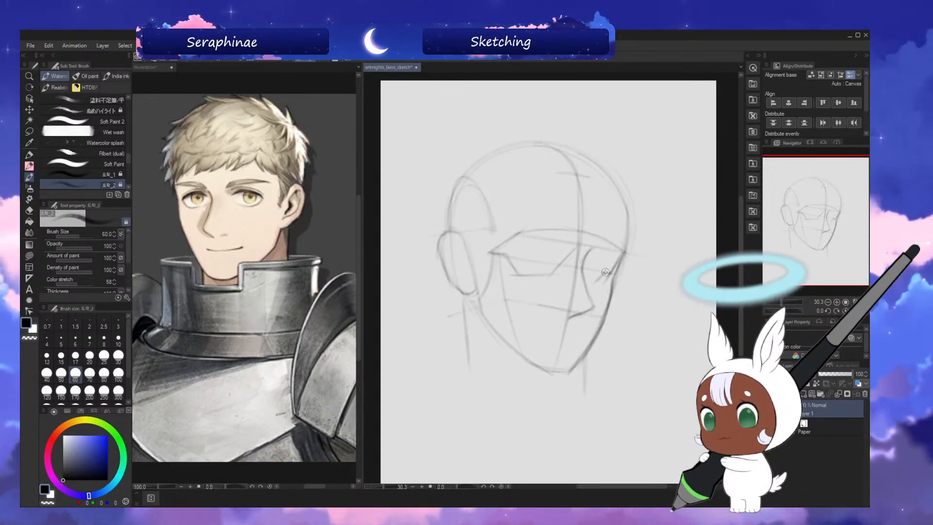
key(ctrl+z)
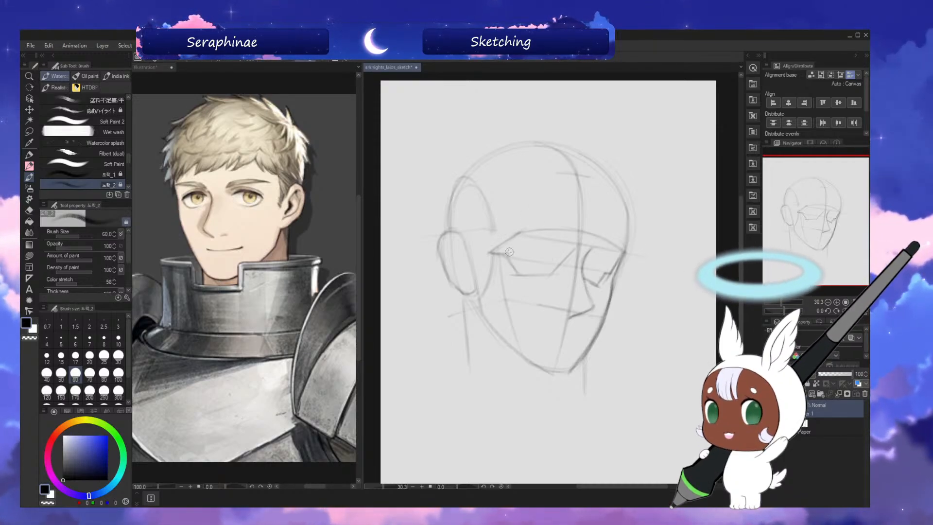
Curve the lower brow edge from the near eye socket over the nose bridge into the far socket, checking it in mirrored view.
drag(510, 254, 544, 239)
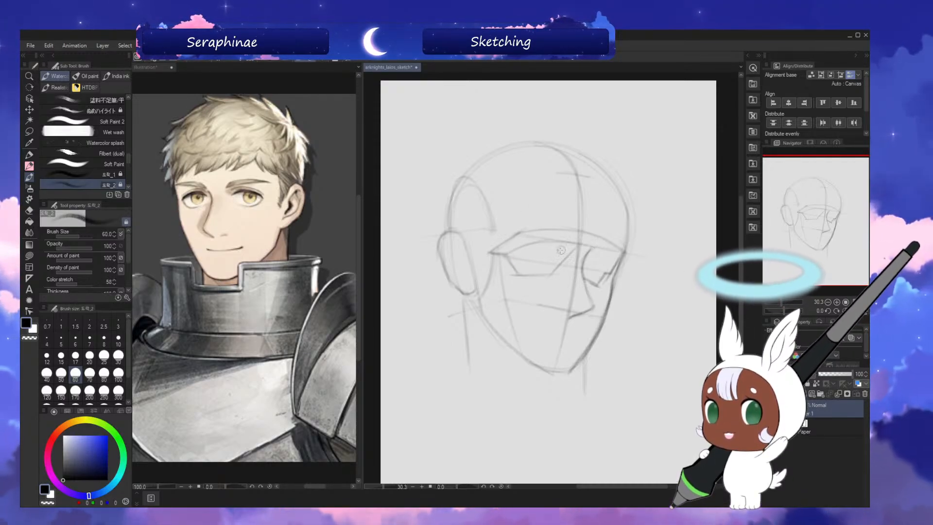
key(h)
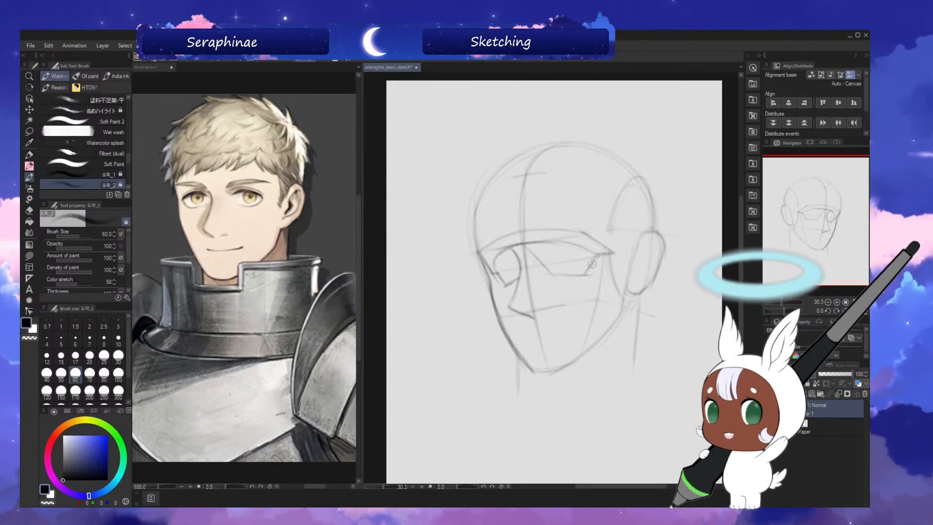
key(h)
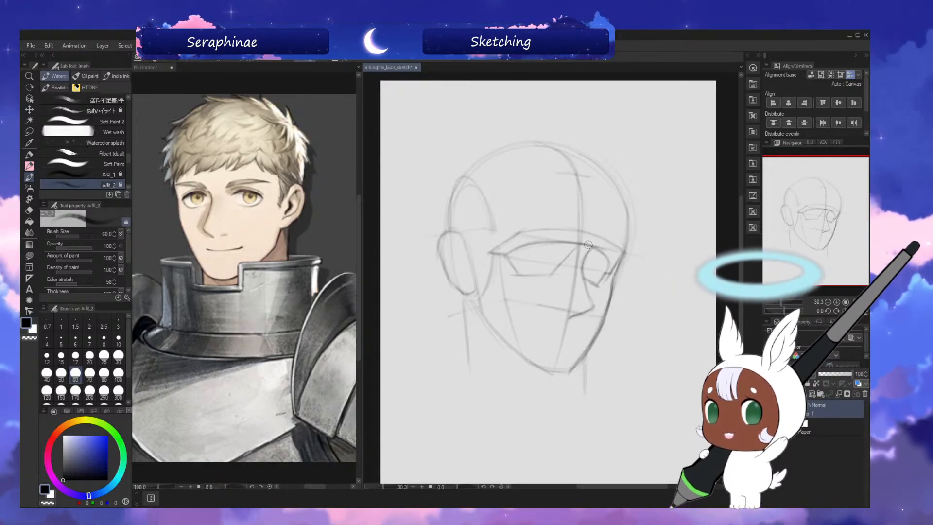
drag(740, 240, 739, 241)
key(h)
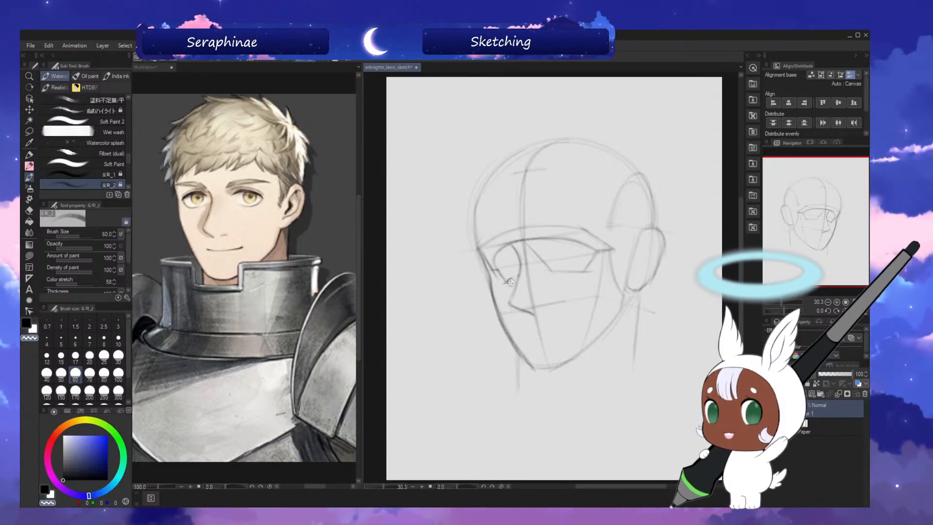
key(h)
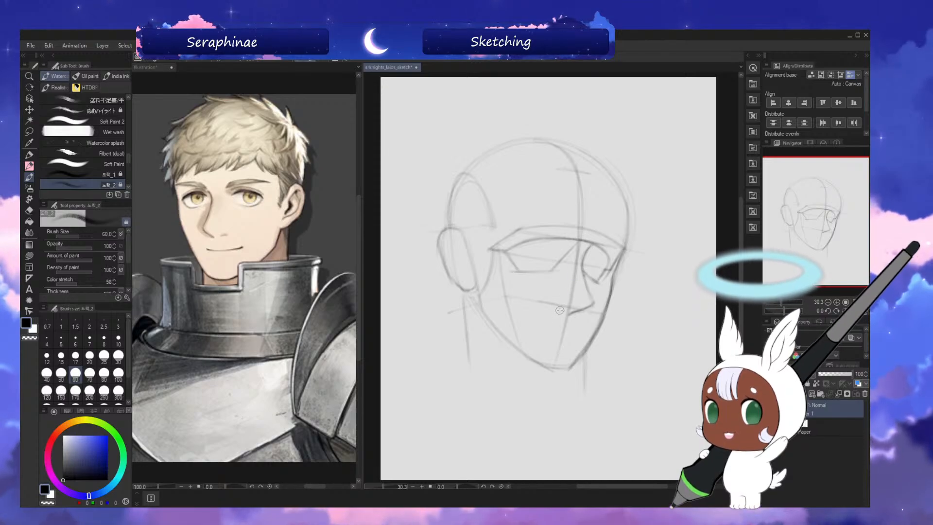
Mark the near nostril and add short mouth and chin guides across the reinforced centre line below the nose.
drag(741, 266, 741, 267)
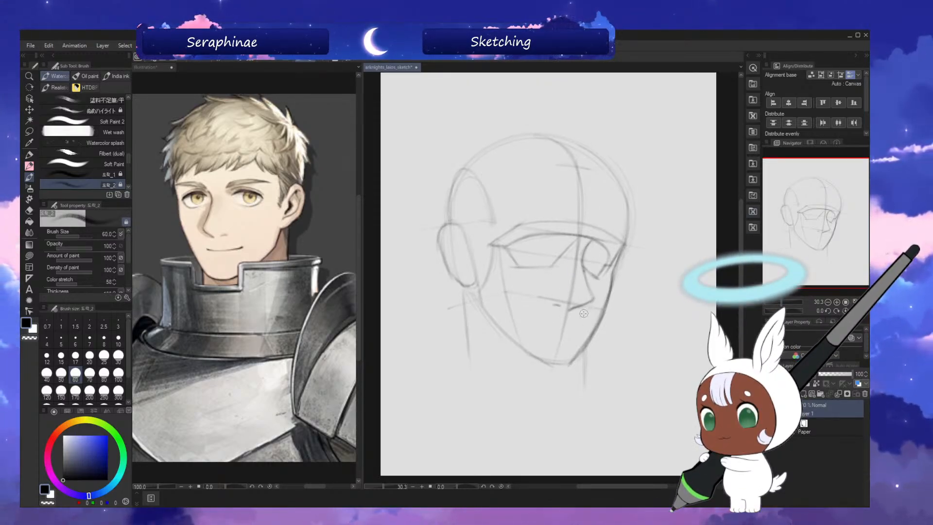
key(h)
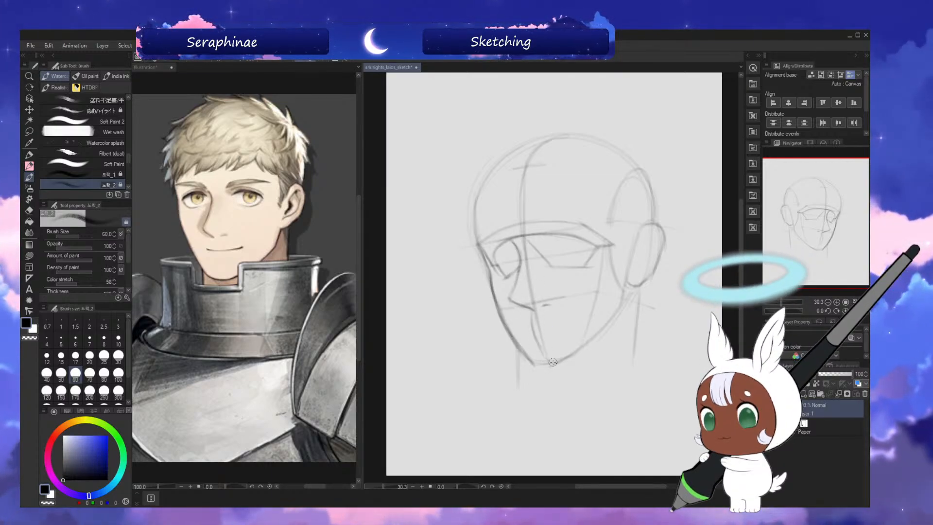
key(h)
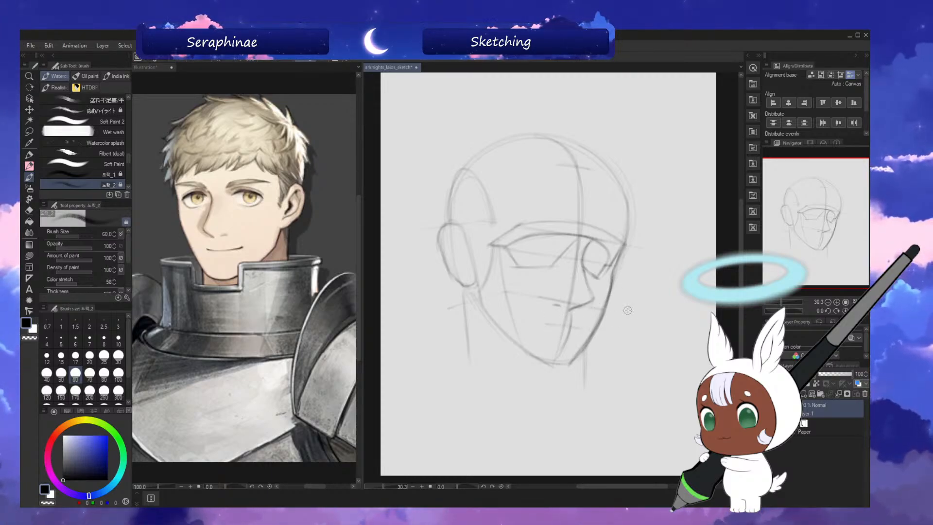
key(h)
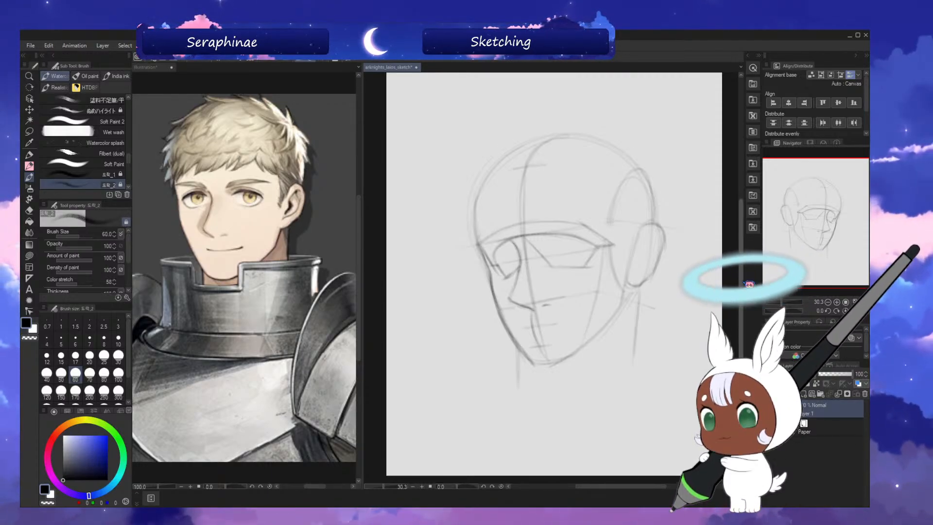
Check the head in mirrored view and reinforce the near neck line below the ear, undoing an excess stroke.
click(855, 311)
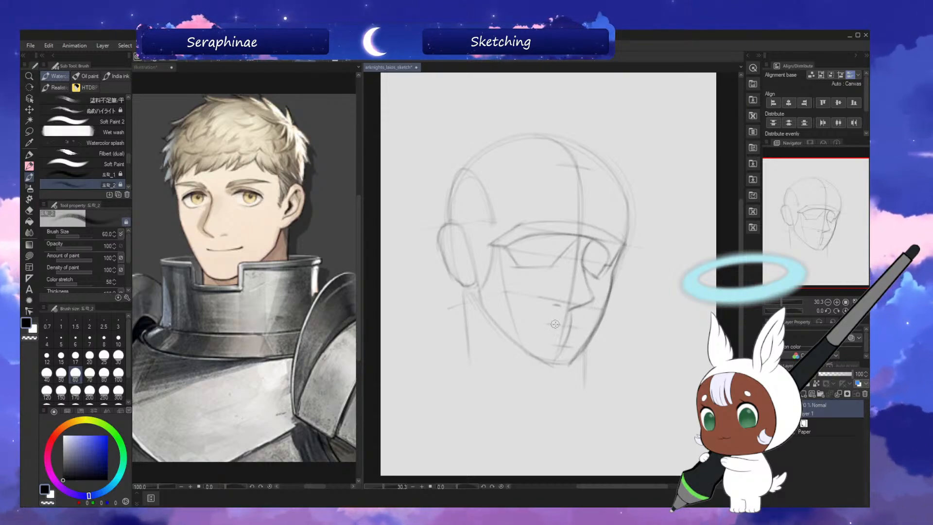
key(h)
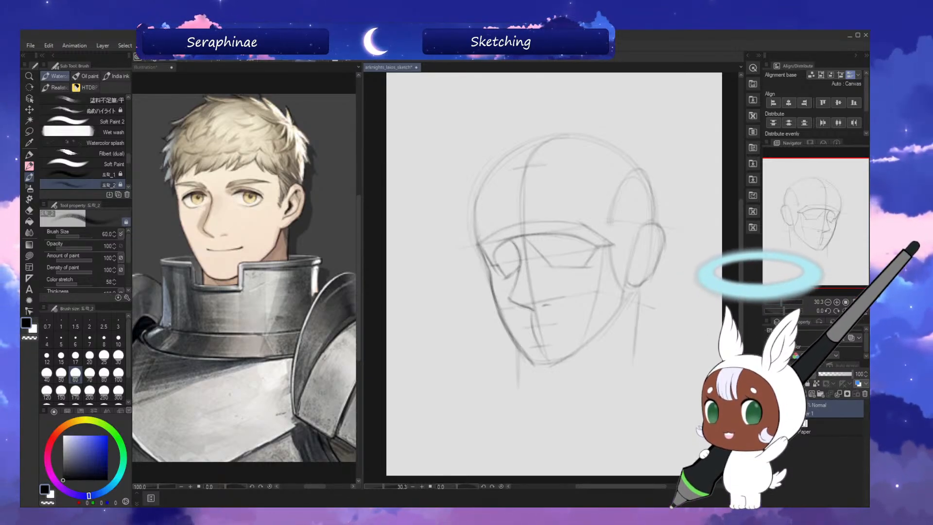
drag(741, 274, 741, 271)
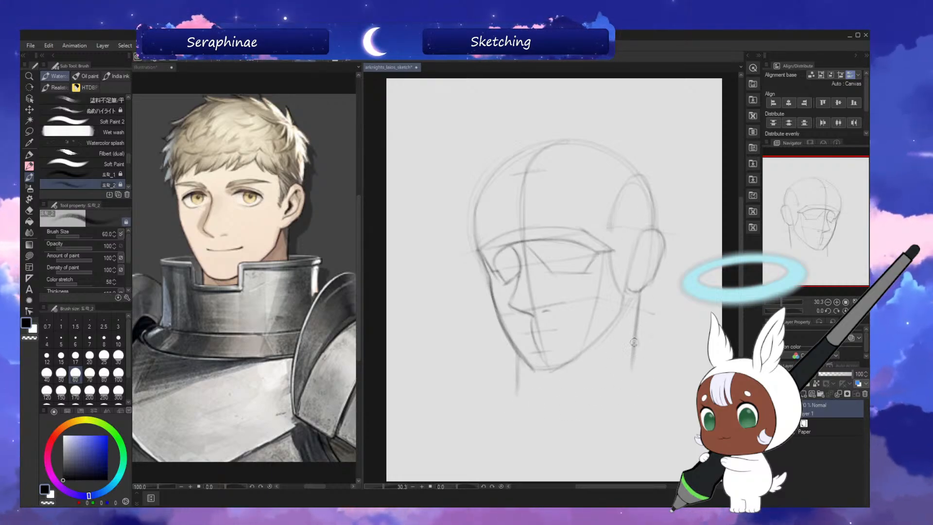
drag(638, 305, 628, 399)
key(ctrl+z)
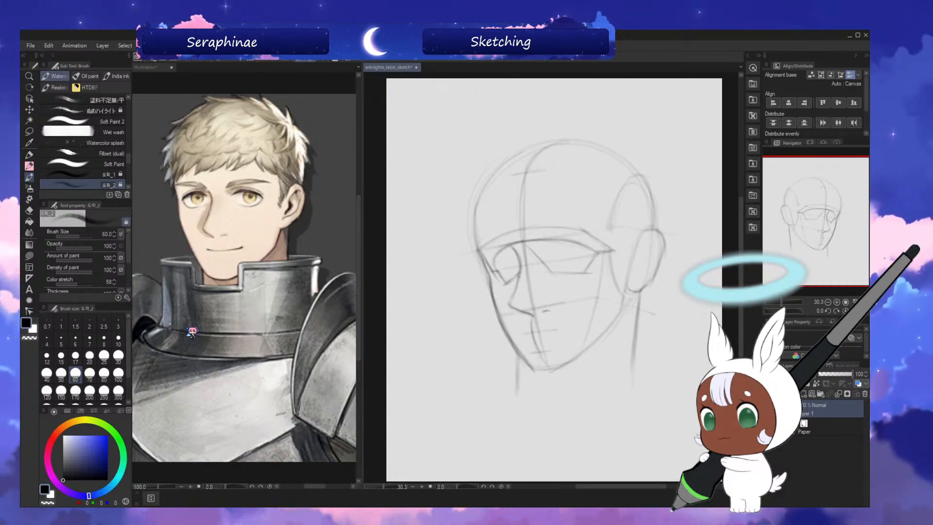
Lasso the head without the neck lines, rotate it slightly clockwise, and reposition it over the neck.
click(29, 132)
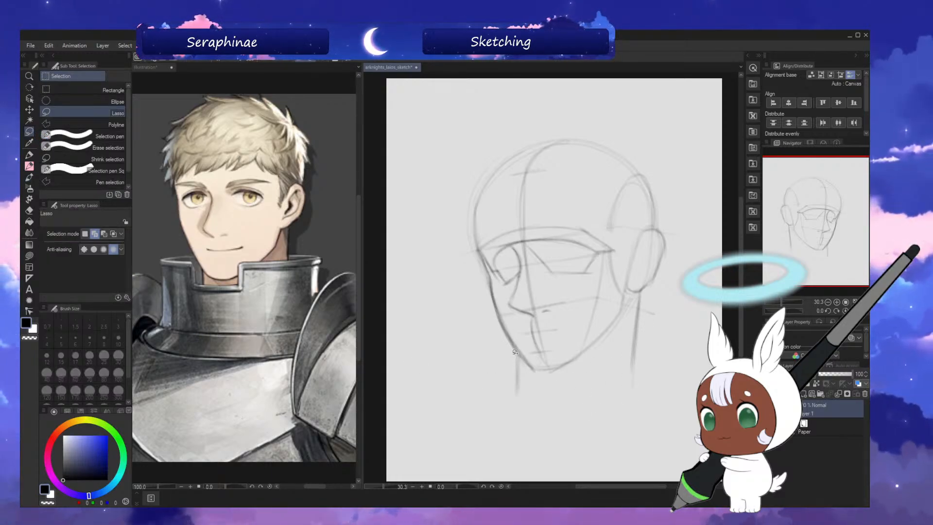
mouse_move(519, 364)
mouse_down()
mouse_move(616, 337)
mouse_move(653, 297)
mouse_move(670, 172)
mouse_move(467, 323)
mouse_up()
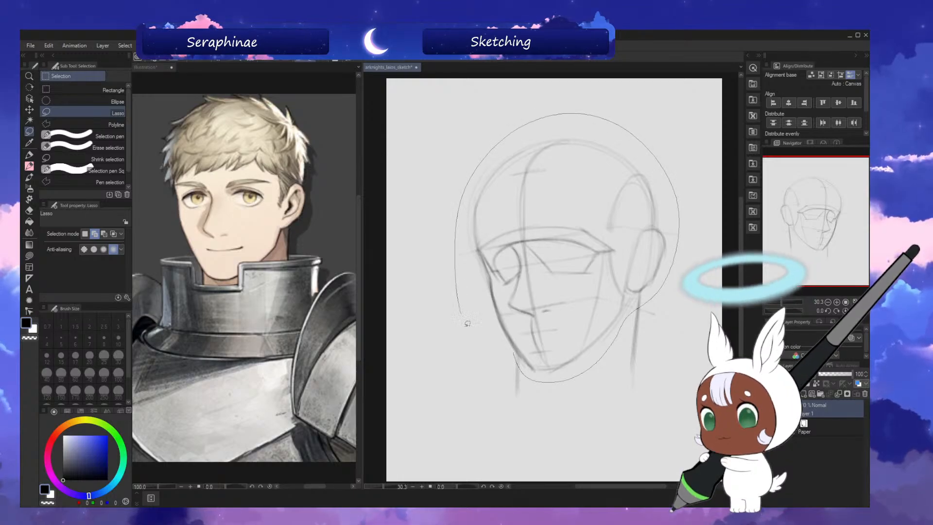
drag(509, 356, 512, 360)
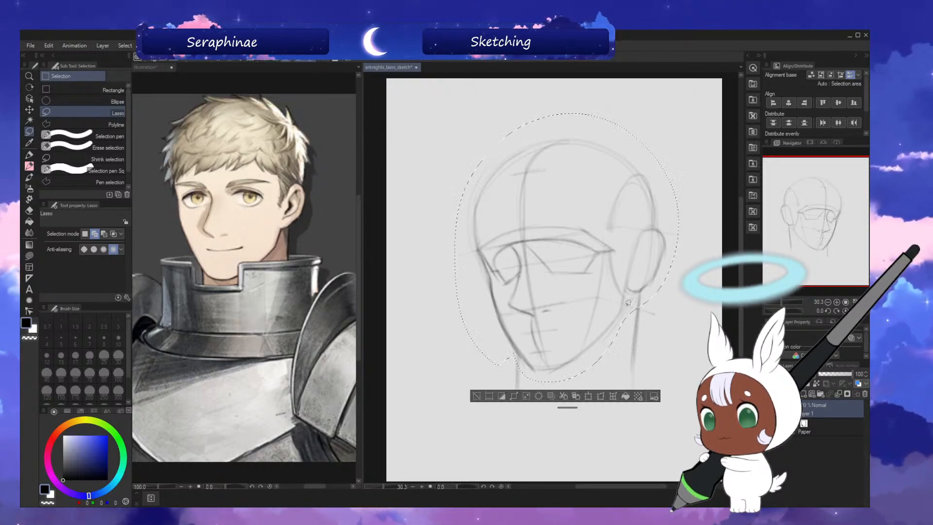
click(590, 397)
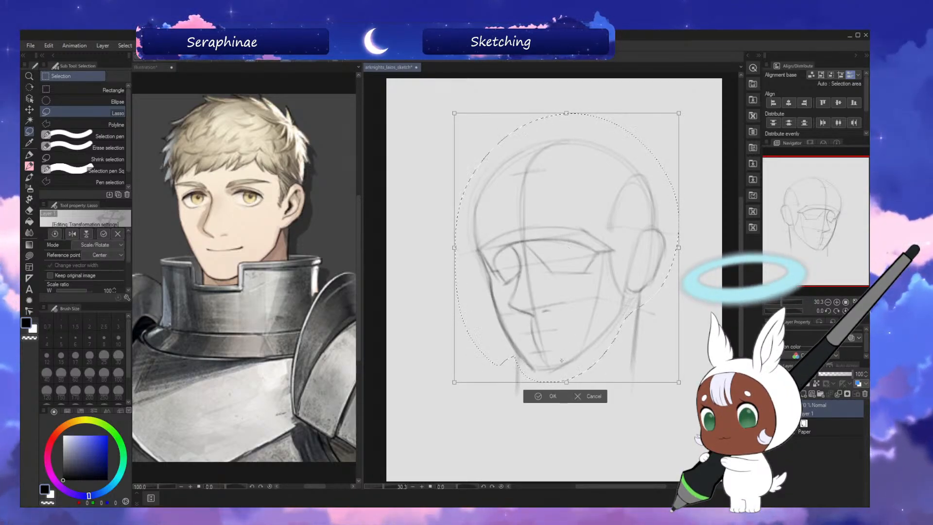
drag(691, 389, 681, 402)
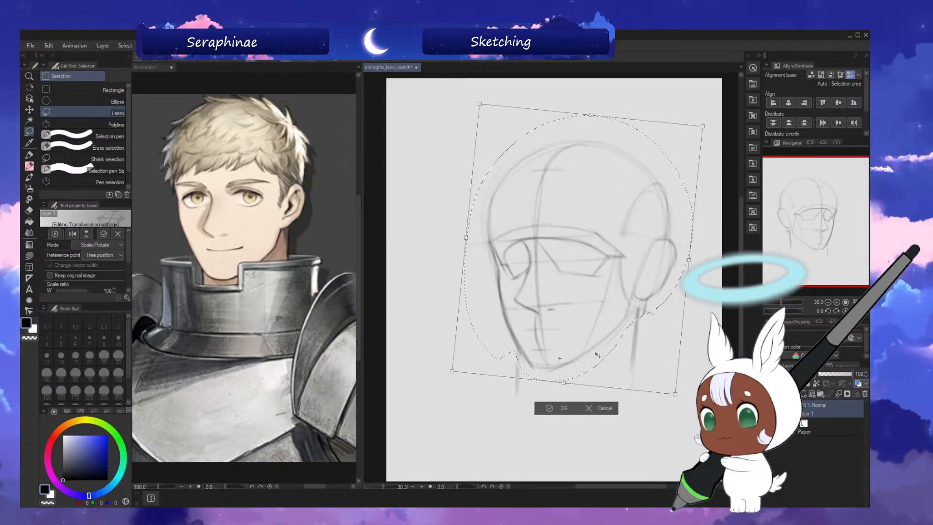
drag(598, 356, 594, 353)
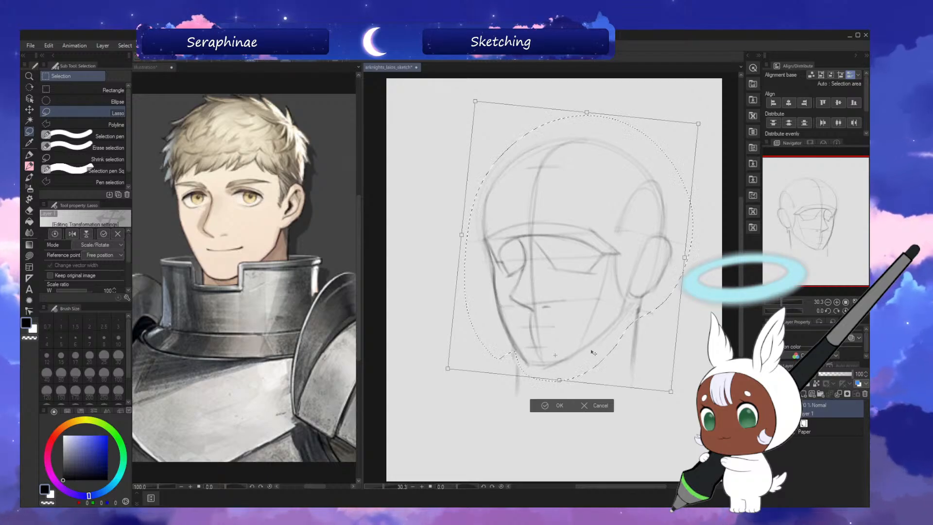
click(572, 402)
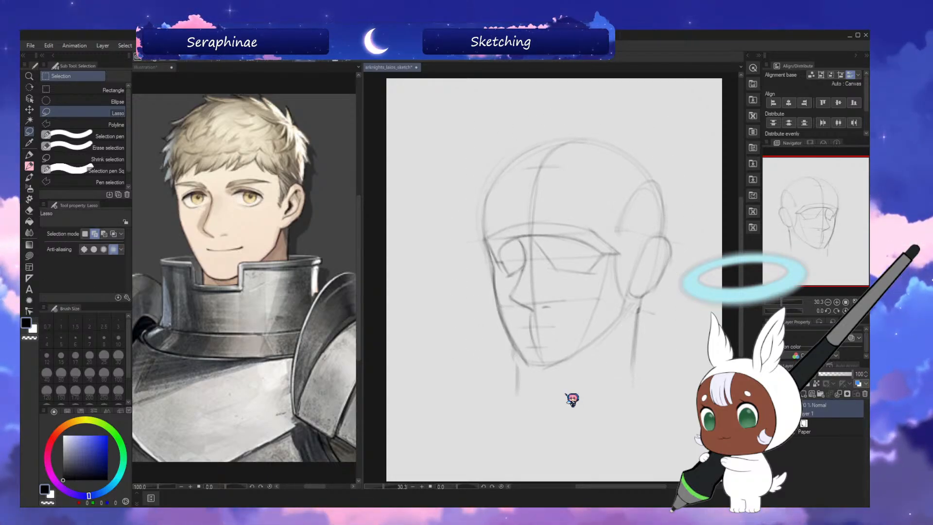
Reinforce the far neck line below the jaw at brush size 80, checking the tilted head in mirrored view.
click(29, 177)
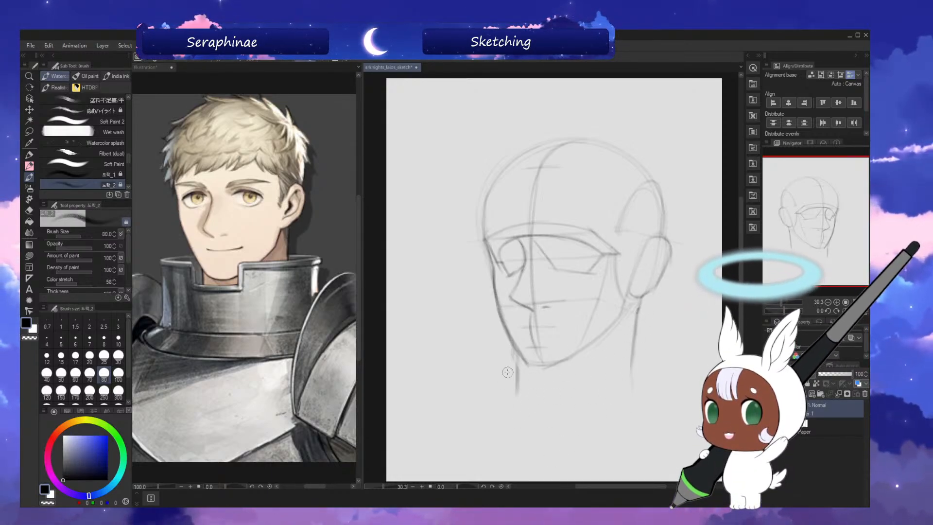
key(h)
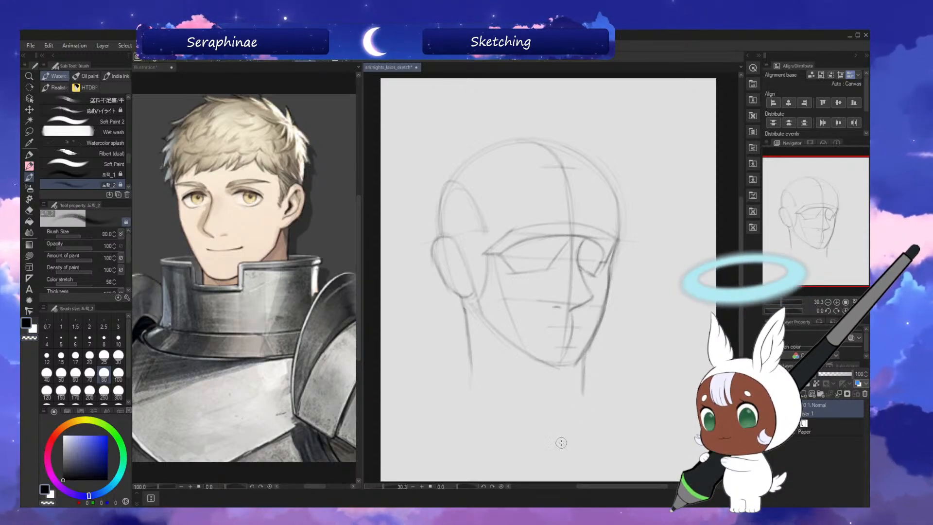
key(h)
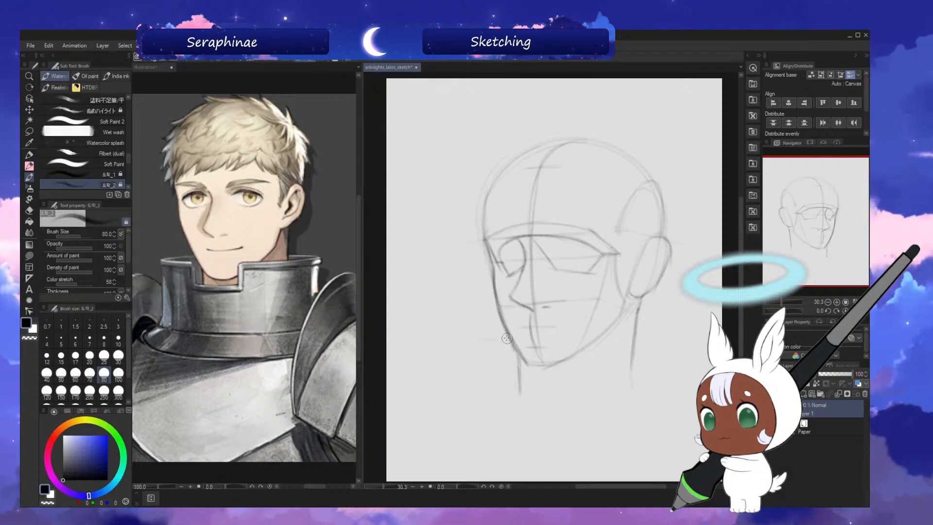
mouse_move(505, 340)
mouse_down()
mouse_move(462, 352)
mouse_move(530, 354)
mouse_move(504, 354)
mouse_up()
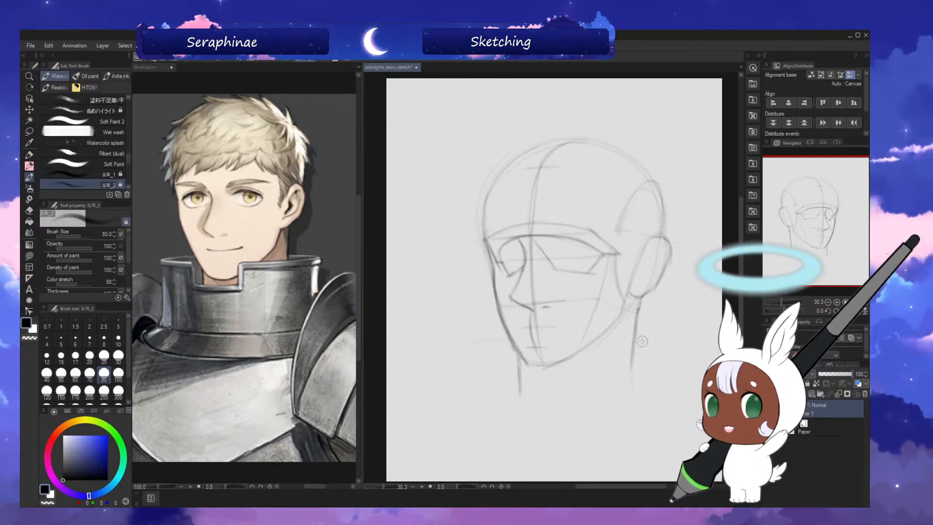
On a new layer, sketch the armour collar's wide elliptical rim and the rectangular notch under the chin.
key(ctrl+shift+n)
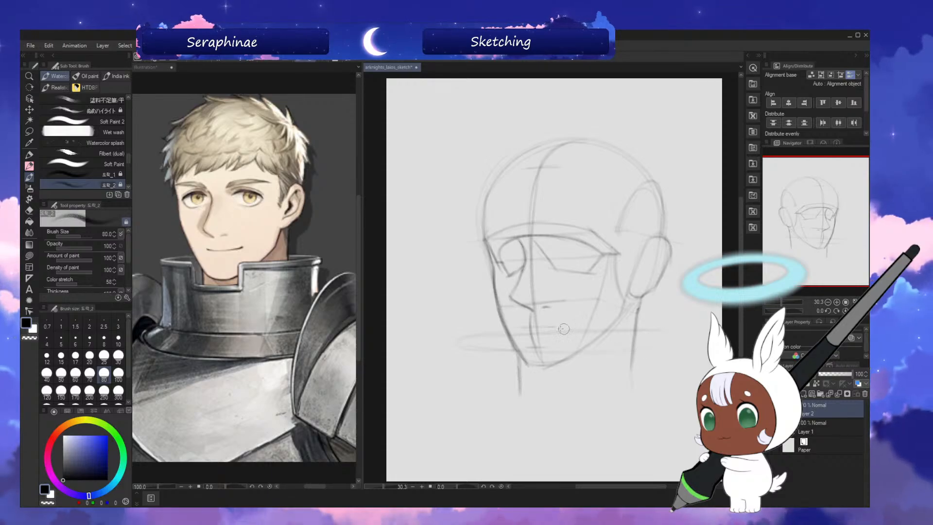
key(ctrl+z)
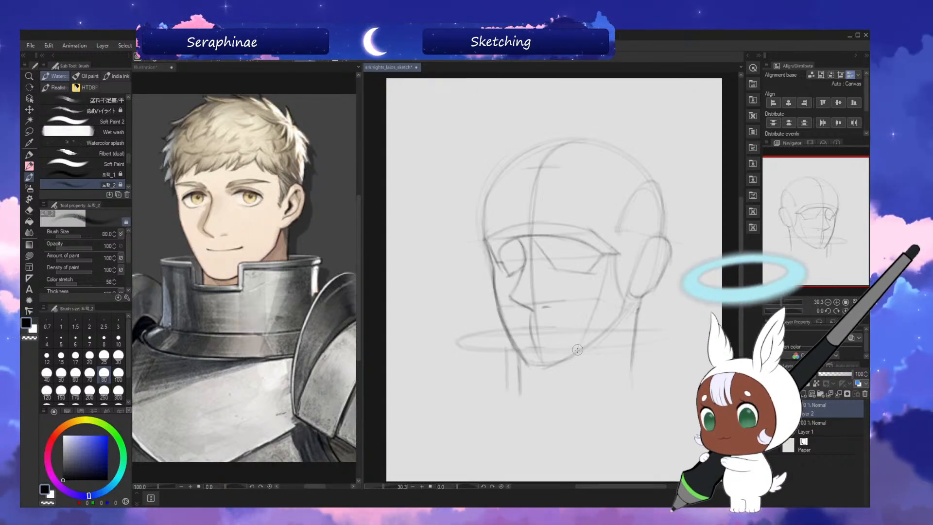
drag(576, 361, 578, 396)
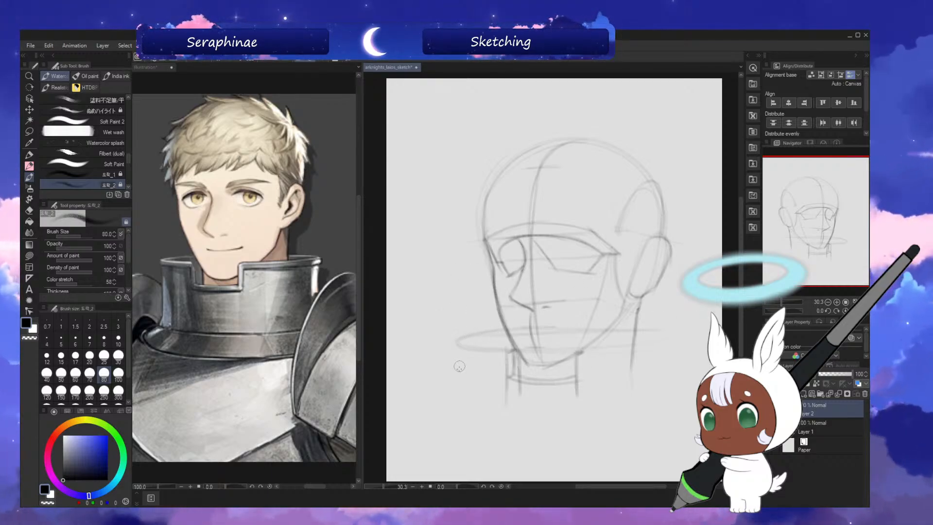
Draw the collar's two vertical sides down from the rim and close them with a curved, slightly flared base.
drag(457, 342, 462, 428)
drag(459, 366, 461, 430)
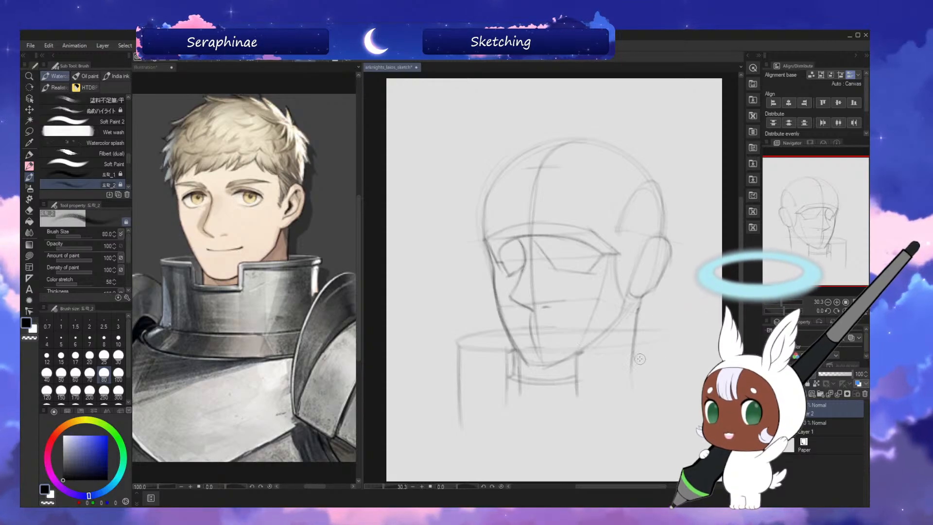
drag(670, 357, 669, 403)
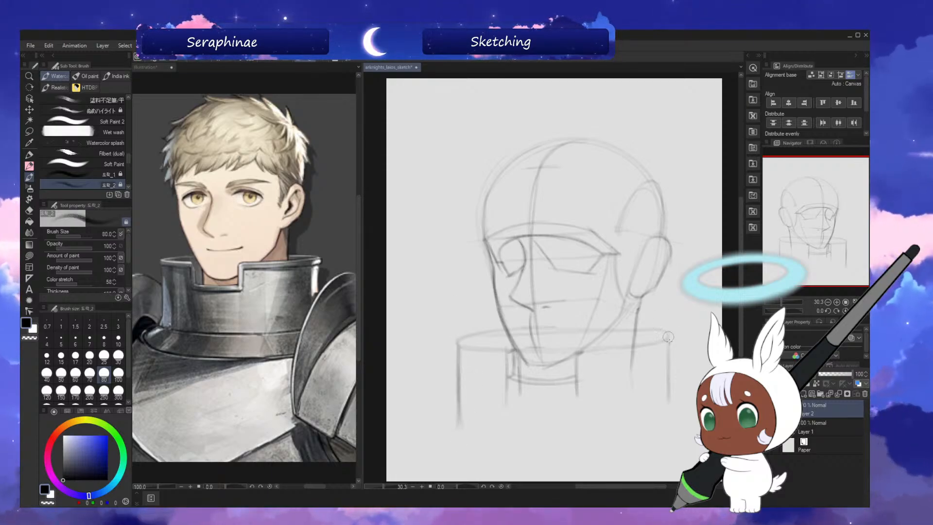
drag(671, 378, 669, 429)
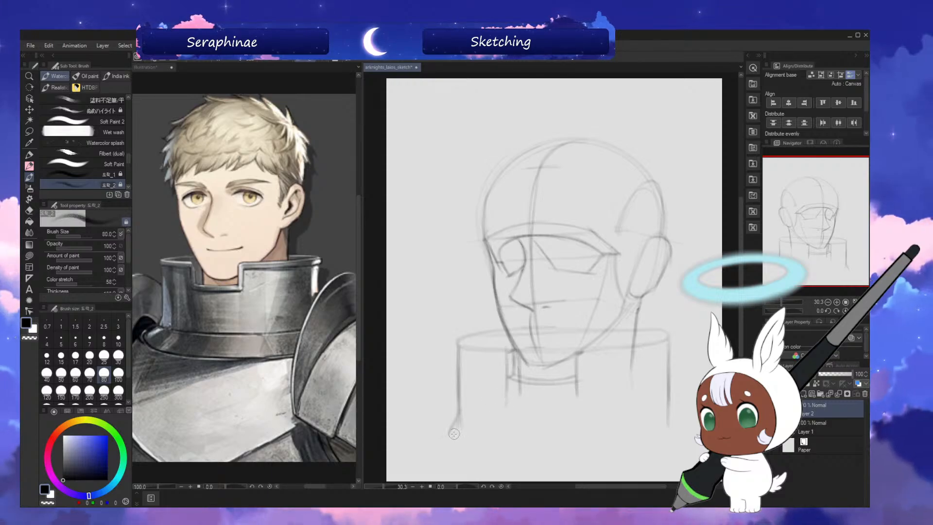
drag(546, 445, 467, 438)
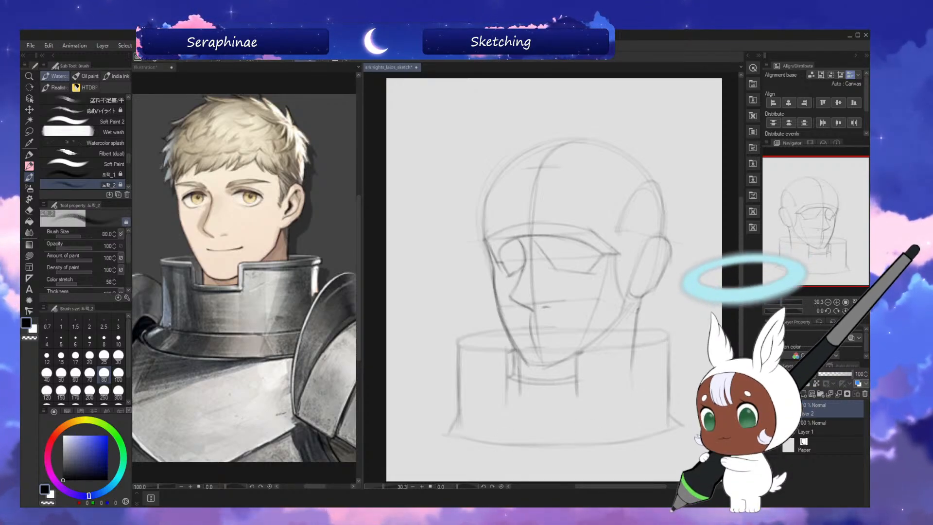
Shift the collar sketch on Layer 2 slightly toward the near side of the head with the Move layer tool.
click(822, 428)
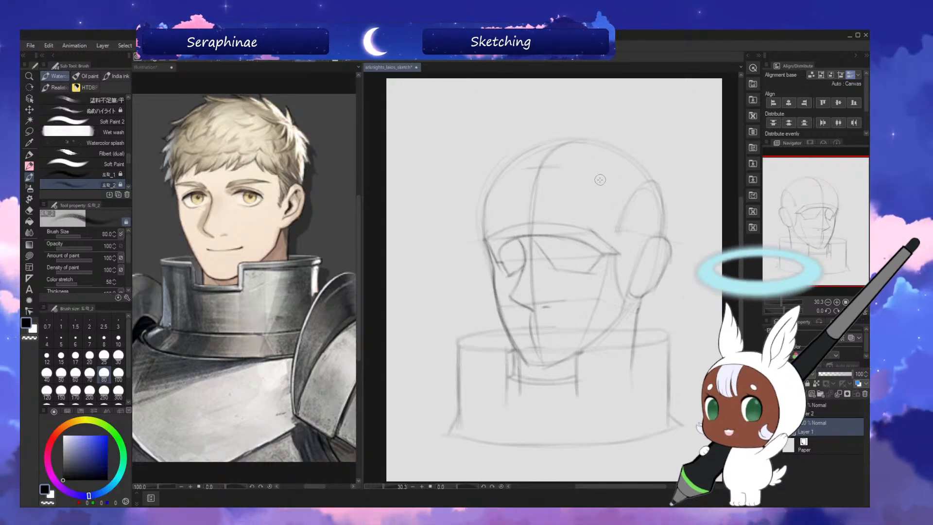
click(821, 415)
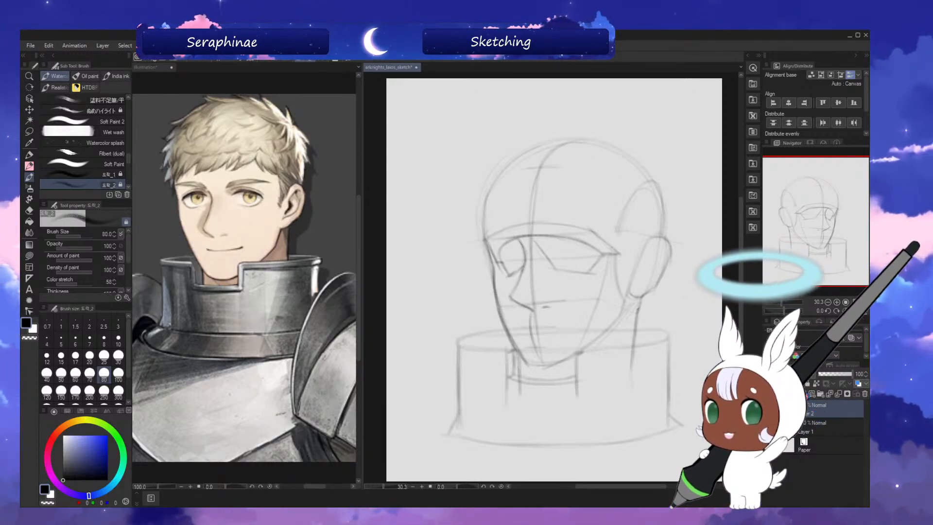
click(29, 109)
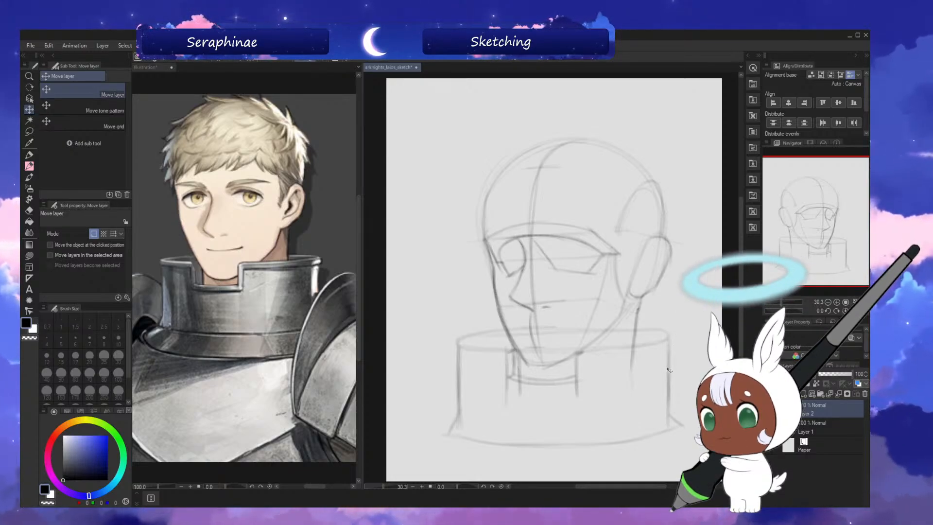
drag(667, 369, 670, 369)
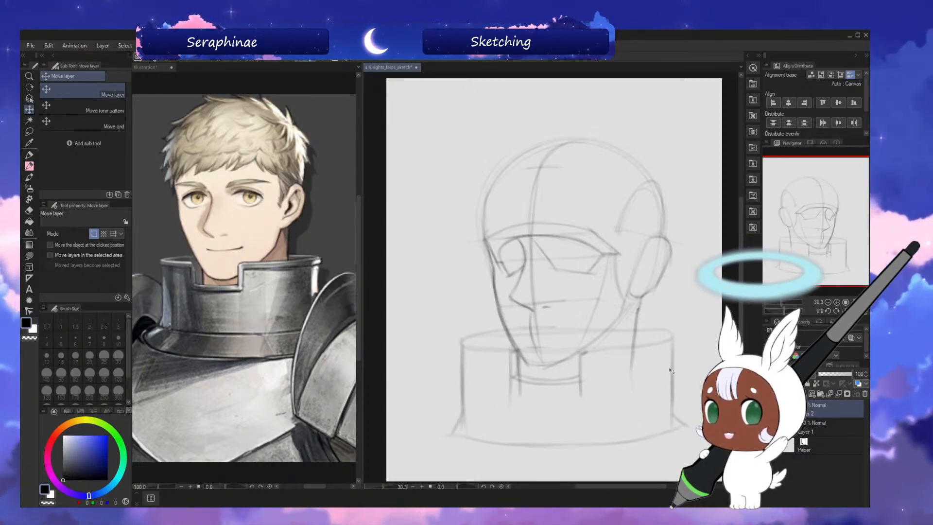
On Layer 1, sketch the nose's side plane and nostril edge and a faint near eyelid line, checking in mirrored view.
click(32, 178)
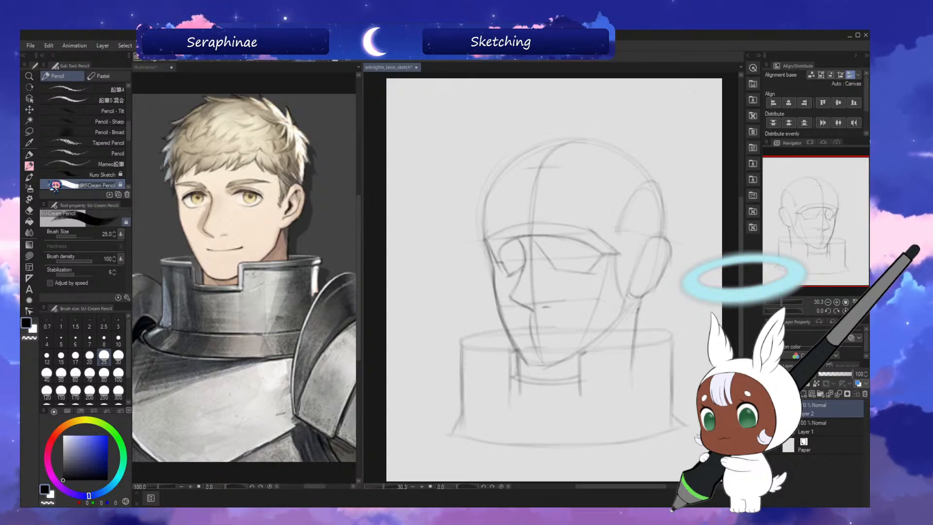
click(32, 167)
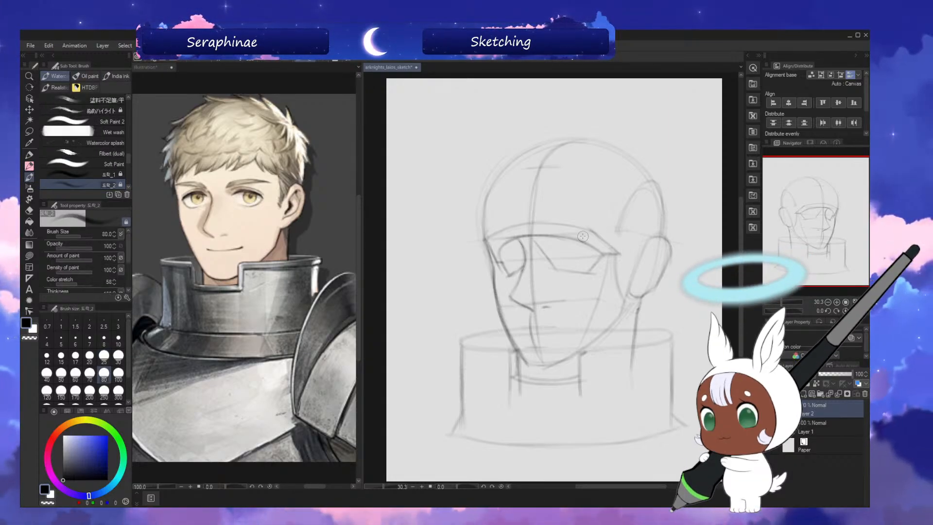
click(824, 431)
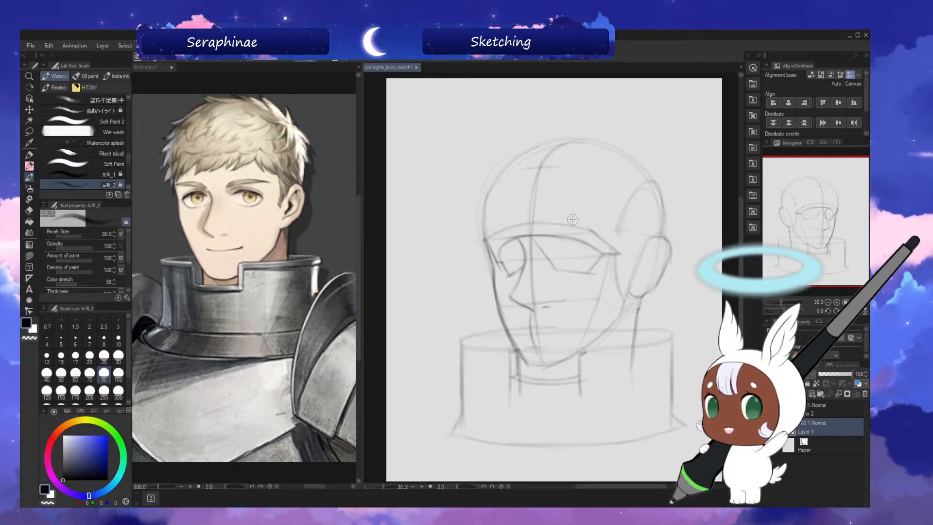
click(855, 311)
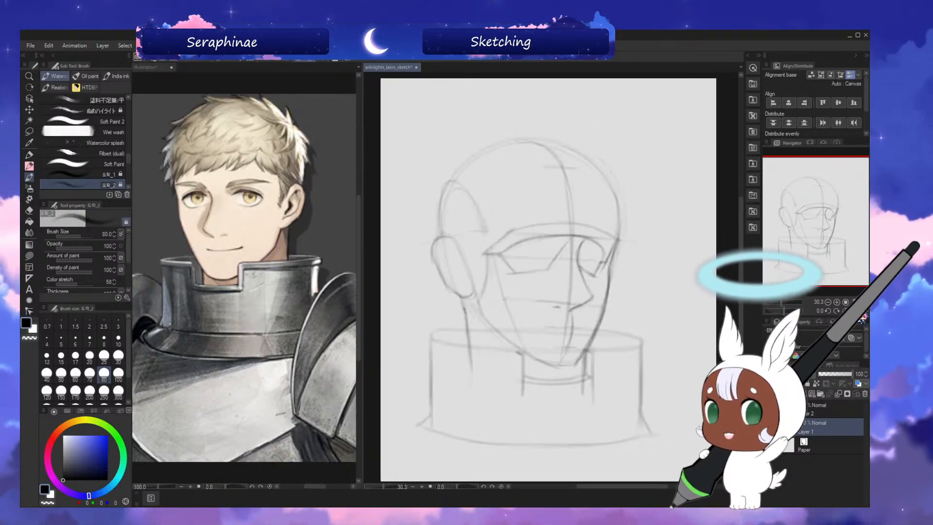
click(856, 311)
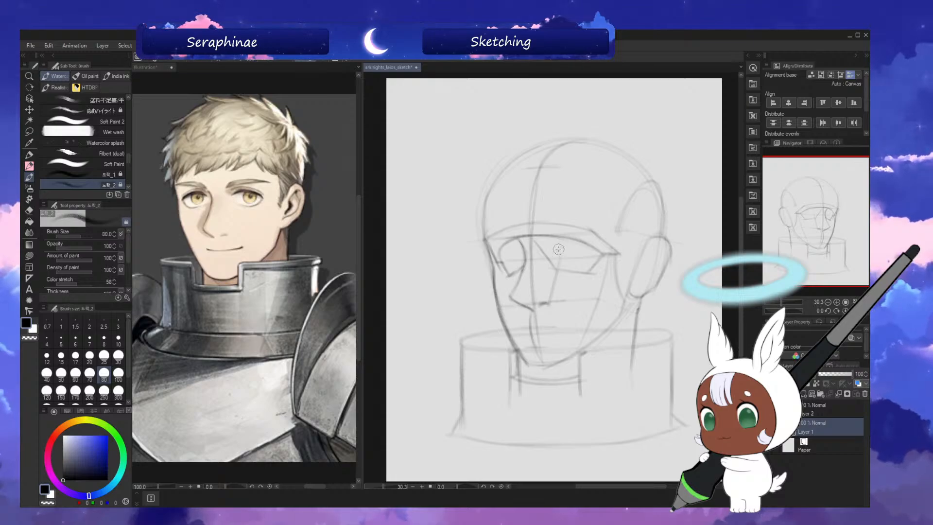
Show the eye reference in Sub View, sketch the near eye's upper lid and round iris, and check in mirrored view.
click(811, 143)
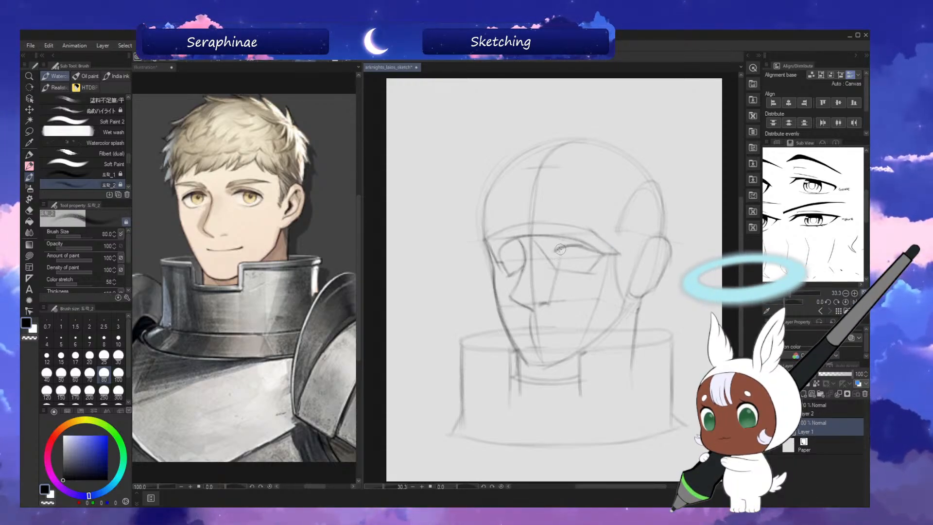
drag(555, 250, 600, 251)
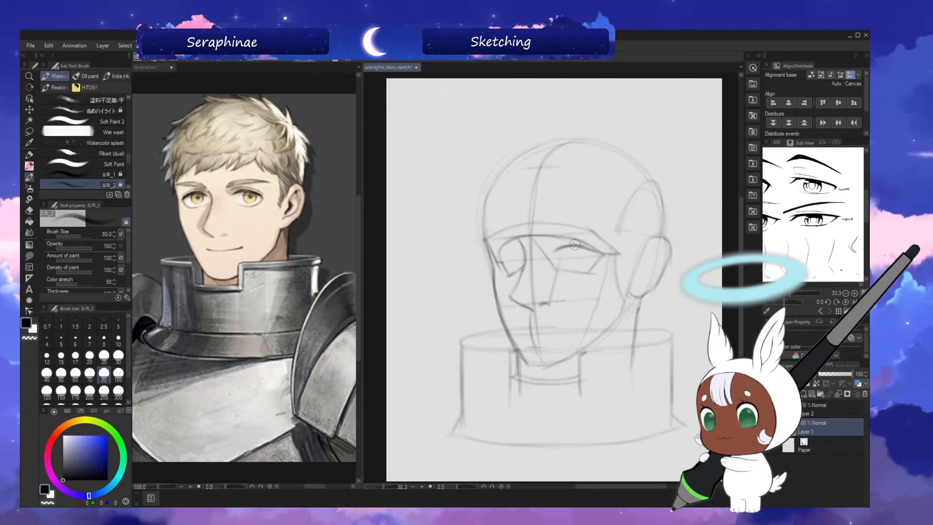
drag(566, 256, 585, 253)
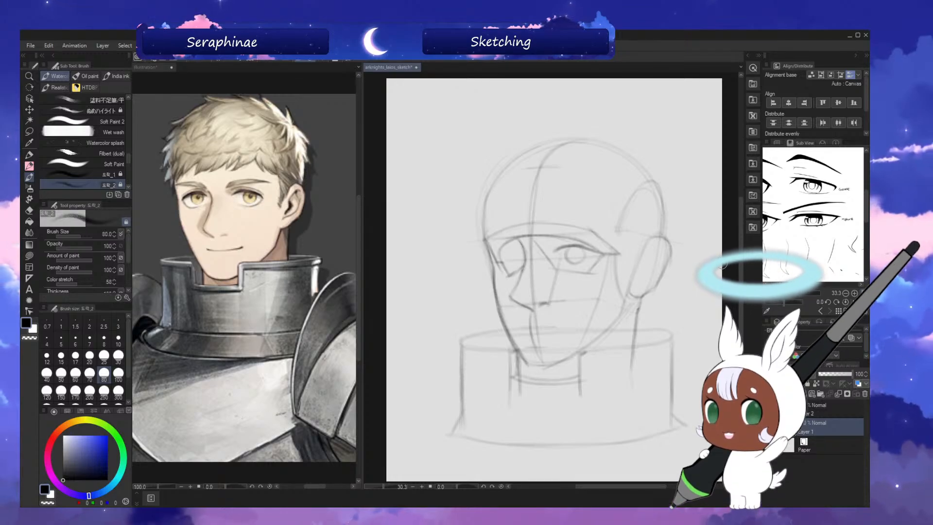
key(h)
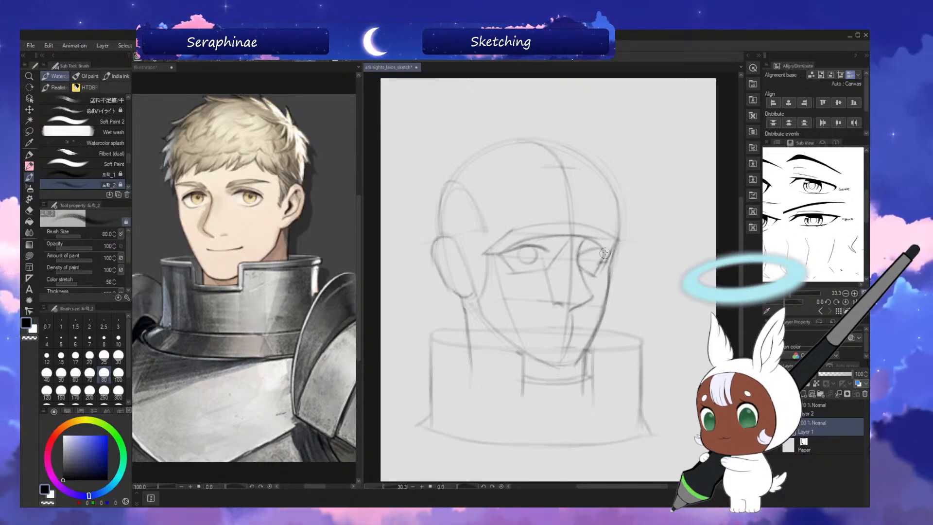
Sketch round irises in both eyes and mark a lowered lid line across each, working in mirrored view.
key(h)
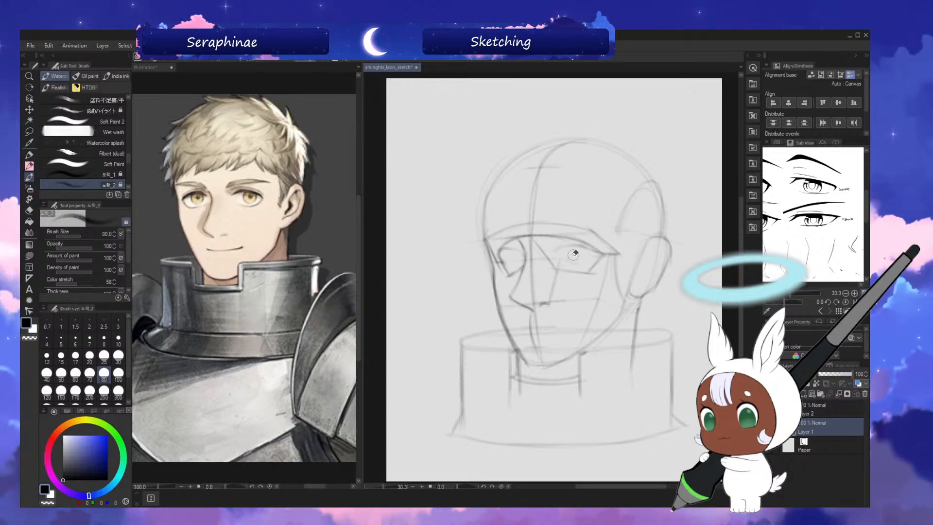
drag(566, 250, 510, 248)
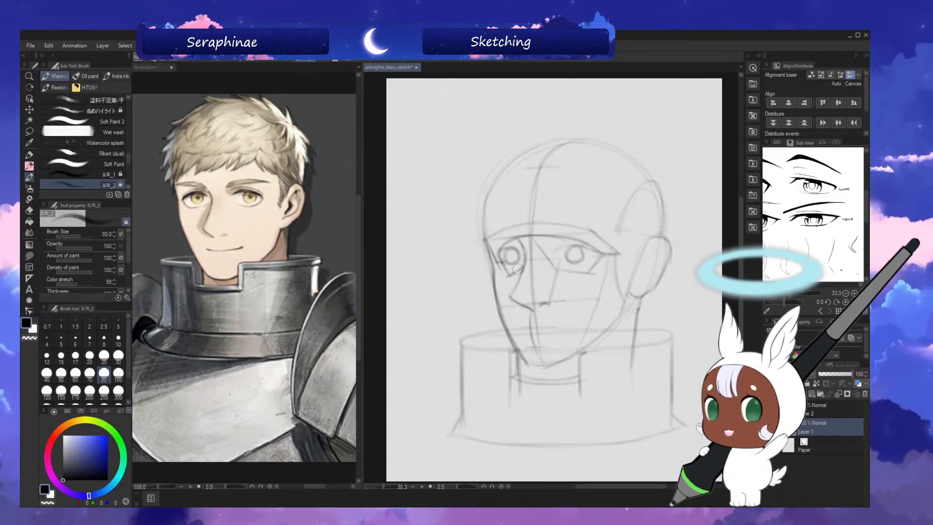
key(h)
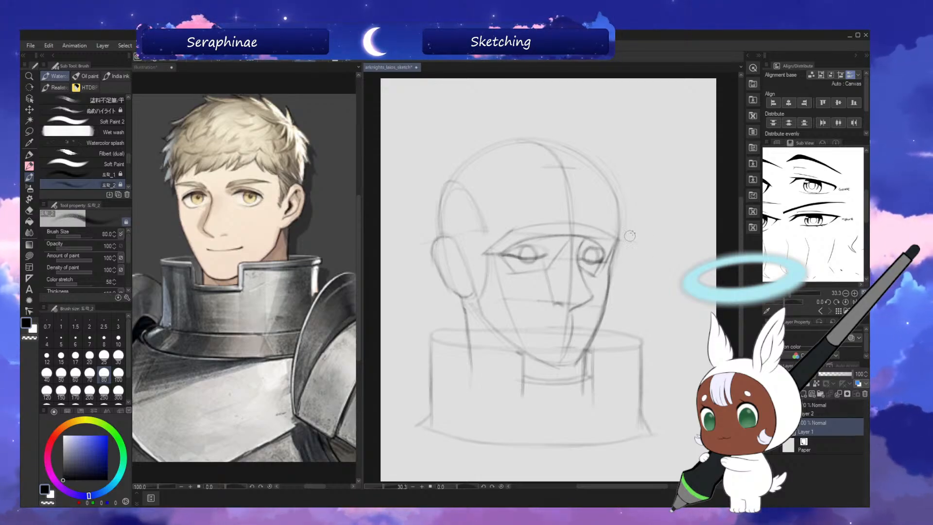
Erase the upper iris outlines in both eyes and sketch soft upper-lid curves for a closed-eye look, checking in mirrored view.
key(h)
mouse_move(503, 251)
mouse_down()
mouse_move(514, 251)
mouse_move(502, 254)
mouse_up()
drag(574, 246, 583, 249)
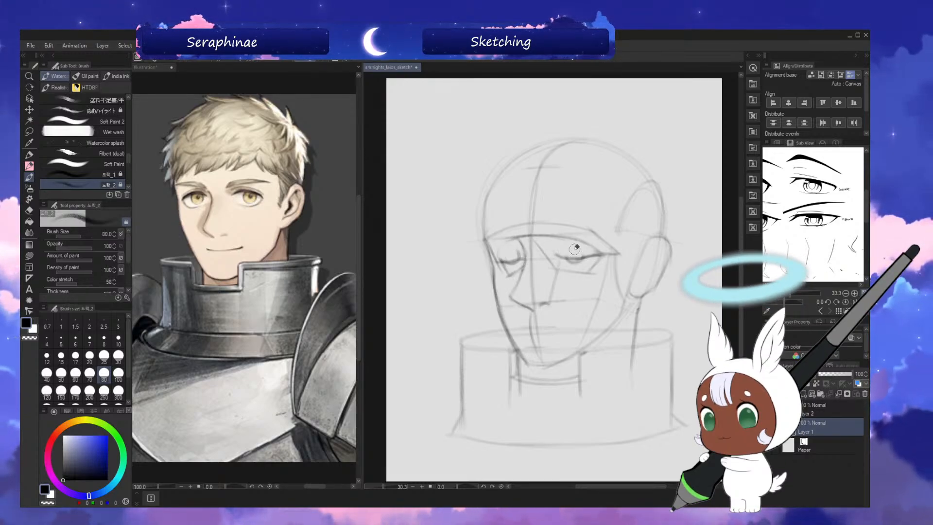
drag(520, 249, 515, 252)
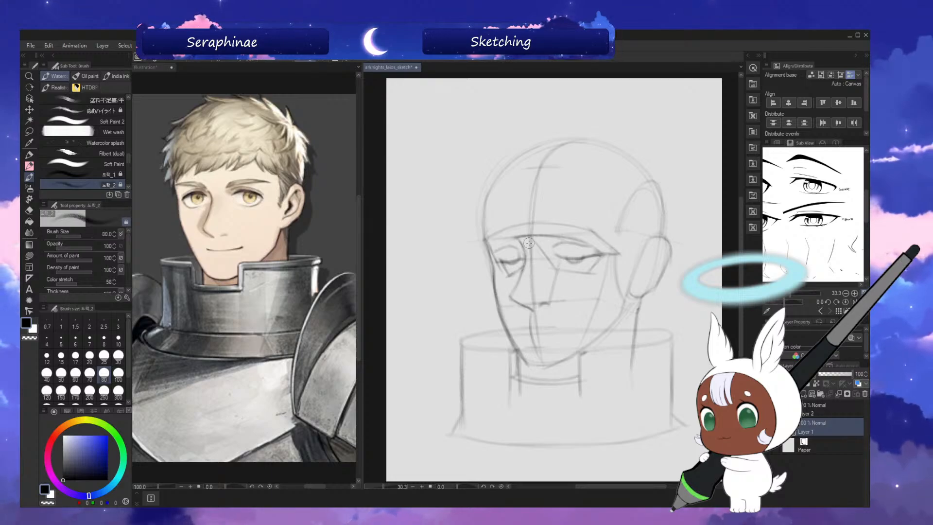
key(h)
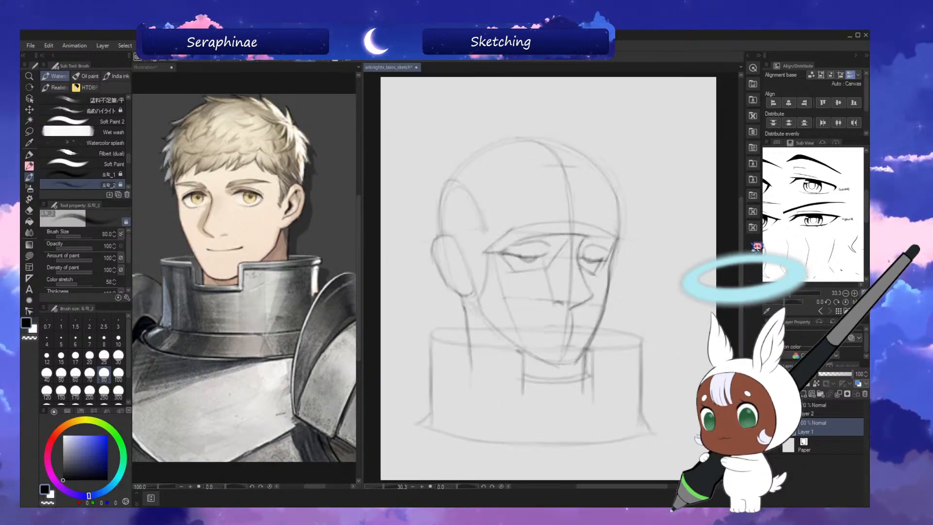
key(h)
Extend the near eye's closed lash line toward its outer corner, clean up beneath it, and reduce the brush size to 60.
key(x)
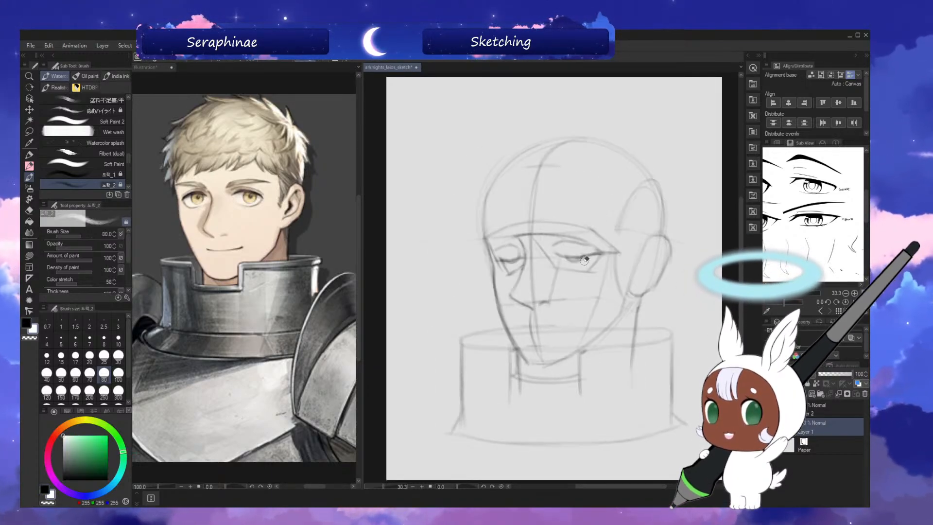
key(x)
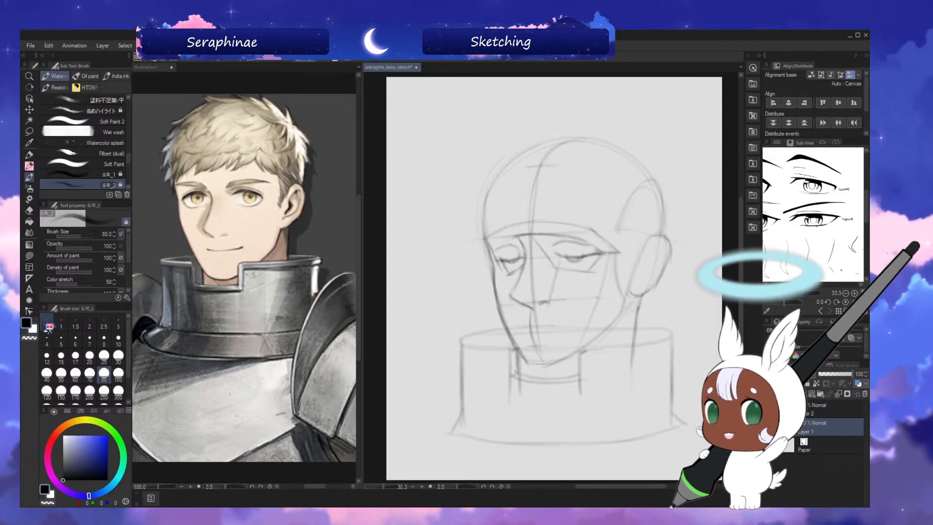
drag(587, 260, 566, 262)
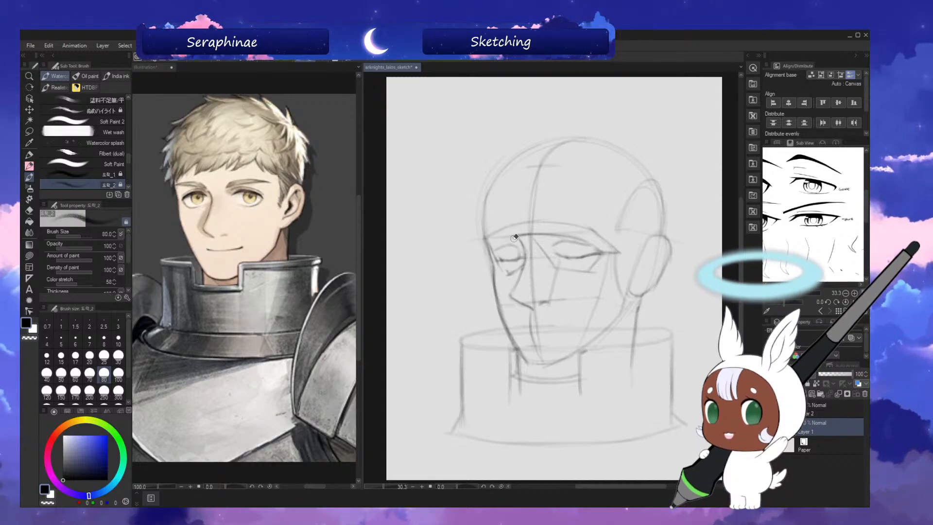
key(bracketleft)
key(bracketleft)
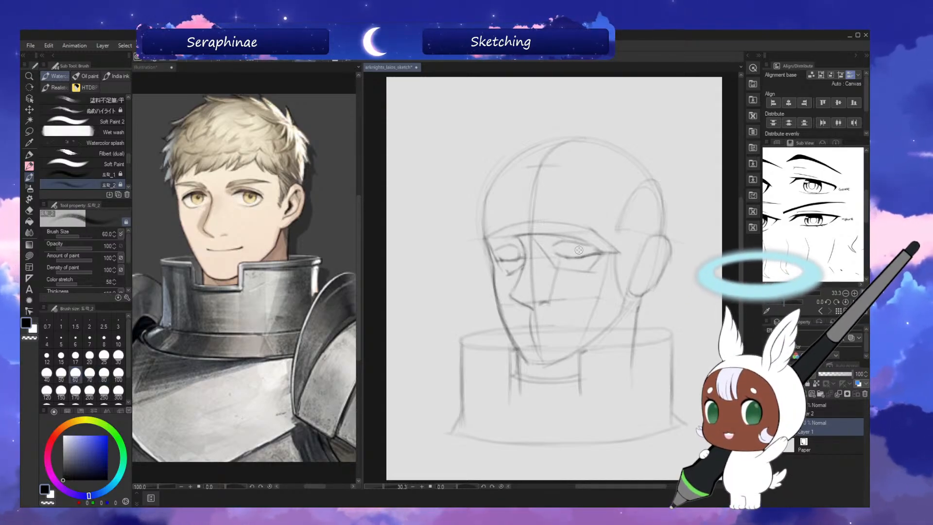
key(h)
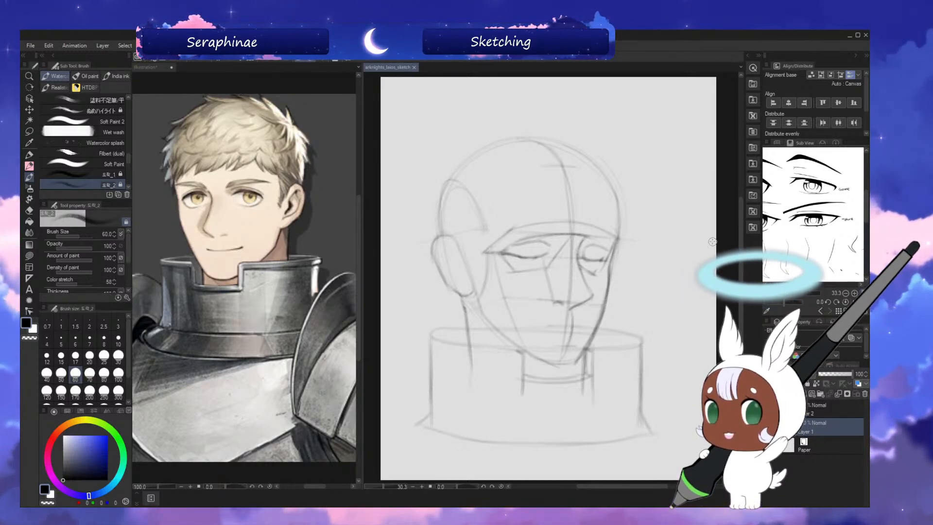
Darken the far eye's closed lash line with the brush at size 50.
drag(741, 200, 741, 199)
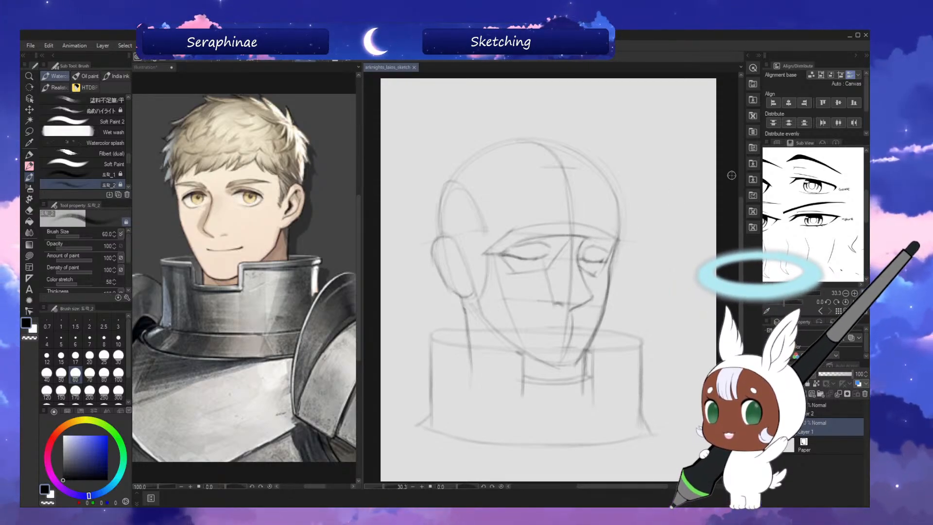
drag(741, 218, 741, 215)
key(bracketleft)
key(bracketleft)
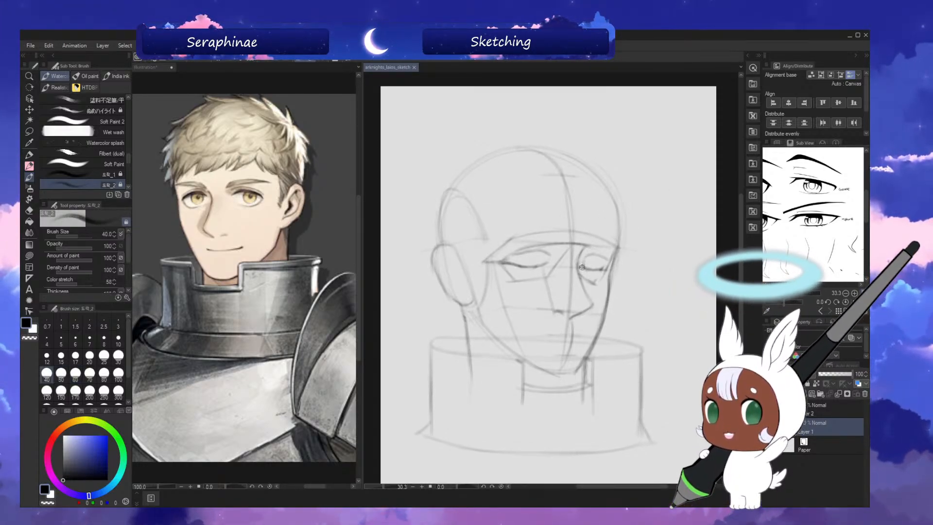
key(bracketright)
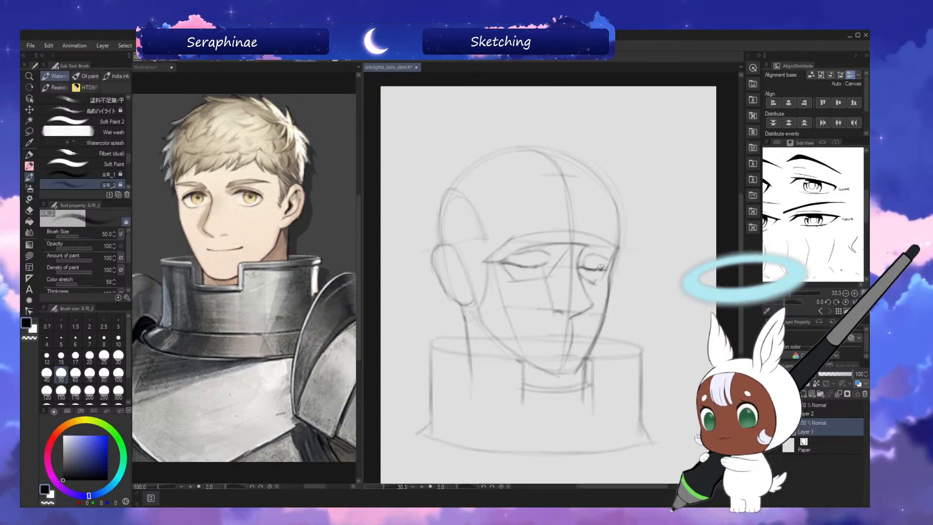
drag(580, 268, 604, 268)
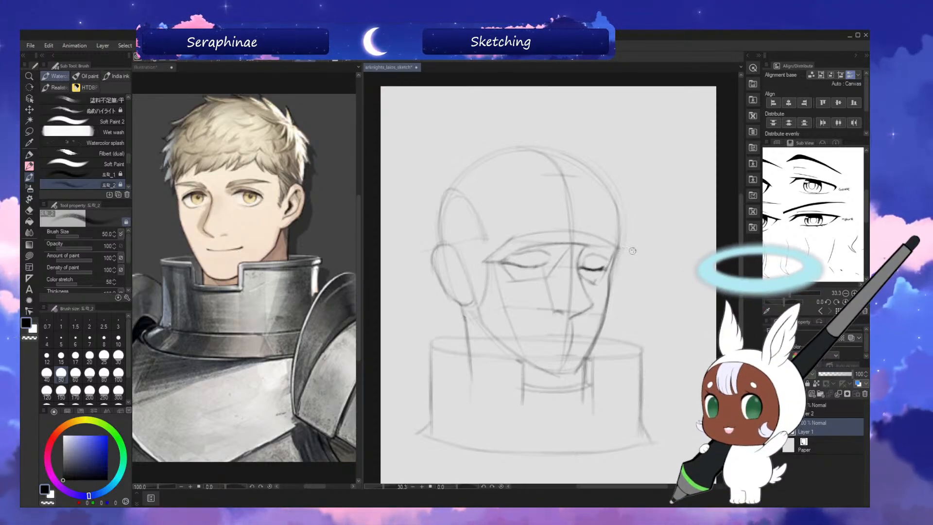
Refine the far eye's lash line and lid crease with transparent-colour cleanup, then a size 40 brush, checking in mirrored view.
key(h)
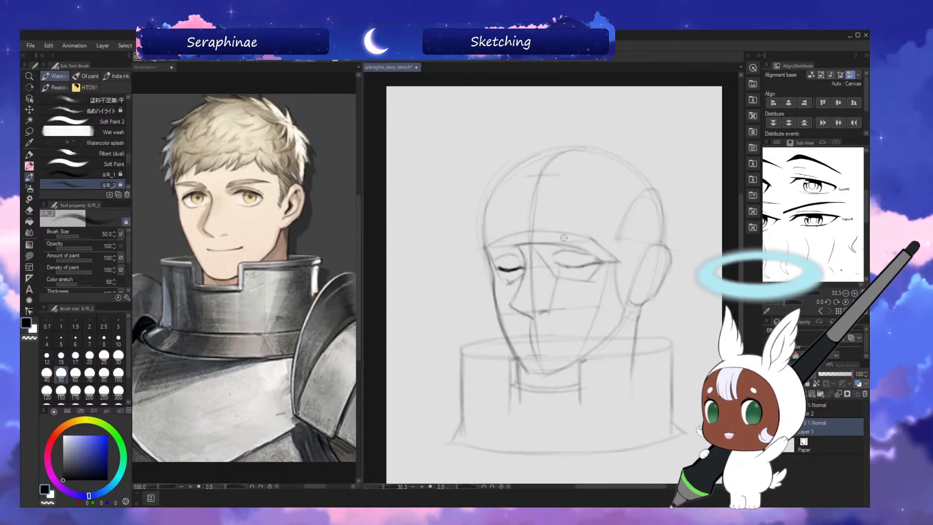
key(h)
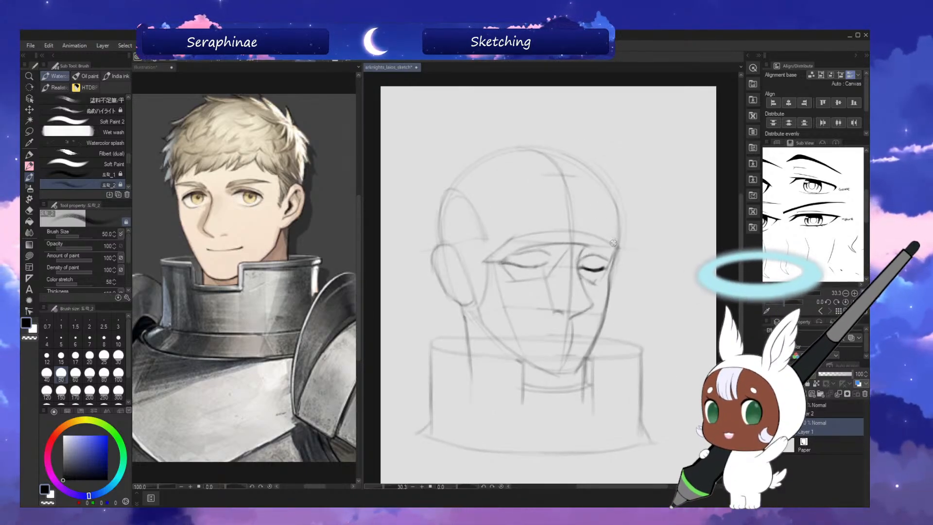
key(h)
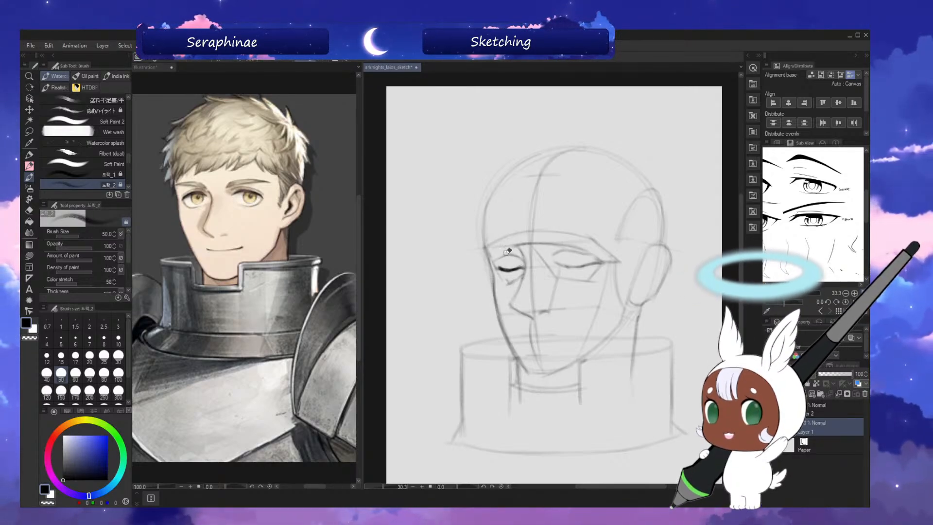
key(h)
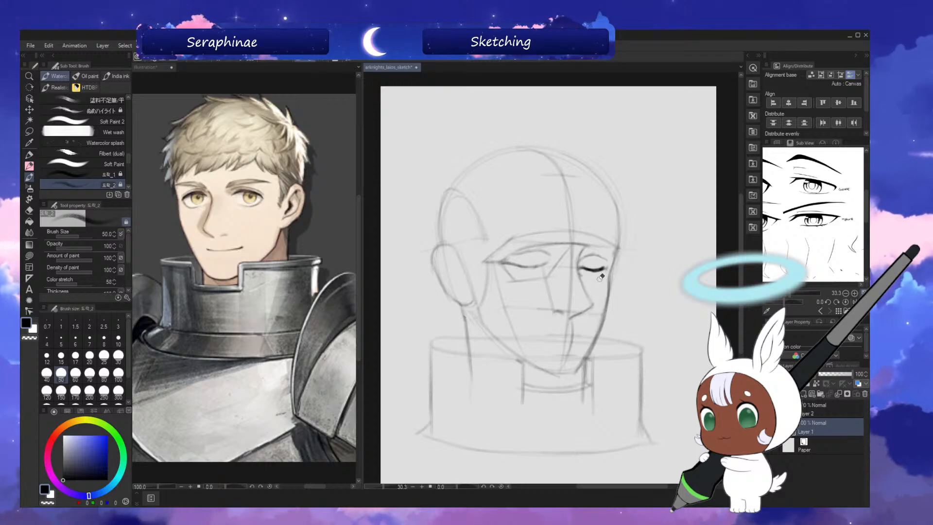
key(h)
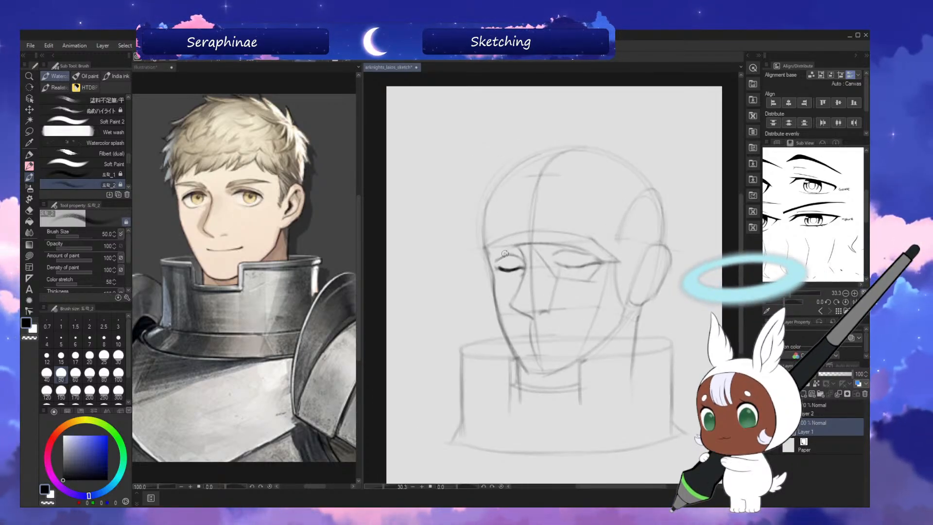
drag(509, 258, 496, 269)
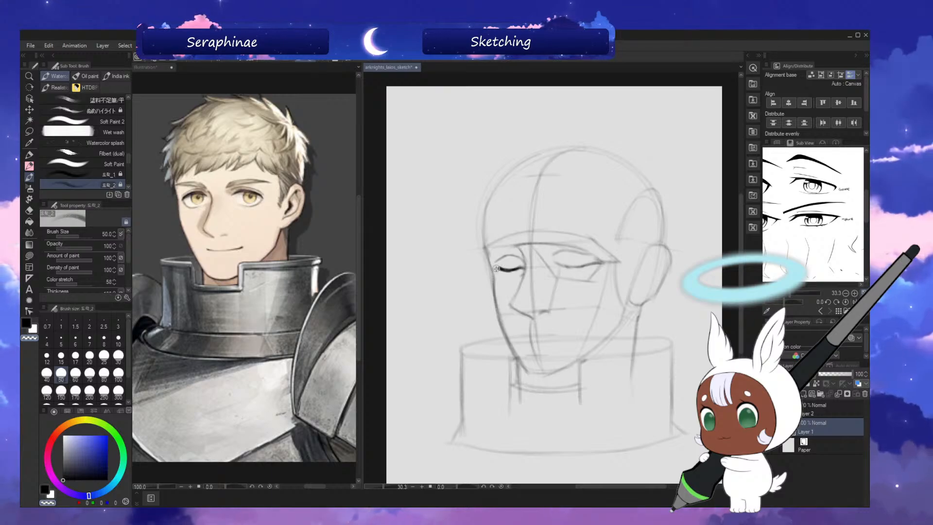
key(h)
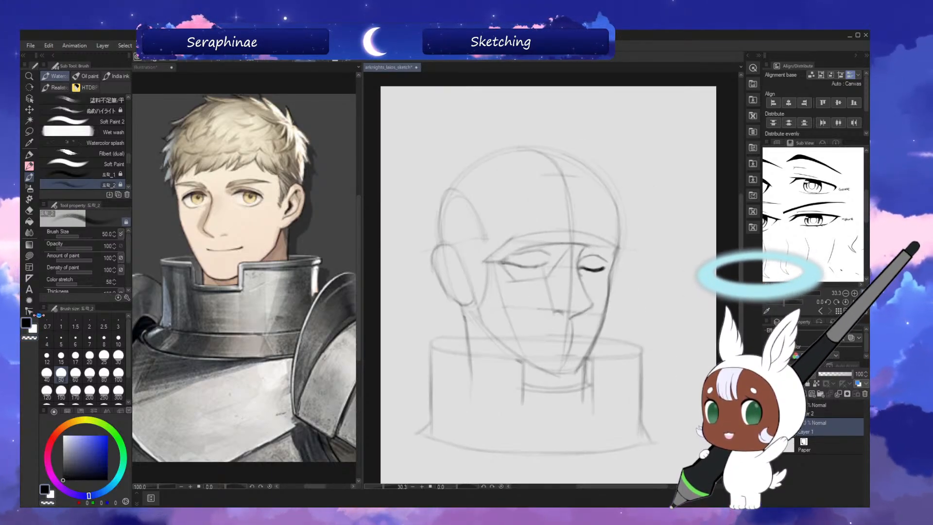
key(bracketleft)
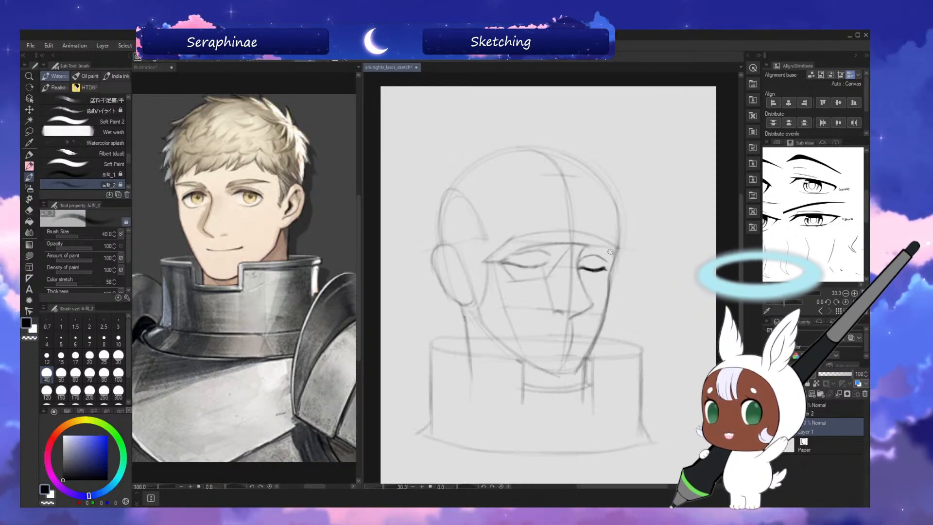
key(h)
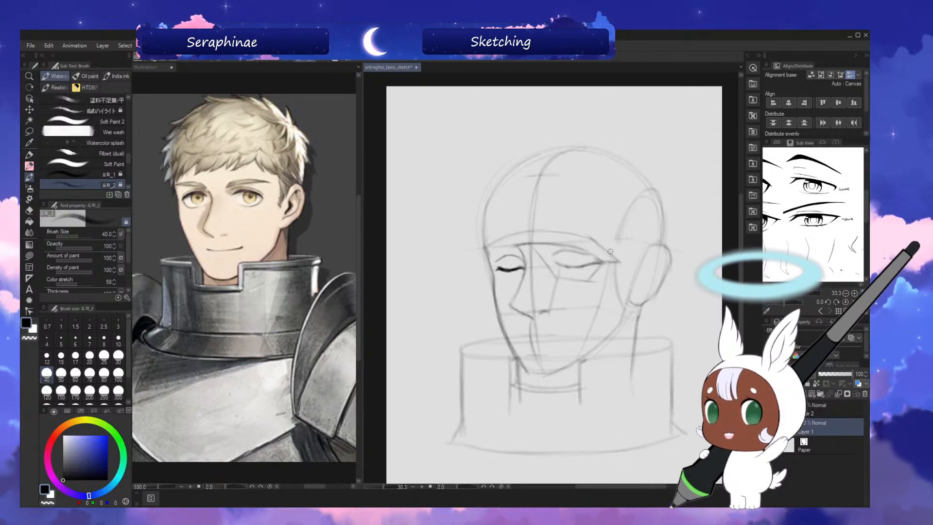
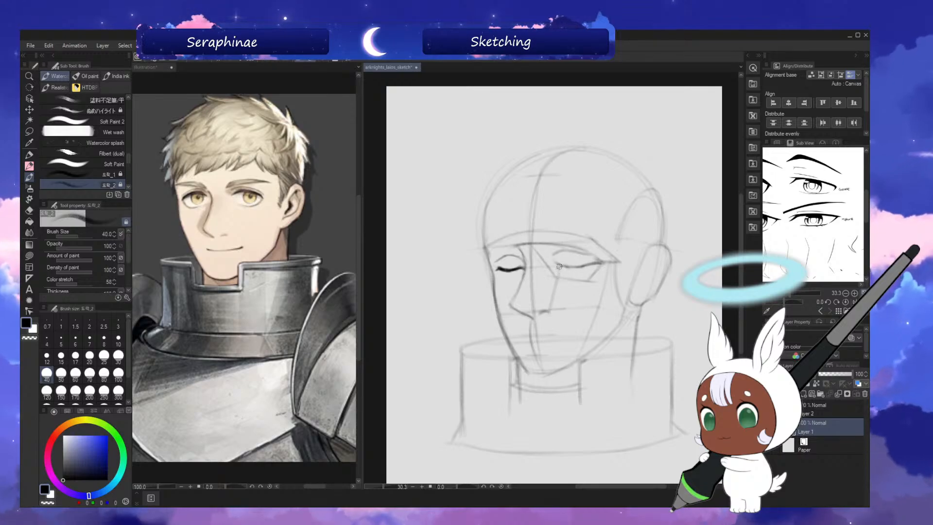
Undo the last stroke and darken the near eye's closed lash line with transparent-colour cleanup, checking in mirrored view.
key(ctrl+z)
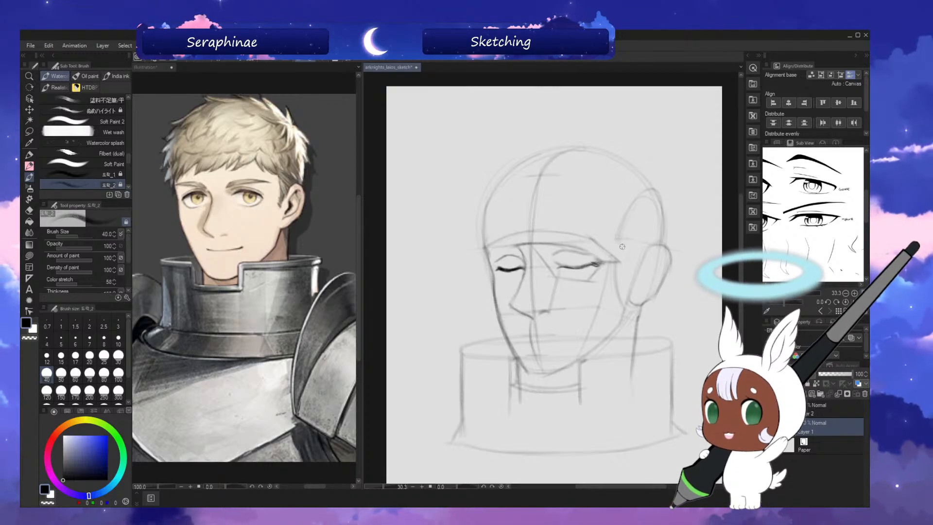
key(h)
drag(508, 263, 544, 267)
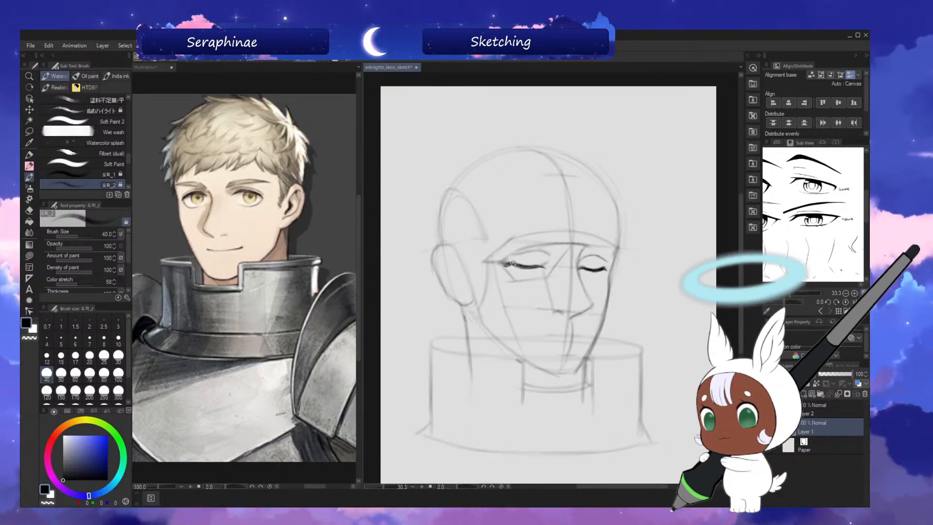
key(c)
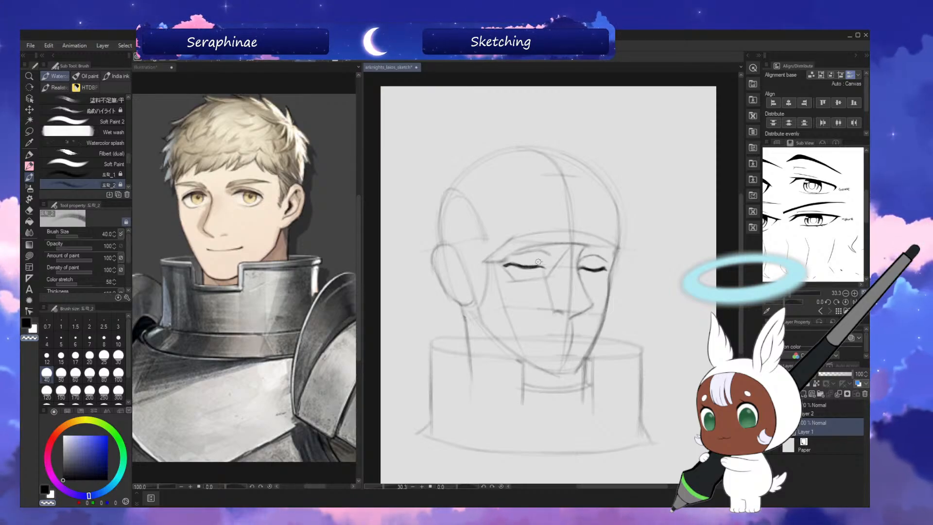
key(c)
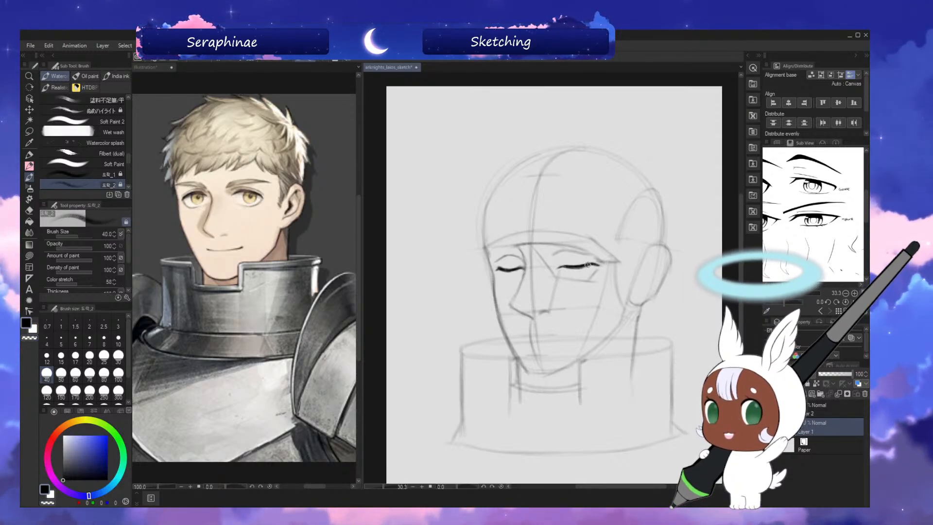
drag(589, 265, 596, 265)
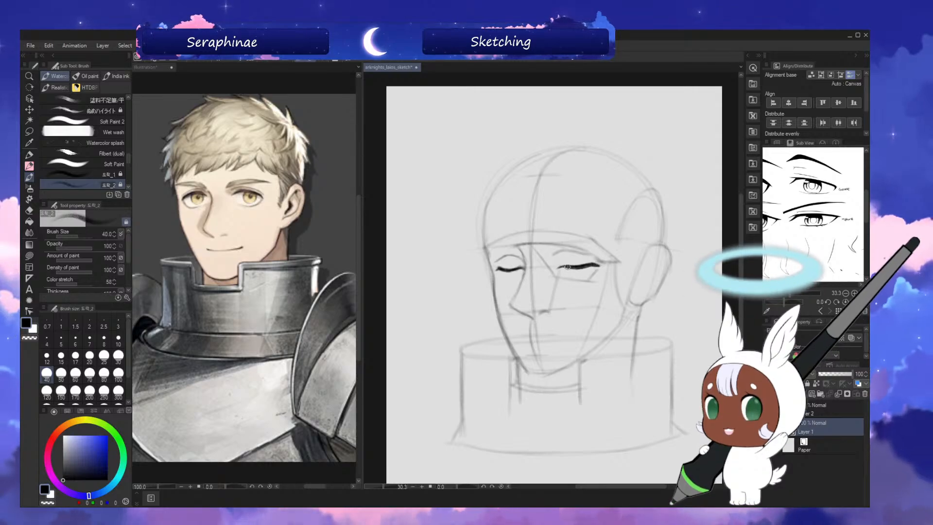
key(h)
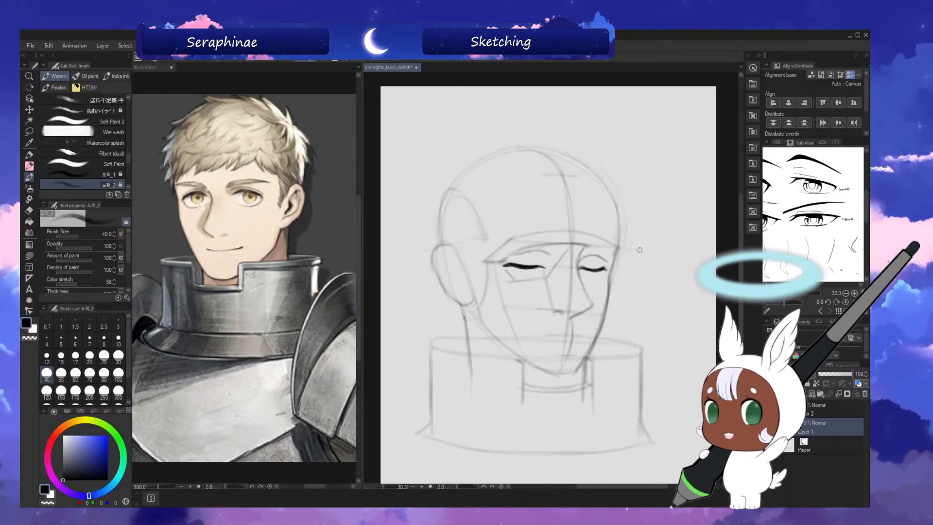
key(h)
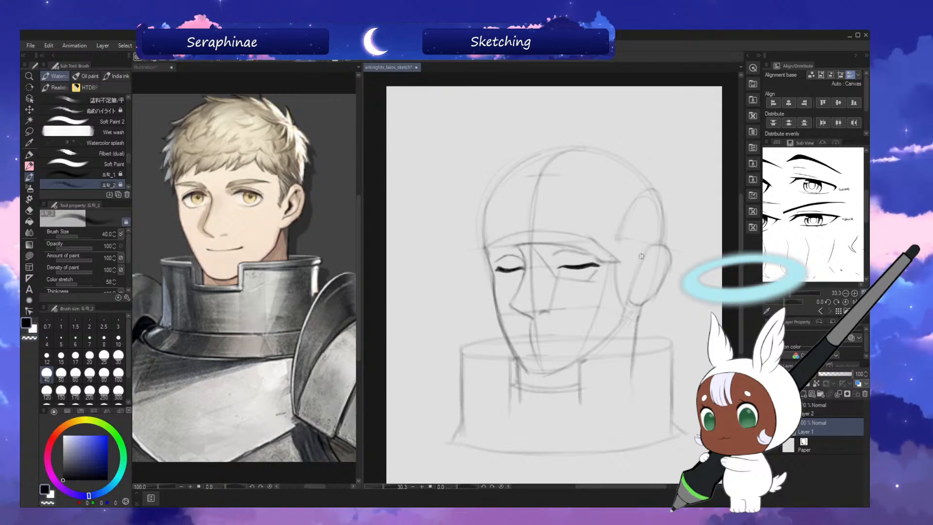
Erase the construction lines crossing the brow, eyes and nose, reduce the brush size to 30, and save the sketch.
key(h)
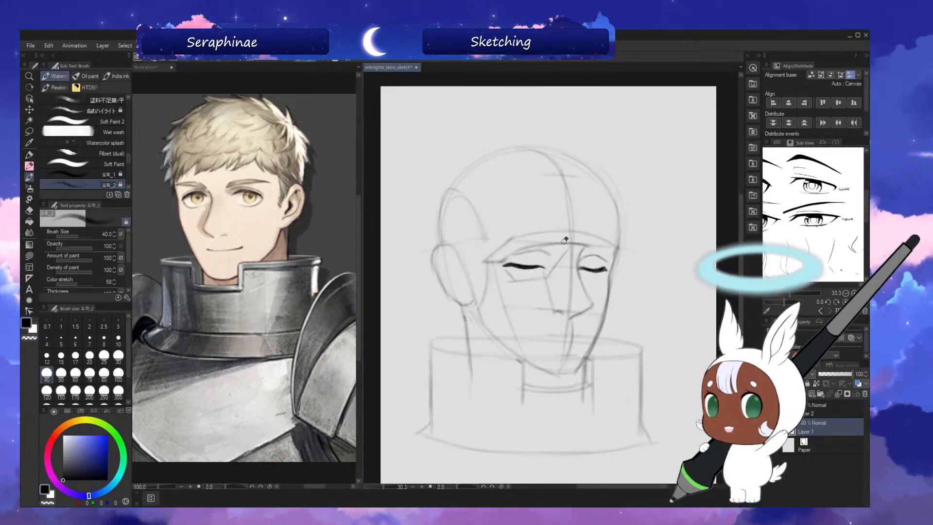
mouse_move(559, 243)
mouse_down()
mouse_move(495, 261)
mouse_move(524, 247)
mouse_up()
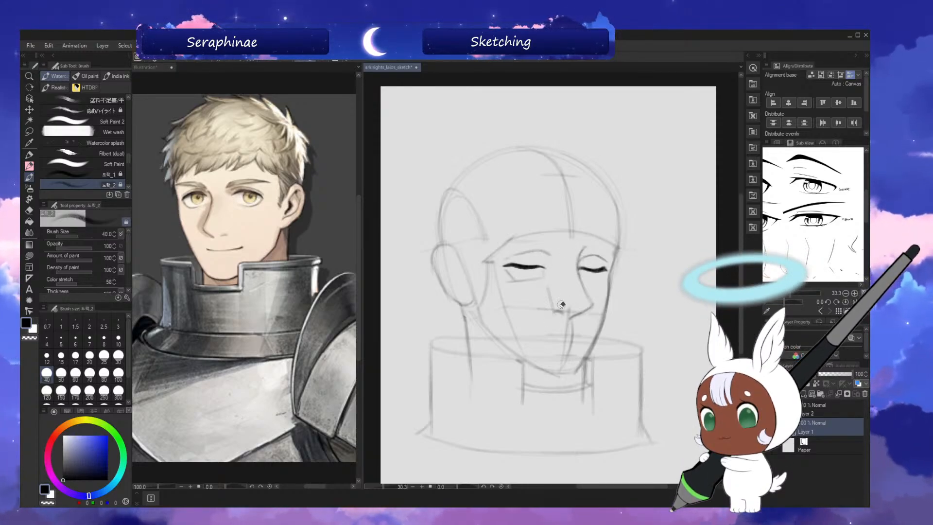
key(h)
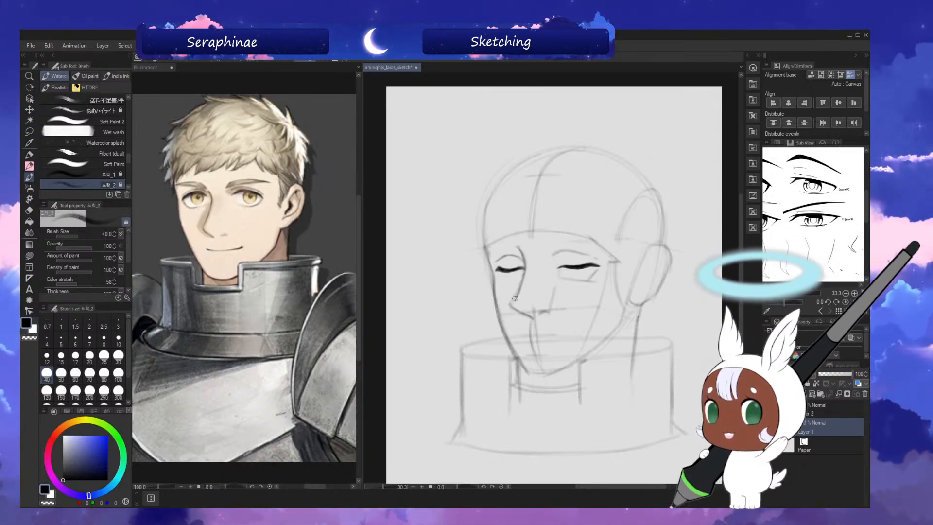
key(h)
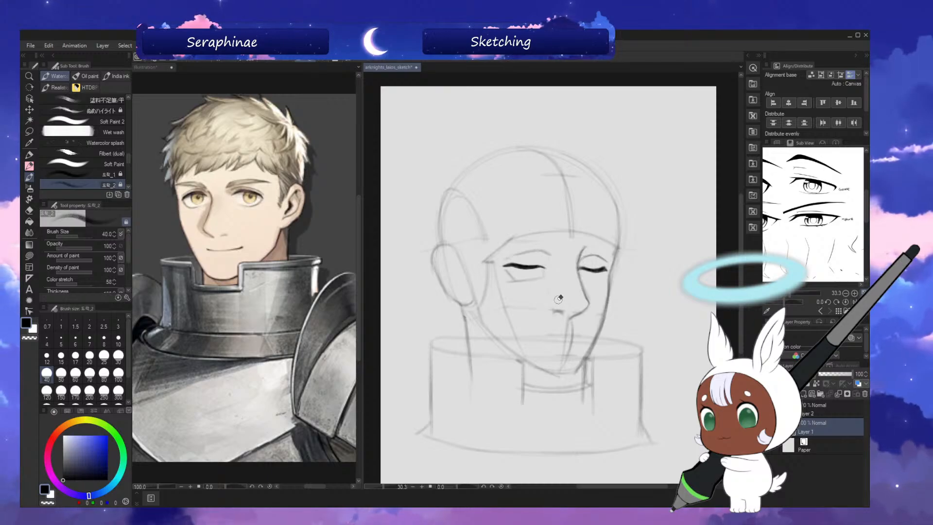
key(h)
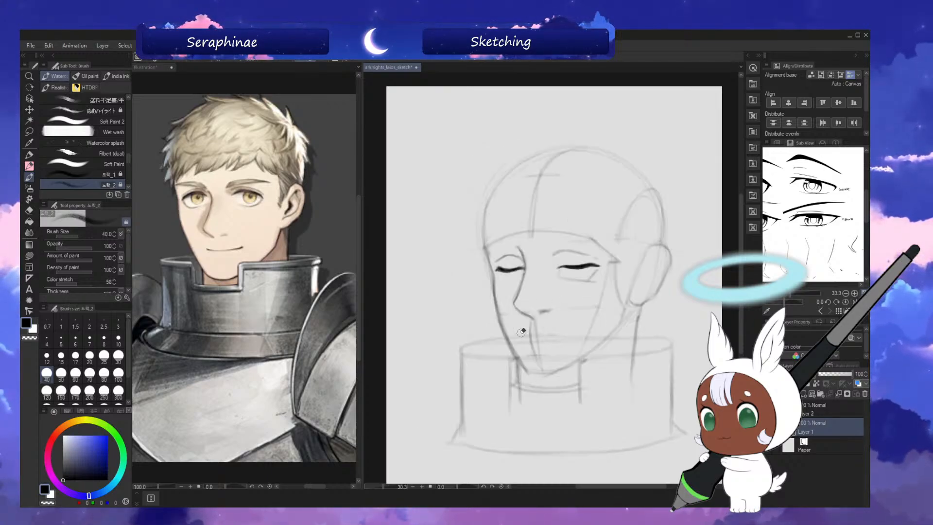
key(bracketleft)
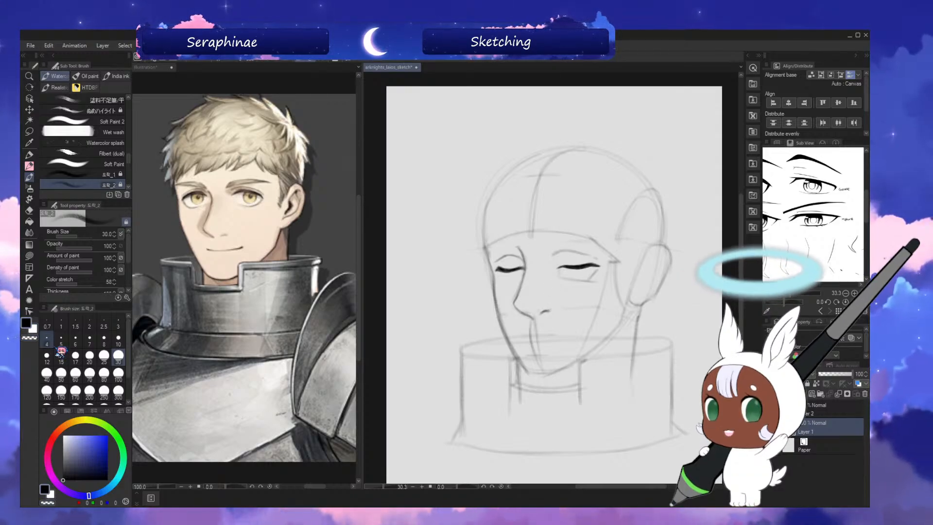
key(ctrl+s)
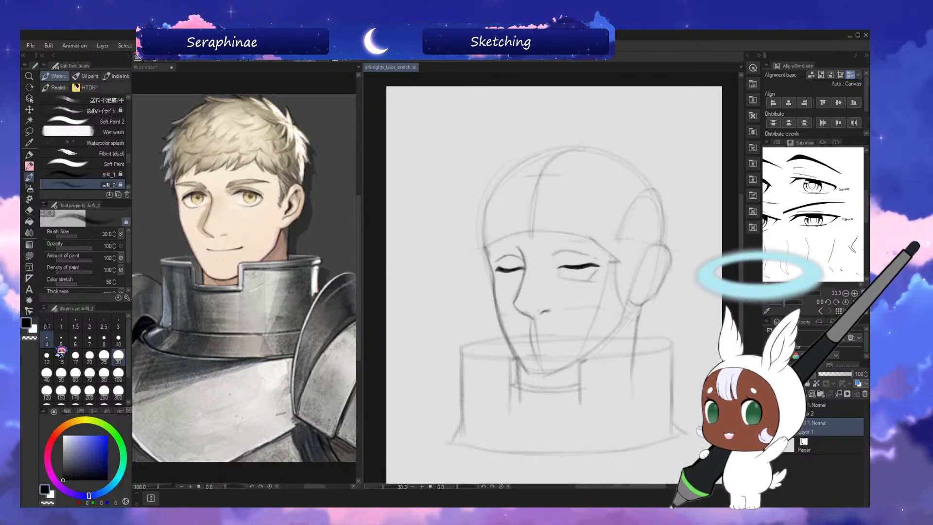
Erase the socket and cheek guide lines beneath the near eye, checking in mirrored view.
mouse_move(574, 273)
mouse_down()
mouse_move(607, 268)
mouse_move(588, 282)
mouse_up()
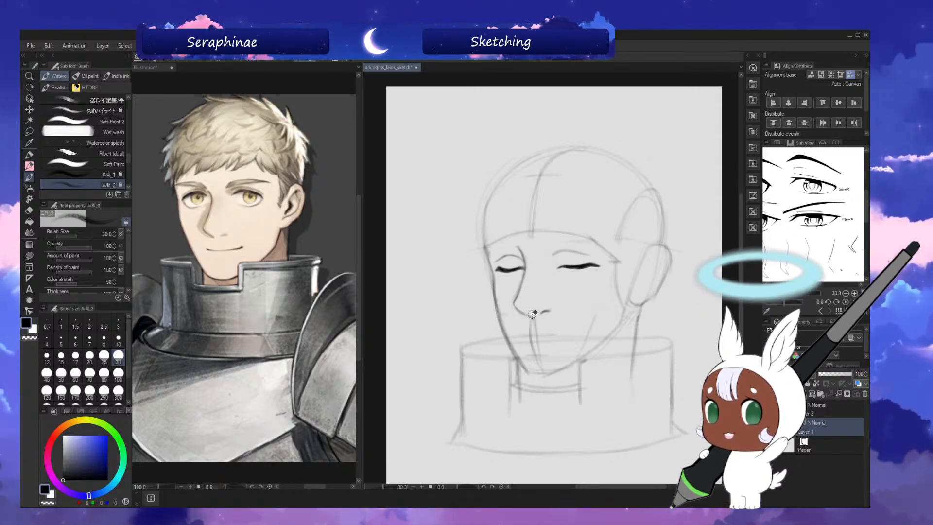
key(h)
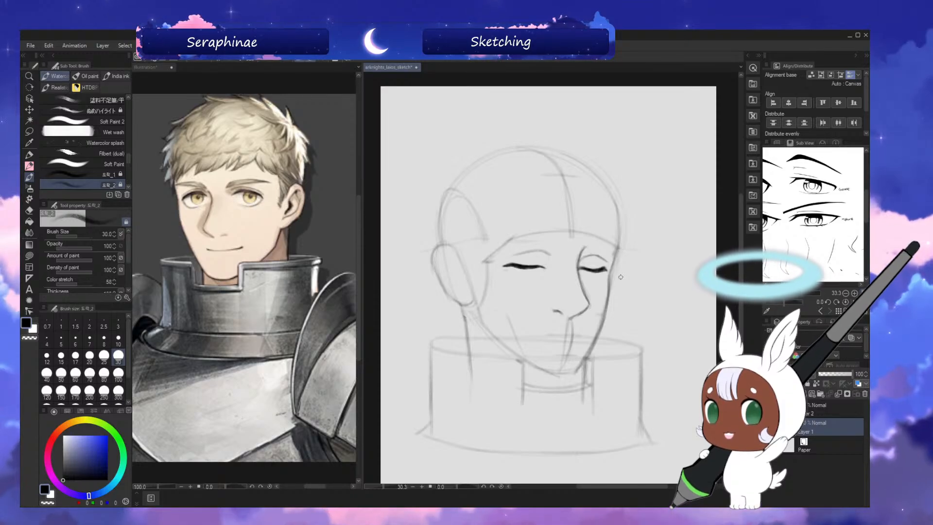
key(h)
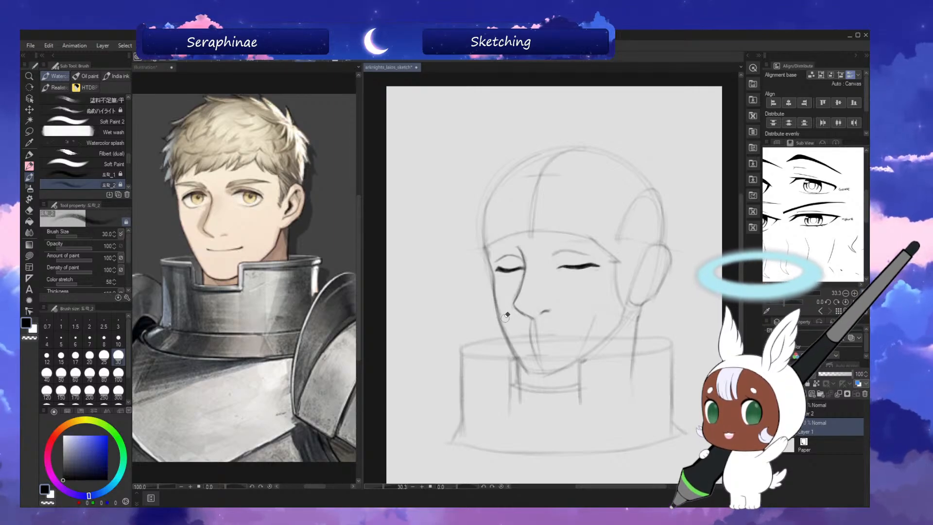
Draw the far eye's upper-lid crease and strengthen the near eye's crease with the size 30 brush, checking in mirrored view.
key(h)
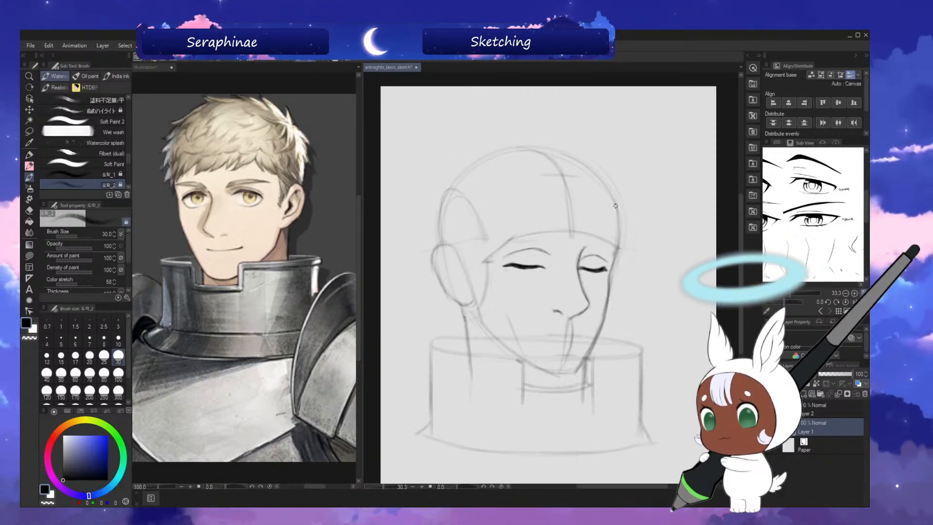
key(h)
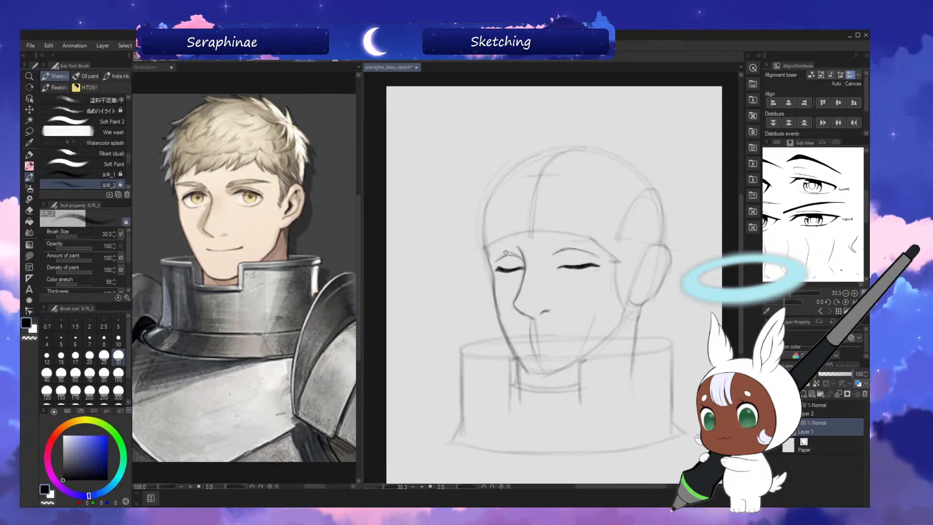
key(h)
drag(602, 258, 601, 257)
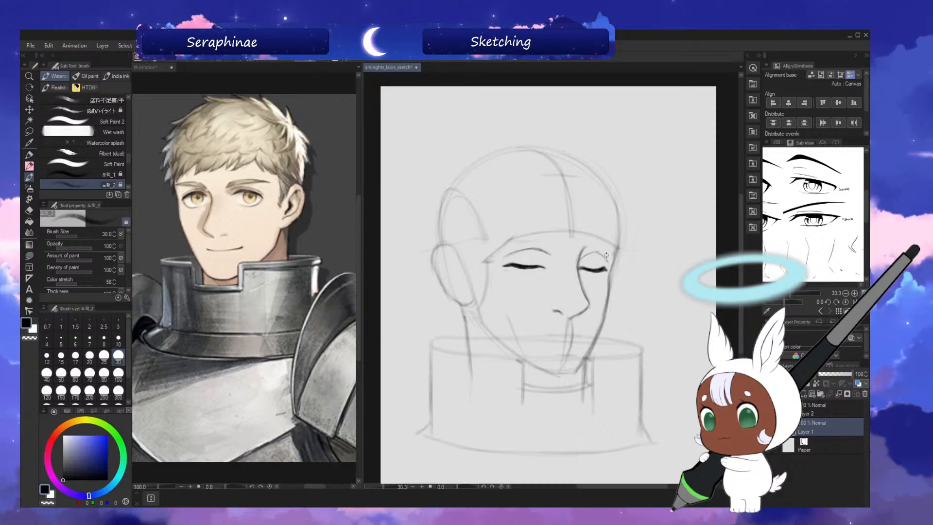
key(h)
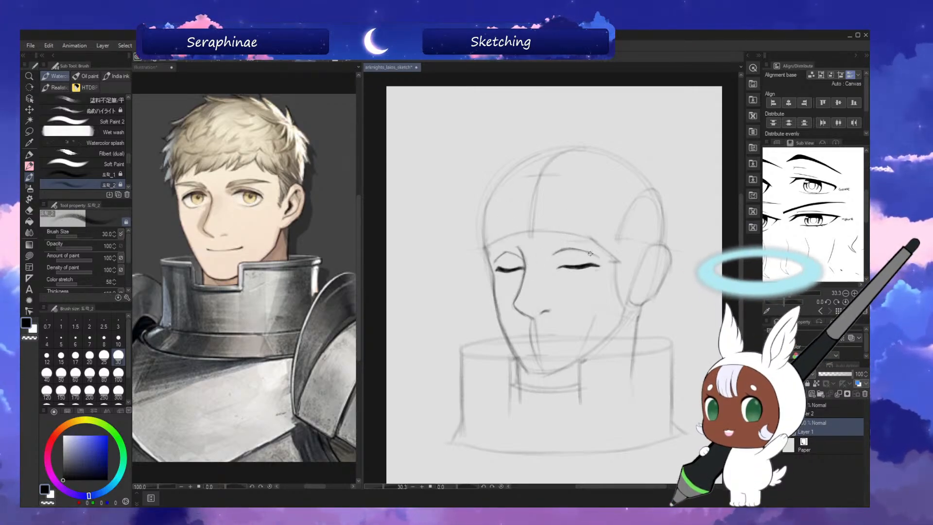
key(h)
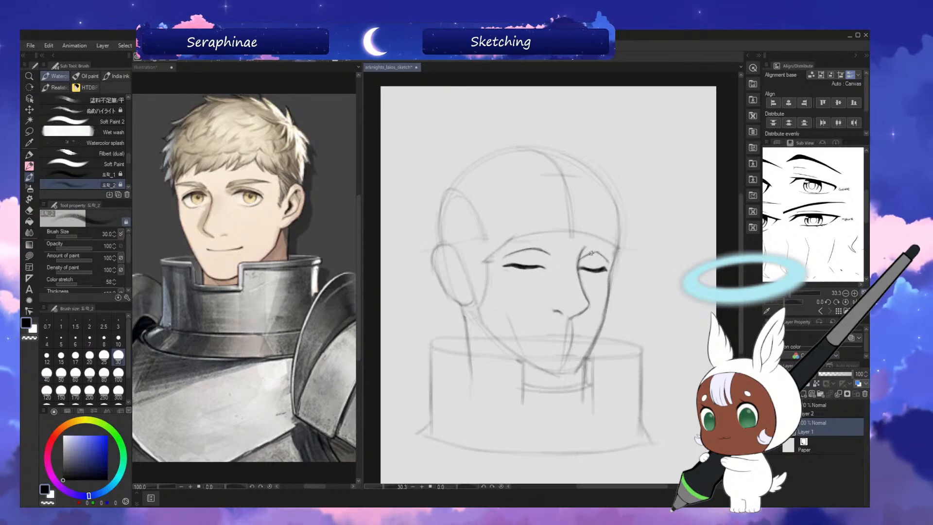
key(h)
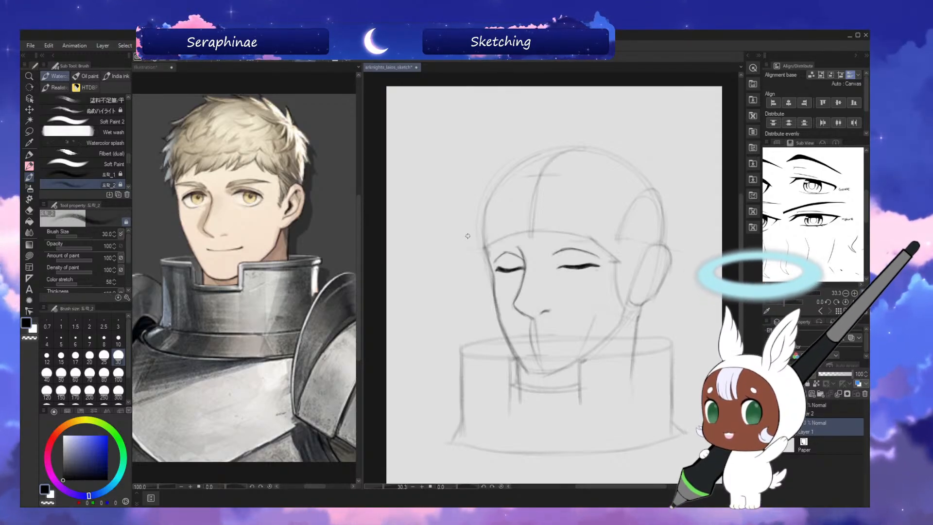
Refine the far-side brow and cheek contour with the brush at size 50, and save the sketch.
key(h)
key(bracketright)
key(bracketright)
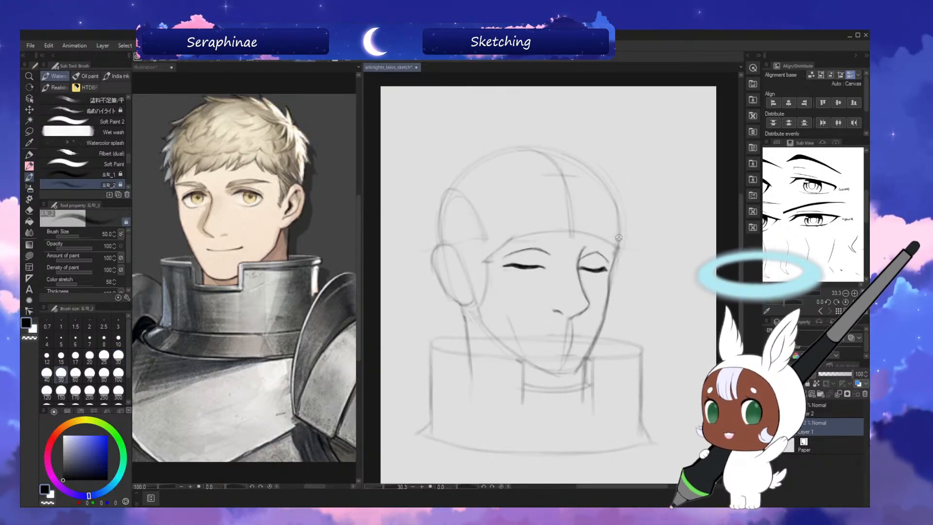
key(h)
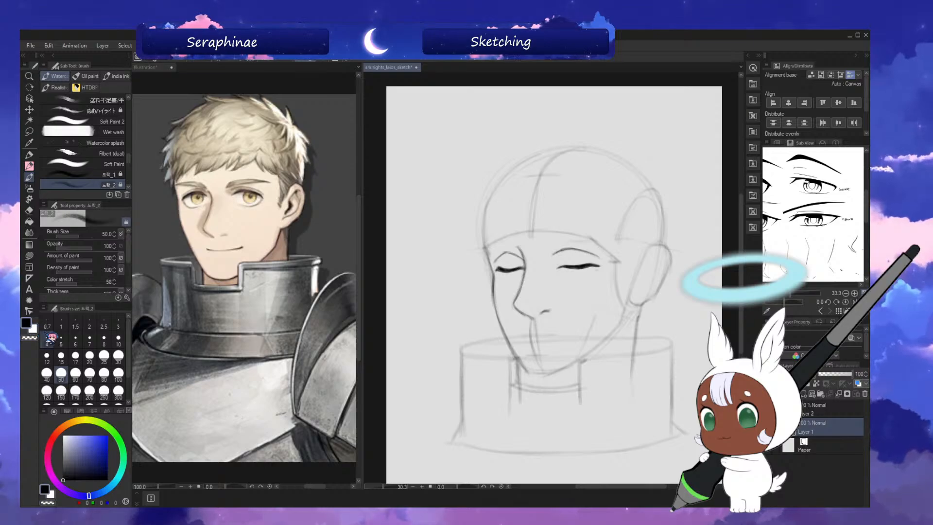
key(ctrl+s)
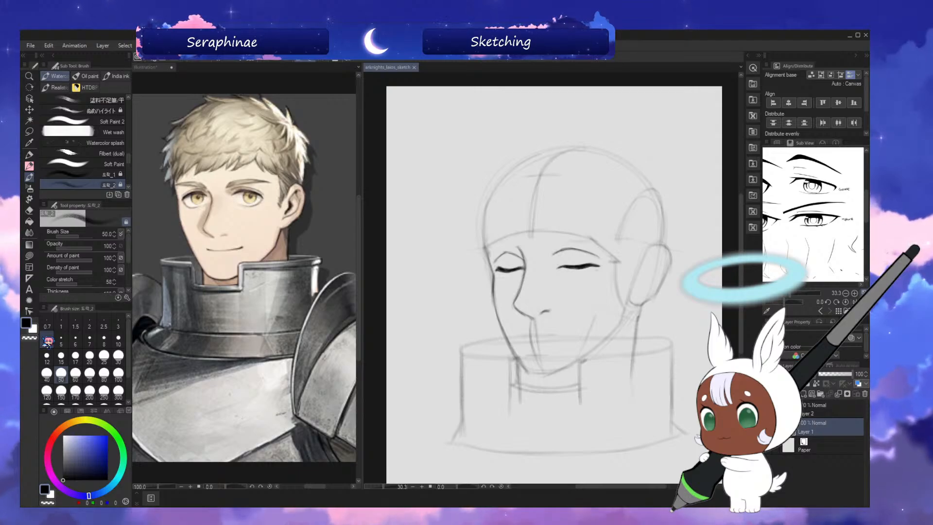
Erase the centre guide line around the mouth and sketch the closed mouth line with the brush at size 30.
drag(742, 270, 742, 273)
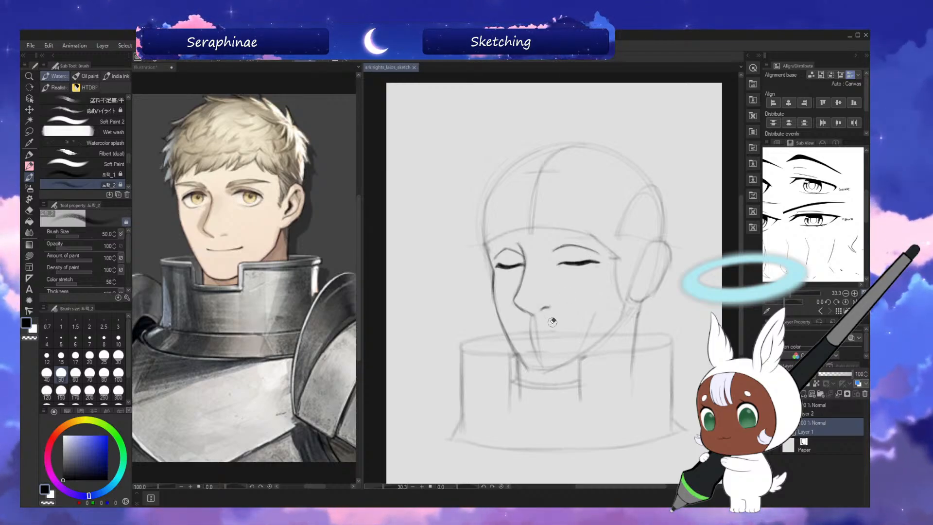
drag(538, 332, 555, 332)
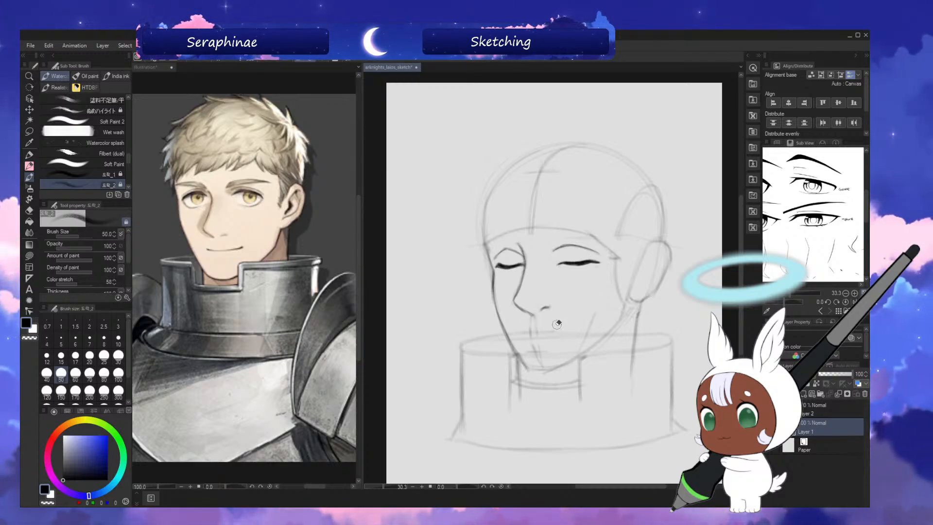
key(bracketleft)
key(bracketleft)
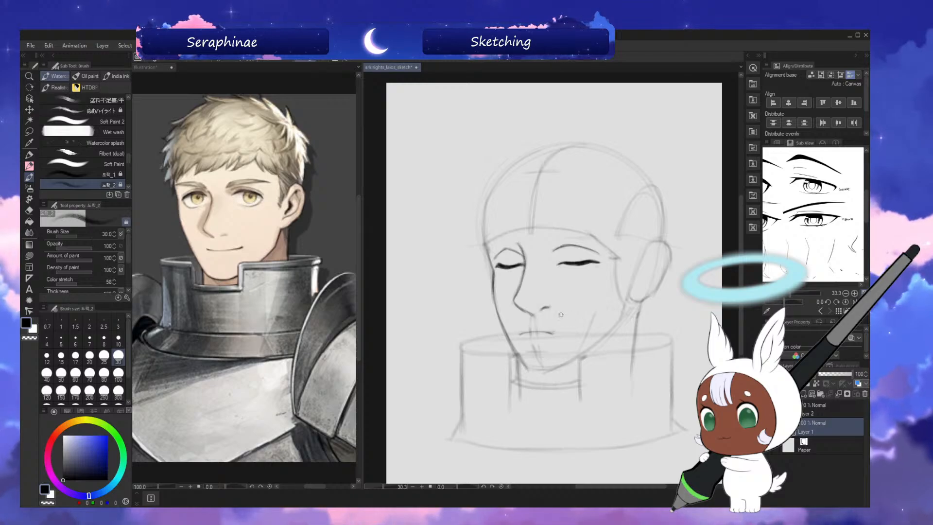
key(h)
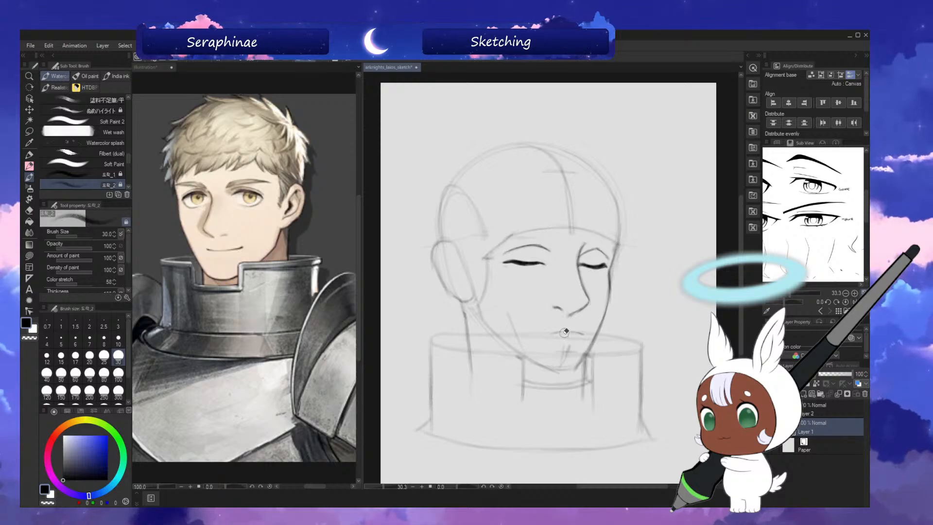
key(h)
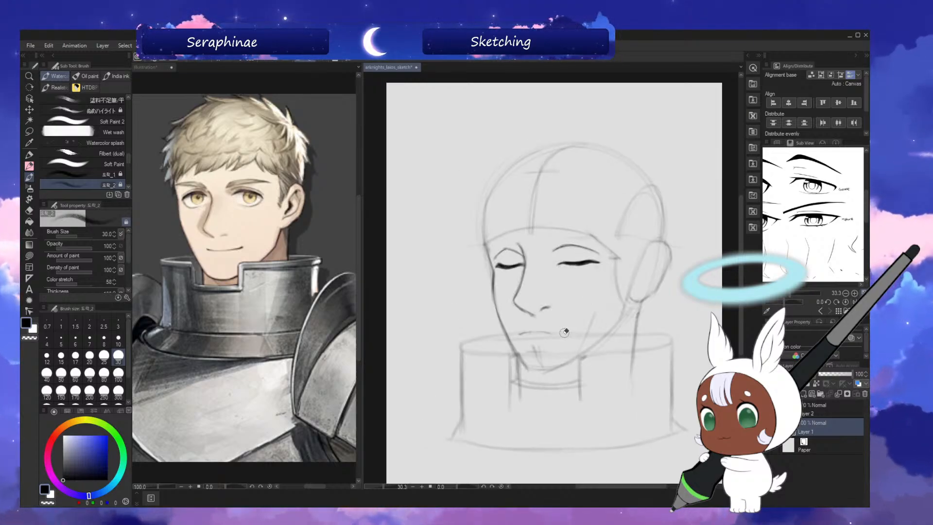
Darken the closed mouth line with the brush at size 25, checking the face in mirrored view.
key(bracketleft)
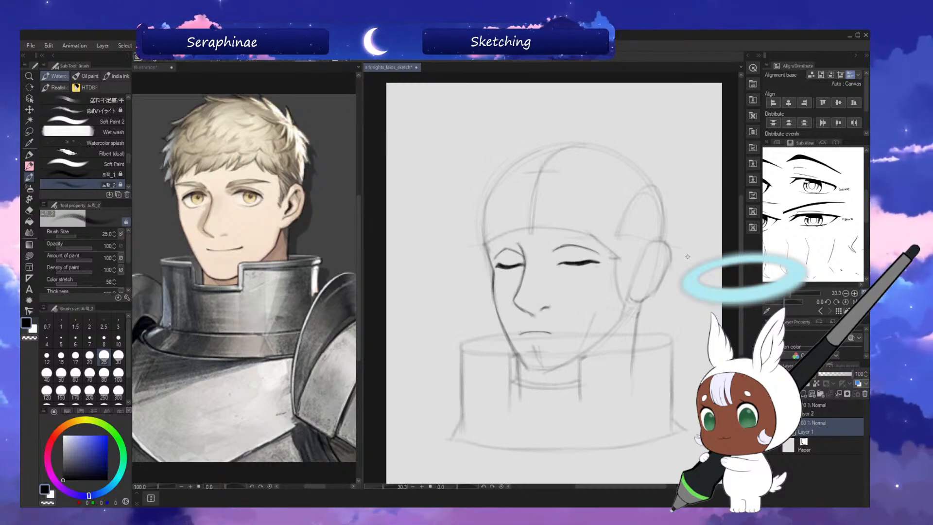
key(h)
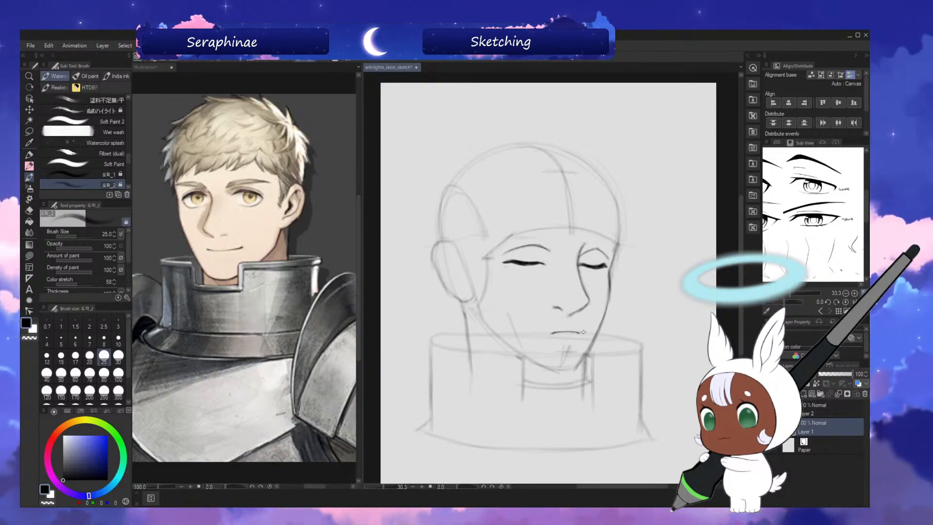
key(h)
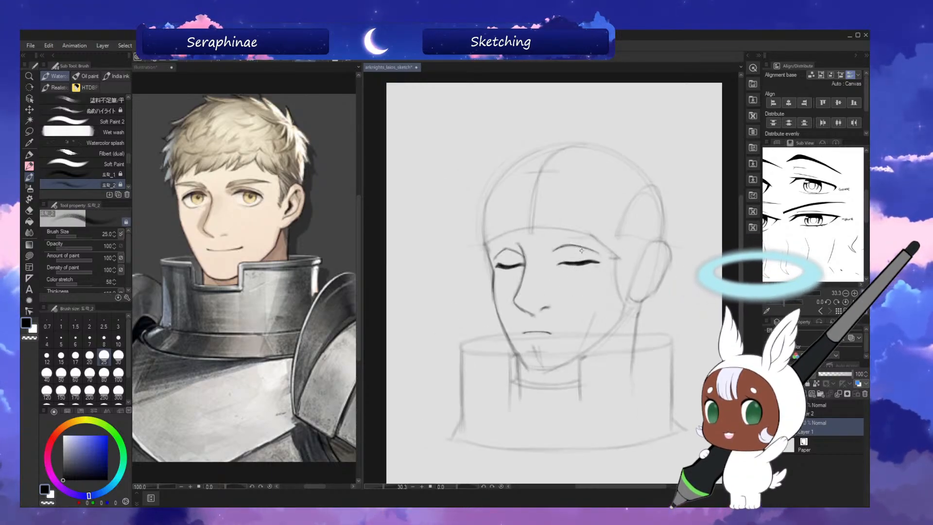
key(h)
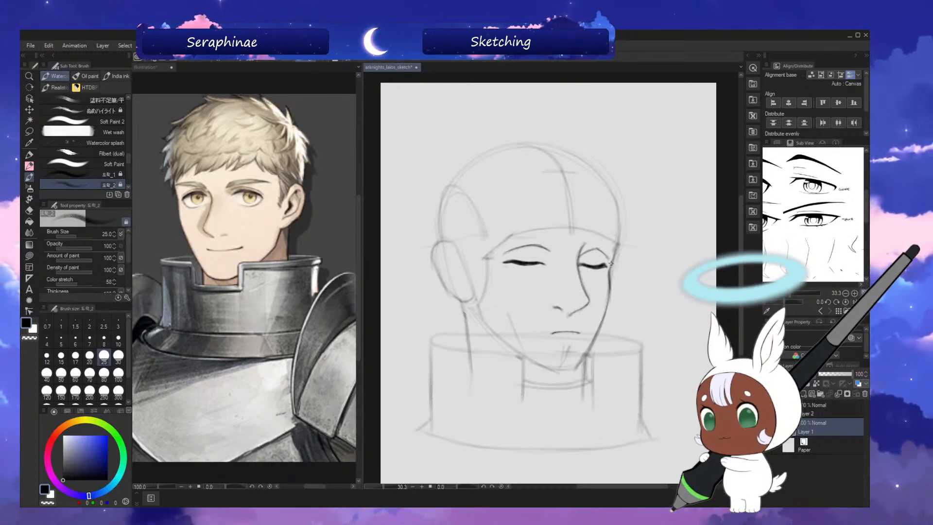
Refine the closed eyelids with the brush at size 30, checking the face in mirrored view.
key(h)
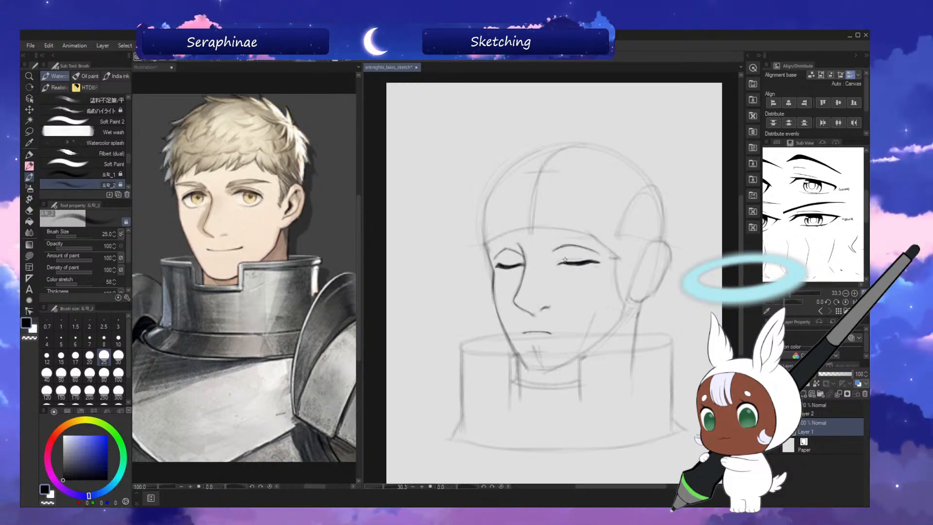
key(bracketright)
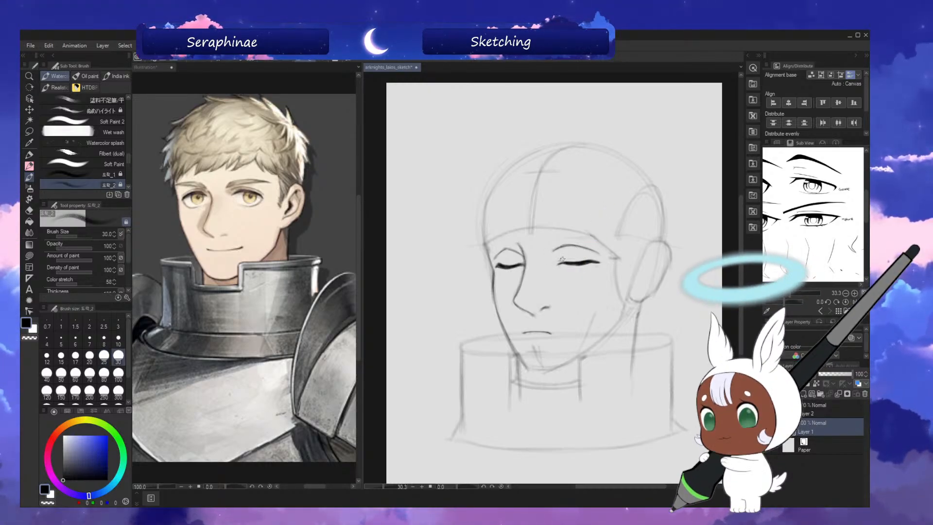
key(h)
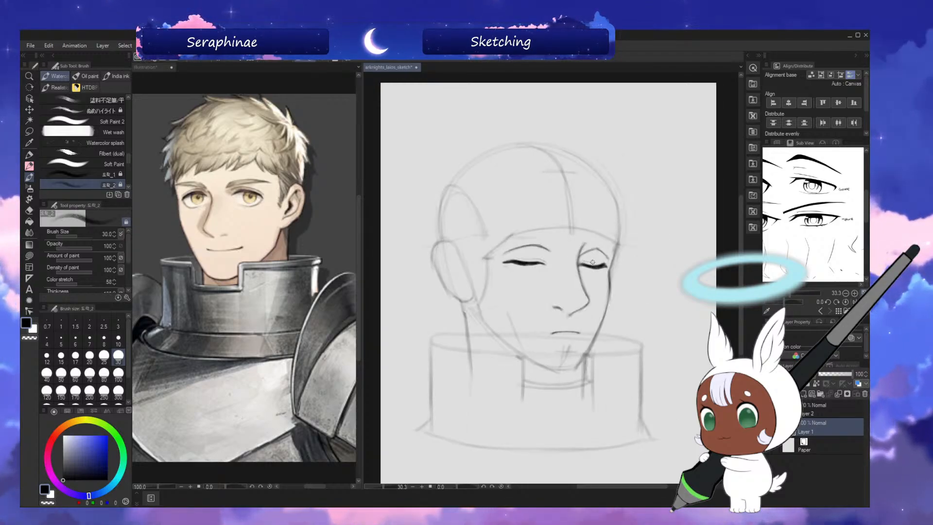
key(h)
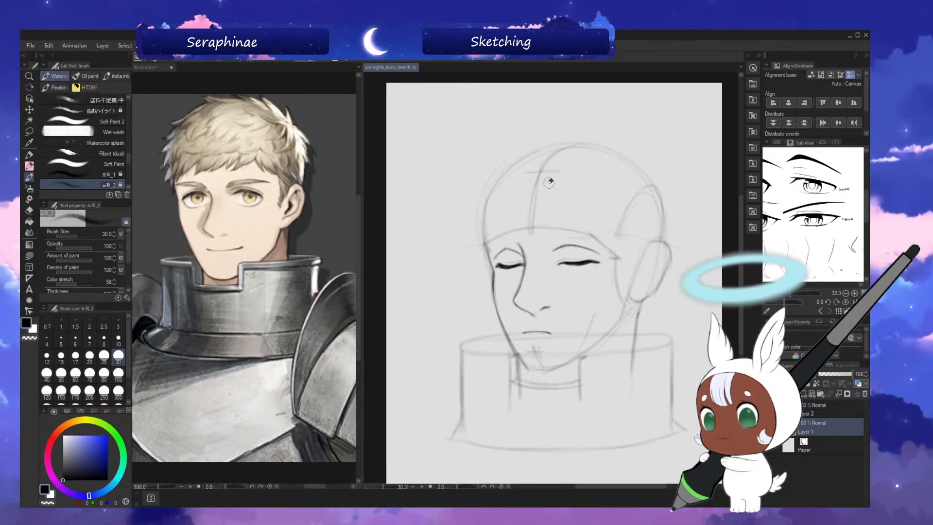
Erase the forehead guide lines and sketch the near eyebrow's outline with the brush at size 40.
drag(546, 164, 534, 194)
key(bracketright)
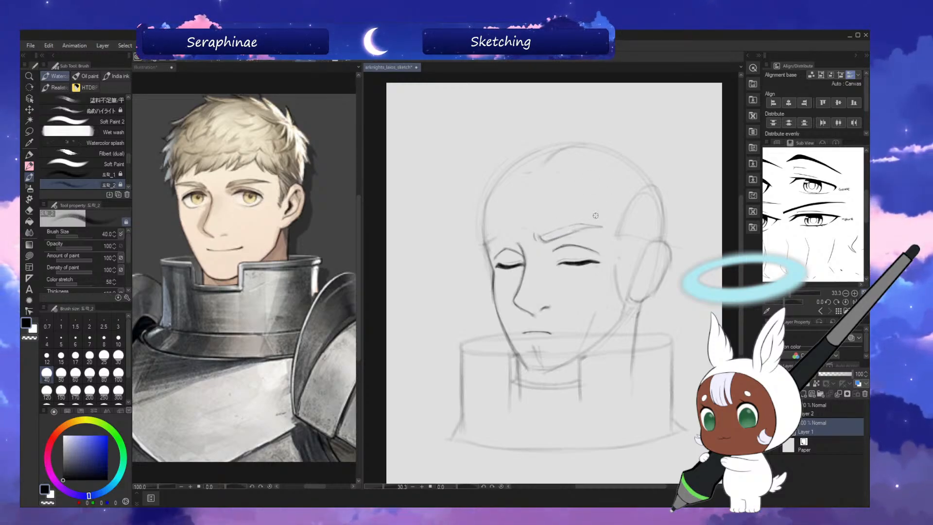
key(h)
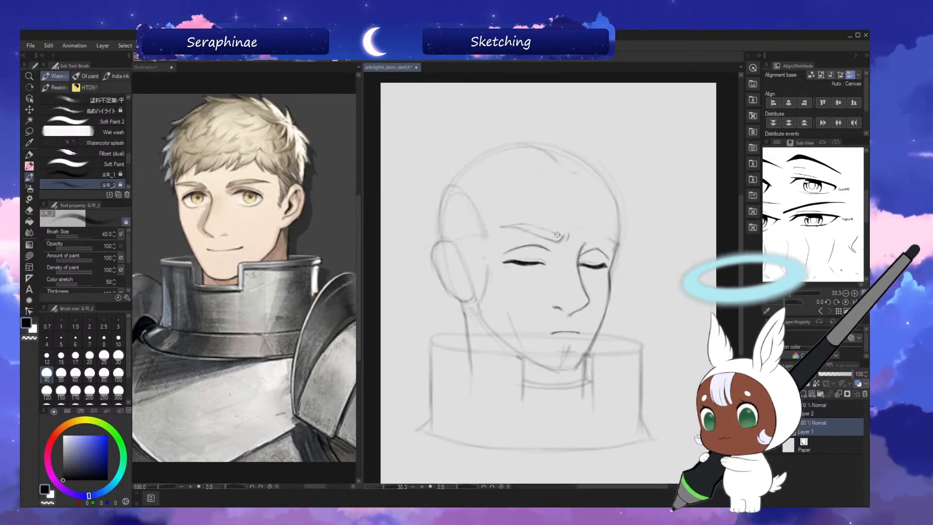
key(h)
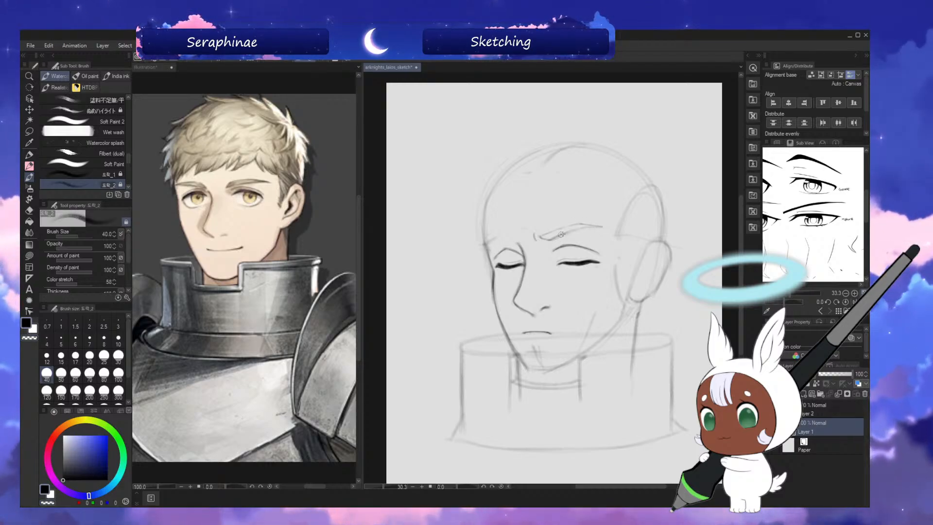
drag(551, 241, 583, 227)
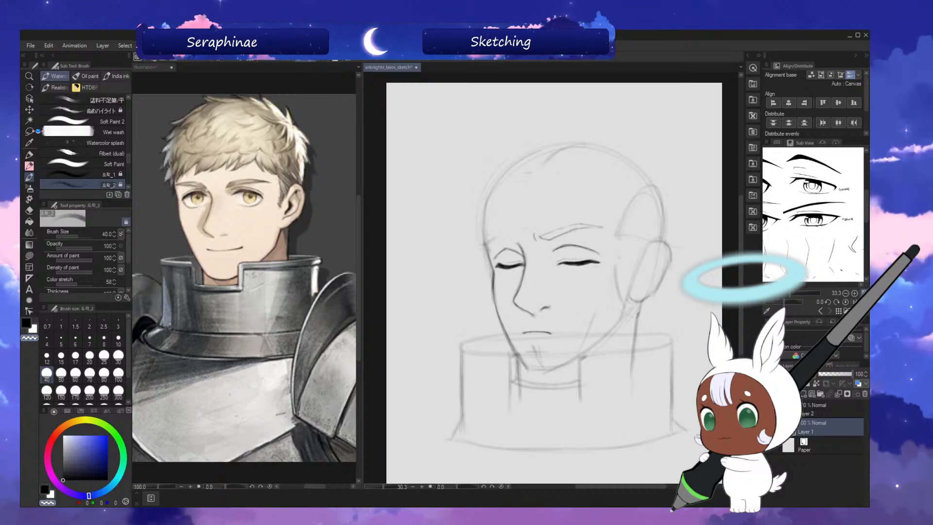
Lasso the near eyebrow and rotate it so that its outer end slopes lower.
click(31, 131)
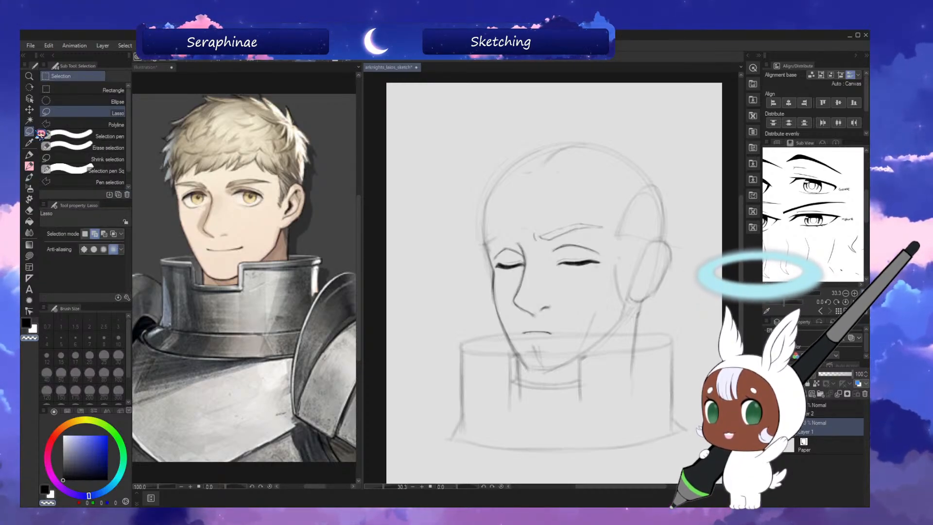
drag(542, 232, 612, 228)
click(604, 259)
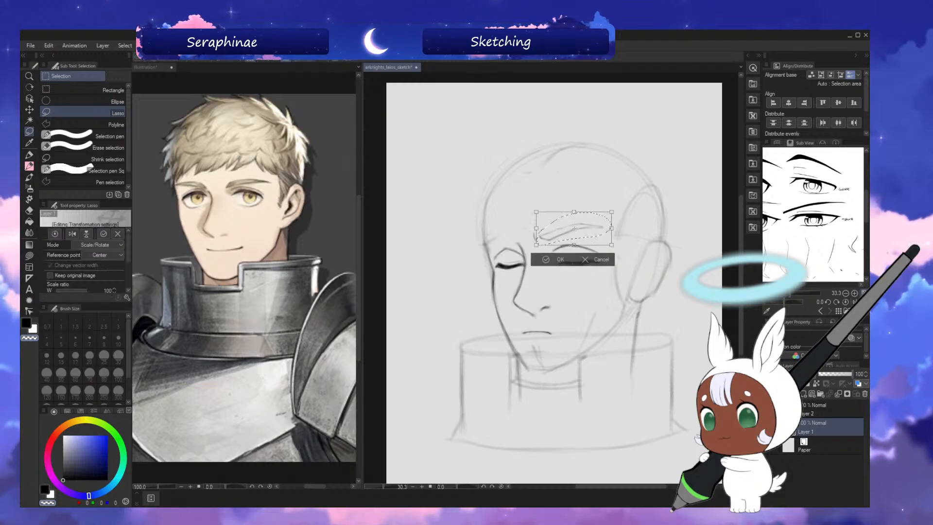
drag(624, 210, 633, 219)
click(552, 268)
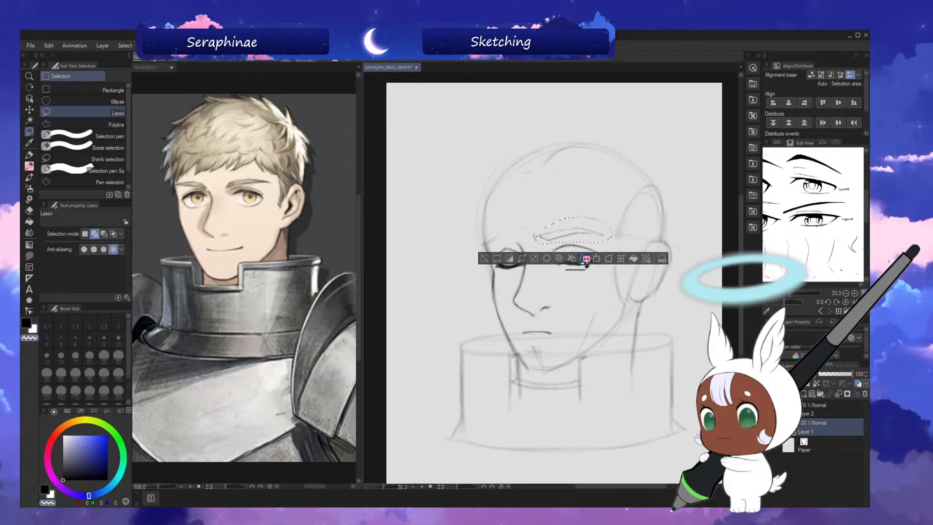
key(ctrl+d)
Define the near eyebrow's outline and shade it lightly with the brush at size 30, checking in mirrored view.
click(29, 177)
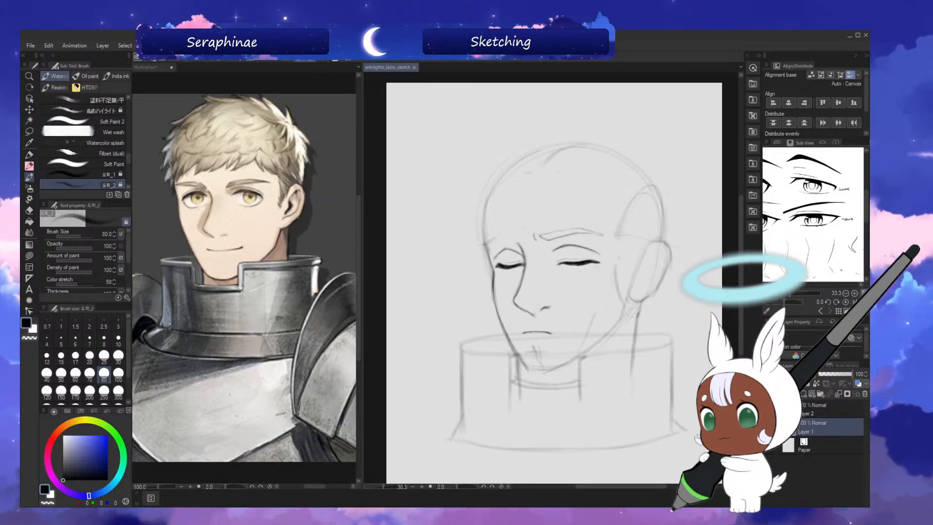
key(h)
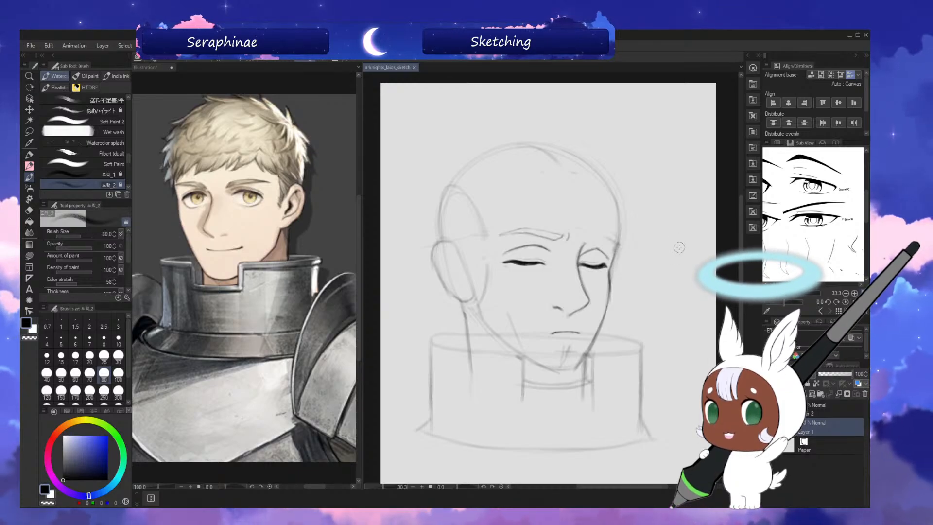
drag(741, 237, 741, 233)
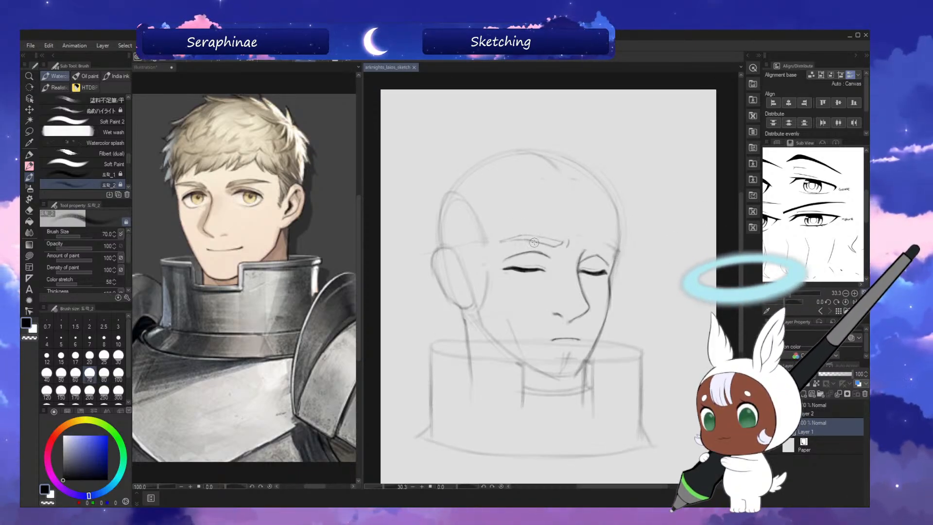
key(bracketleft)
key(bracketleft)
key(bracketleft)
key(bracketleft)
key(bracketleft)
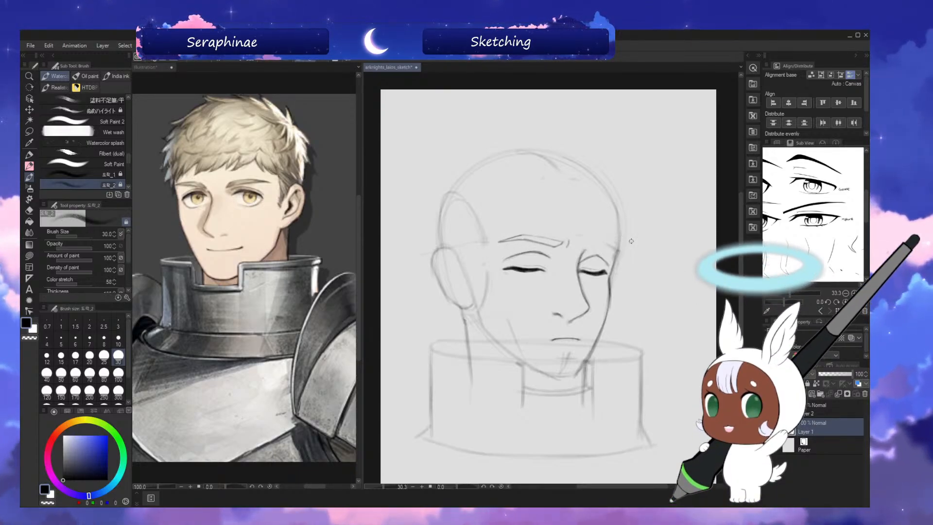
key(h)
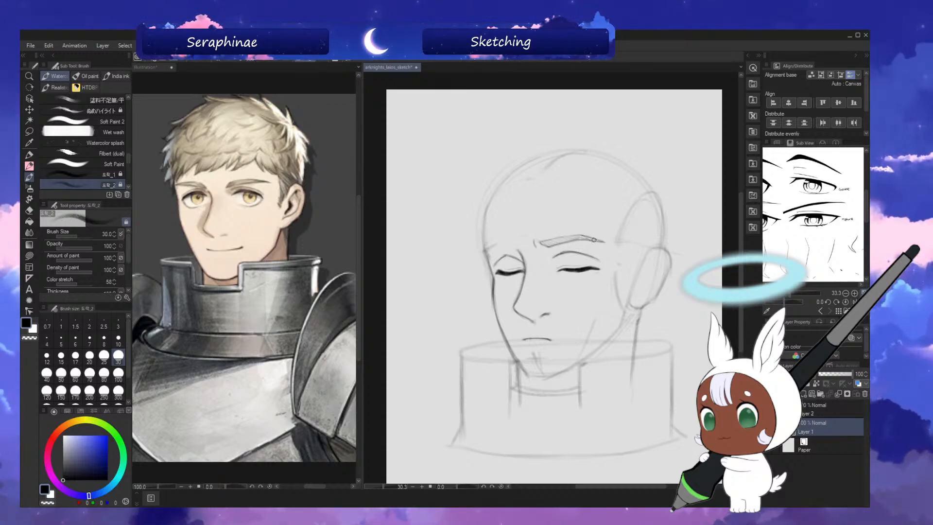
Sketch the far eyebrow above the closed eye to match the near one, comparing both in mirrored view.
key(h)
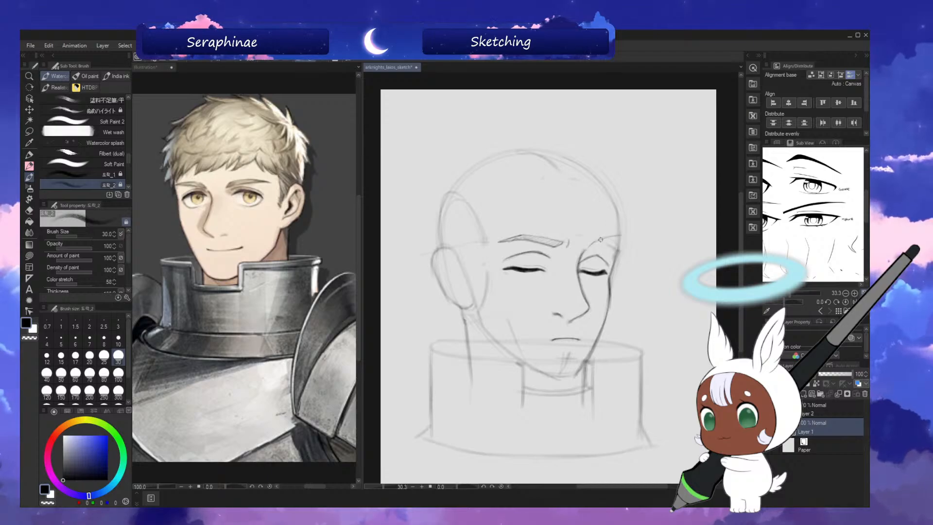
key(h)
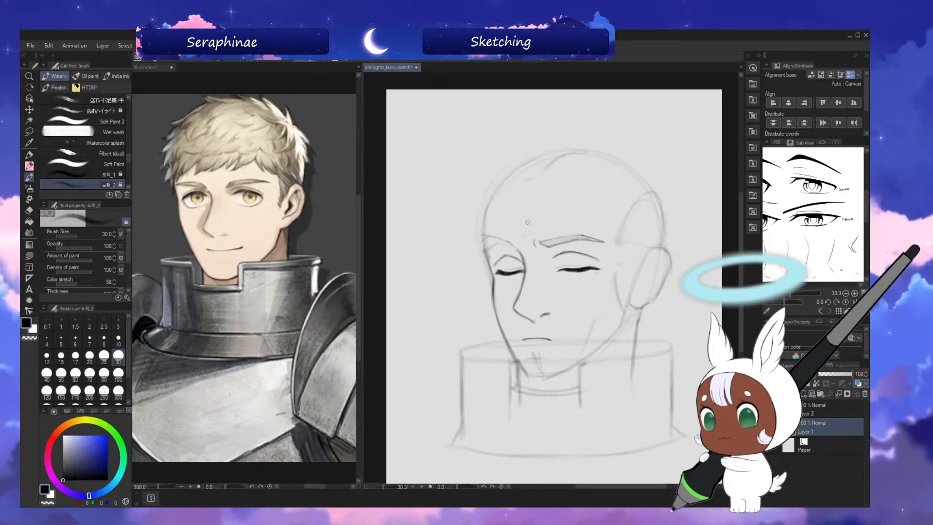
key(h)
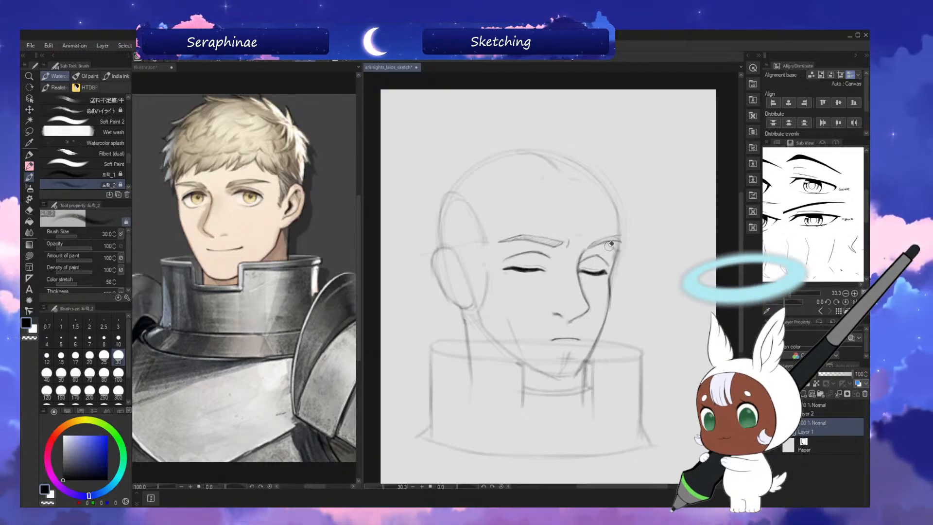
key(h)
drag(536, 355, 530, 357)
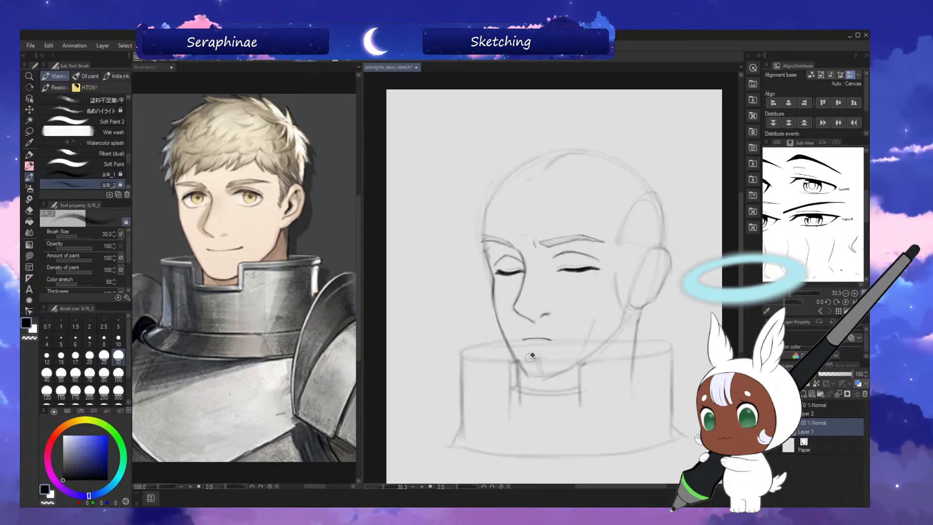
key(h)
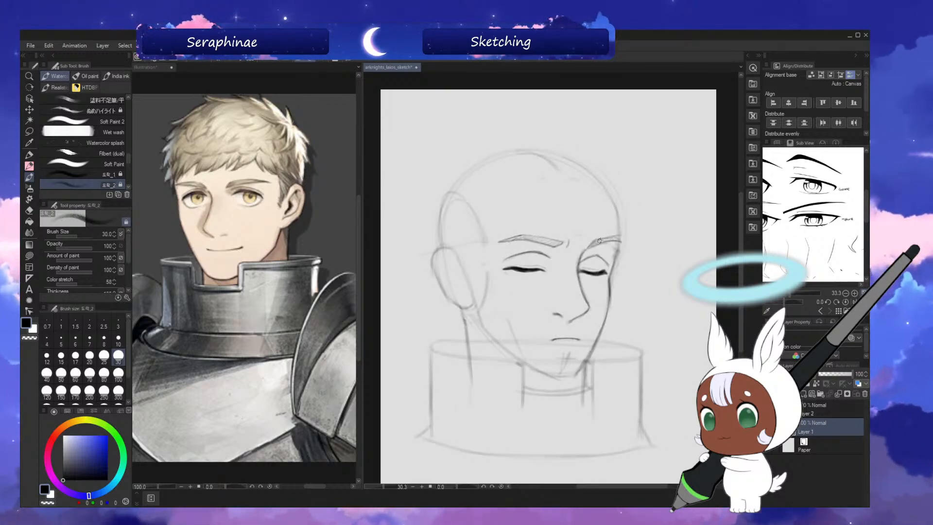
key(h)
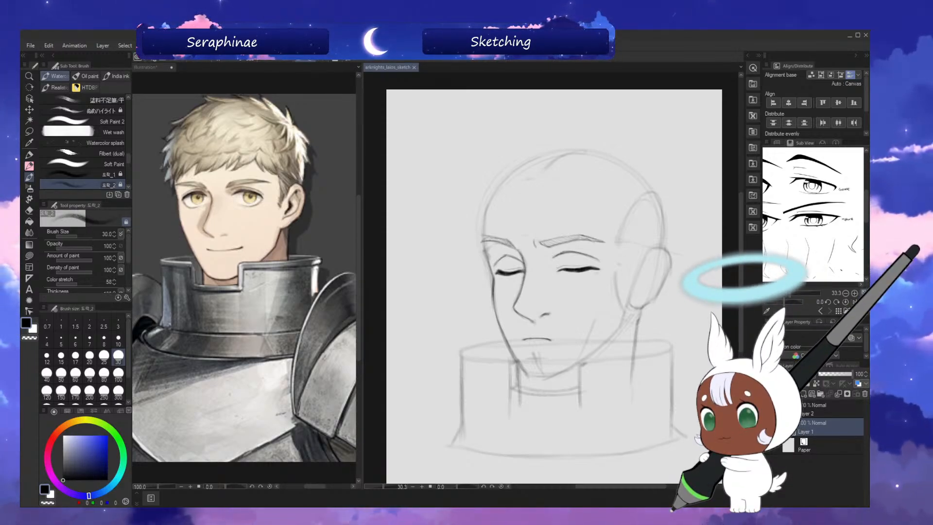
Redraw the far-side face contour from brow to chin and firm up the jawline with the brush at size 40.
drag(741, 252, 742, 252)
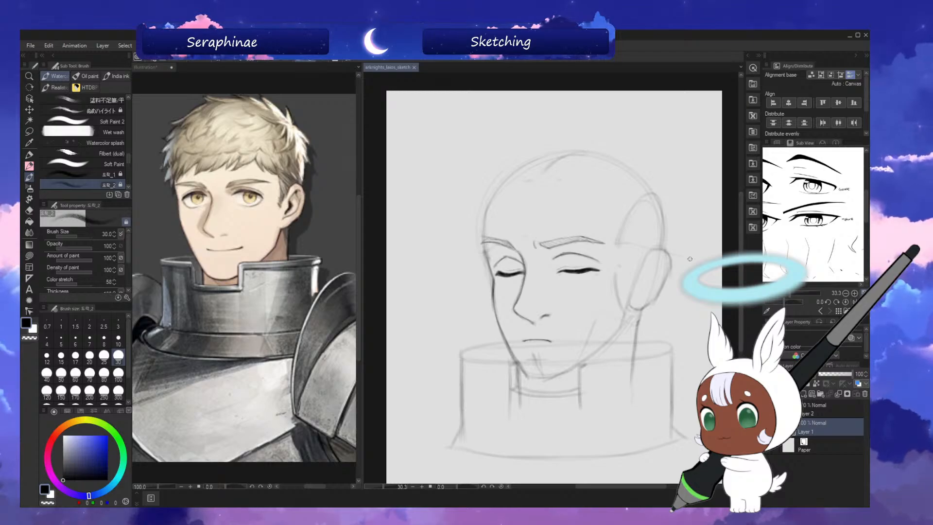
key(bracketright)
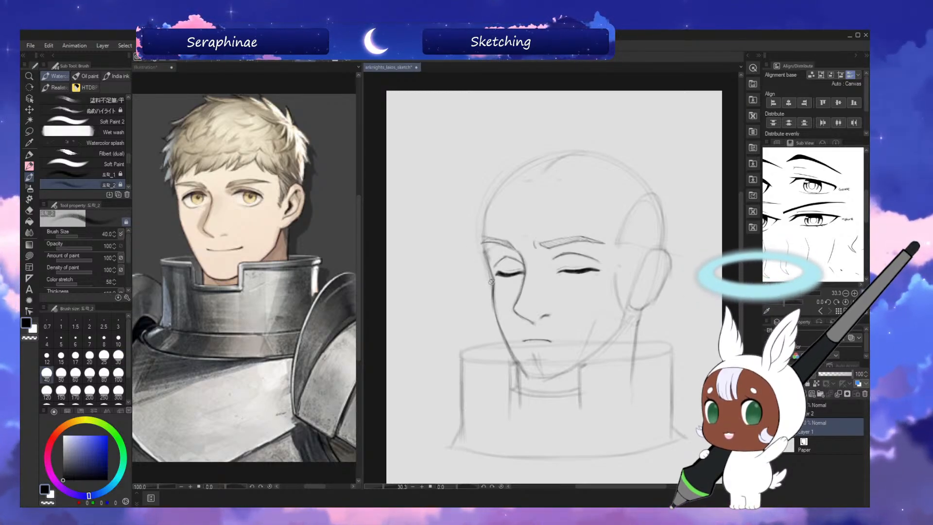
drag(484, 220, 493, 285)
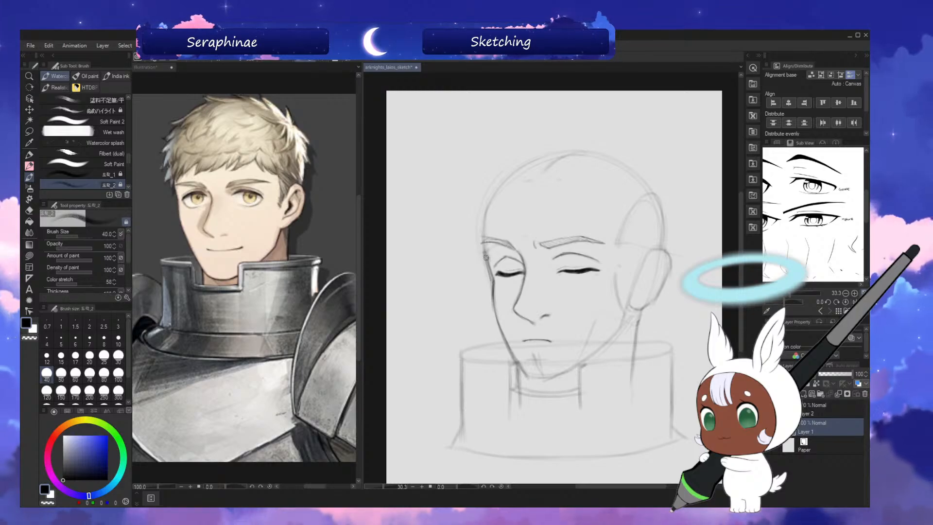
key(c)
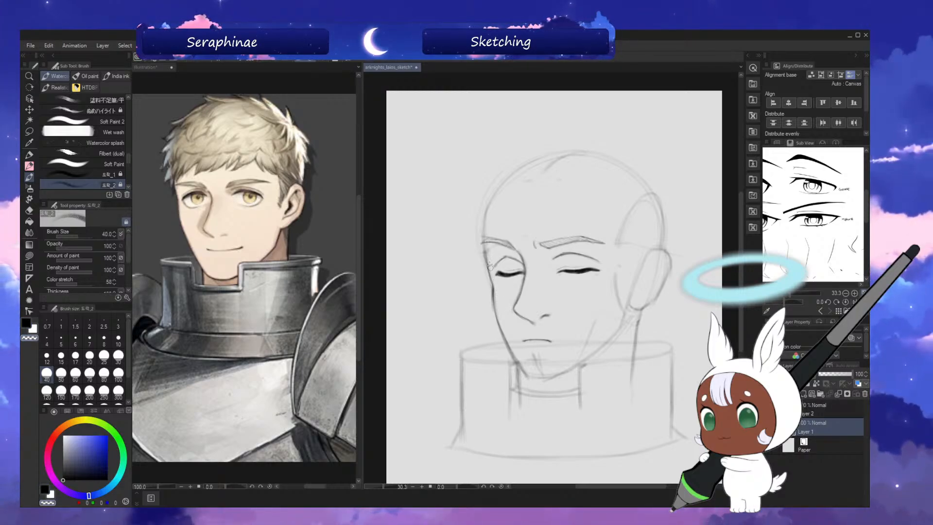
key(c)
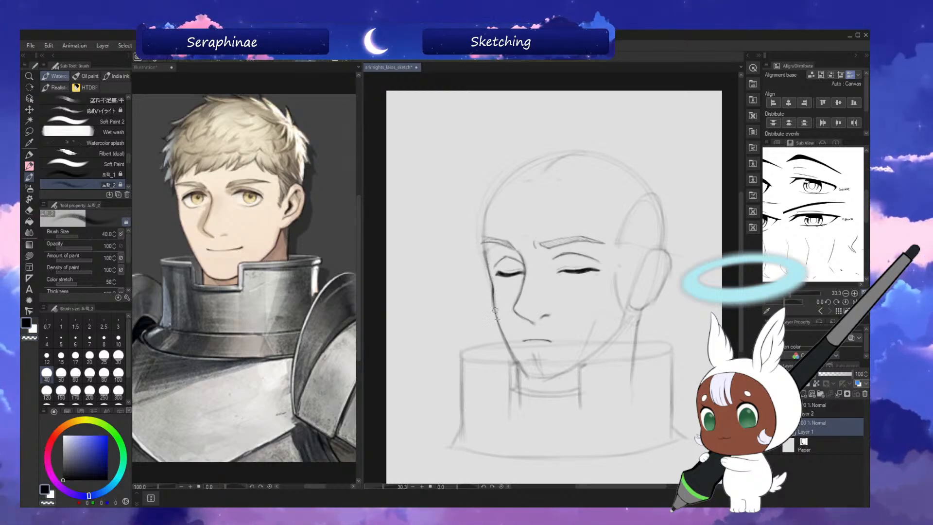
key(h)
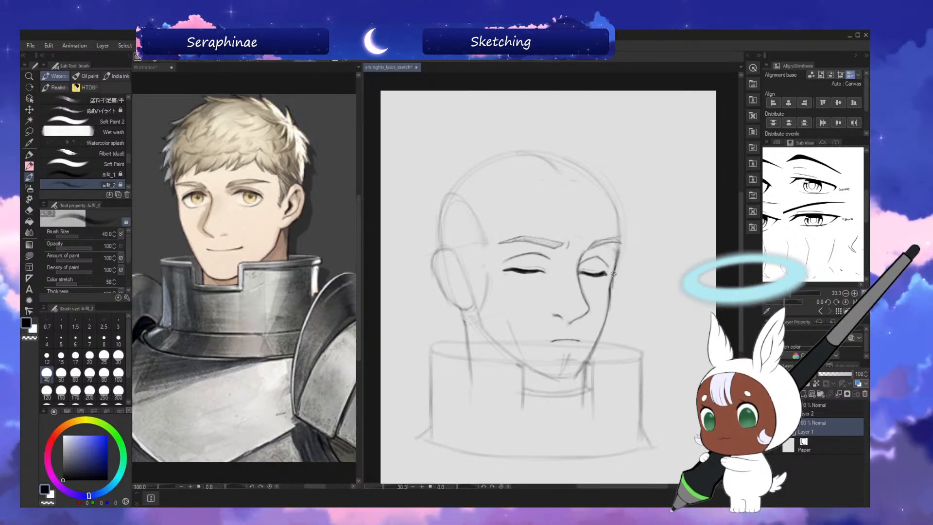
key(c)
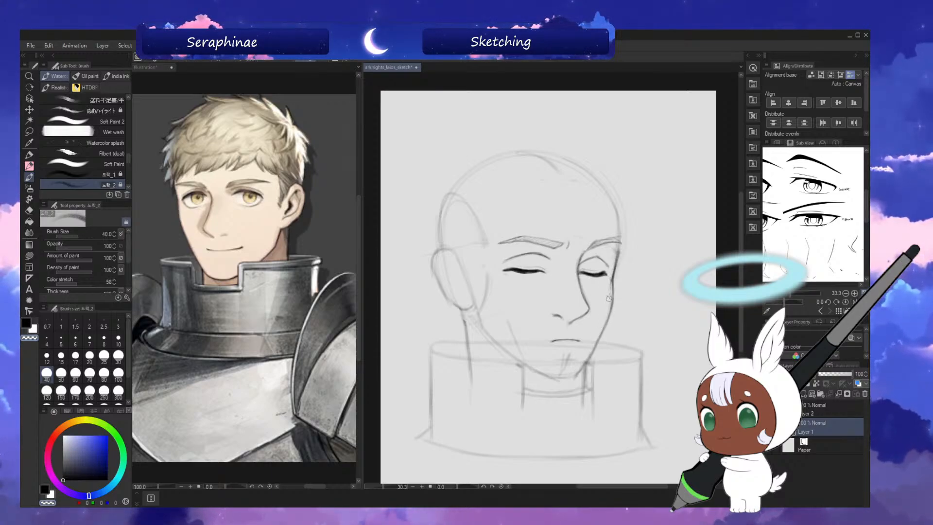
key(c)
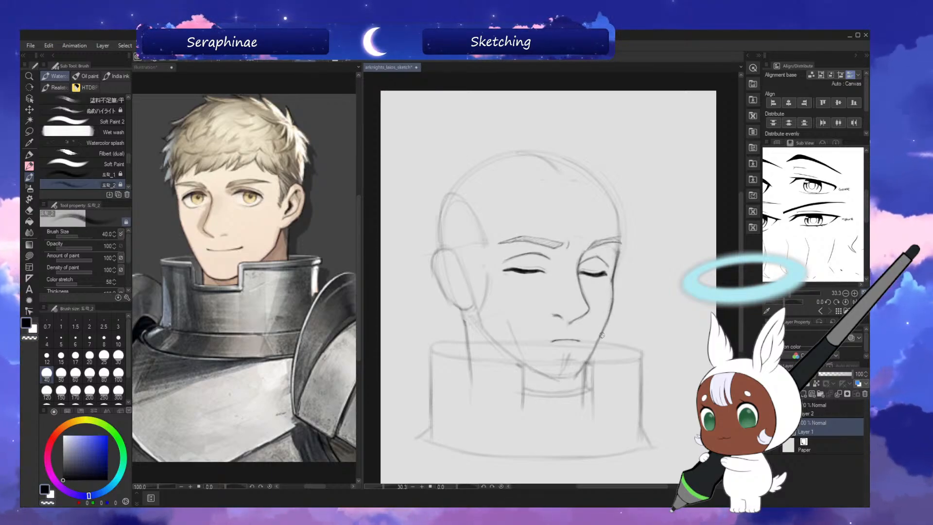
key(h)
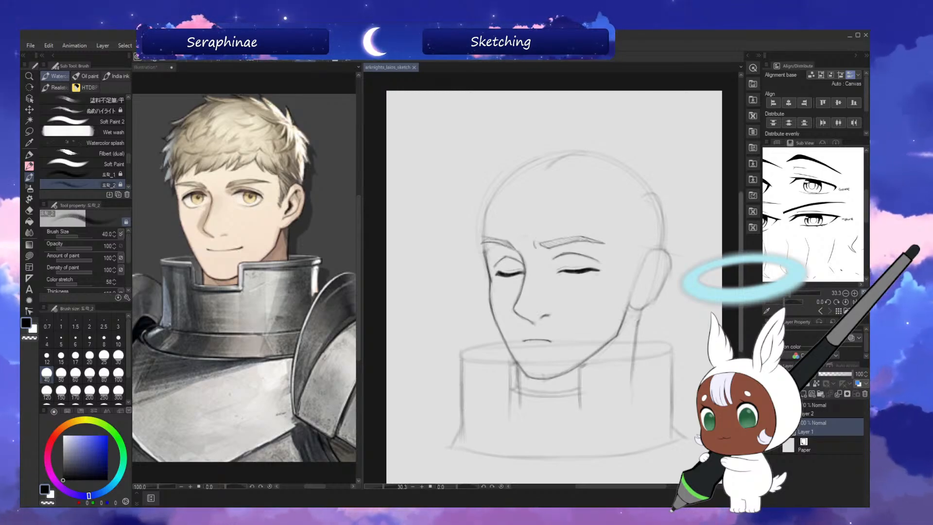
Strengthen the ear's outer outline and the near neck line with the brush at size 50, checking in mirrored view.
key(bracketright)
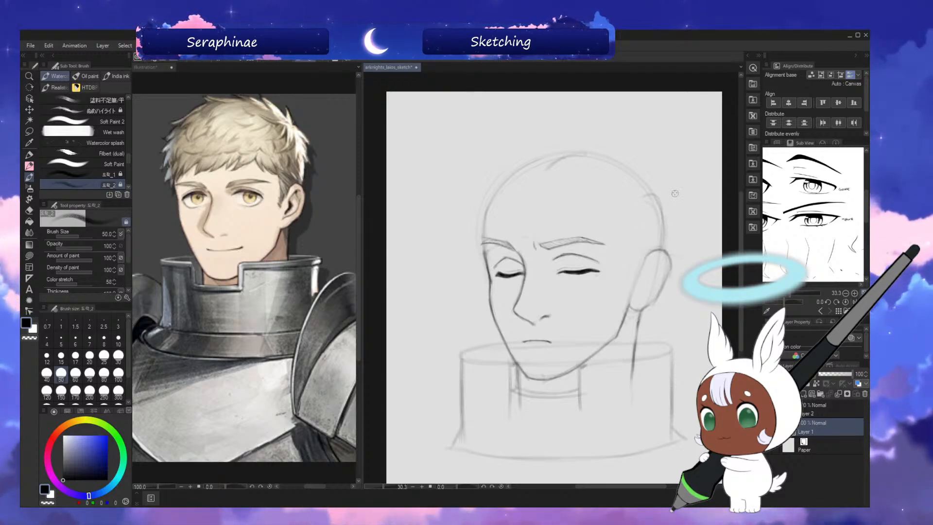
mouse_move(654, 252)
mouse_down()
mouse_move(672, 268)
mouse_move(662, 289)
mouse_up()
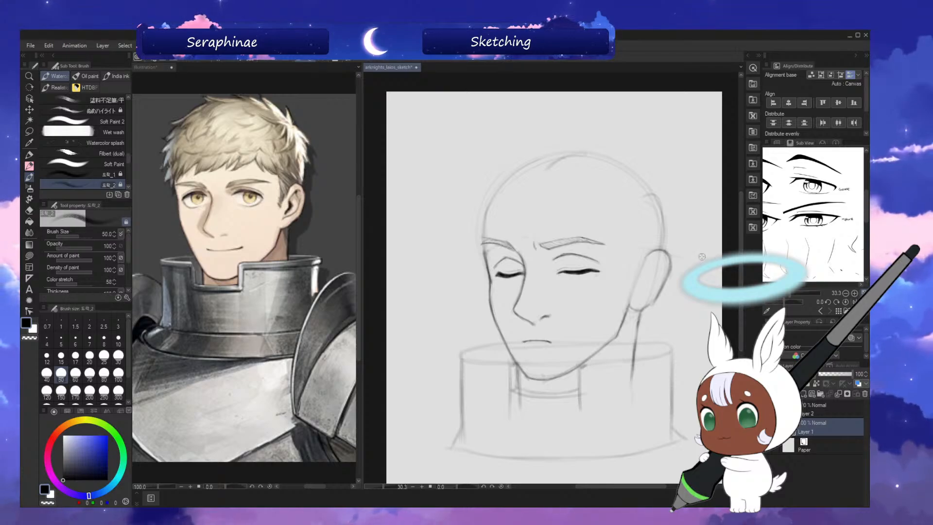
key(h)
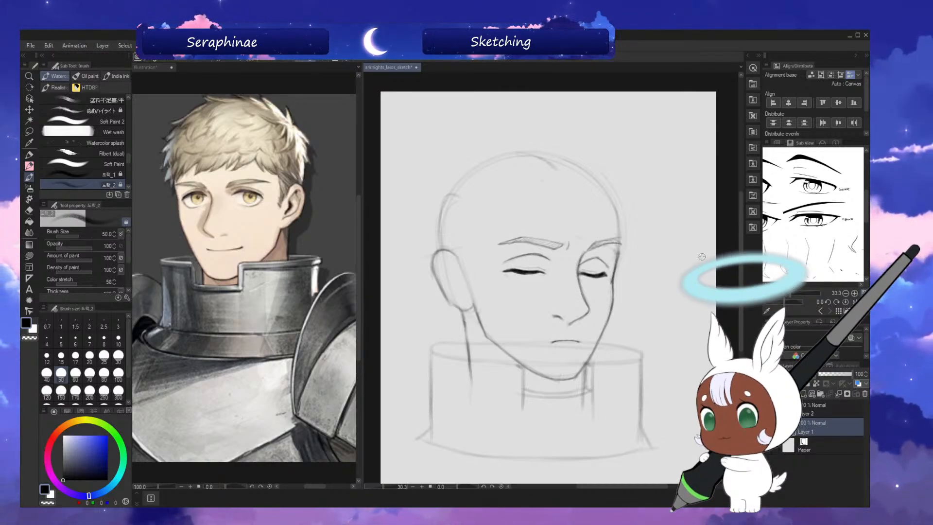
key(h)
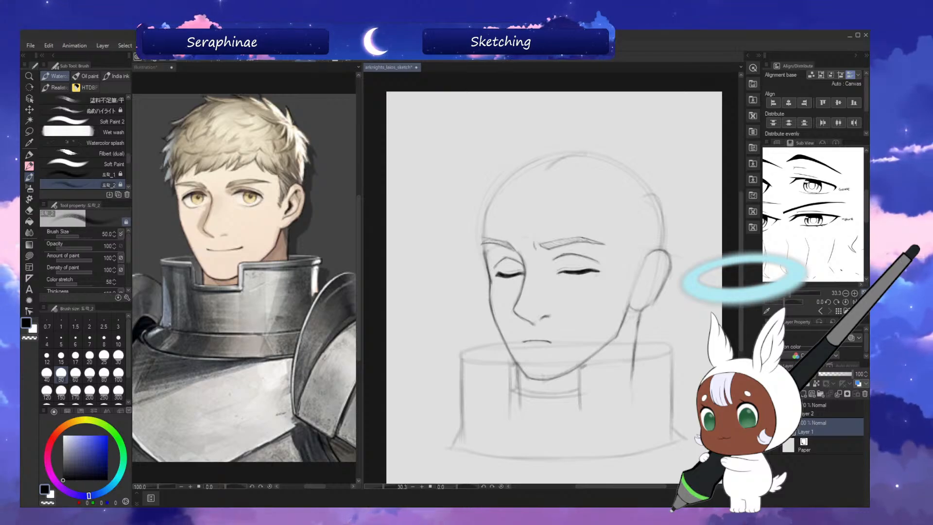
Sketch the inner folds of the ear and erase stray marks near the lobe, checking in mirrored view.
click(740, 279)
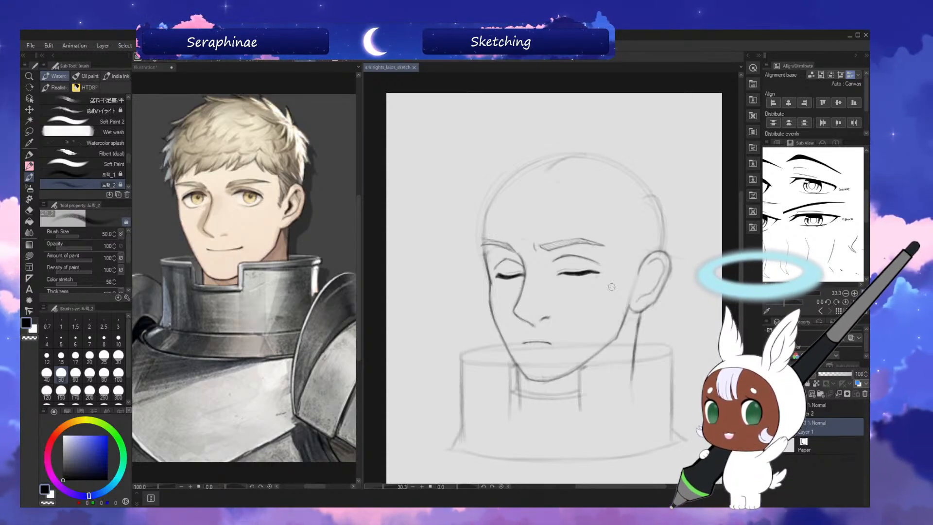
scroll(644, 488, right, 2)
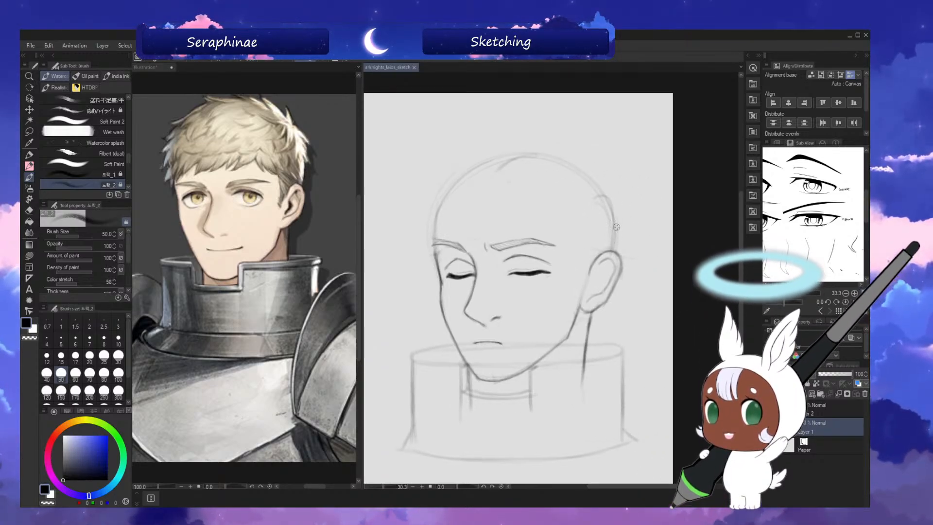
drag(613, 260, 602, 260)
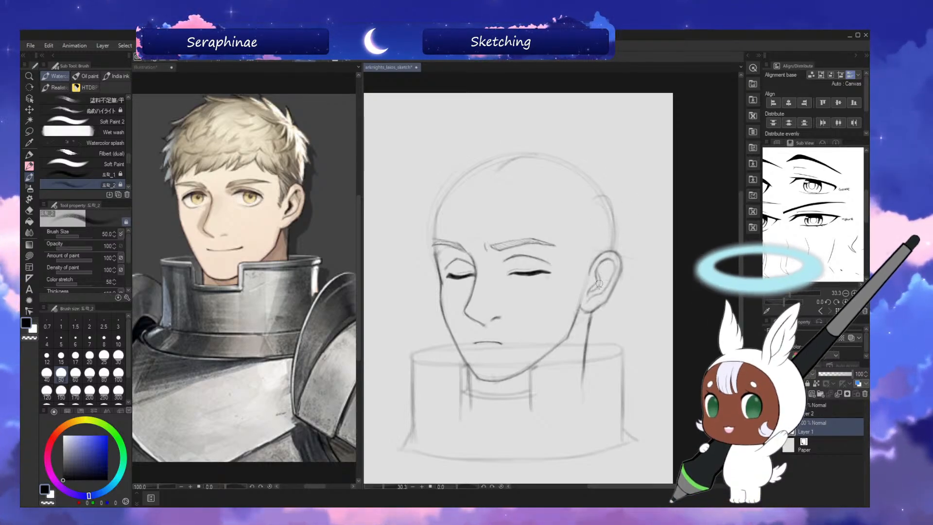
click(424, 58)
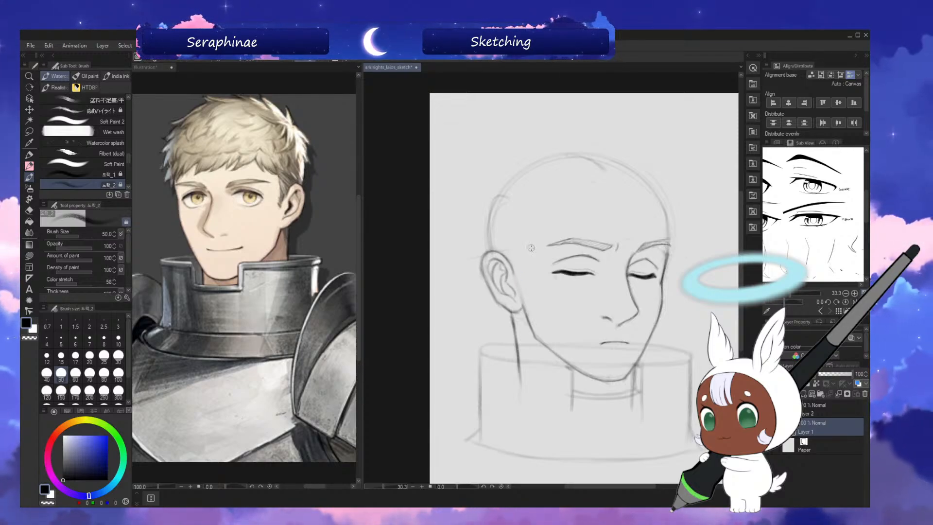
key(h)
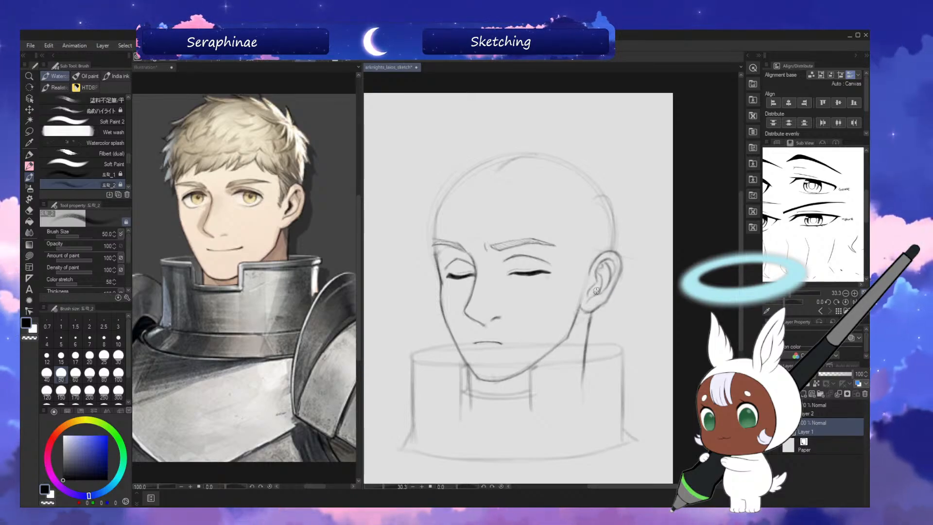
key(c)
drag(593, 300, 598, 297)
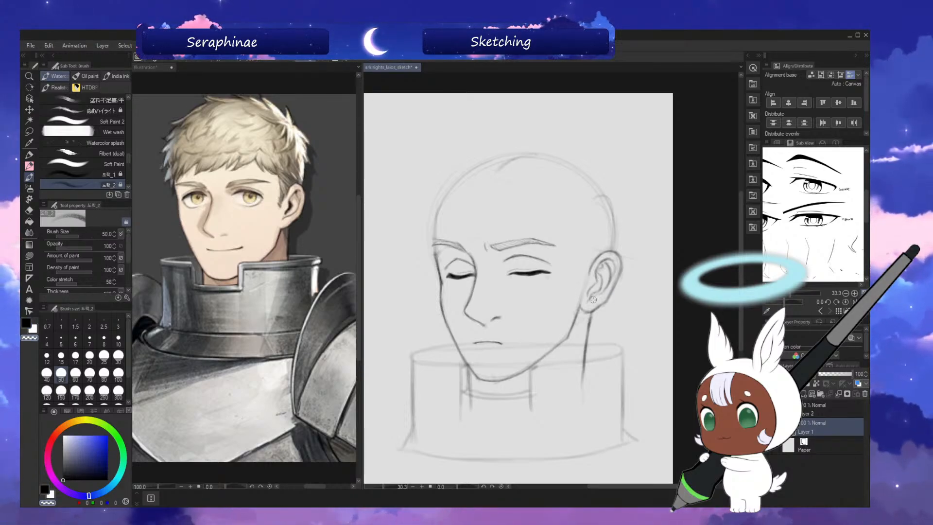
key(c)
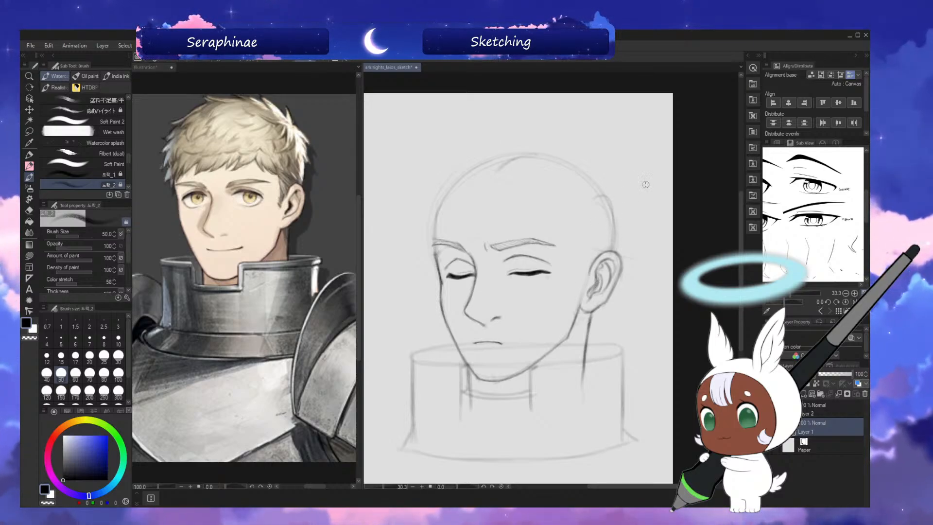
Refine the ear's inner rim and clean up its upper edge with the brush at size 60, checking in mirrored view.
key(bracketright)
key(bracketright)
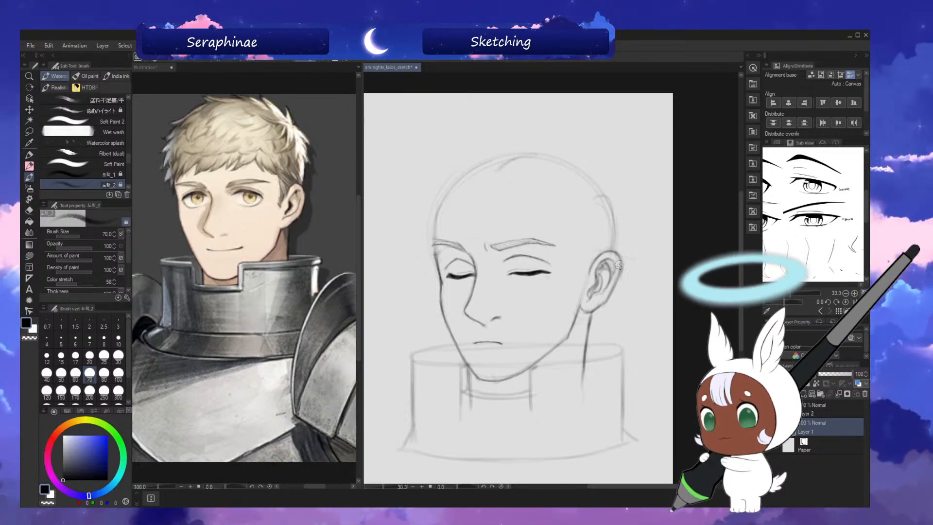
key(bracketleft)
key(bracketleft)
key(bracketright)
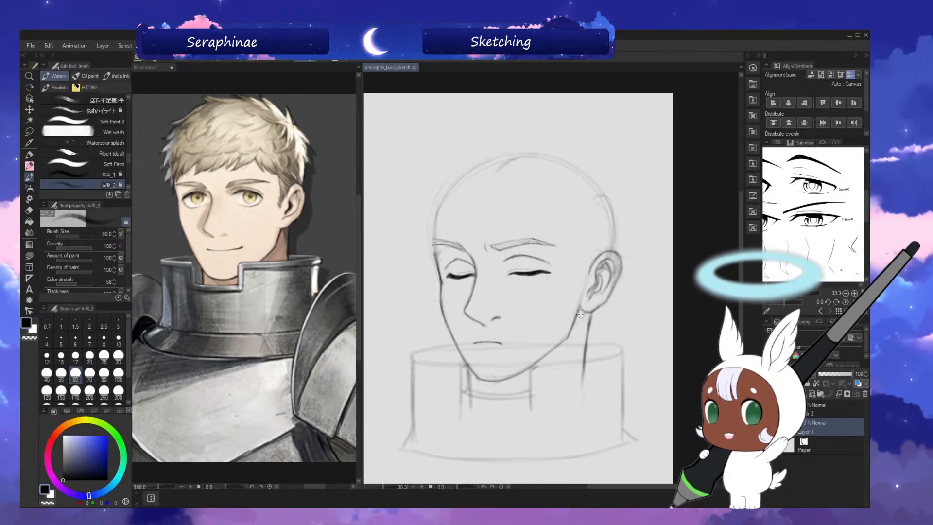
key(h)
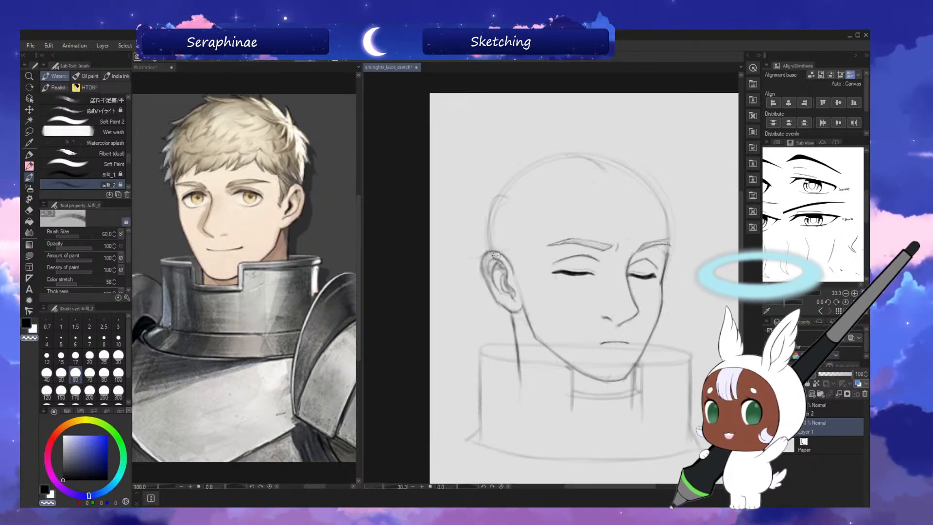
drag(502, 256, 493, 257)
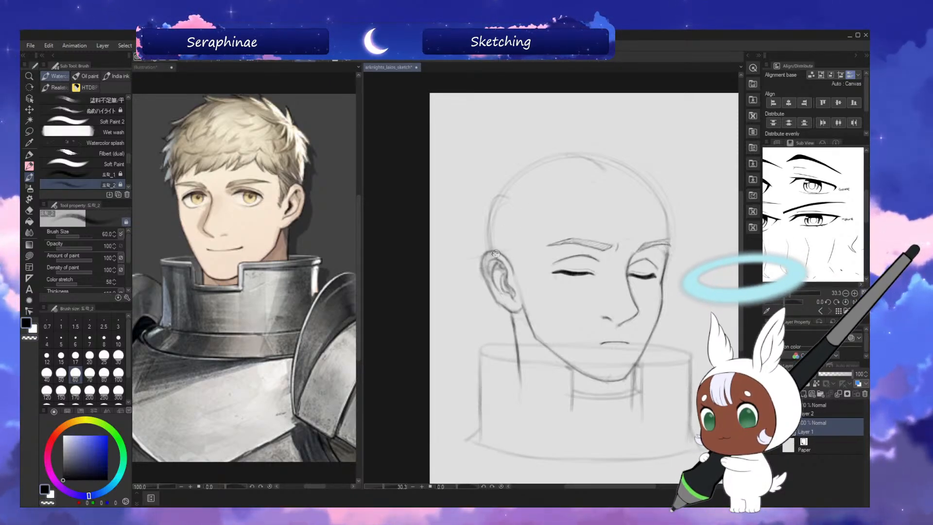
key(h)
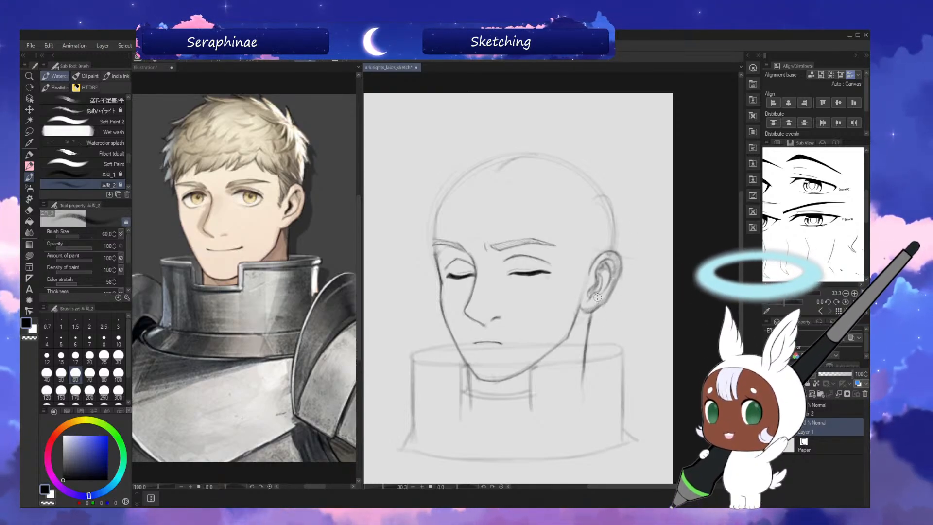
Darken the neck line under the ear and hatch shadow across the neck below the jaw with the brush at size 80.
key(bracketleft)
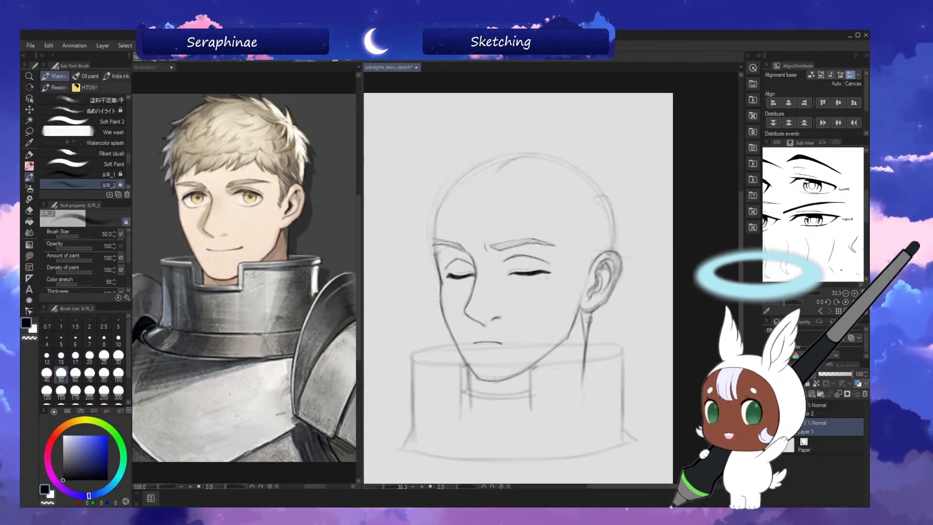
key(bracketright)
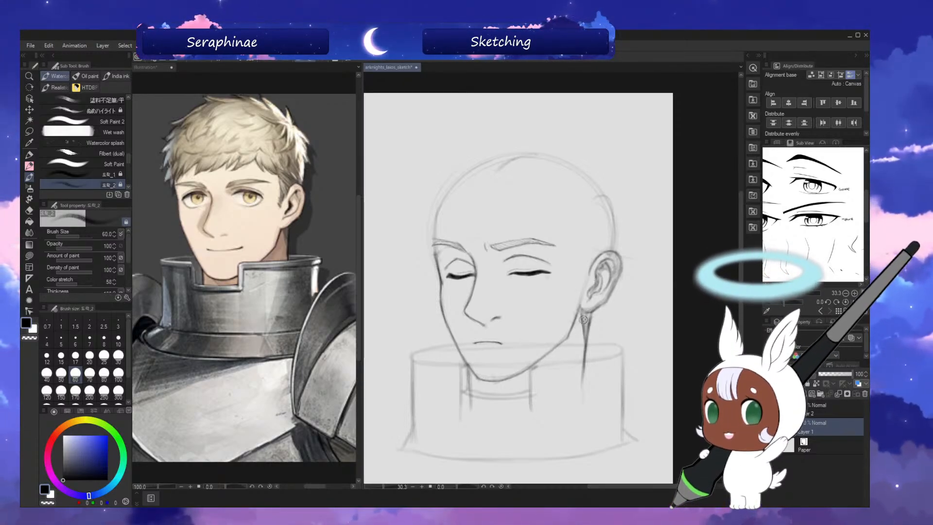
key(bracketright)
key(bracketright)
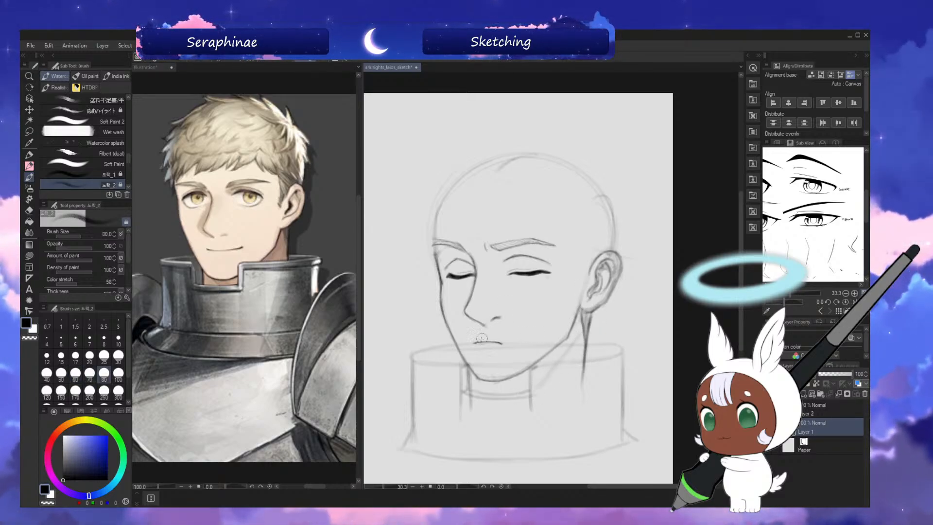
drag(470, 378, 477, 411)
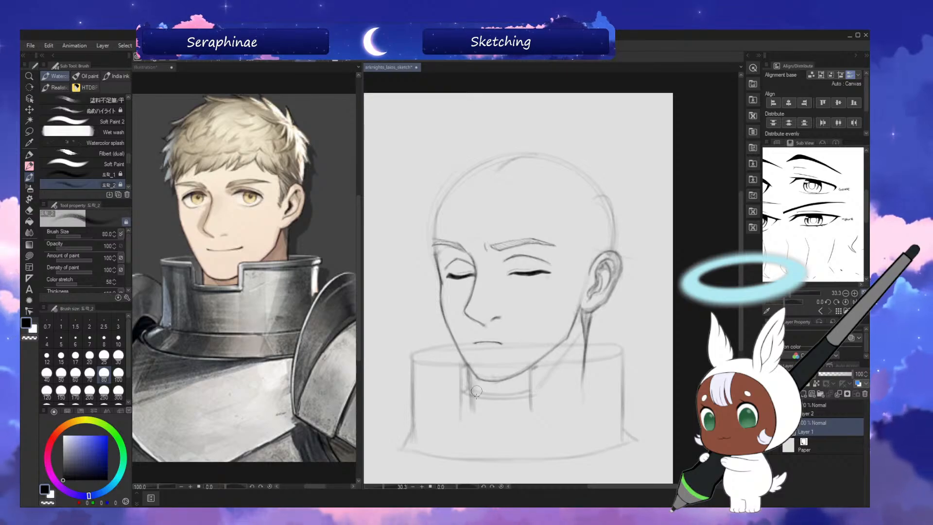
drag(496, 386, 503, 409)
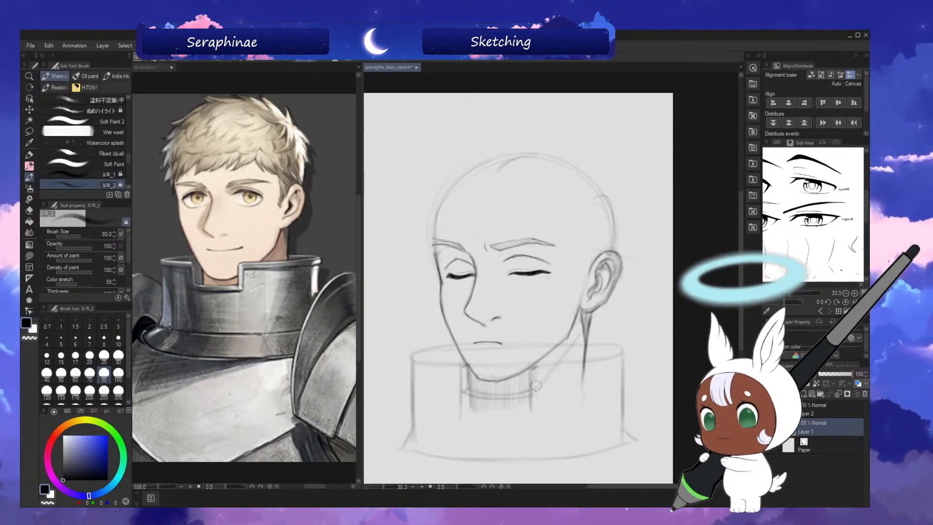
mouse_move(547, 359)
mouse_down()
mouse_move(564, 338)
mouse_move(567, 357)
mouse_move(582, 317)
mouse_move(559, 380)
mouse_up()
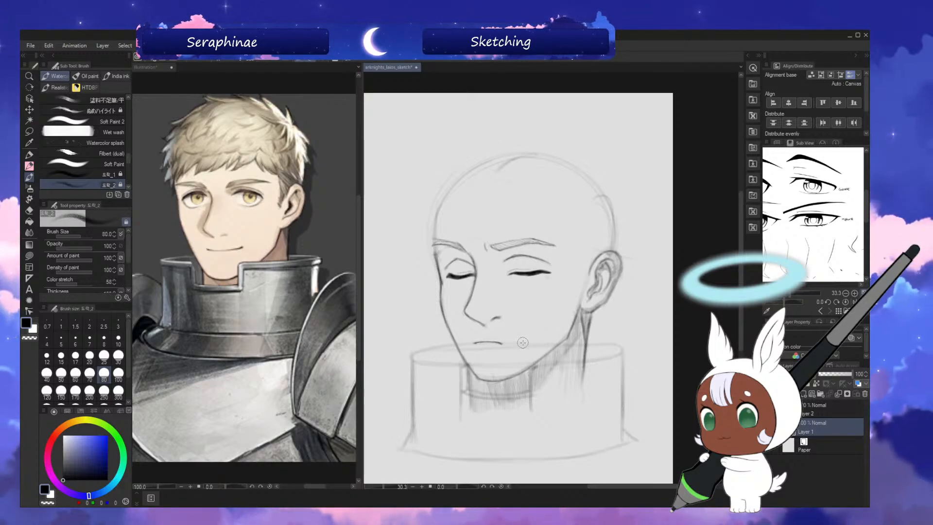
Add a new raster layer directly above Layer 1 for the hair sketch.
drag(742, 264, 744, 257)
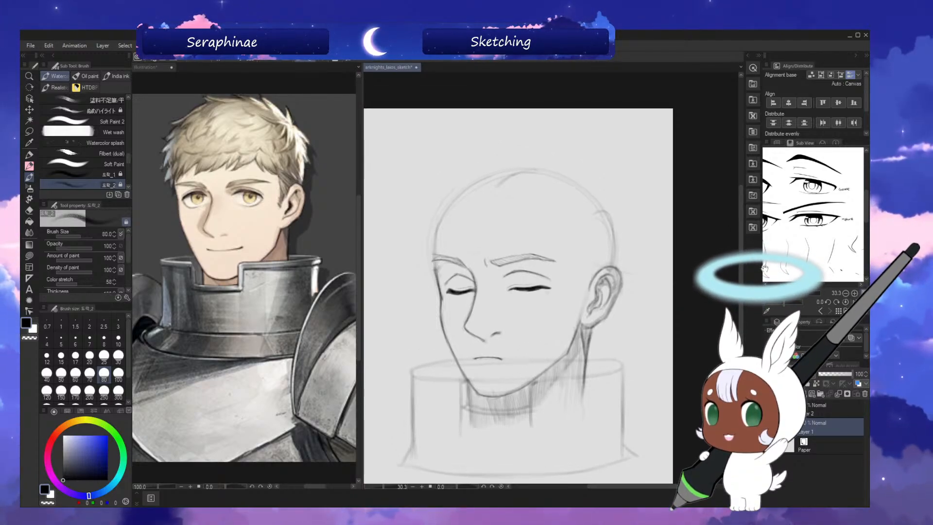
click(825, 414)
click(827, 424)
key(ctrl+shift+n)
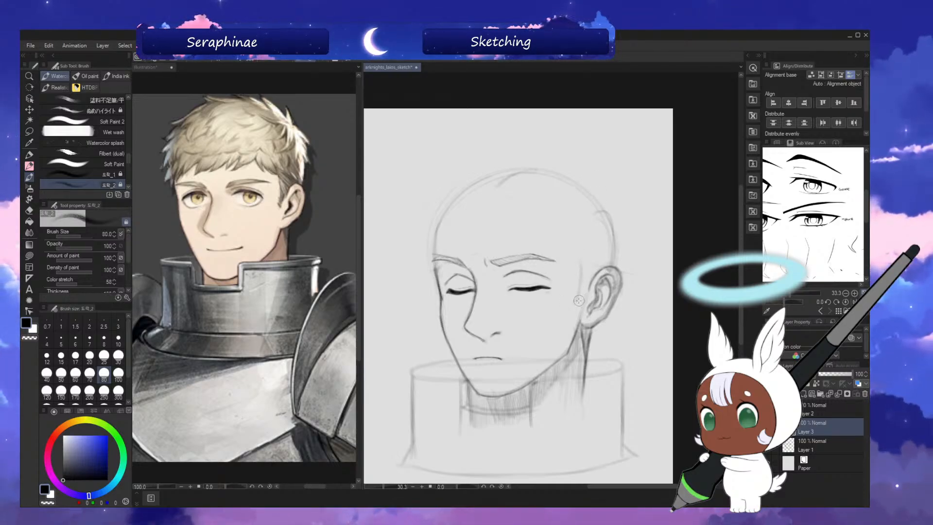
Lightly sketch the hairline from in front of the ear up and across the forehead, using the mirrored view.
drag(587, 292, 581, 298)
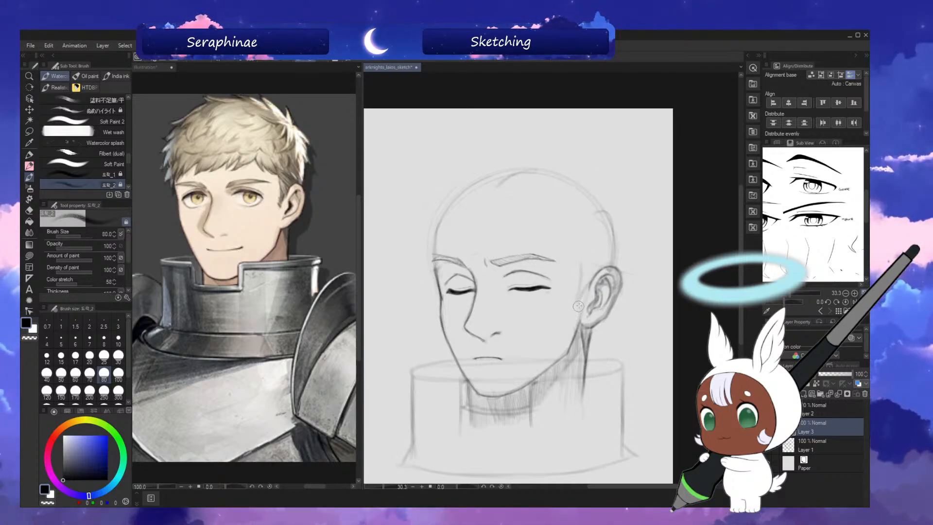
key(h)
drag(524, 243, 522, 264)
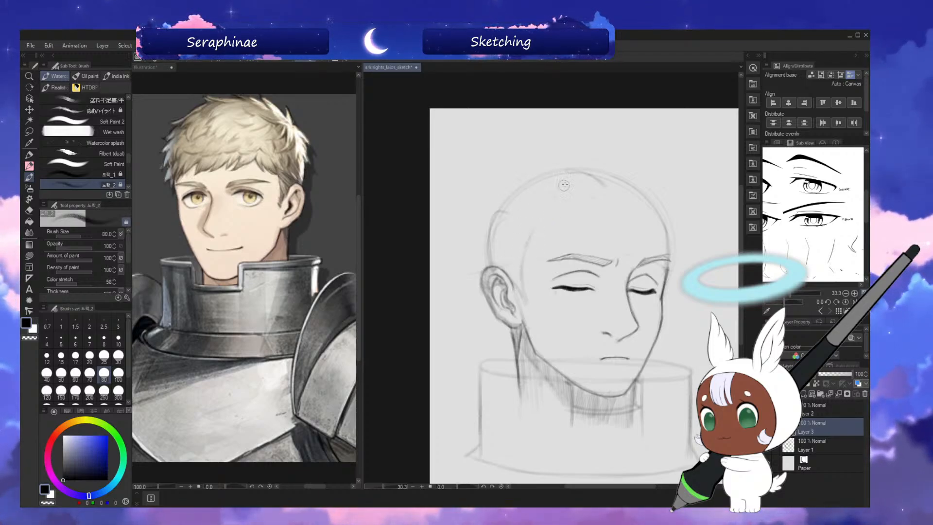
mouse_move(544, 209)
mouse_down()
mouse_move(635, 187)
mouse_move(570, 201)
mouse_move(637, 192)
mouse_up()
key(h)
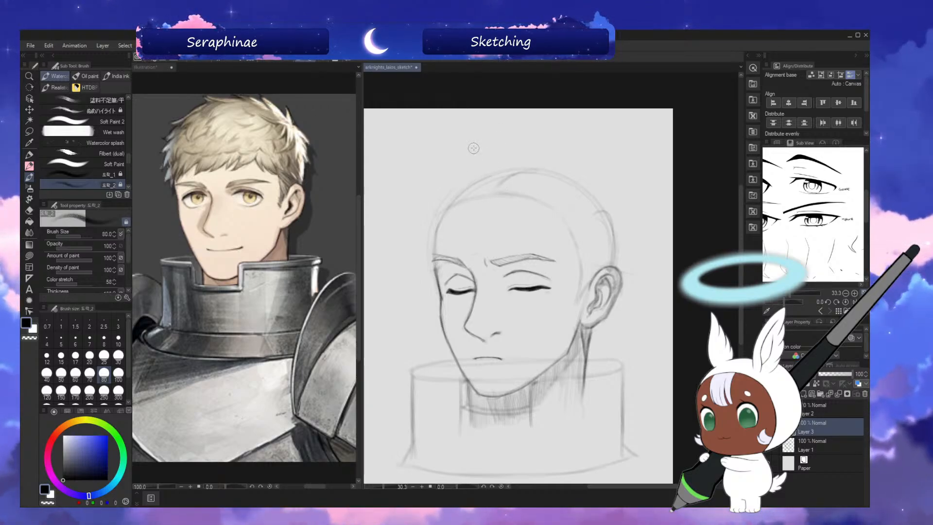
Sketch the hair outline down the back of the head with a small tuft at the crown, using brush size 60.
drag(742, 245, 742, 238)
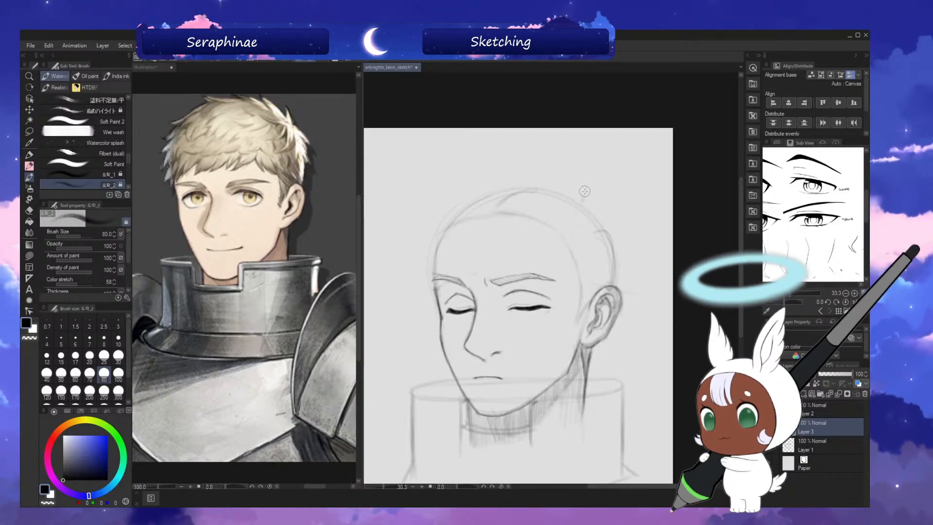
key(bracketleft)
key(bracketleft)
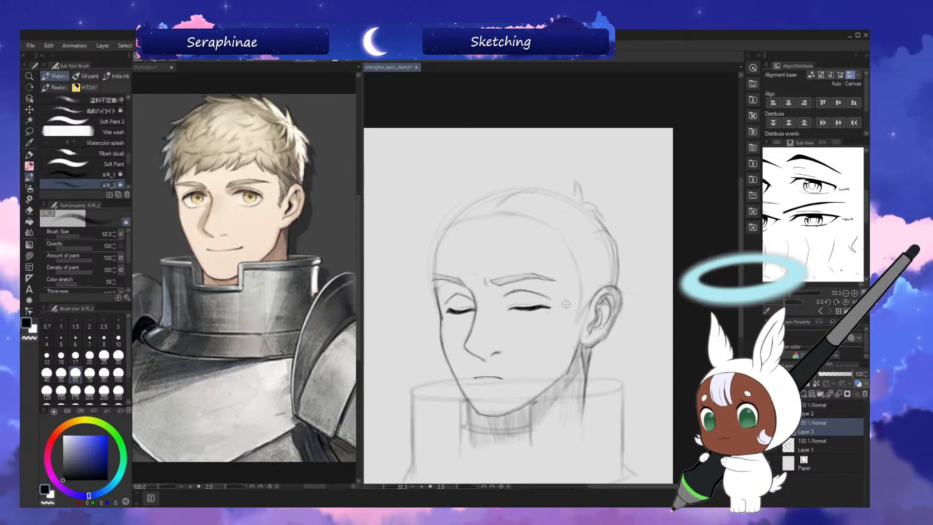
key(h)
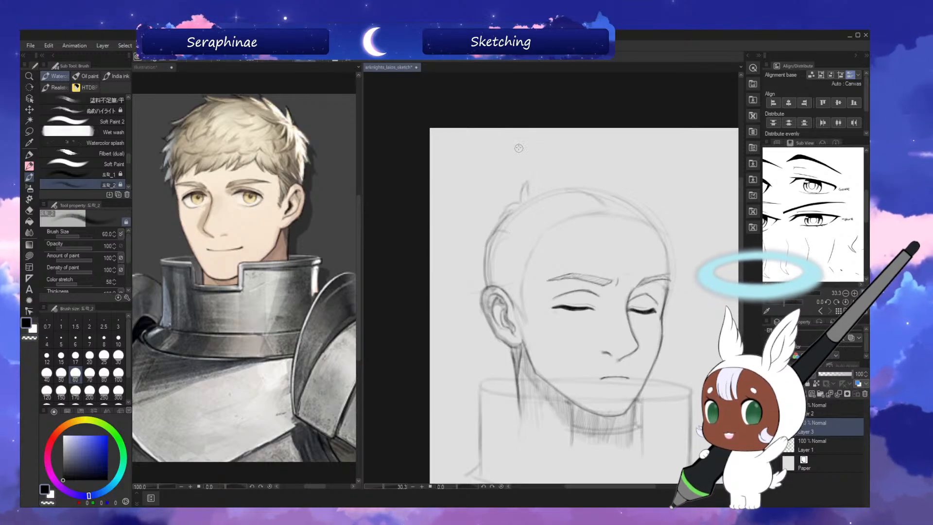
key(h)
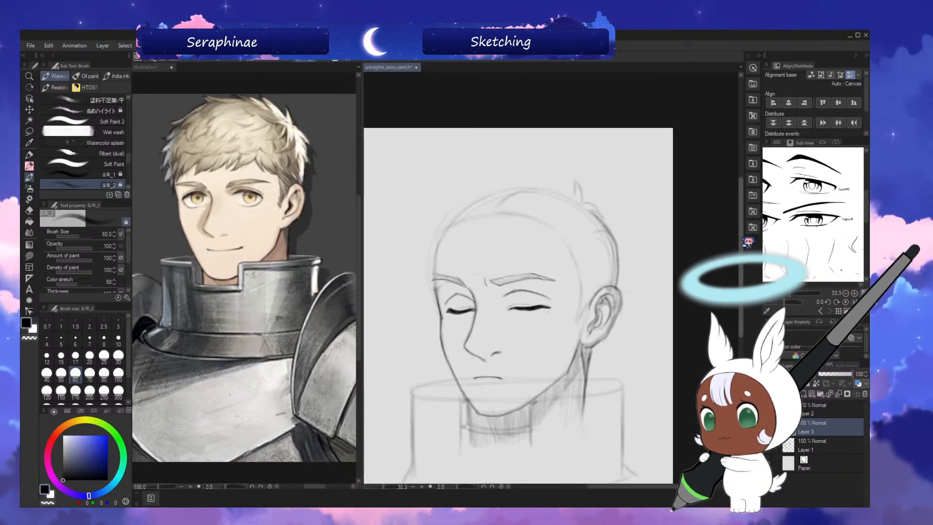
Draw a light hair volume guide over the top of the skull down to the far brow, checking in mirrored view.
drag(741, 244, 742, 234)
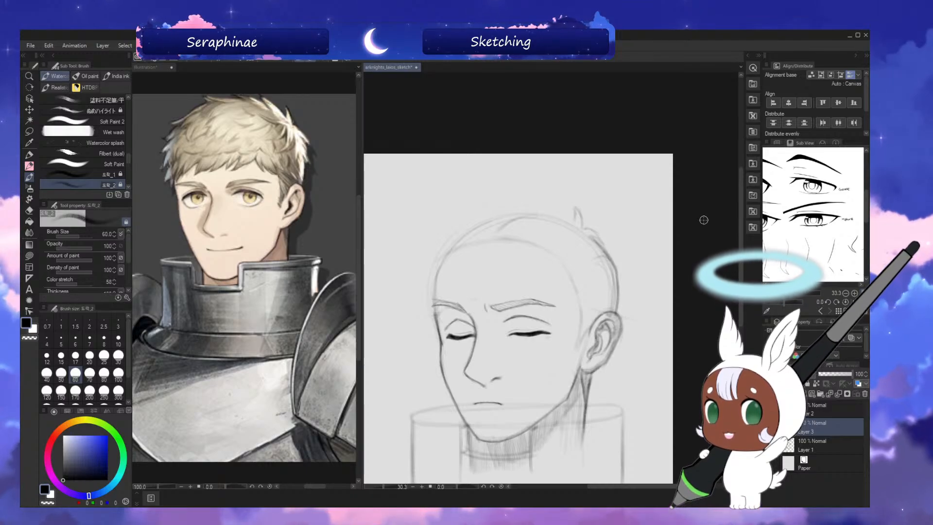
key(h)
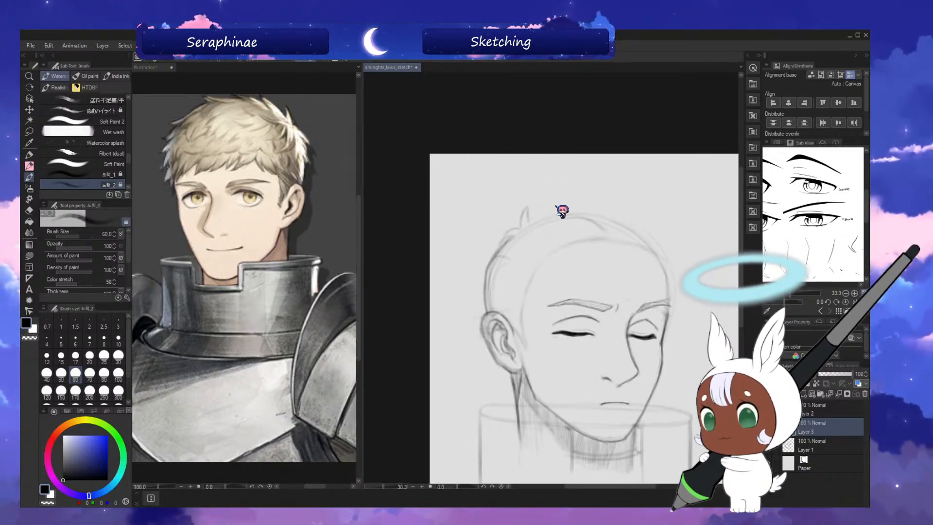
key(h)
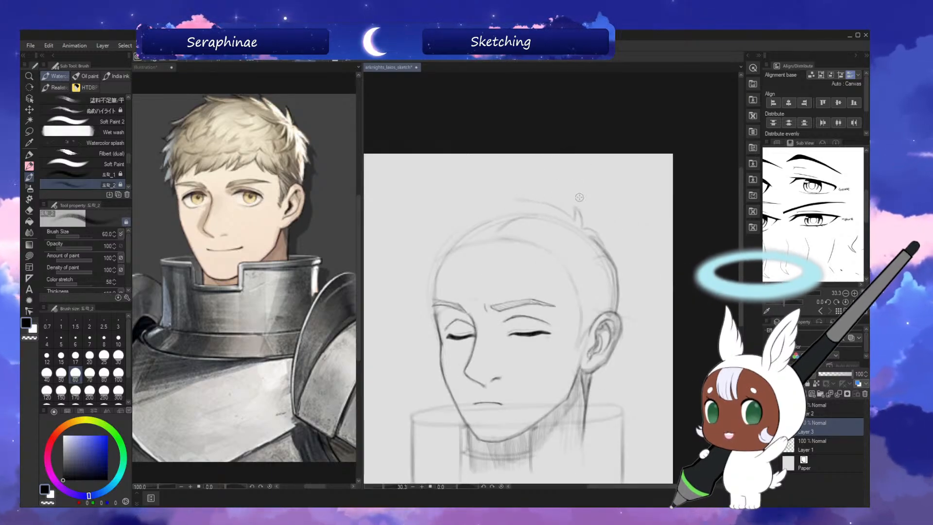
mouse_move(742, 249)
mouse_down()
mouse_move(748, 286)
mouse_move(752, 246)
mouse_up()
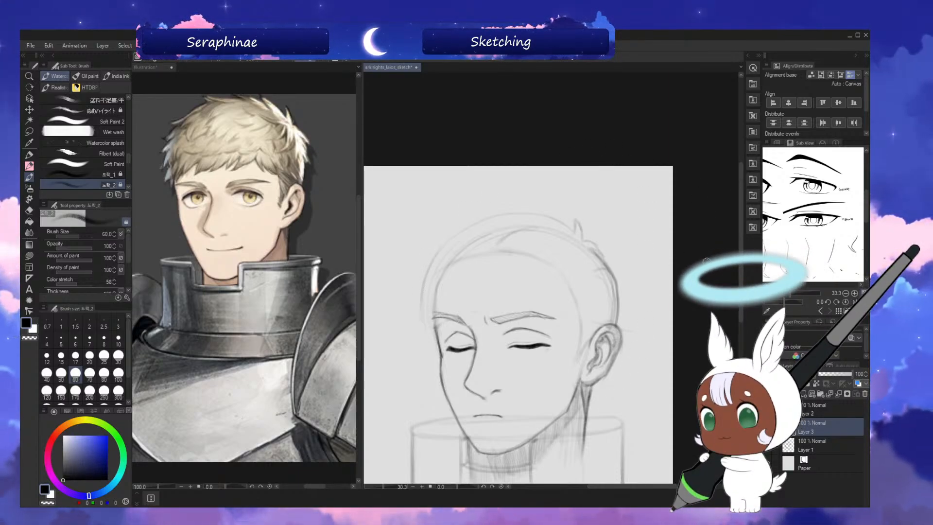
key(h)
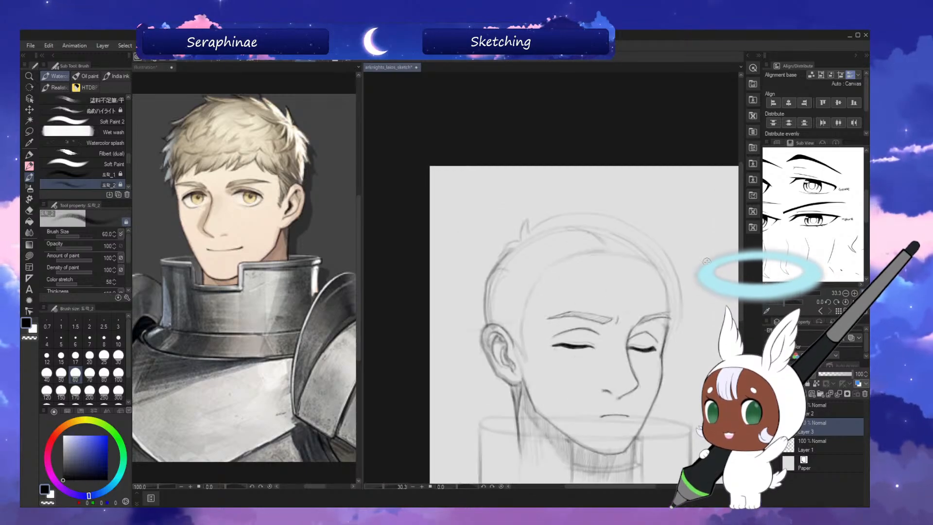
Draw pointed hair tufts along the top of the head with the brush at size 40 and save the file.
key(bracketleft)
key(bracketleft)
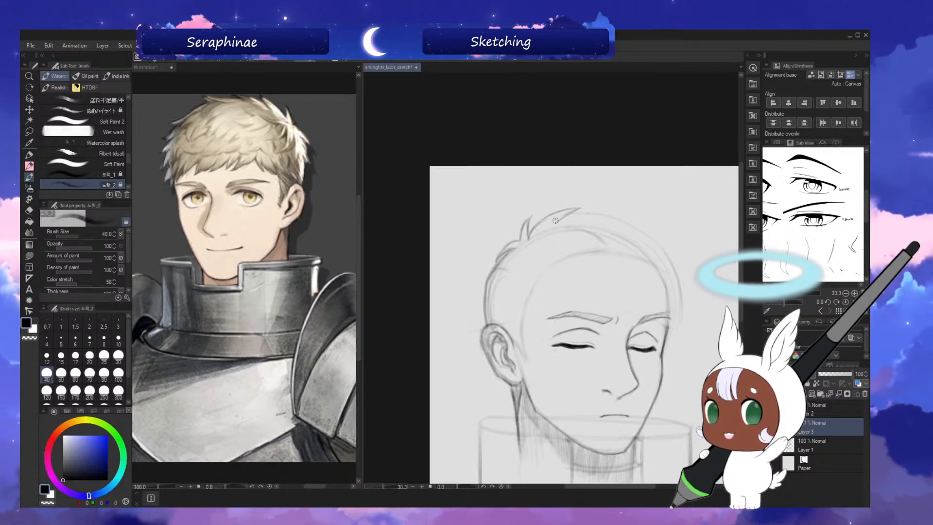
key(h)
key(c)
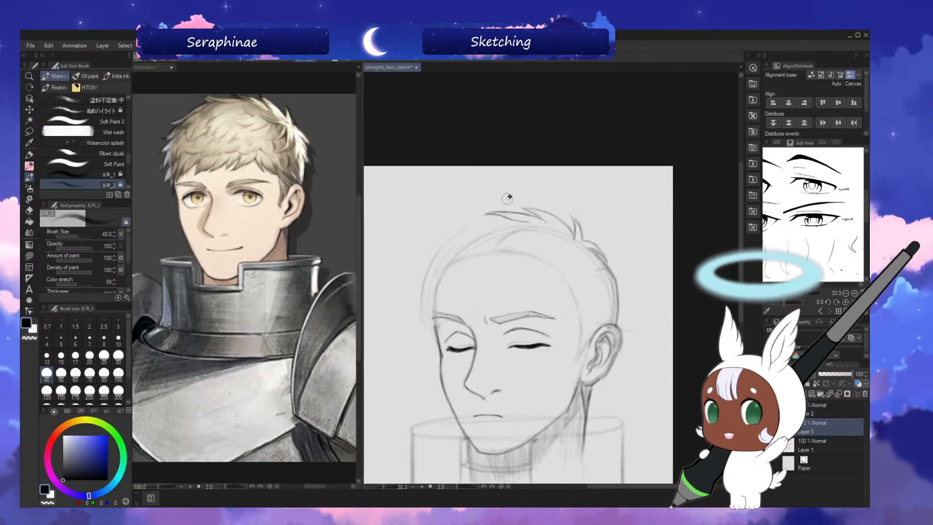
key(ctrl+s)
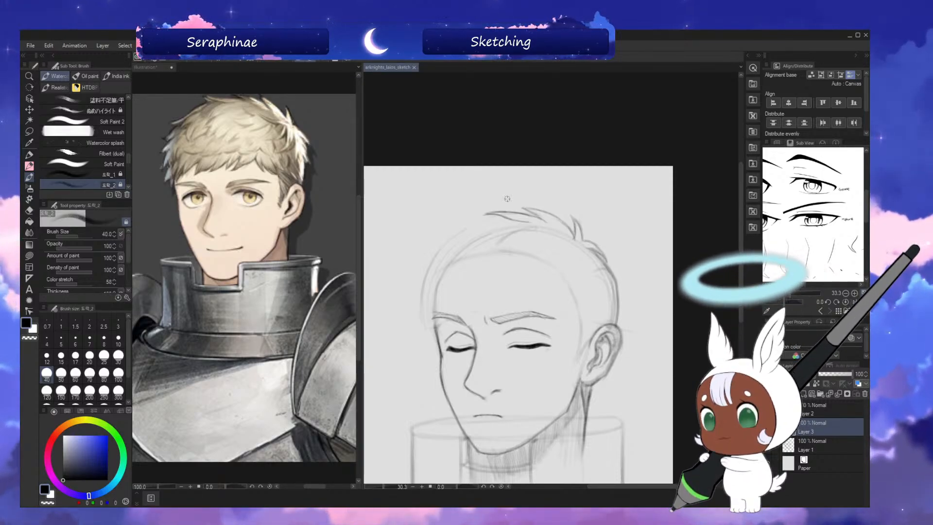
Extend the pointed tufts forward along the top of the hair towards the forehead, checking in mirrored view, and save.
drag(743, 243, 742, 244)
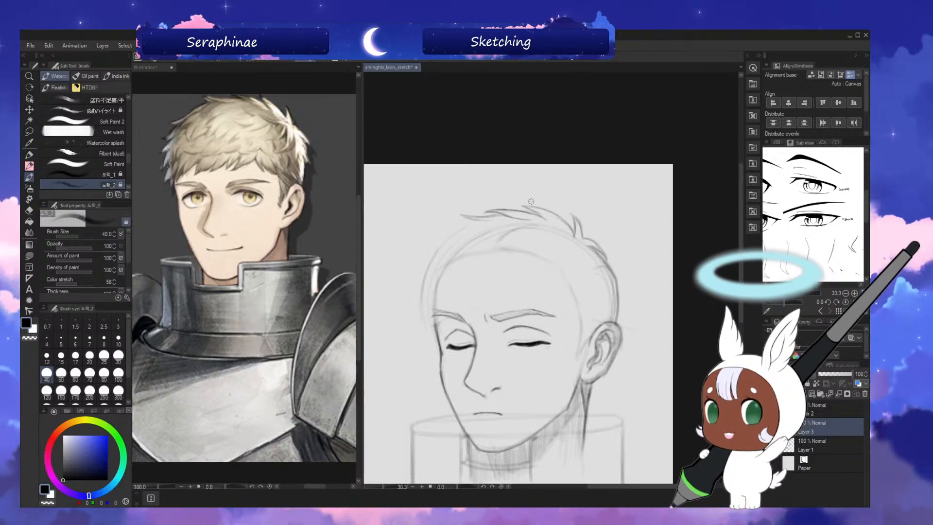
key(h)
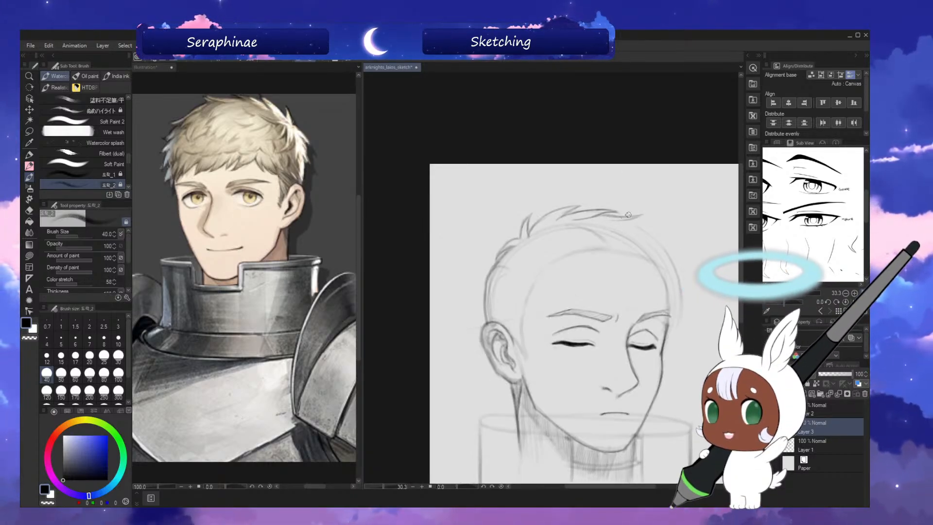
key(h)
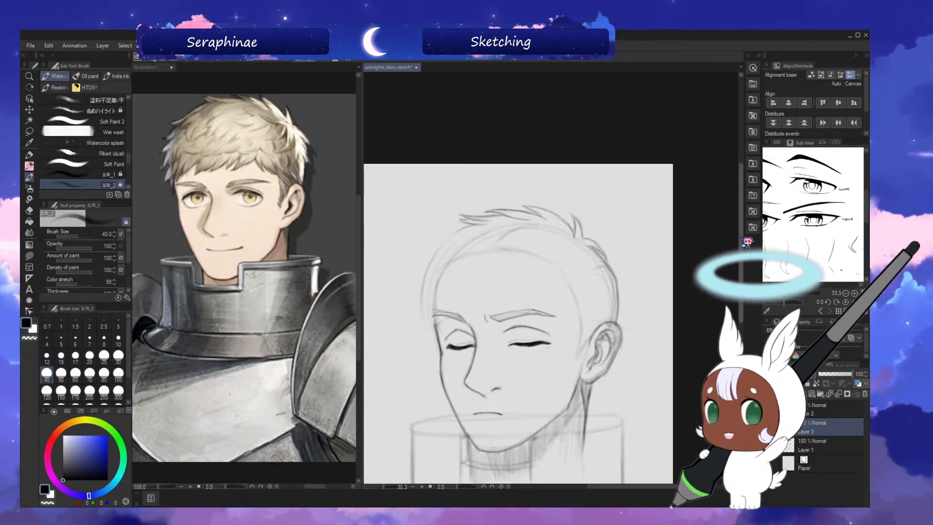
scroll(477, 206, down, 4)
drag(740, 272, 740, 274)
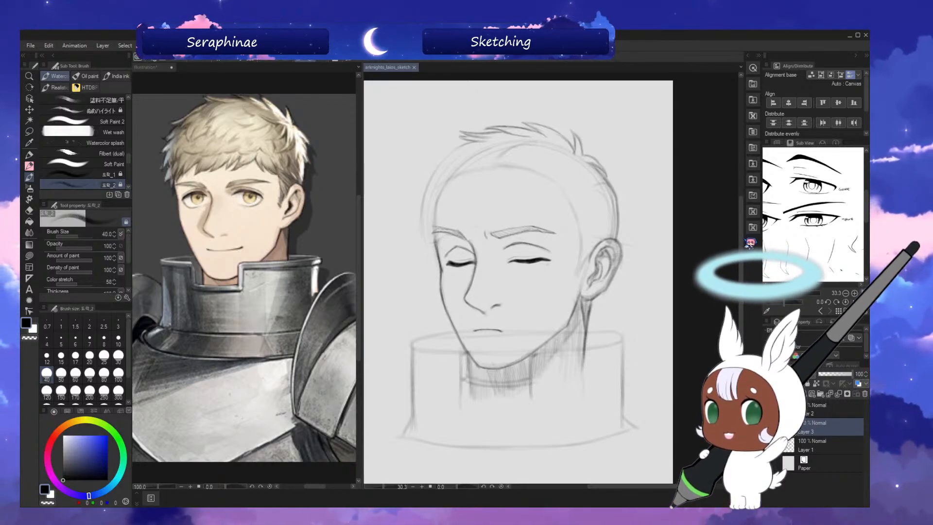
scroll(734, 216, up, 2)
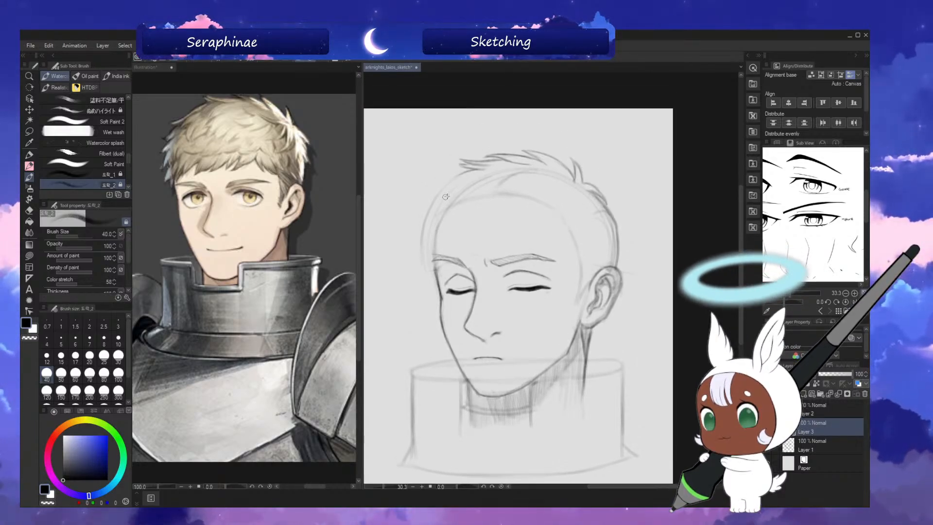
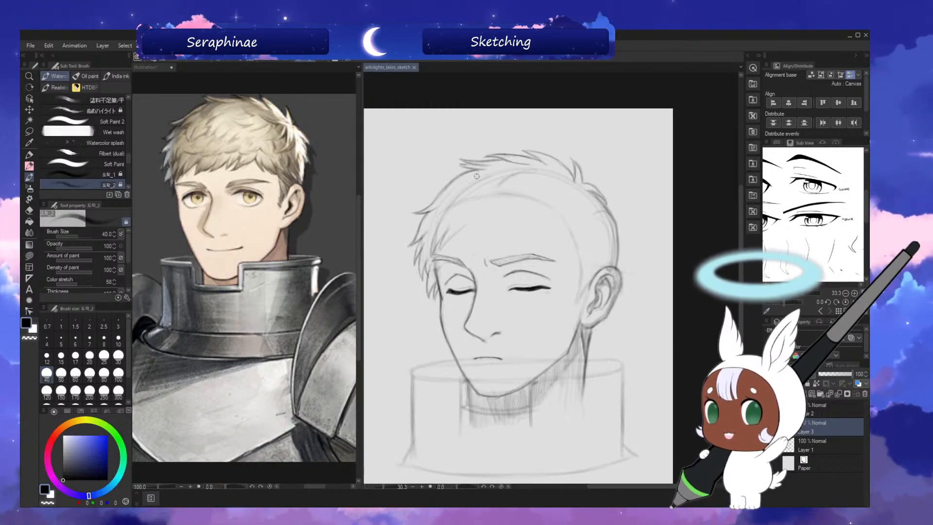
Draw a jagged fringe across the forehead from the far brow to the near temple, and save the file.
drag(741, 234, 742, 235)
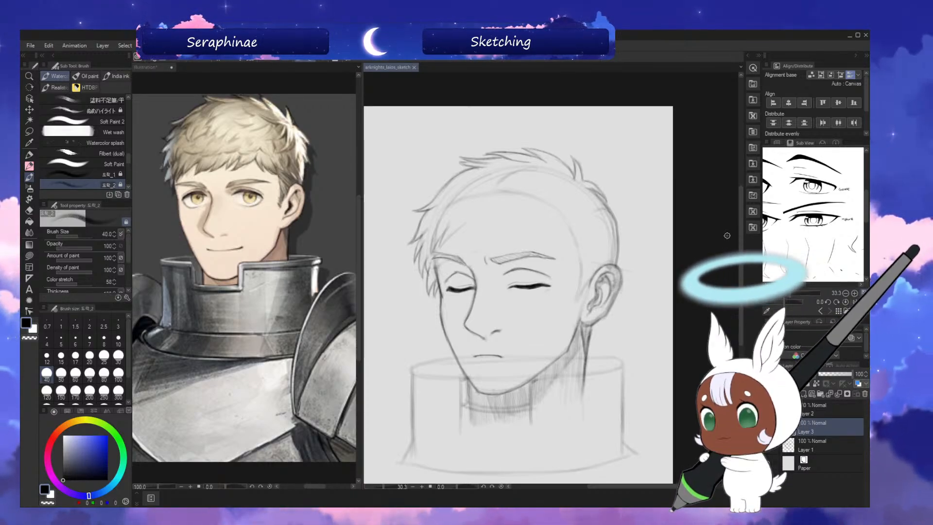
drag(742, 247, 742, 244)
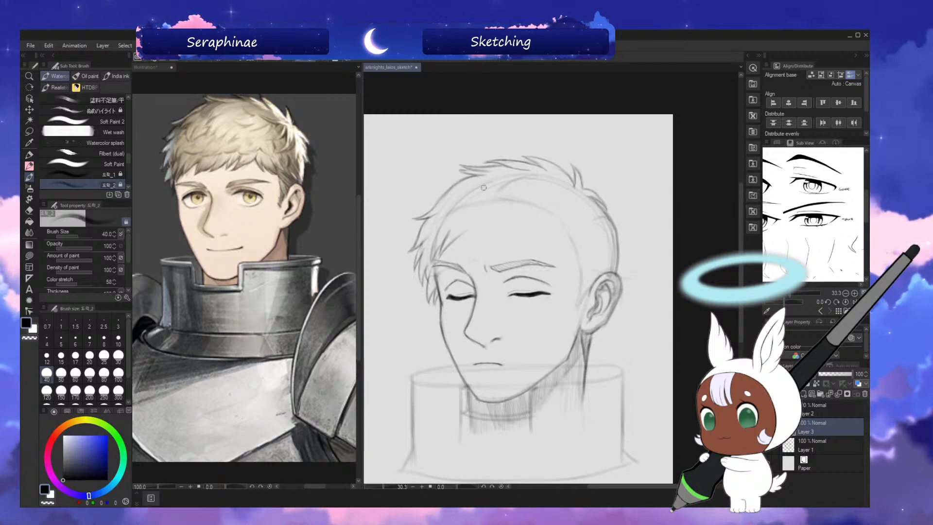
scroll(718, 219, down, 2)
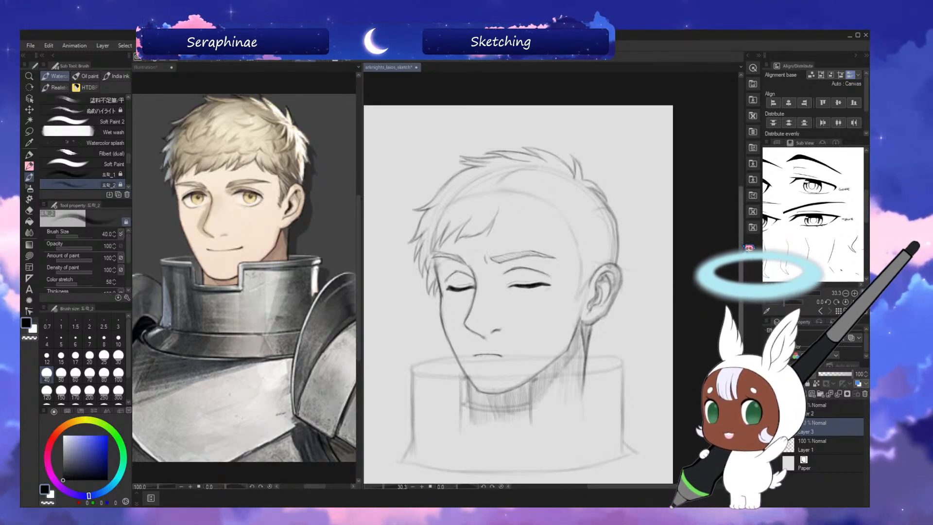
drag(741, 230, 741, 226)
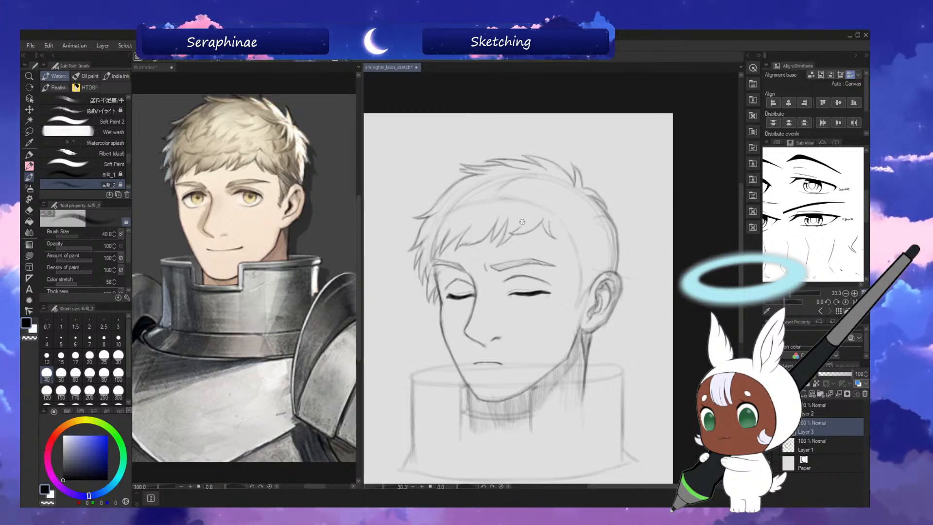
key(ctrl+s)
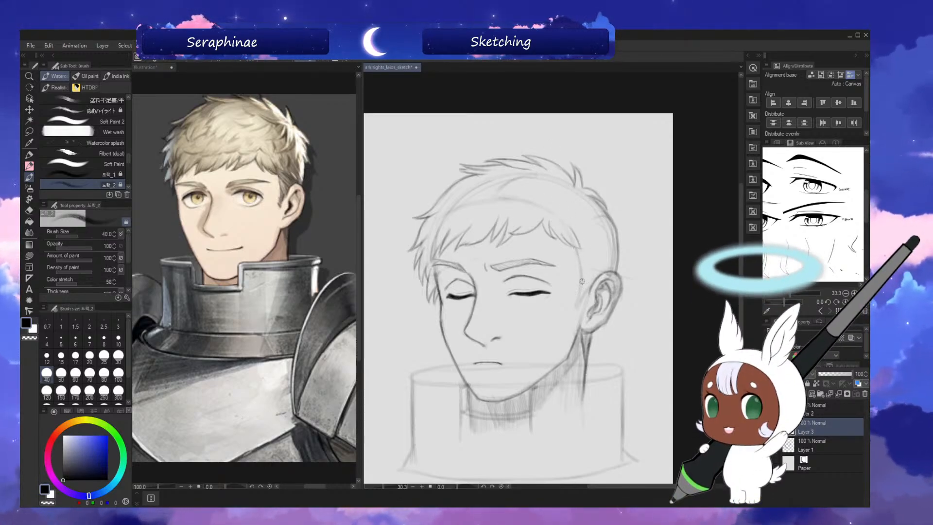
Sketch the sideburn hairline from the near temple down to the ear with brush size 50, checking in mirrored view.
key(h)
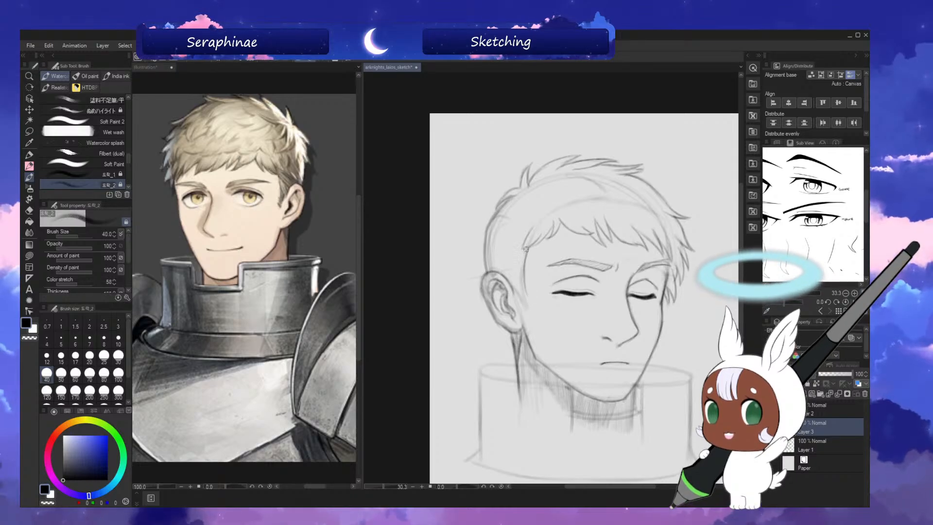
key(h)
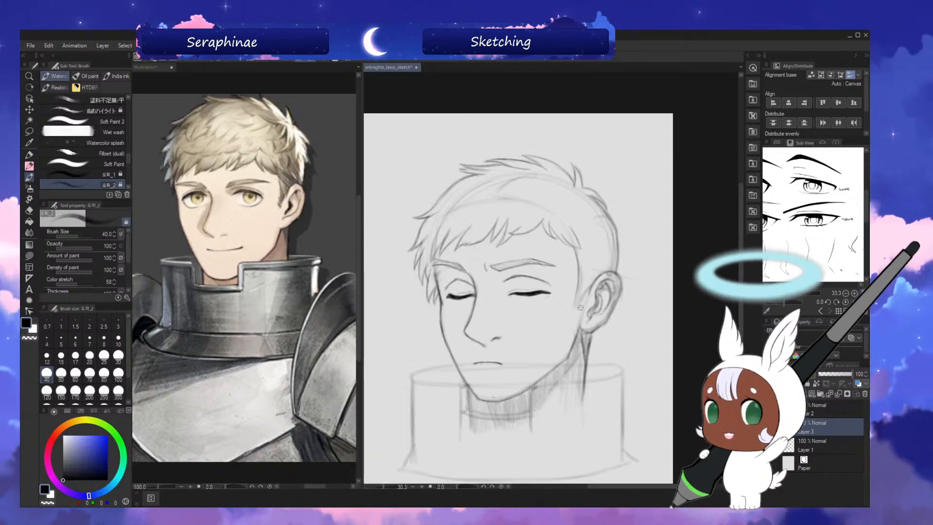
key(bracketright)
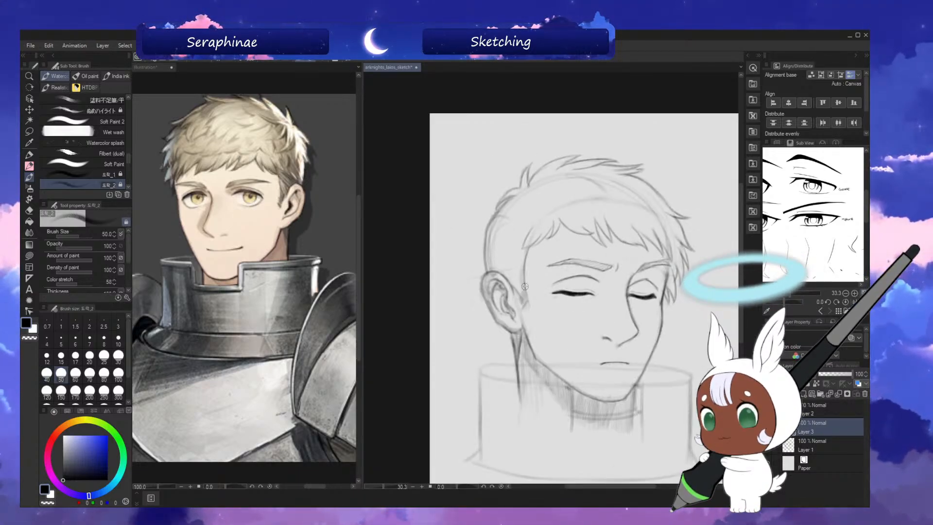
key(h)
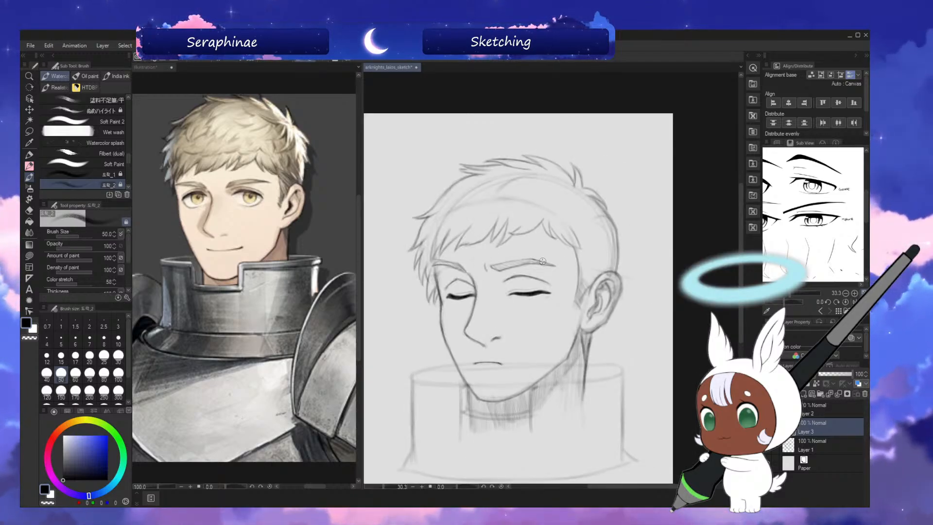
Erase the skull guide lines inside the hair on Layer 1, and sketch light locks above the fringe on Layer 3.
drag(741, 241, 745, 251)
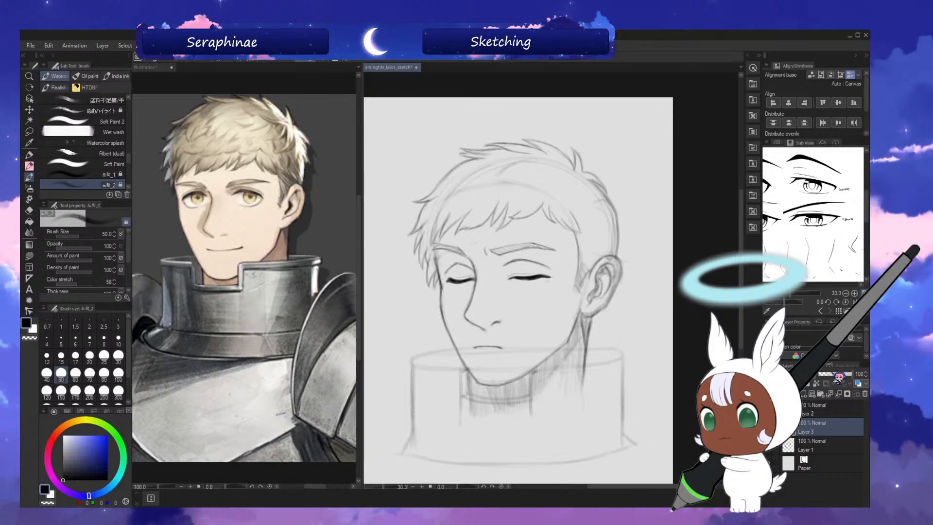
click(824, 450)
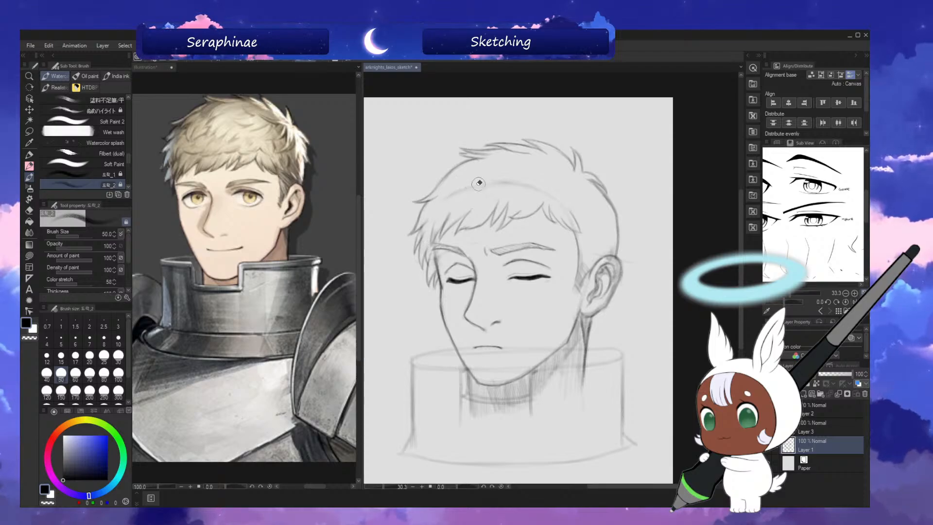
click(829, 431)
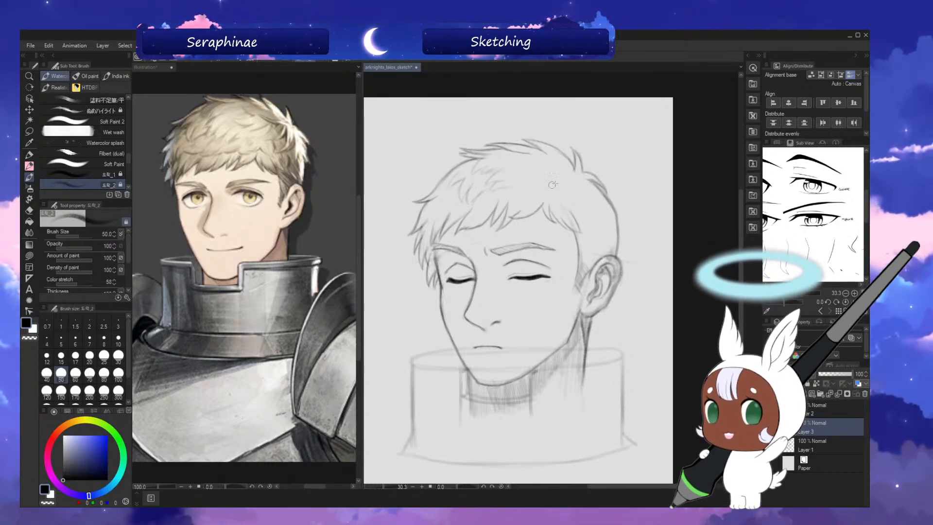
Draw curved locks radiating from the crown tuft towards the fringe and back of the head, checking in mirrored view, and save.
key(h)
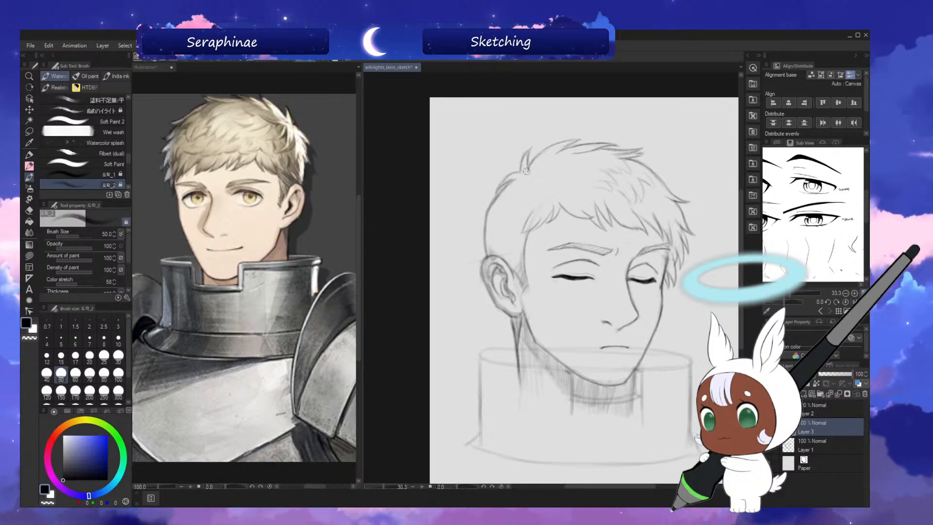
key(h)
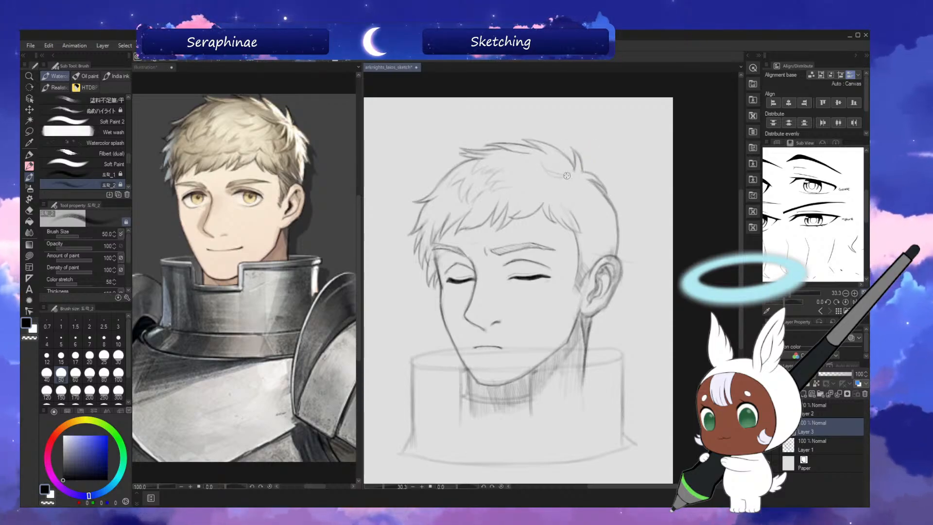
key(h)
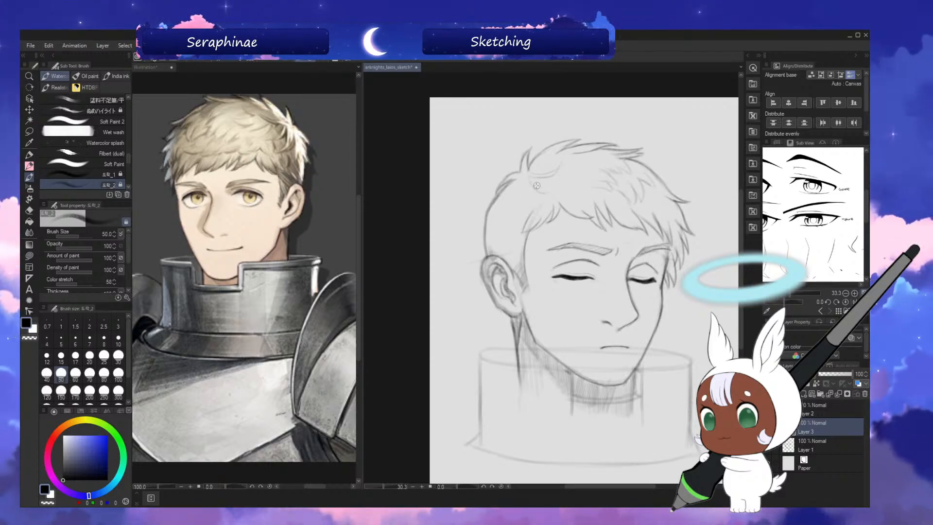
key(h)
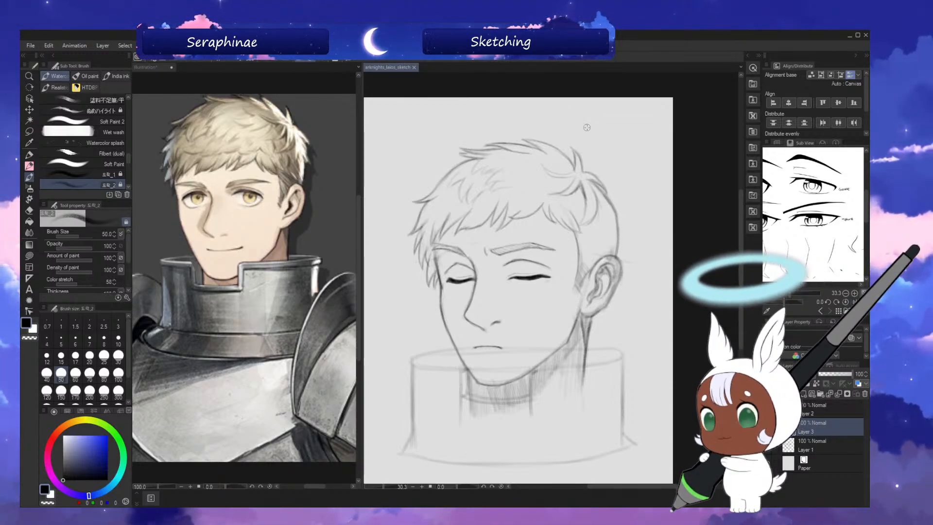
Fill the top and front of the hair with overlapping pointed locks, working in mirrored and normal view.
drag(742, 262, 744, 259)
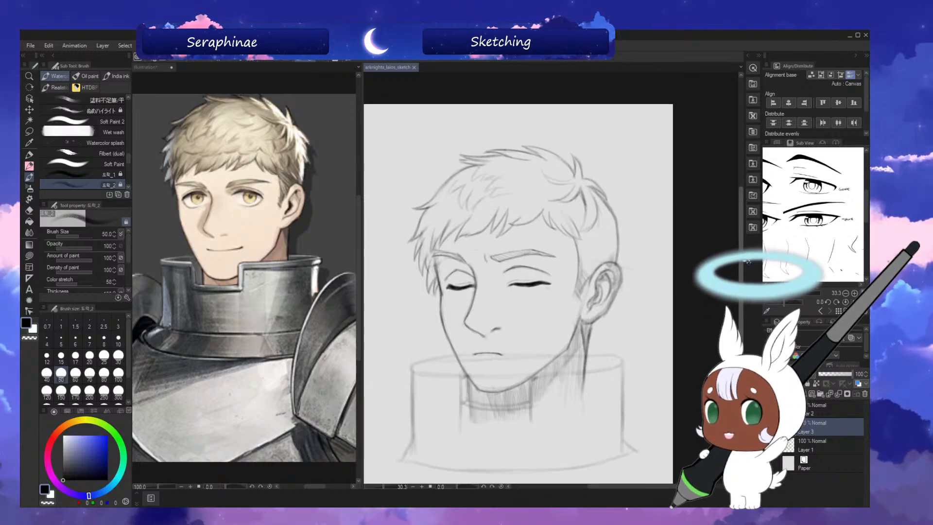
key(h)
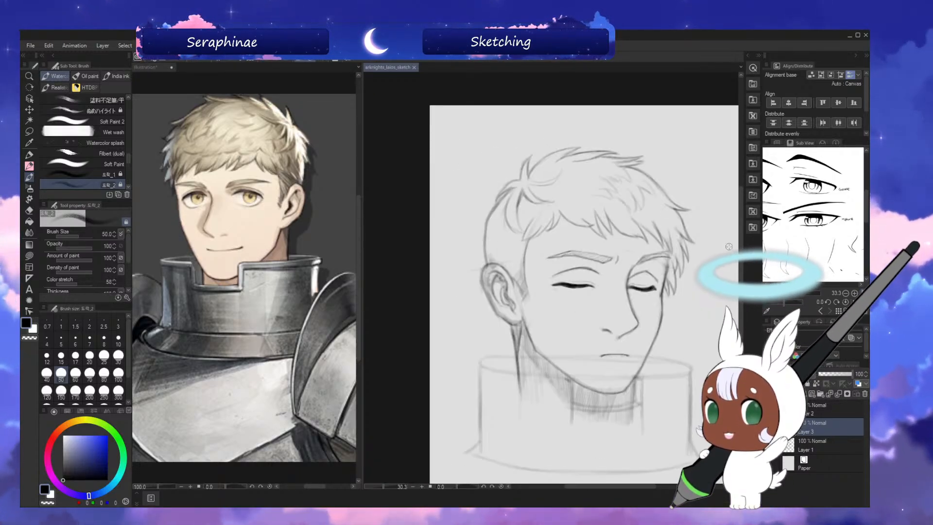
drag(562, 177, 542, 178)
key(h)
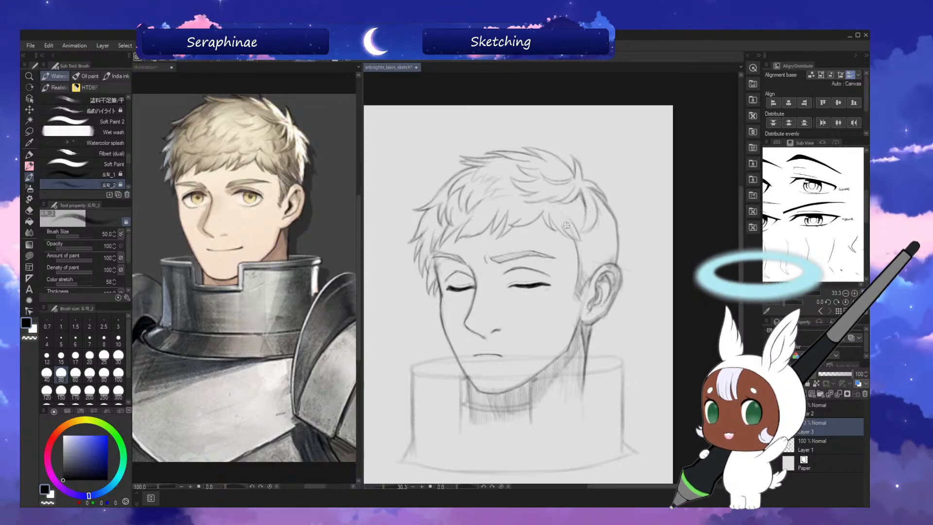
Draw pointed tufts along the back of the head below the crown, cleaning the outline with transparent colour.
key(h)
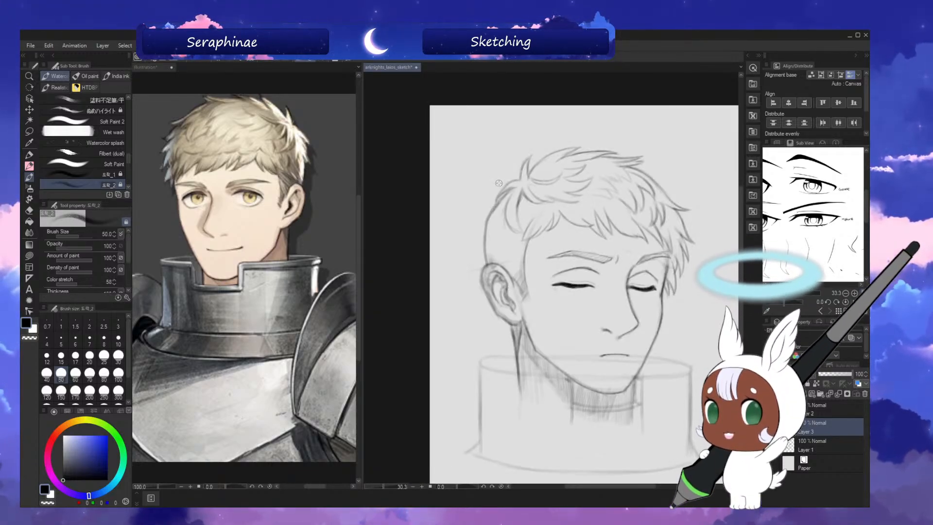
mouse_move(501, 200)
mouse_down()
mouse_move(482, 227)
mouse_move(496, 209)
mouse_move(488, 220)
mouse_up()
key(c)
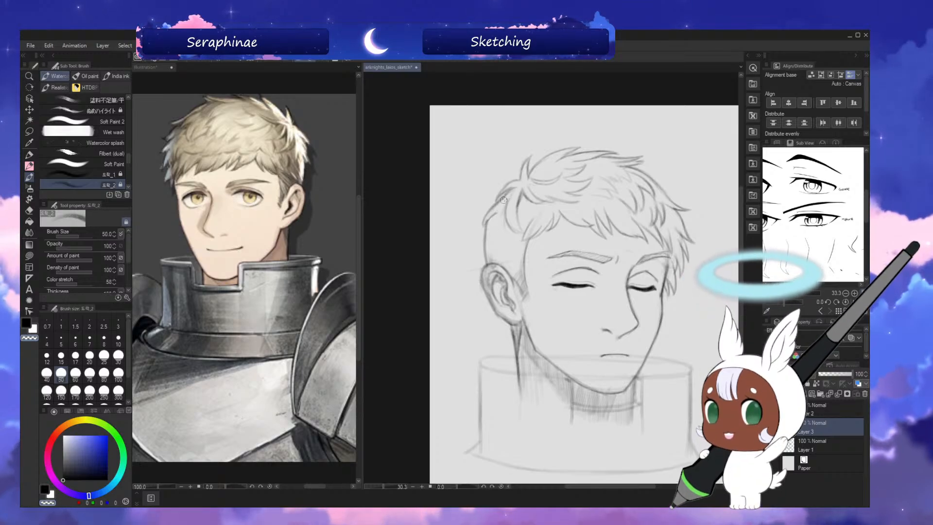
key(c)
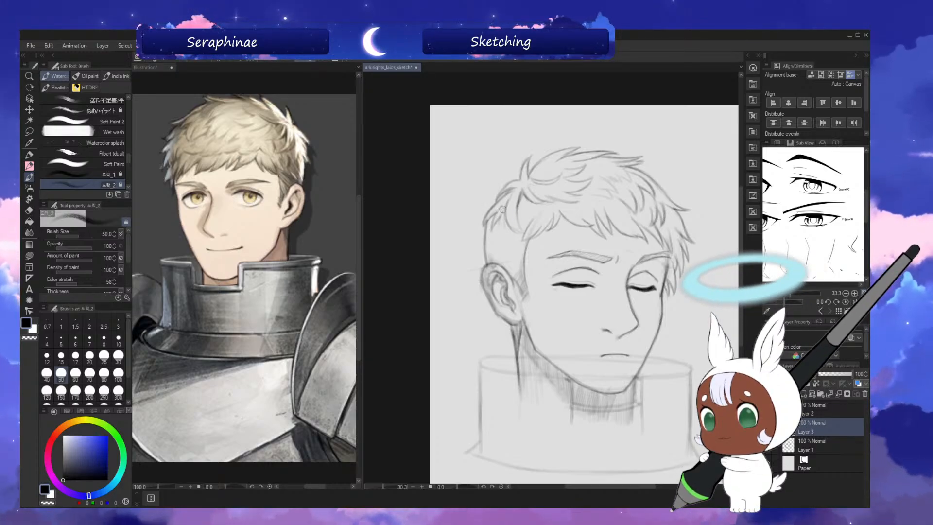
key(h)
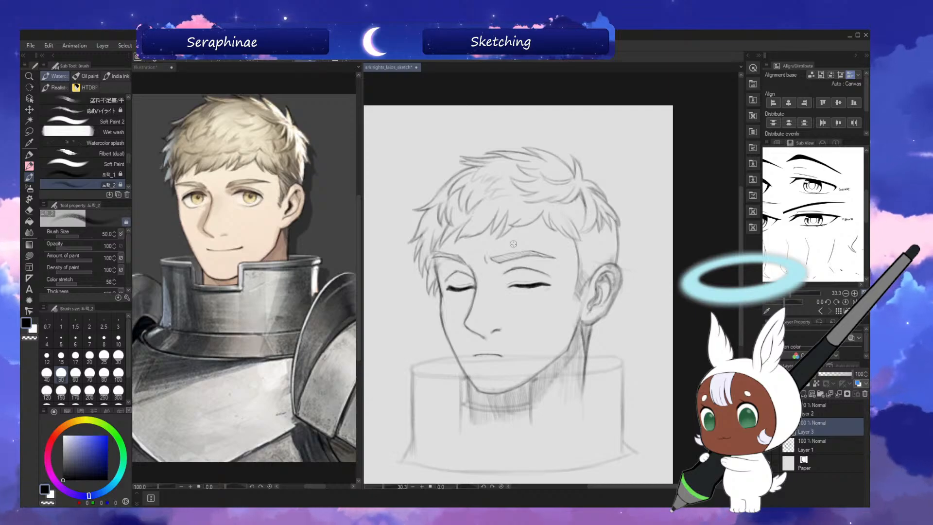
key(h)
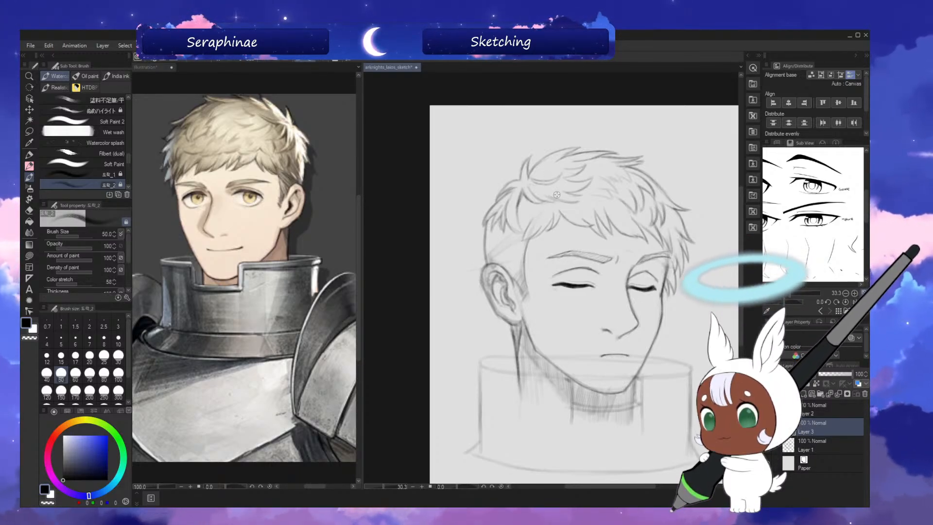
key(h)
key(h)
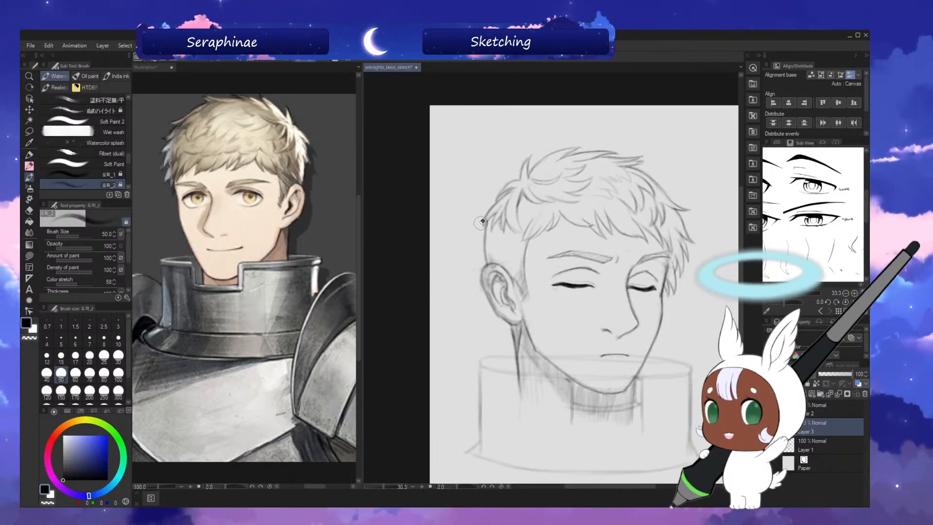
key(h)
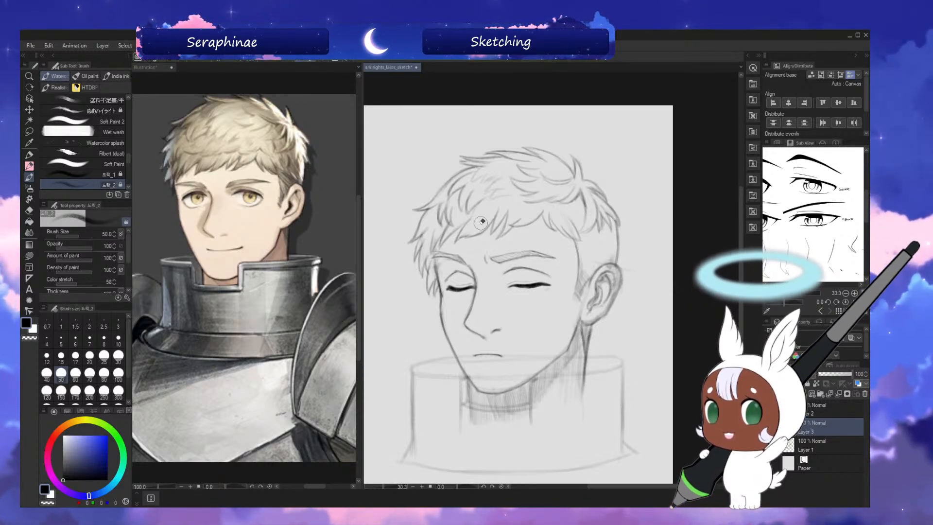
Sketch and lightly shade the hairline between the temple and the top of the ear, cleaning it with transparent colour.
key(h)
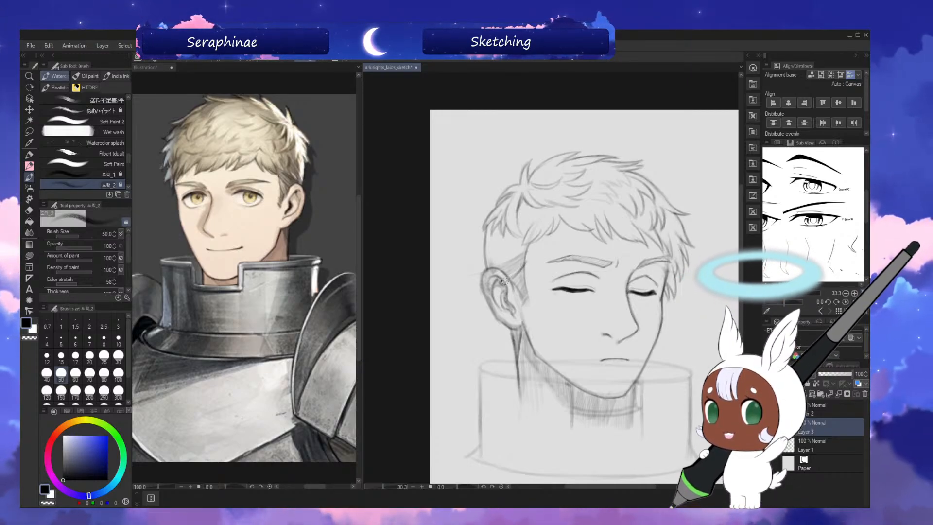
key(h)
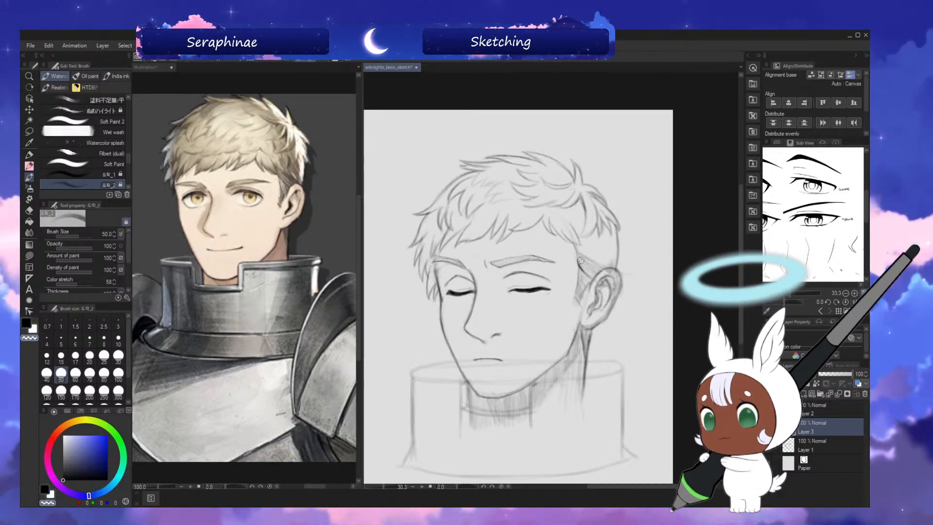
key(h)
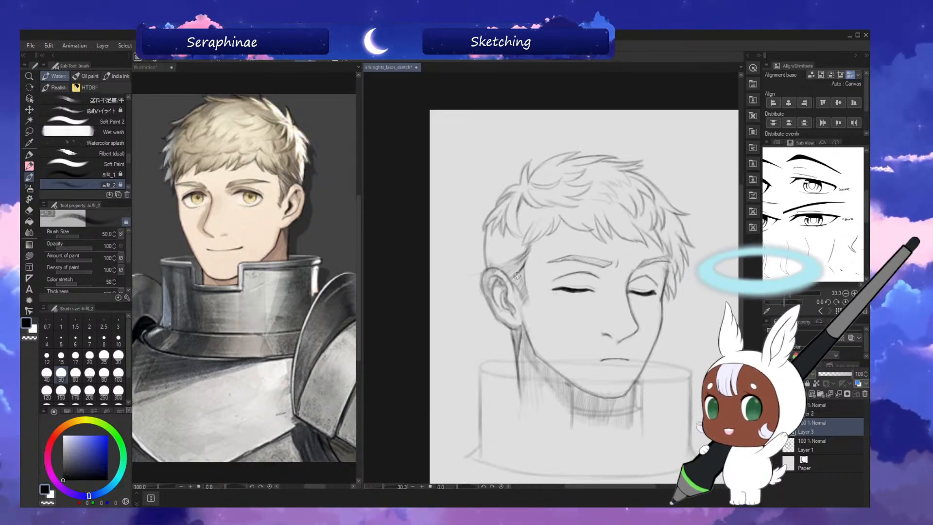
key(h)
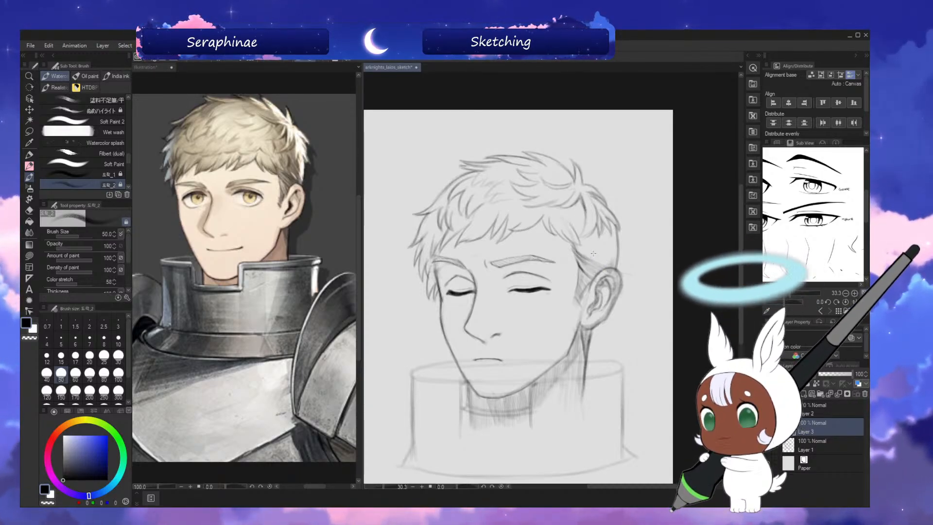
Shade the short hair above and behind the ear with brush size 60, checking in mirrored view.
key(bracketright)
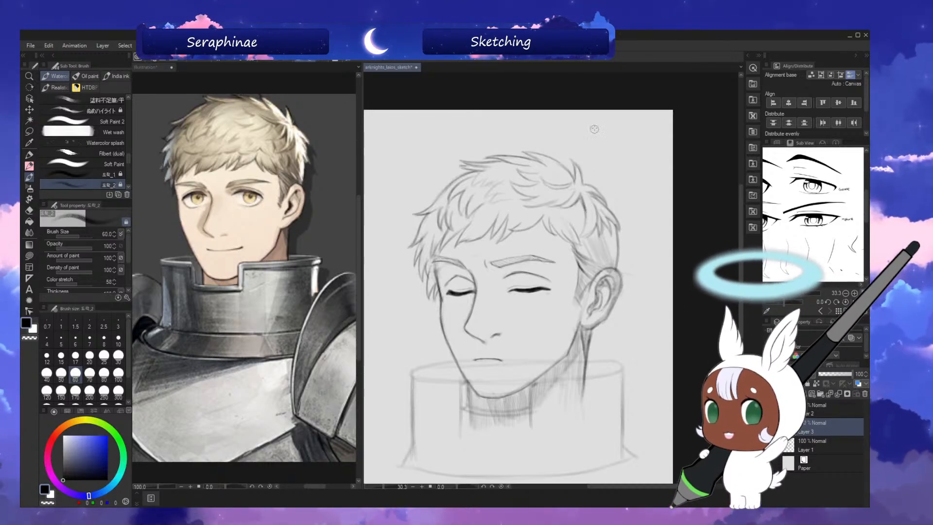
drag(610, 228, 615, 264)
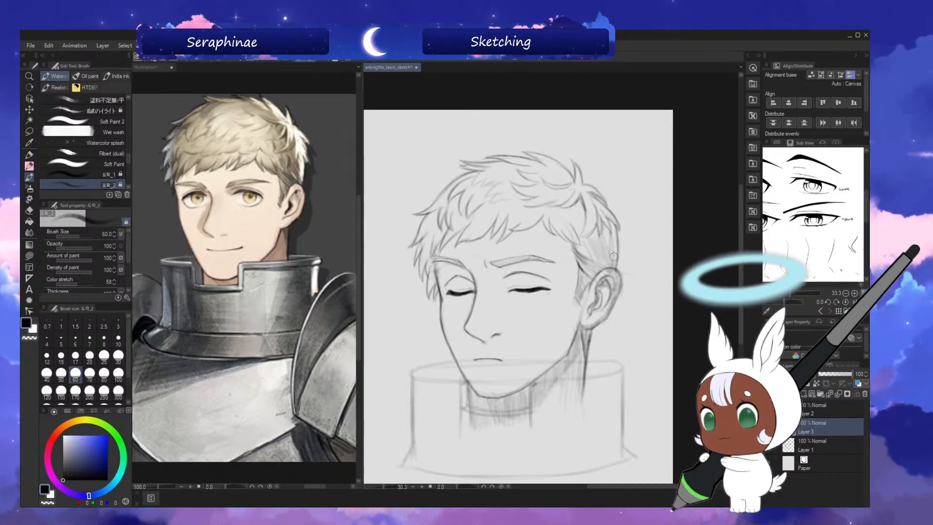
key(h)
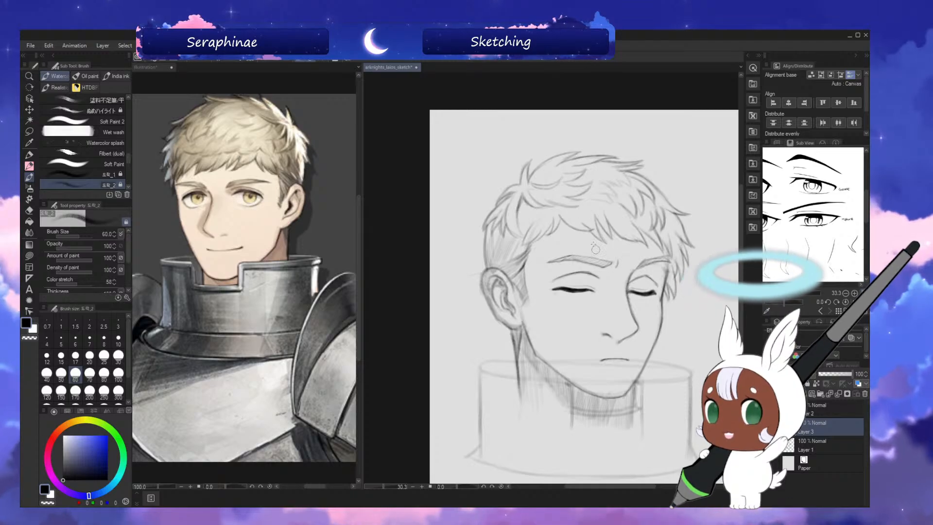
key(h)
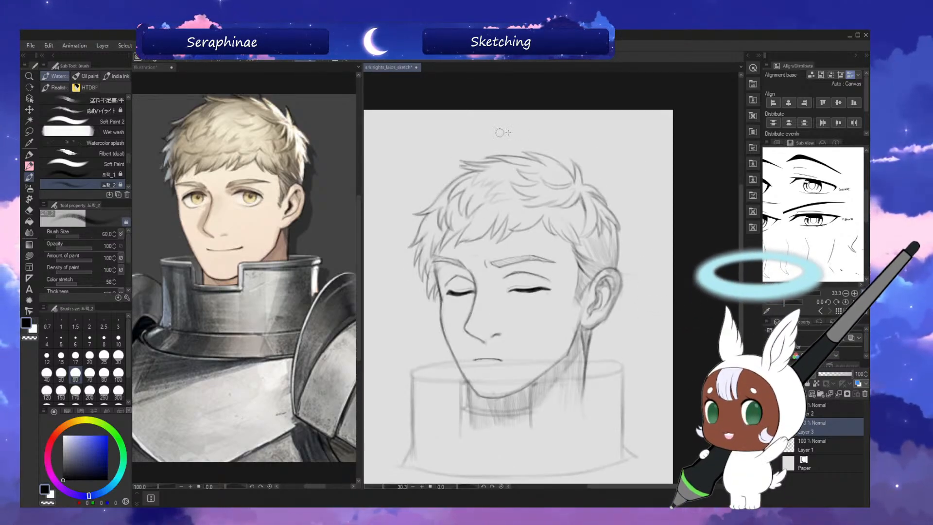
Lasso the hair on top of the head and move it slightly upward to raise the crown.
click(31, 131)
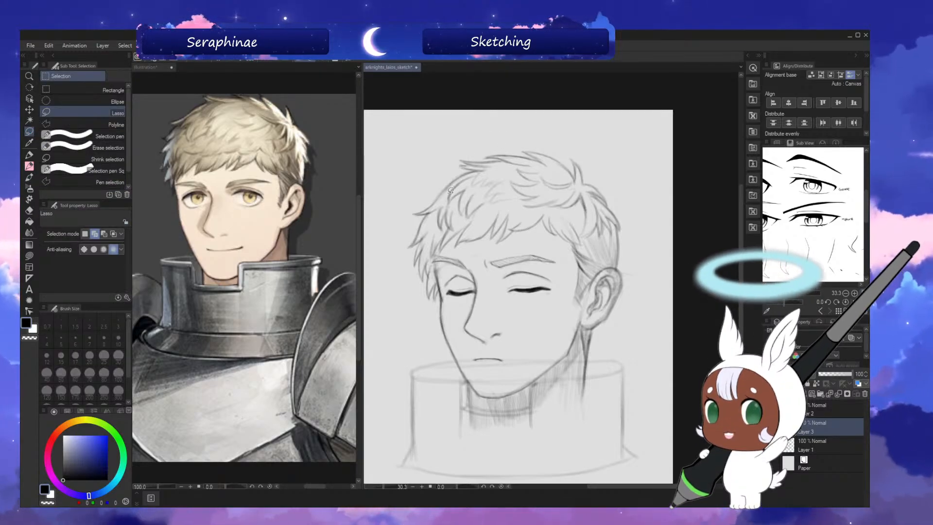
mouse_move(443, 201)
mouse_down()
mouse_move(433, 227)
mouse_move(455, 231)
mouse_up()
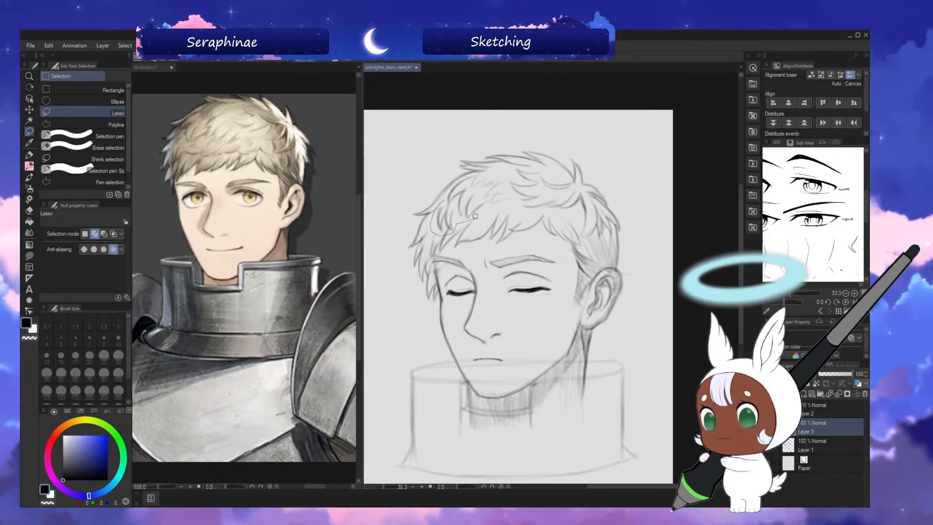
mouse_move(543, 212)
mouse_down()
mouse_move(575, 204)
mouse_move(578, 180)
mouse_move(557, 145)
mouse_move(460, 141)
mouse_up()
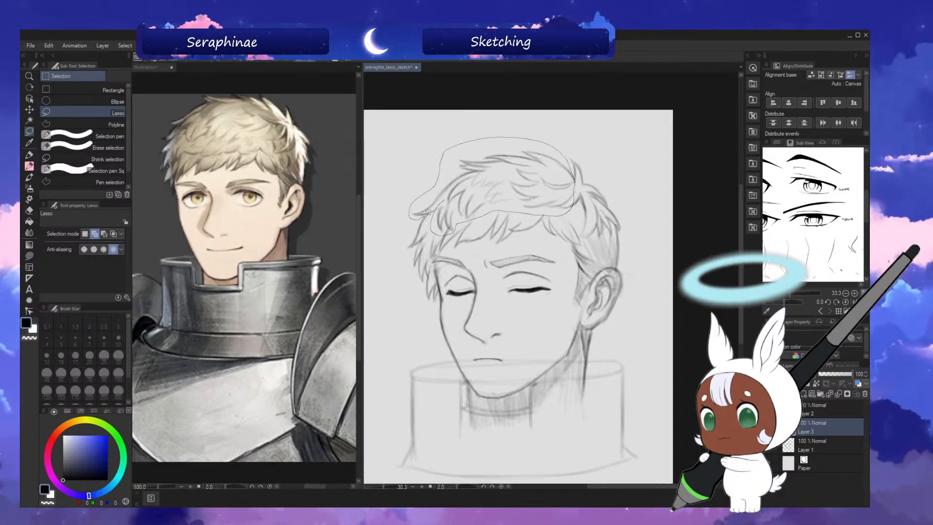
drag(428, 213, 428, 212)
click(515, 250)
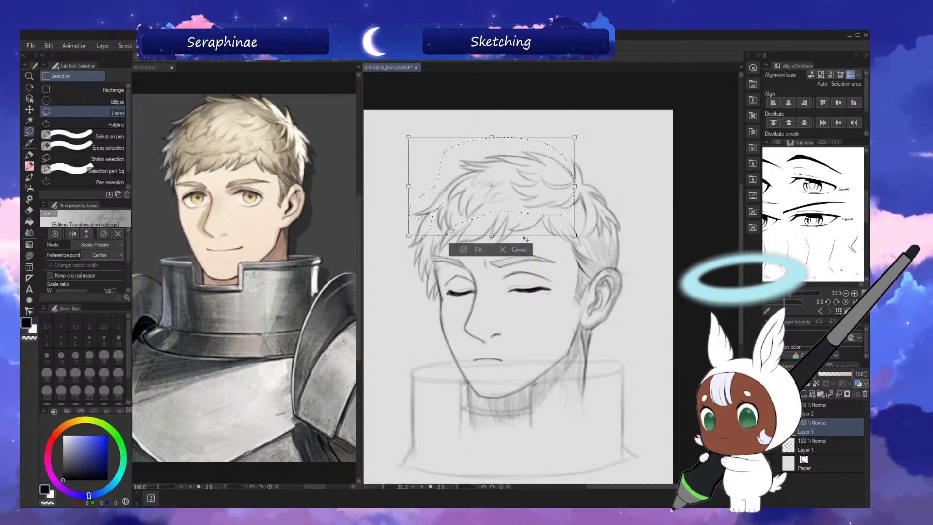
drag(567, 179, 568, 169)
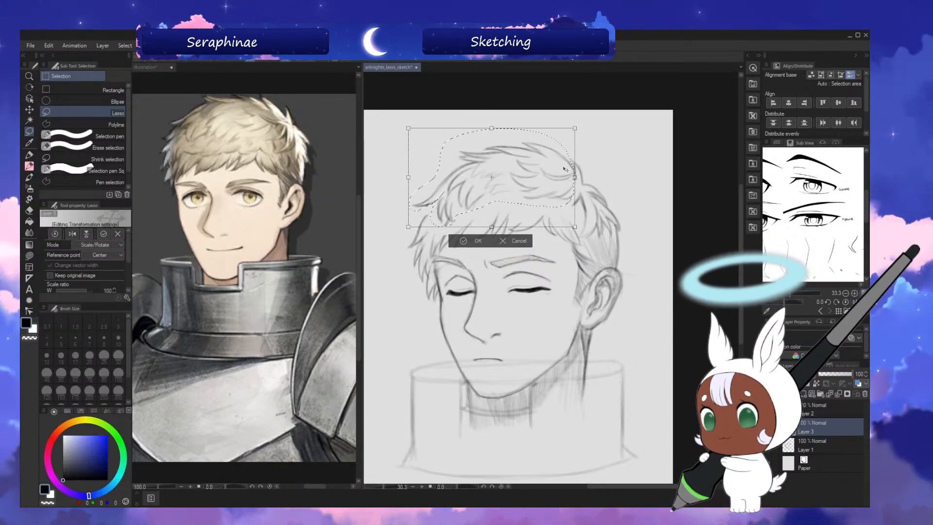
click(475, 240)
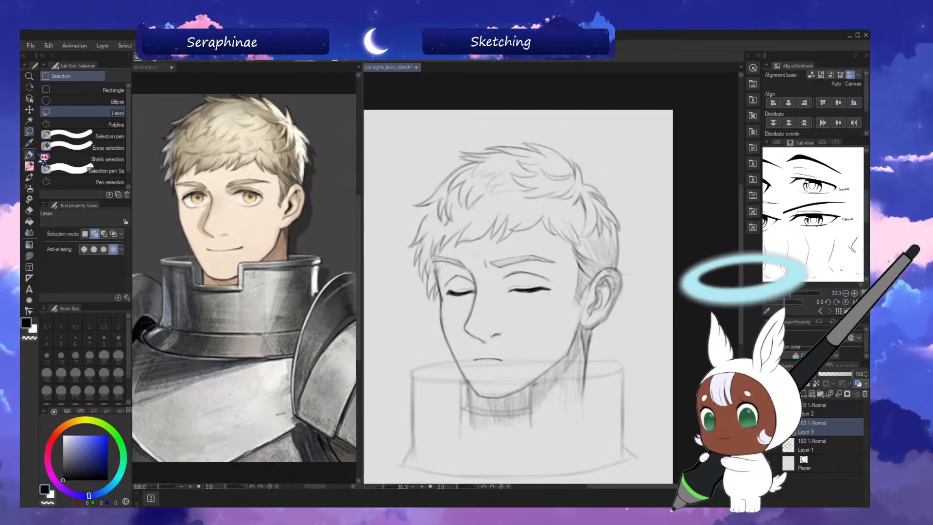
Blend the raised hair into the front locks with brush size 60, checking the shape in mirrored view.
click(30, 177)
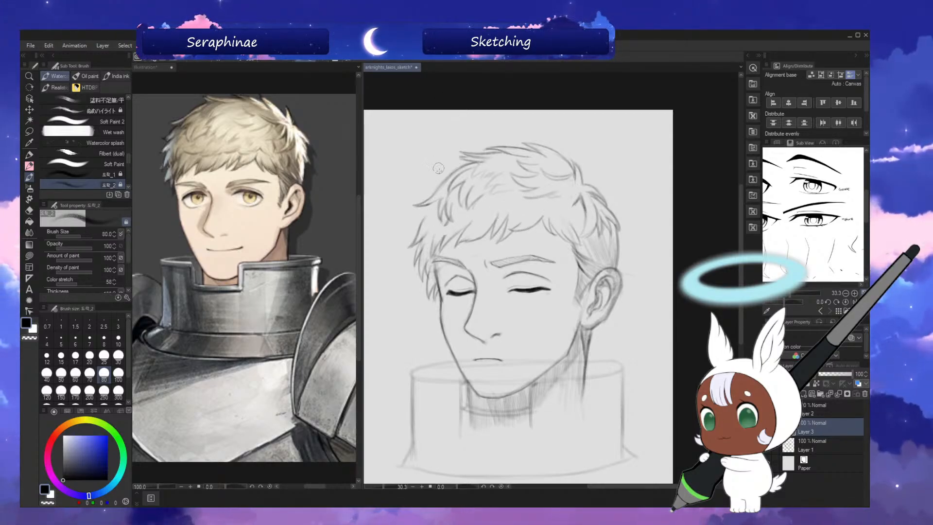
key(bracketleft)
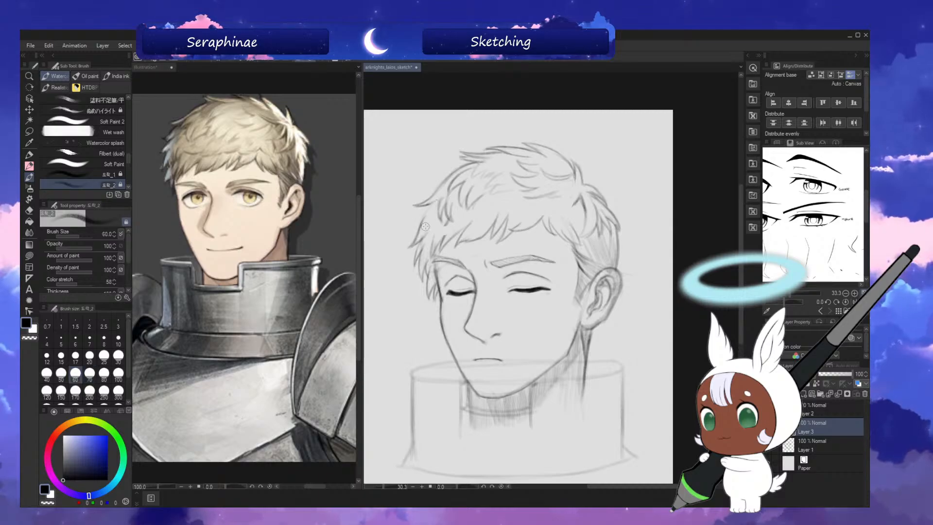
key(h)
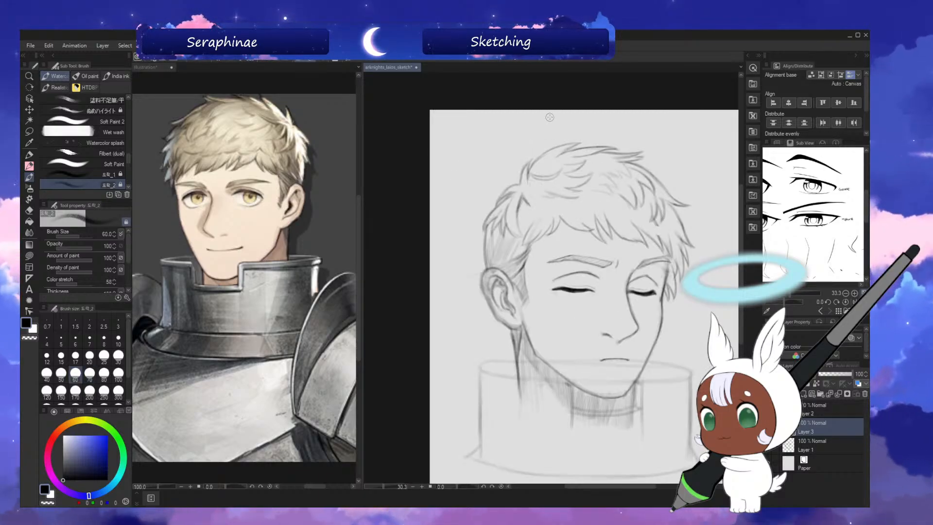
key(h)
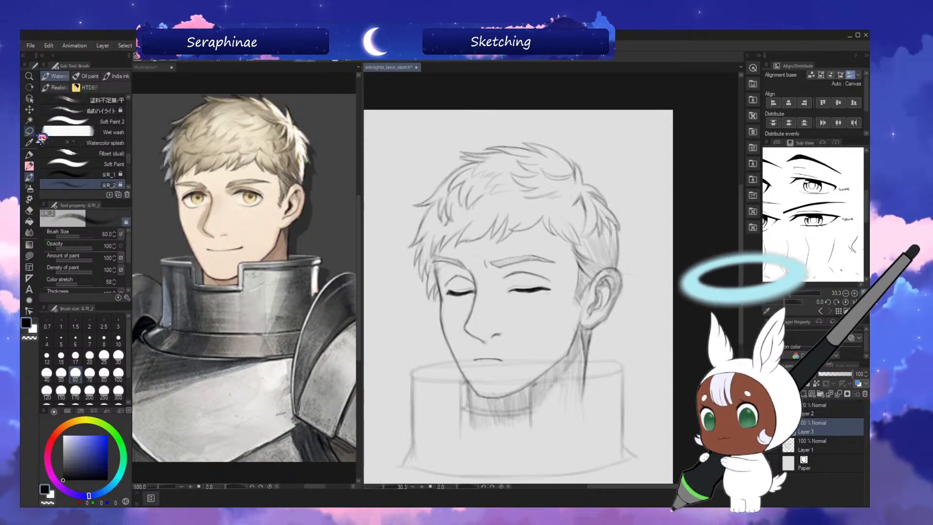
Lasso the hair at the back of the head, then widen and skew it outward with a free transform.
key(m)
drag(590, 174, 575, 190)
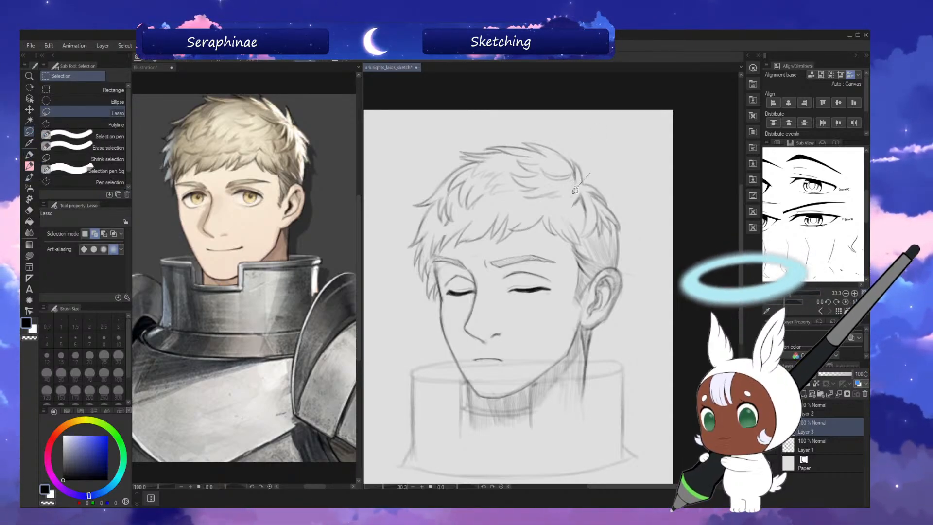
drag(643, 232, 594, 174)
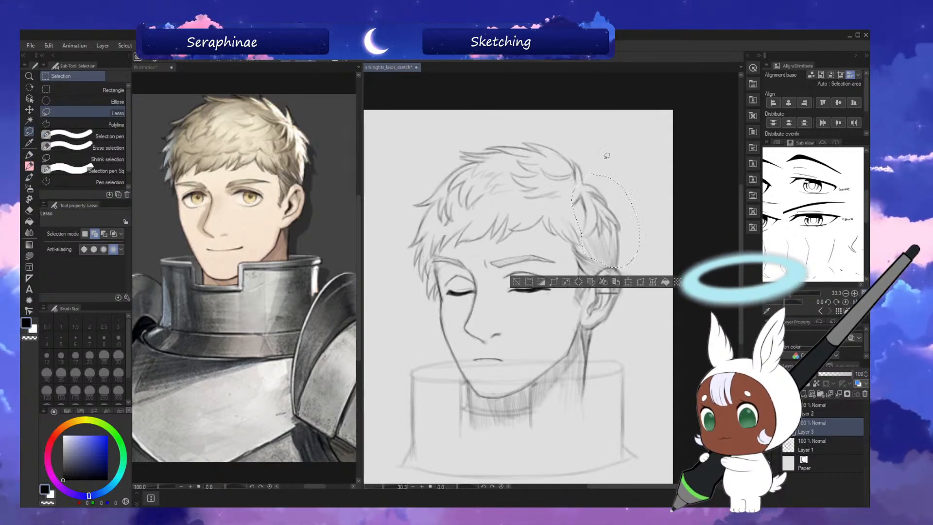
key(ctrl+t)
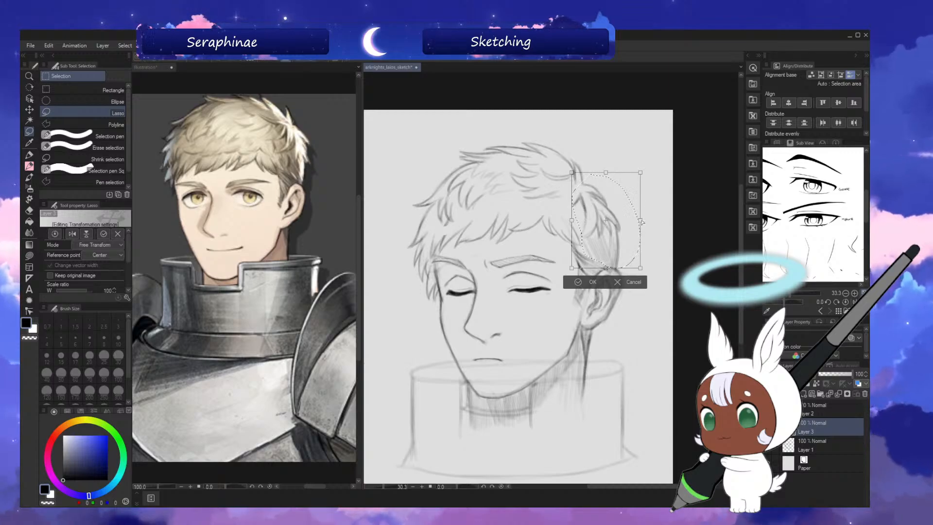
drag(641, 221, 646, 220)
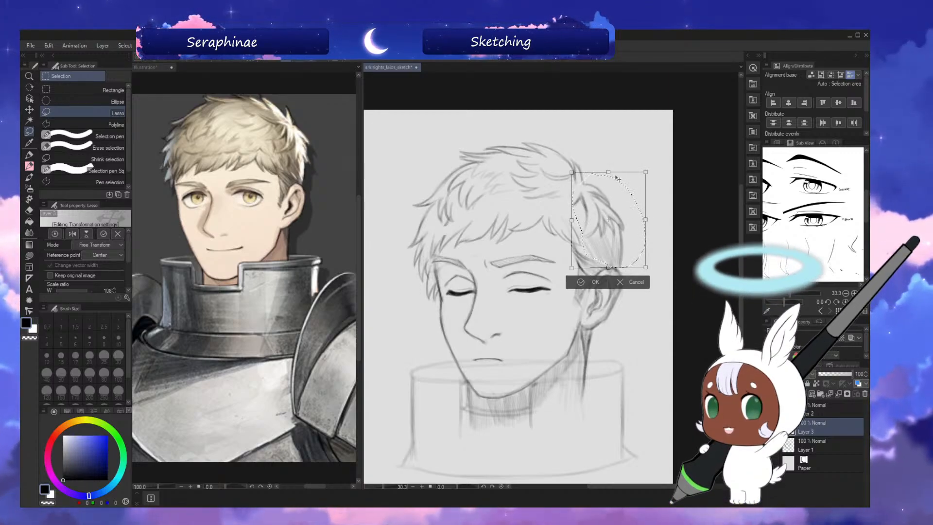
drag(610, 172, 614, 170)
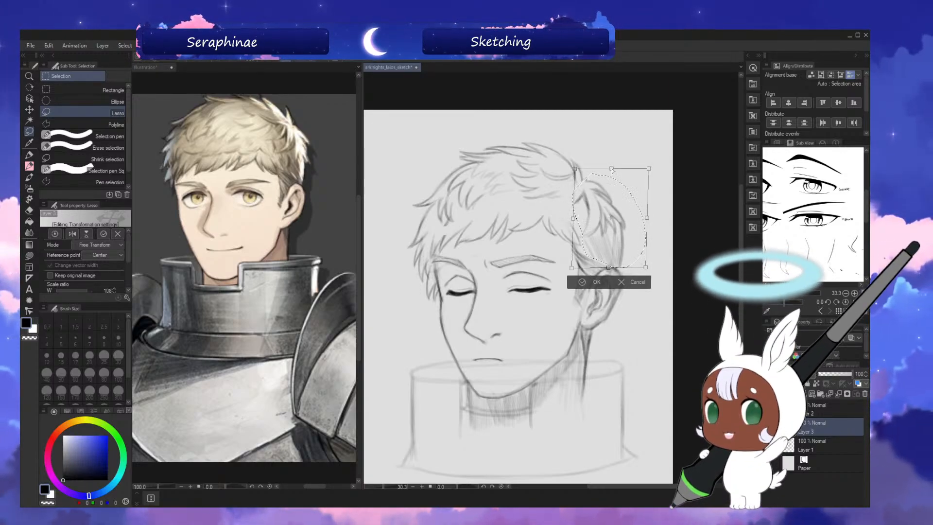
click(597, 282)
Save the sketch and redraw the upper tuft at the back of the head with brush size 30 in mirrored view.
key(h)
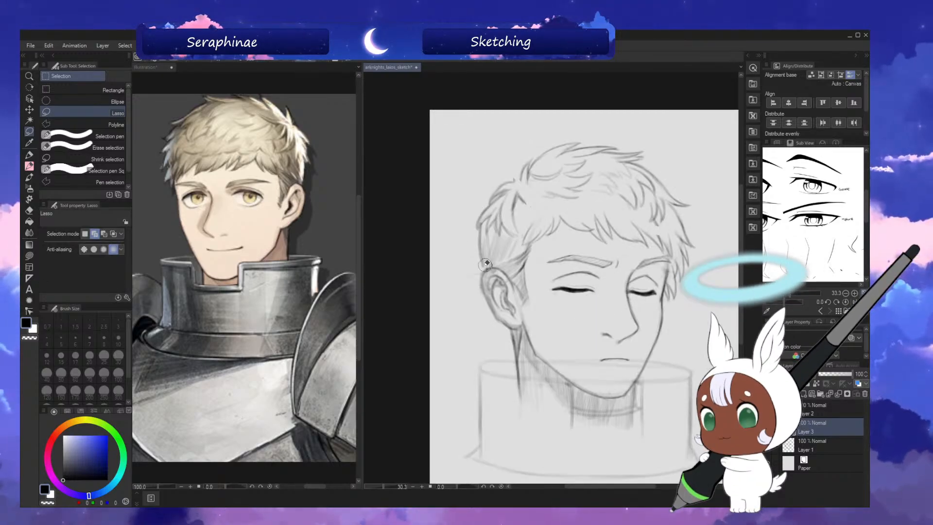
key(e)
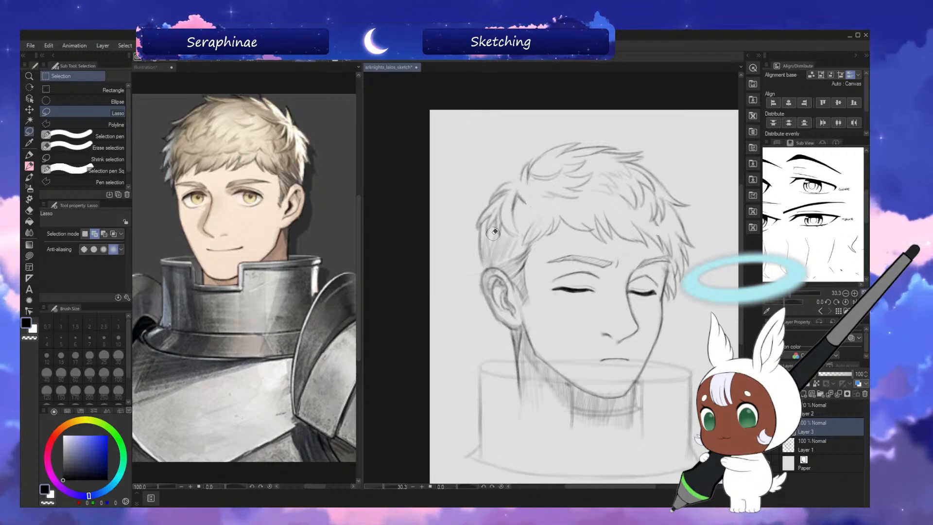
click(30, 177)
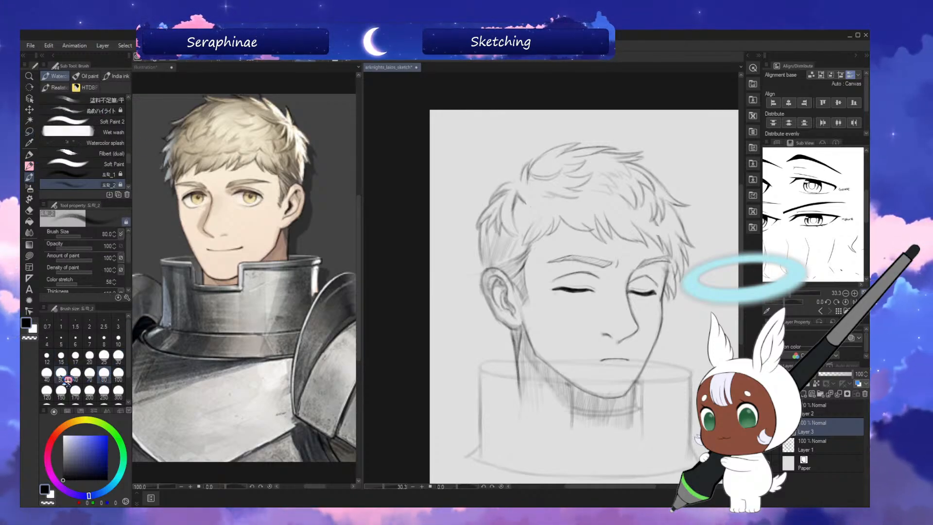
key(ctrl+s)
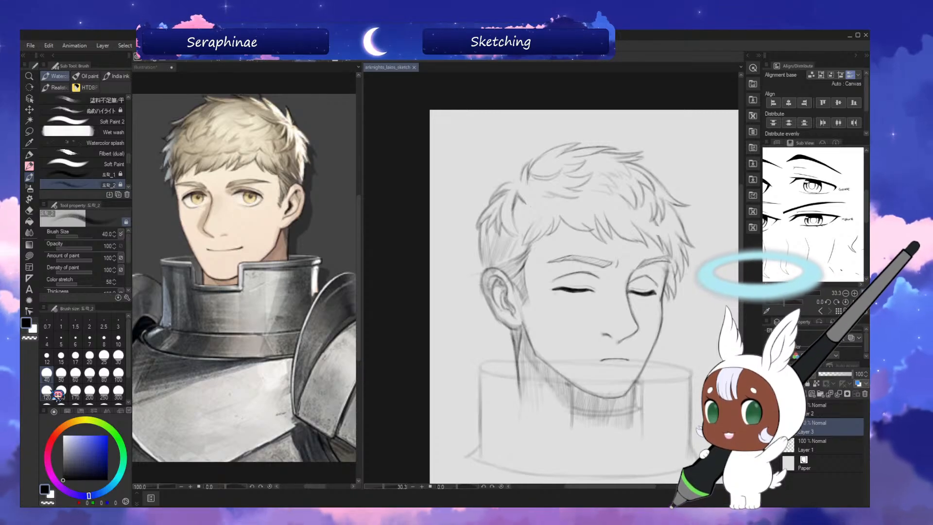
drag(612, 247, 612, 250)
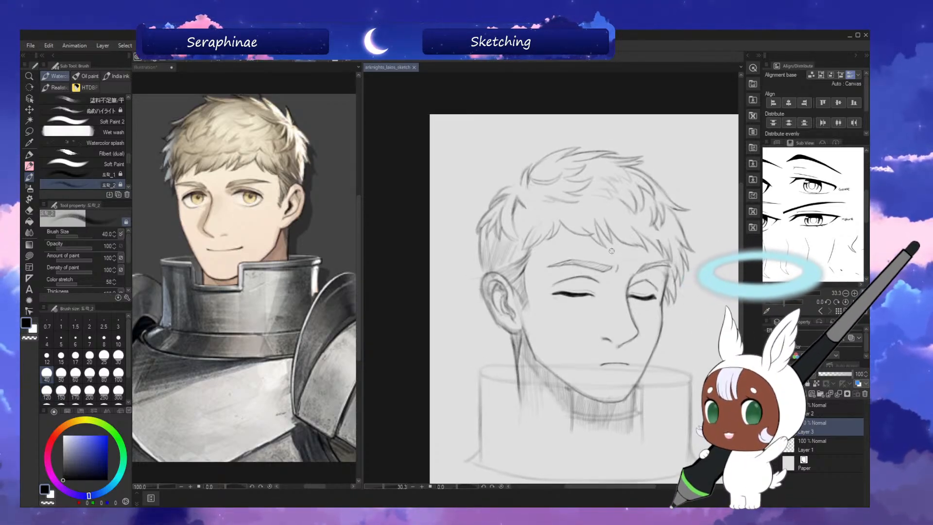
key([)
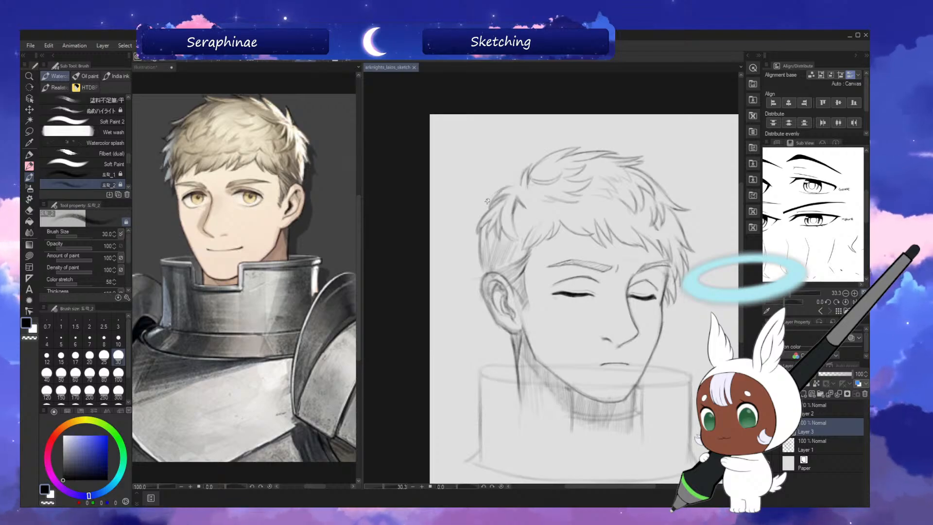
drag(495, 195, 511, 187)
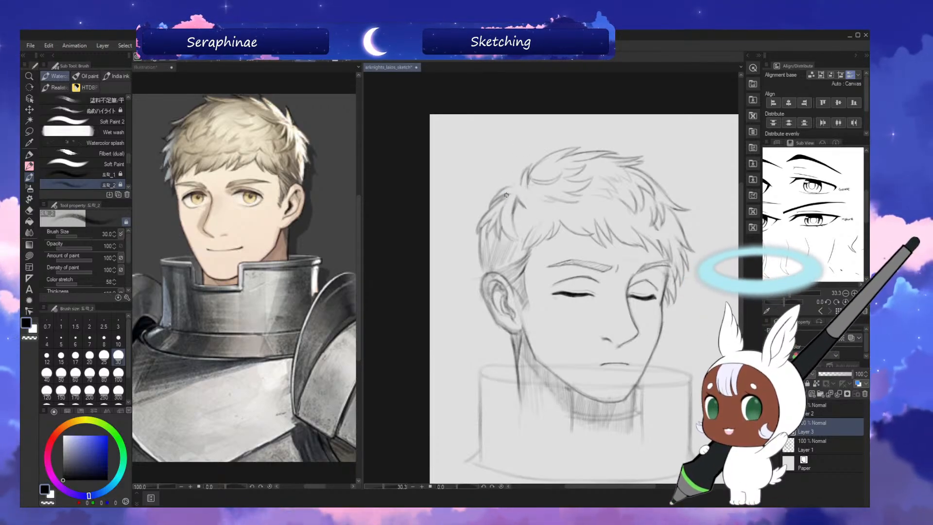
Clean and redraw the crown outline with small pointed tufts, alternating between mirrored and normal view.
key(h)
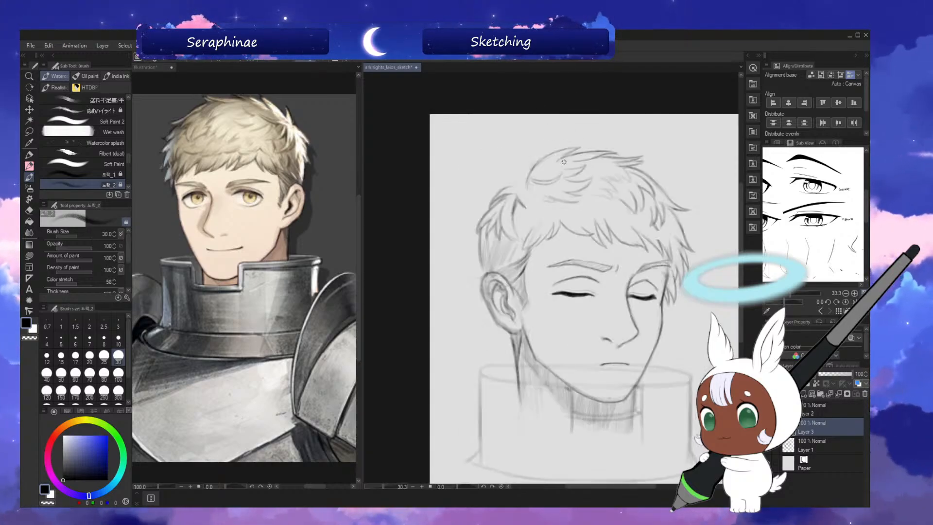
key(h)
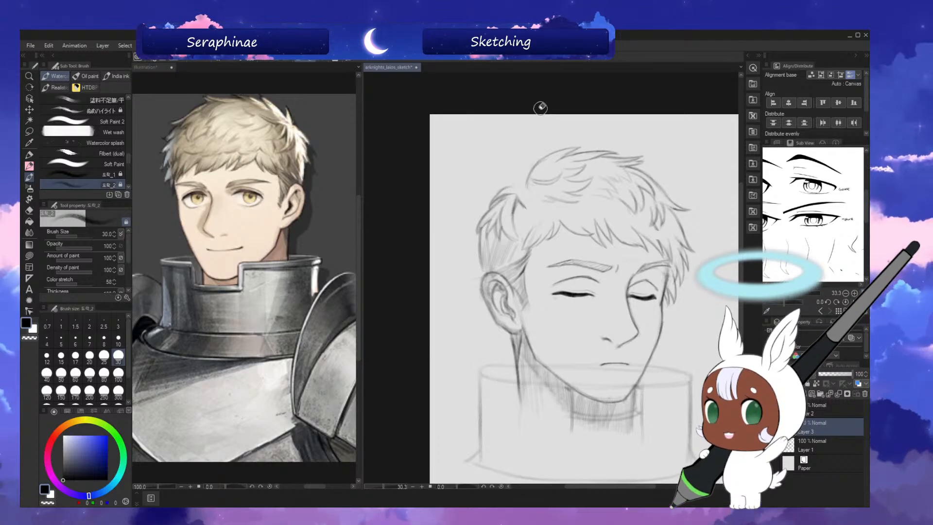
key(h)
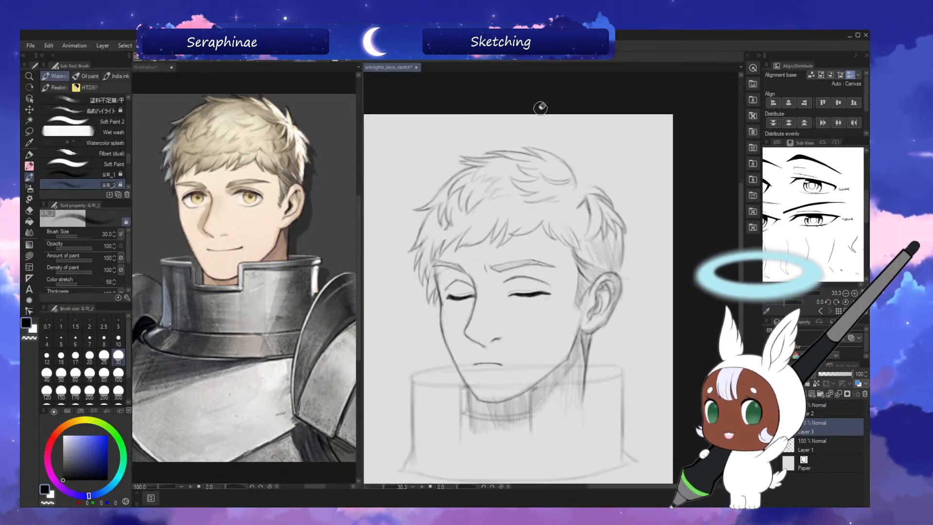
key(h)
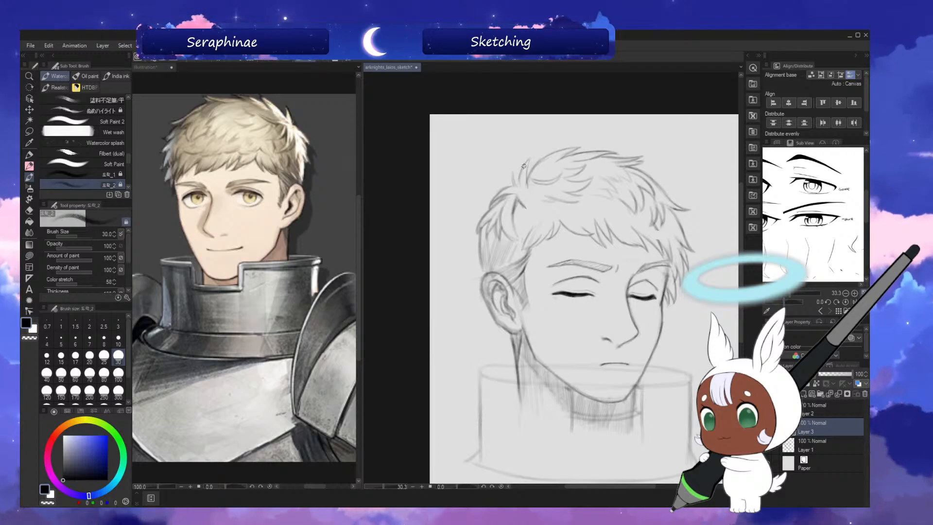
key(h)
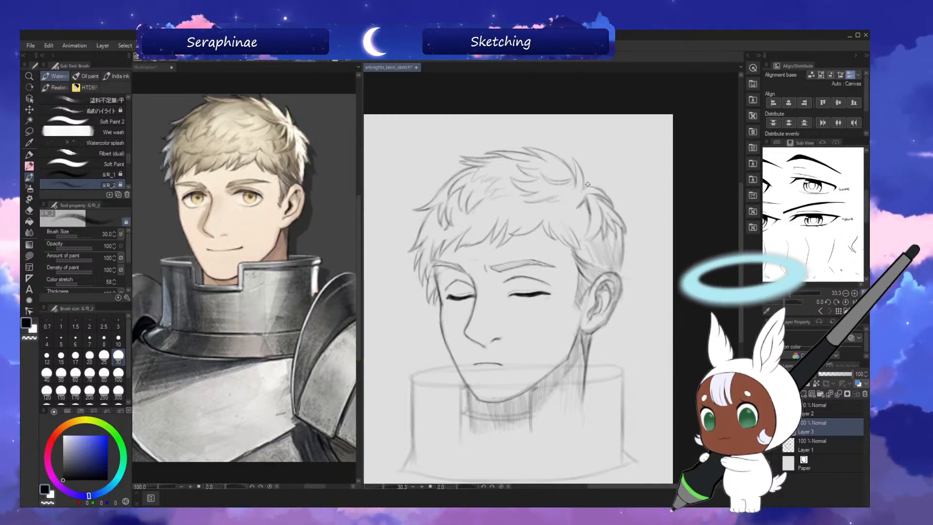
key(h)
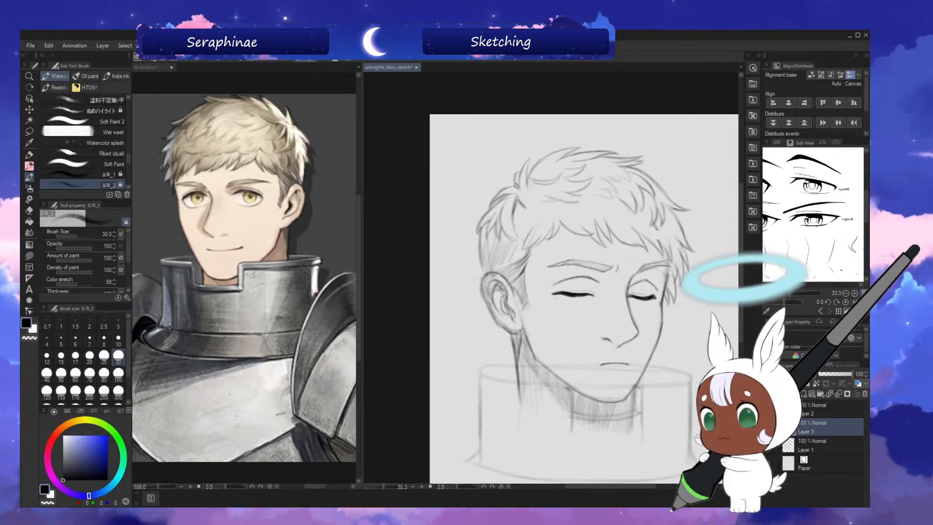
Draw curved locks above the fringe in normal view and clean them with transparent colour at brush size 40.
key(h)
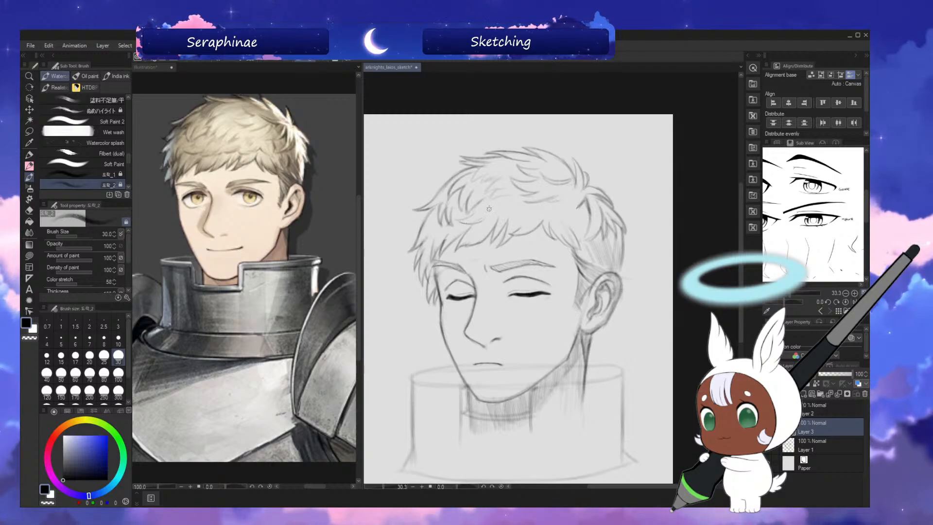
key(bracketright)
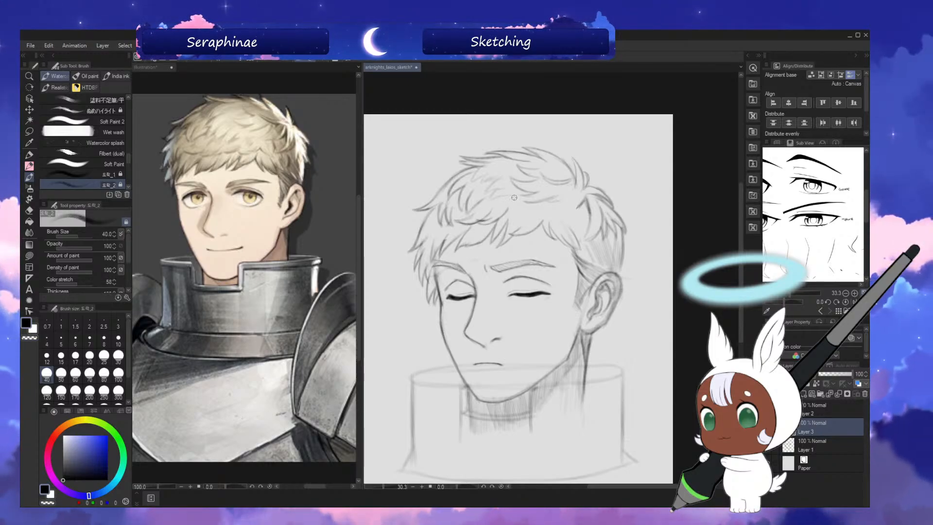
key(c)
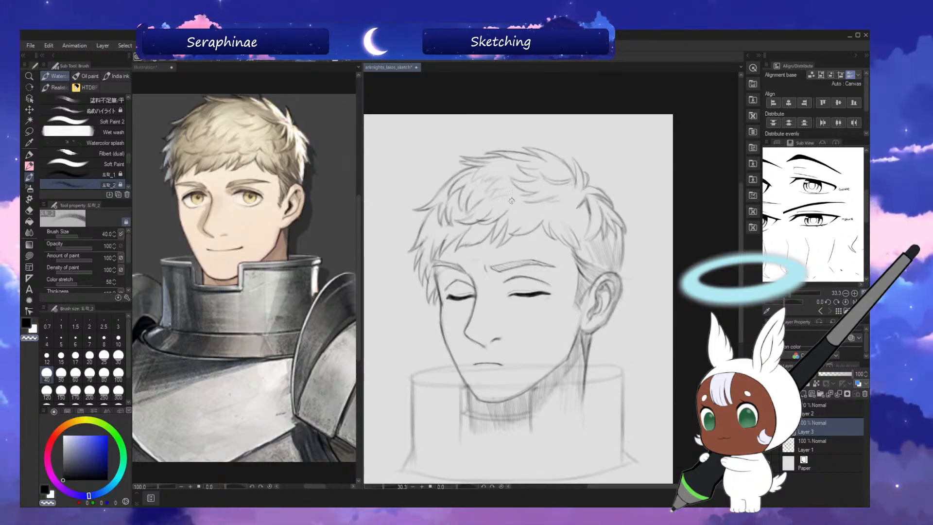
key(c)
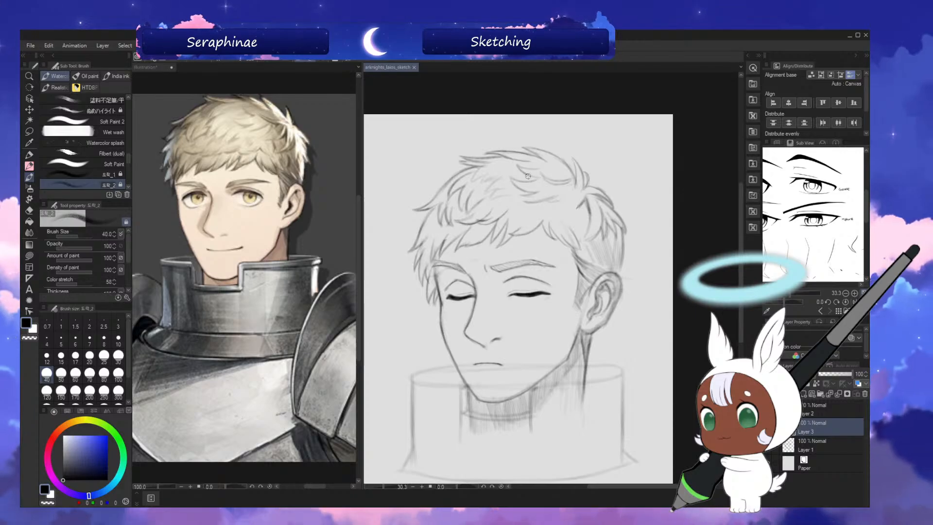
Add layered locks across the middle of the hair towards the crown with brush size 30.
drag(715, 256, 716, 253)
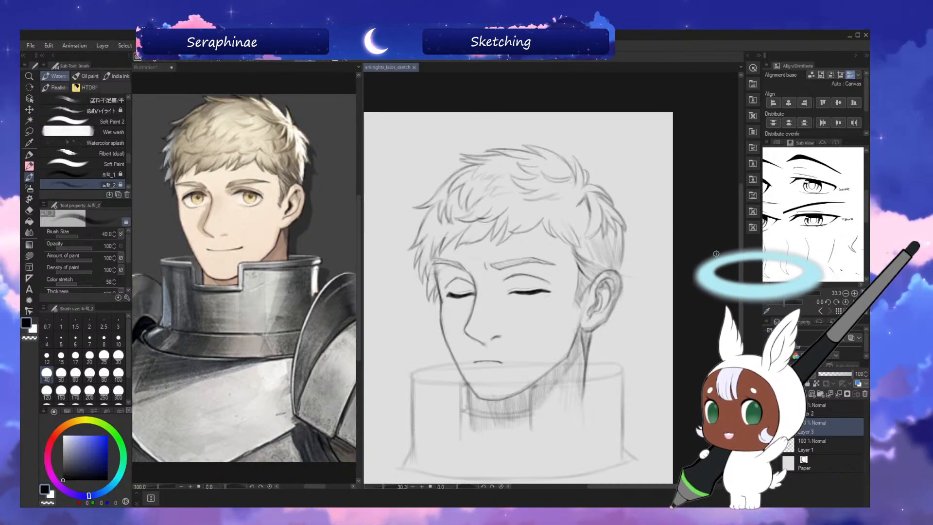
drag(742, 246, 741, 242)
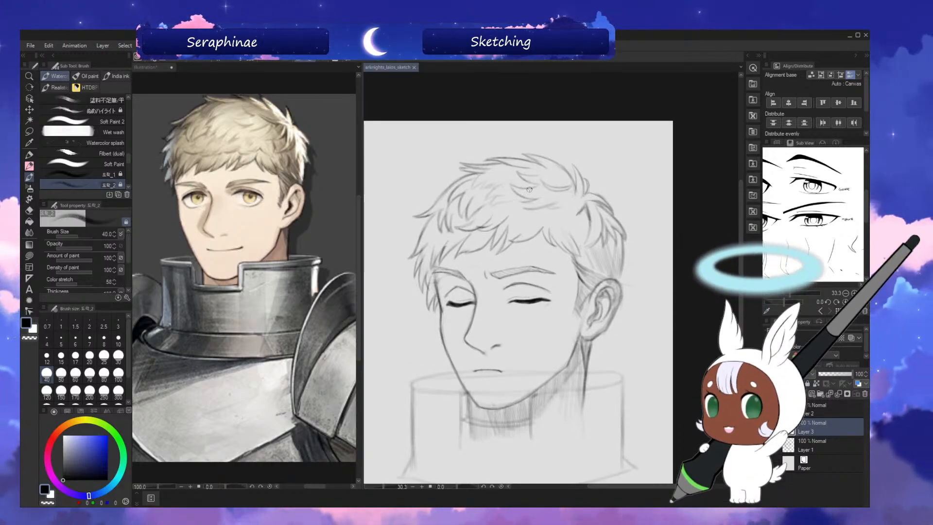
key(bracketleft)
drag(521, 211, 523, 204)
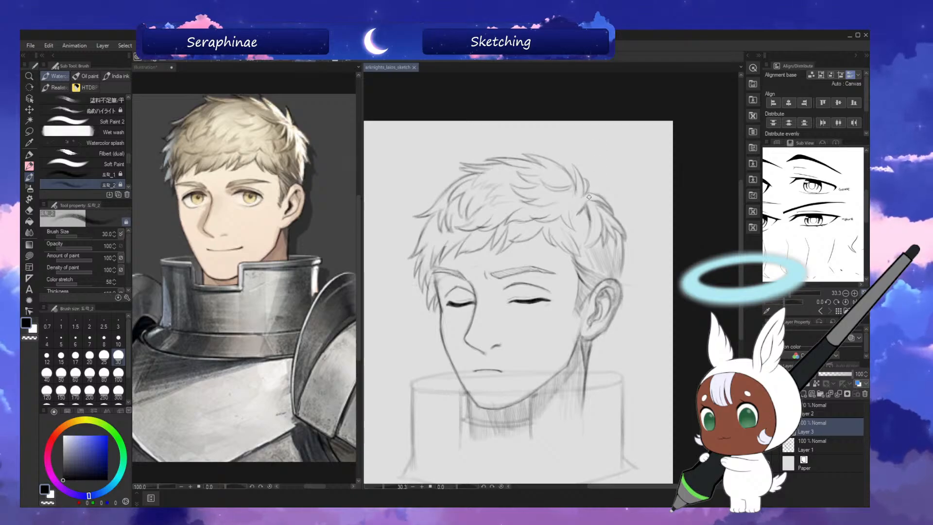
Refine the locks at the back of the crown, checking them in mirrored and normal view, and save the sketch.
key(h)
key(h)
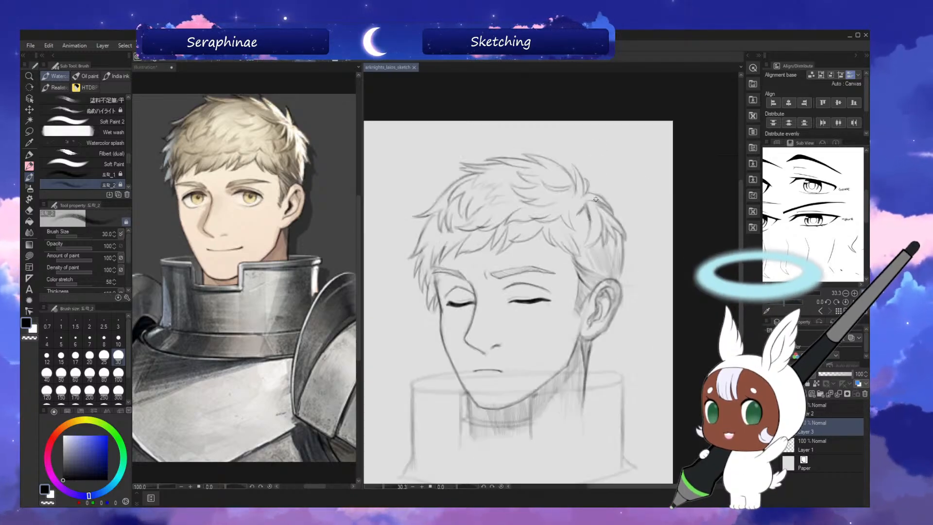
scroll(734, 241, down, 3)
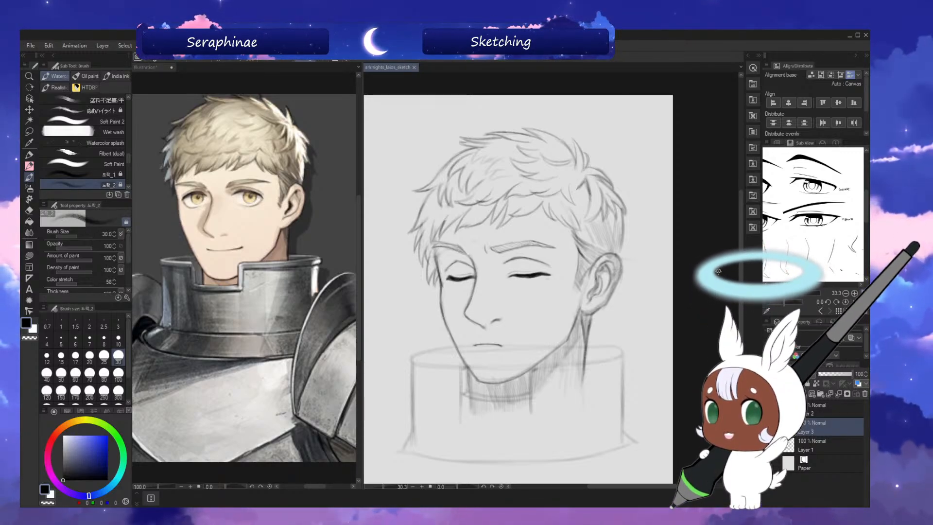
key(h)
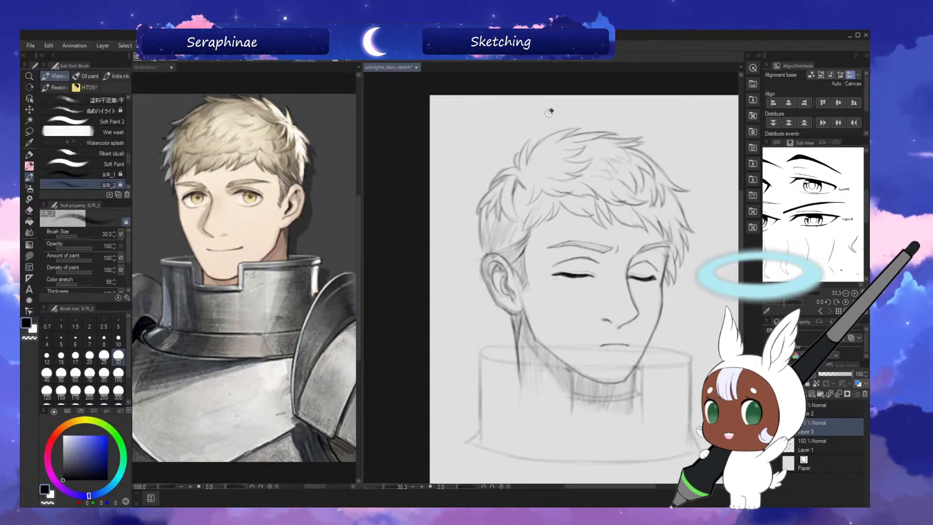
key(h)
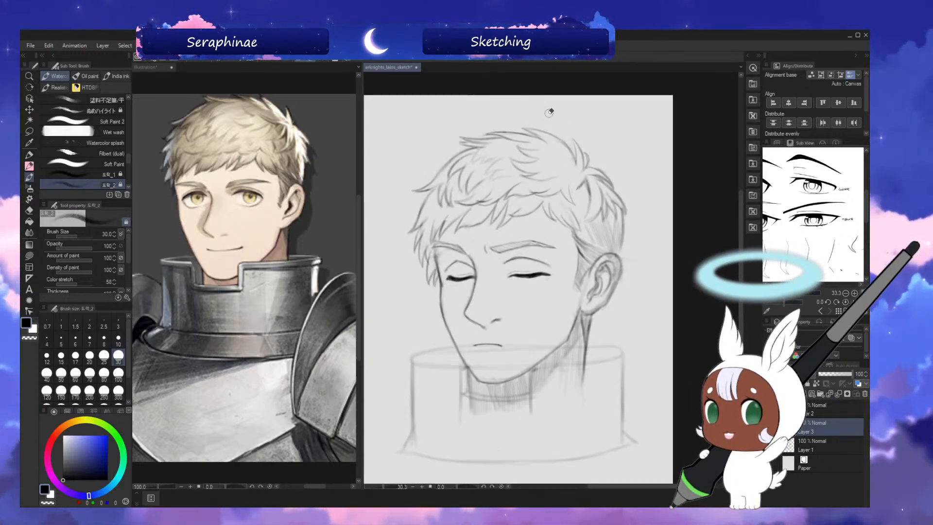
key(h)
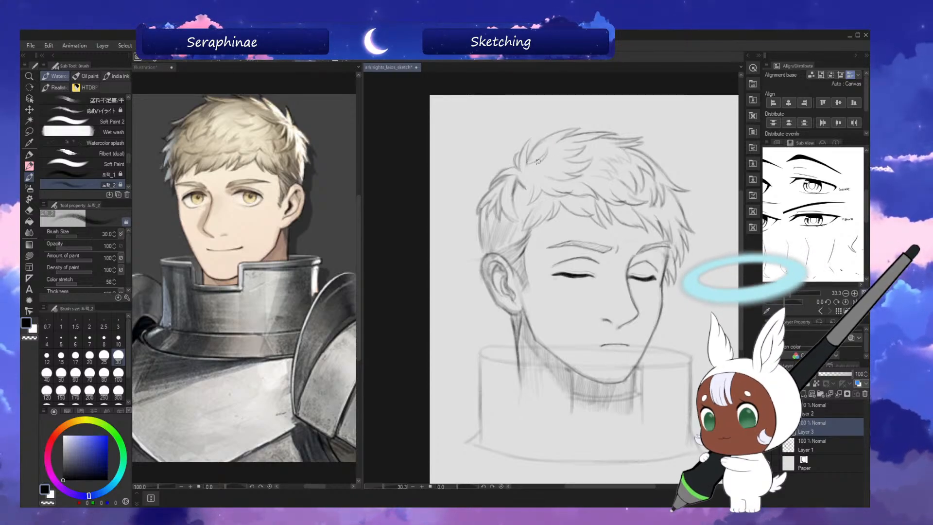
key(h)
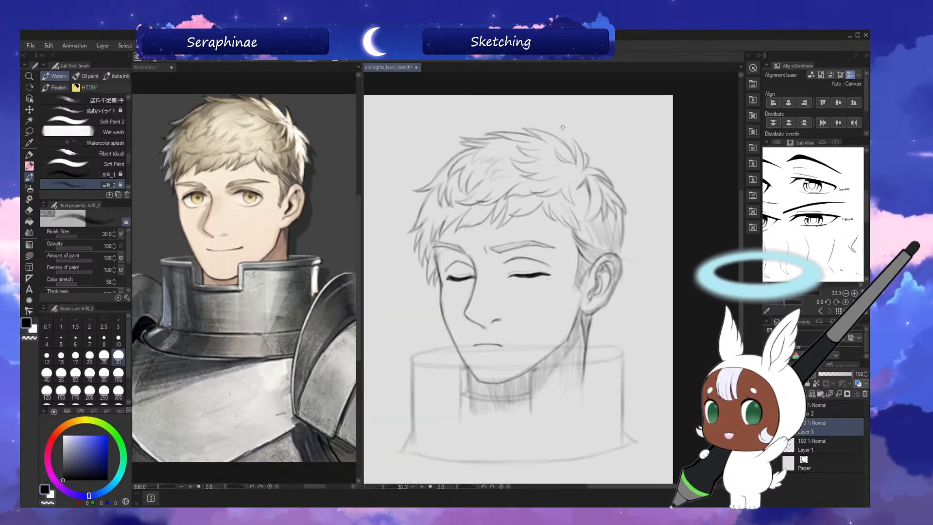
key(ctrl+s)
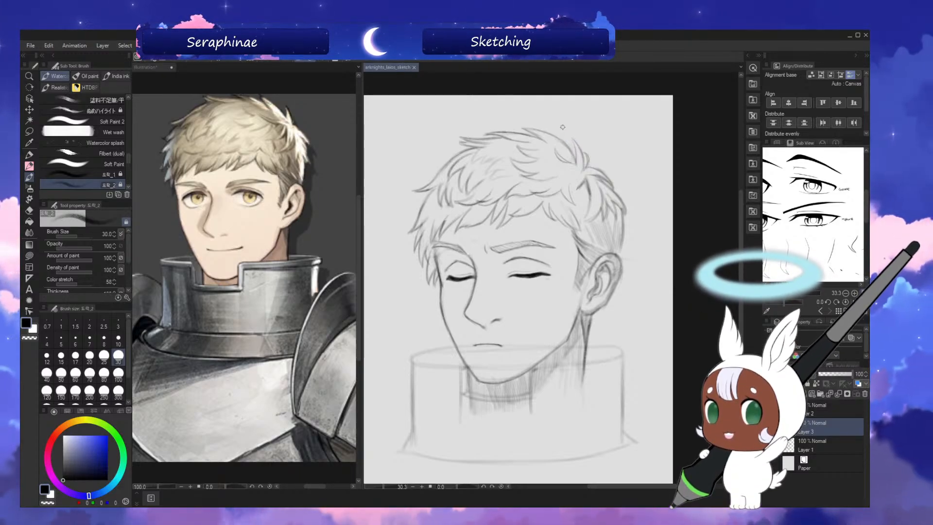
Add short curved locks beside the crown, clean them with transparent colour in a rotated view, and save the sketch.
key(h)
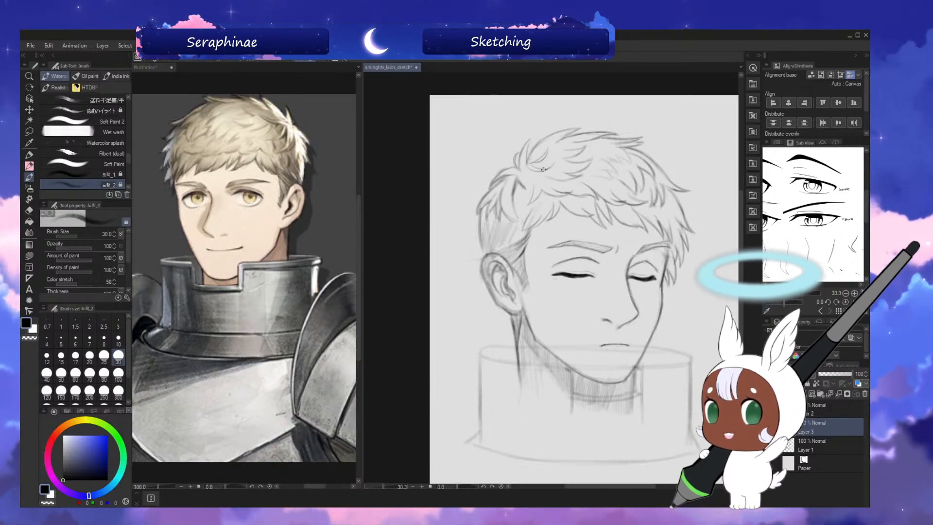
key(h)
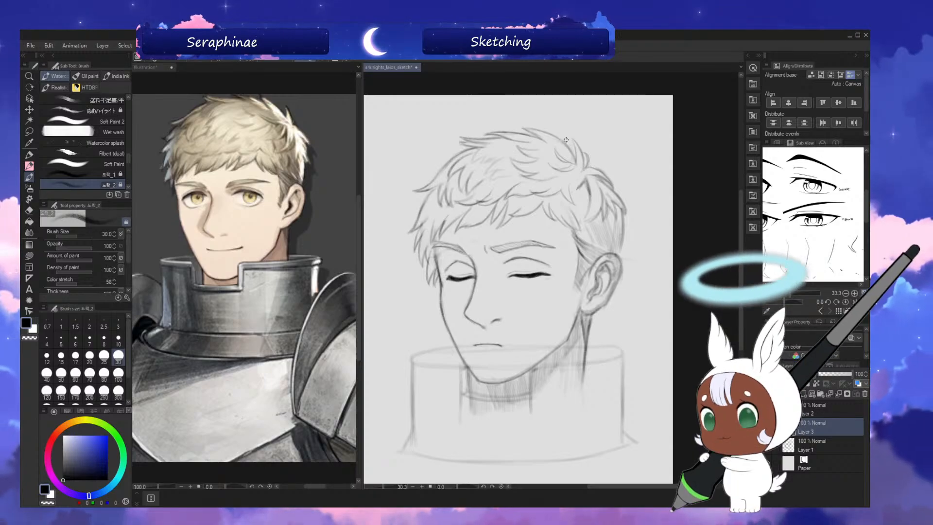
key(asciicircum)
key(asciicircum)
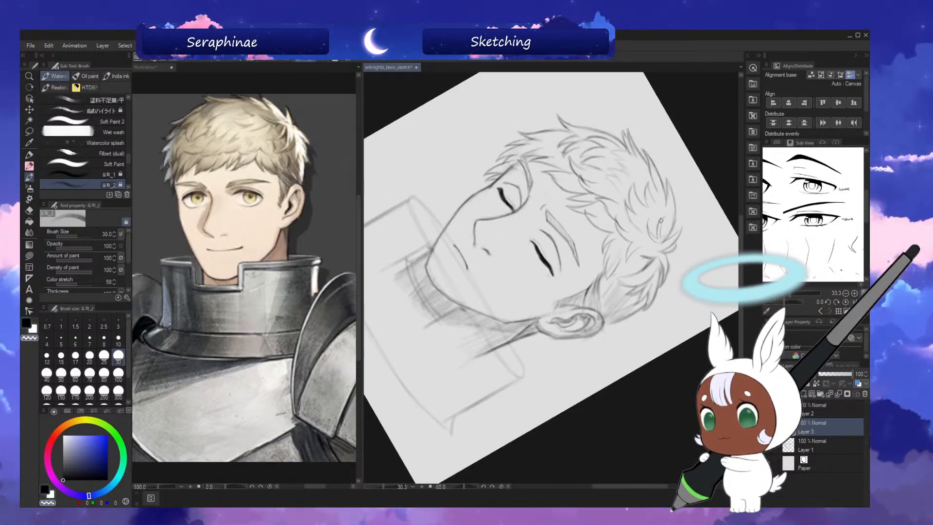
key(minus)
key(minus)
key(minus)
key(minus)
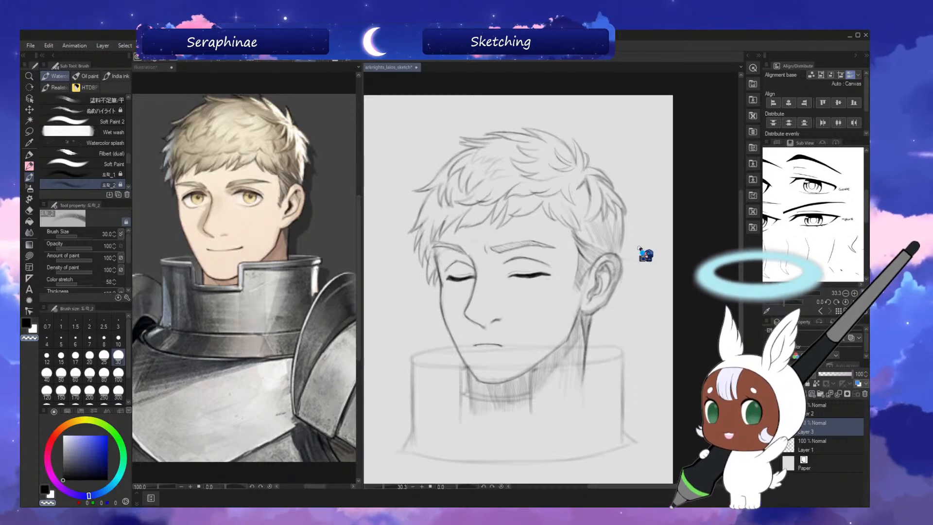
key(ctrl+s)
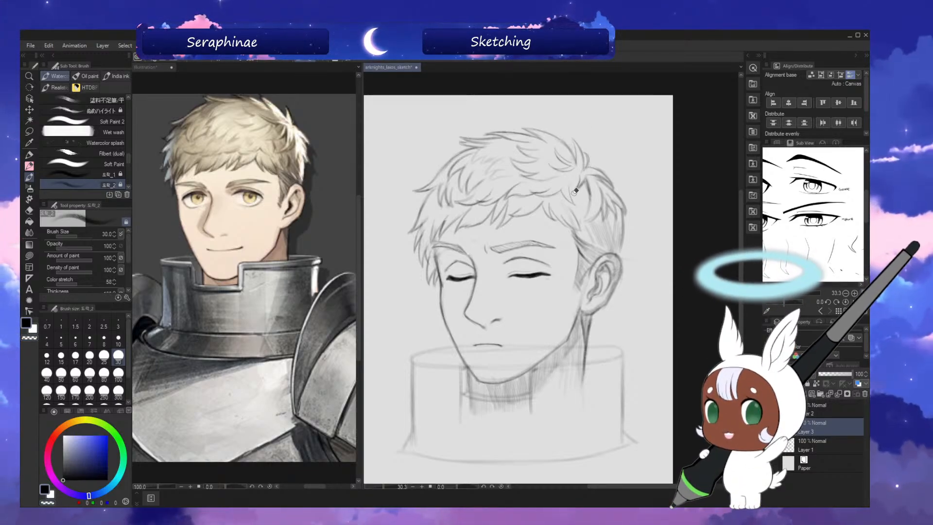
Touch up the strands just below the crown tuft in mirrored view with brush size 30 and save the sketch.
key(h)
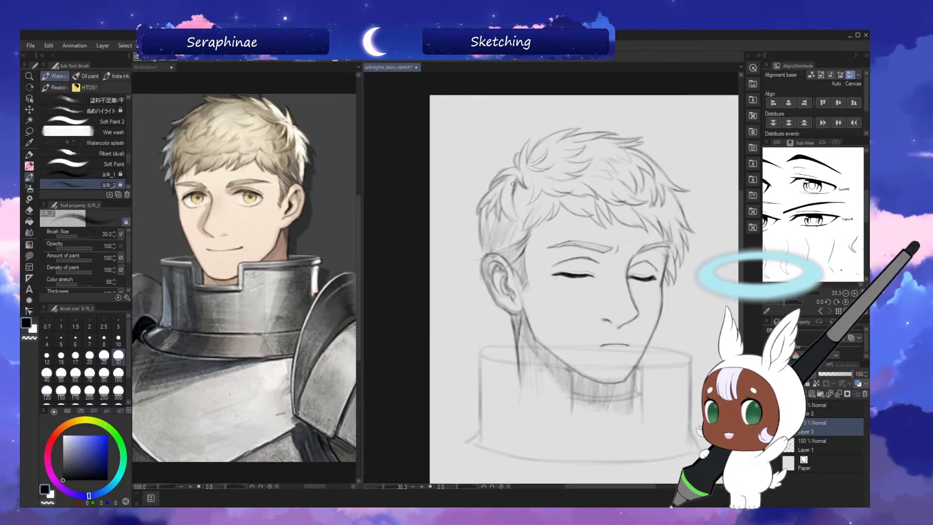
key(h)
key(ctrl+s)
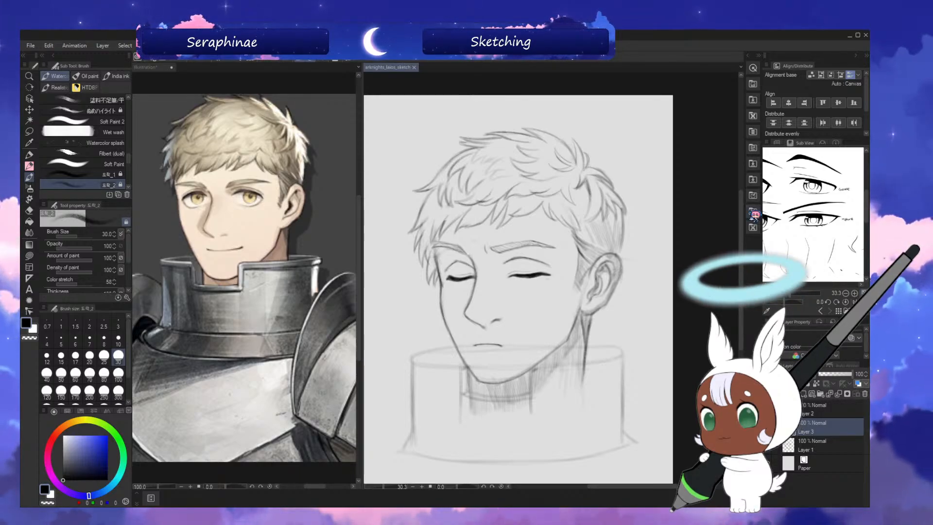
Shade the underside of the fringe above the forehead with brush size 50 and save the sketch.
key(bracketright)
key(bracketright)
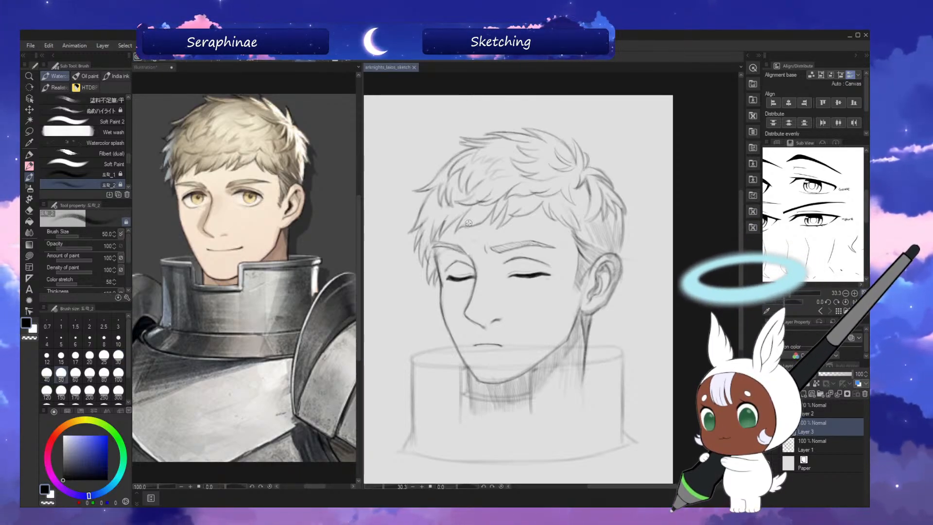
drag(472, 221, 475, 216)
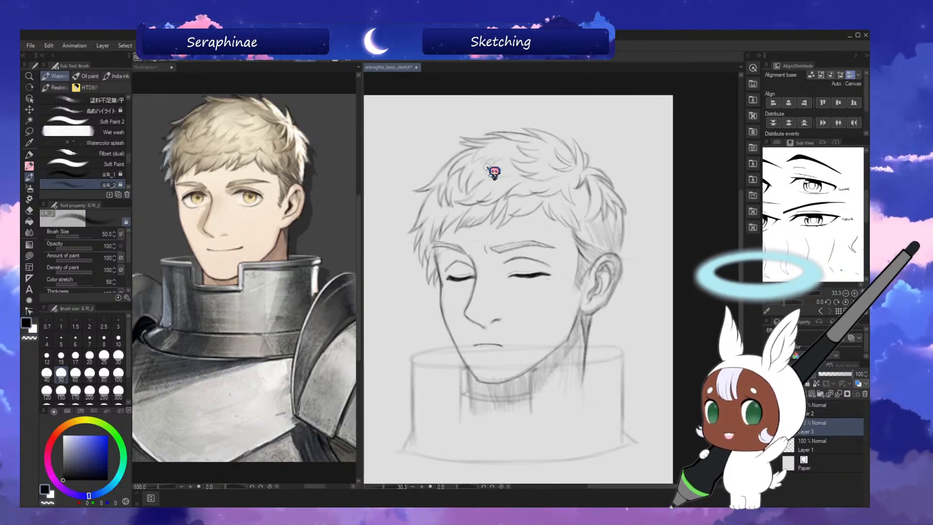
key(ctrl+s)
Refine the strands of the back hair and fringe with brush size 30, switching between mirrored and normal view.
key(h)
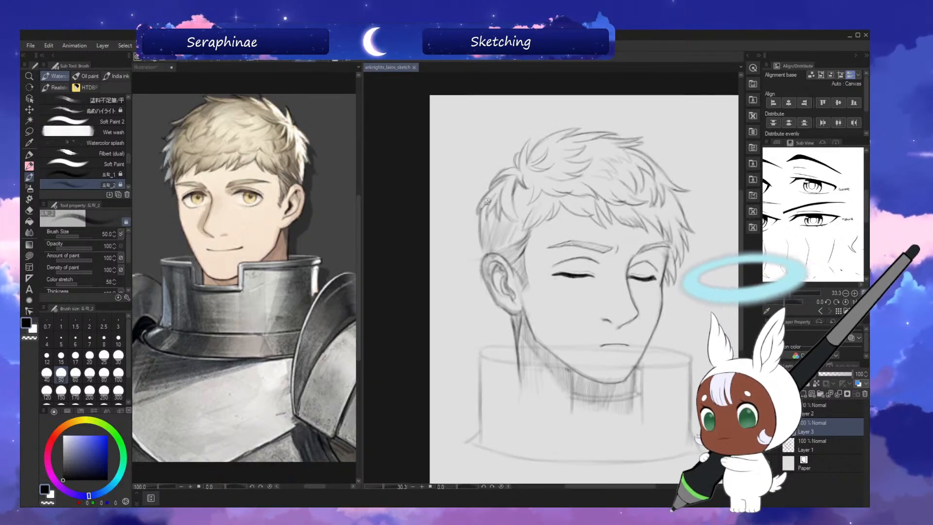
key(bracketleft)
key(bracketleft)
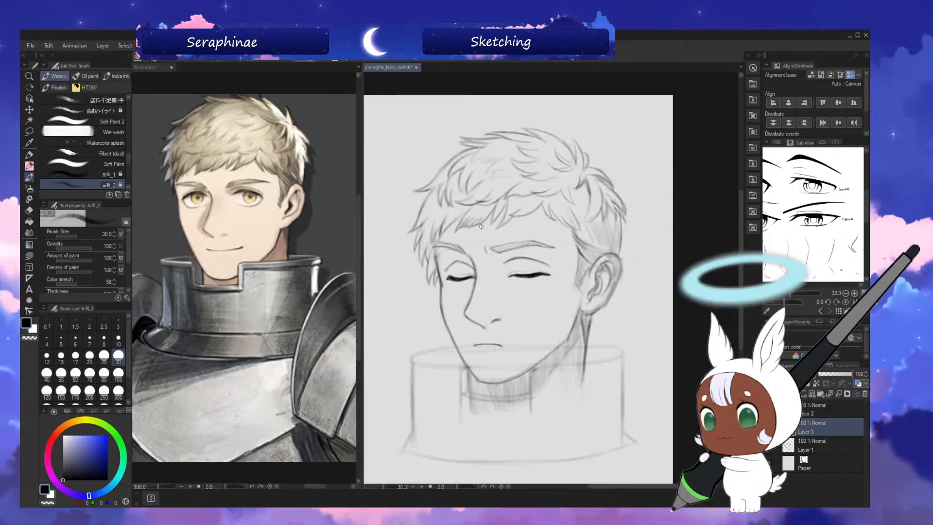
key(h)
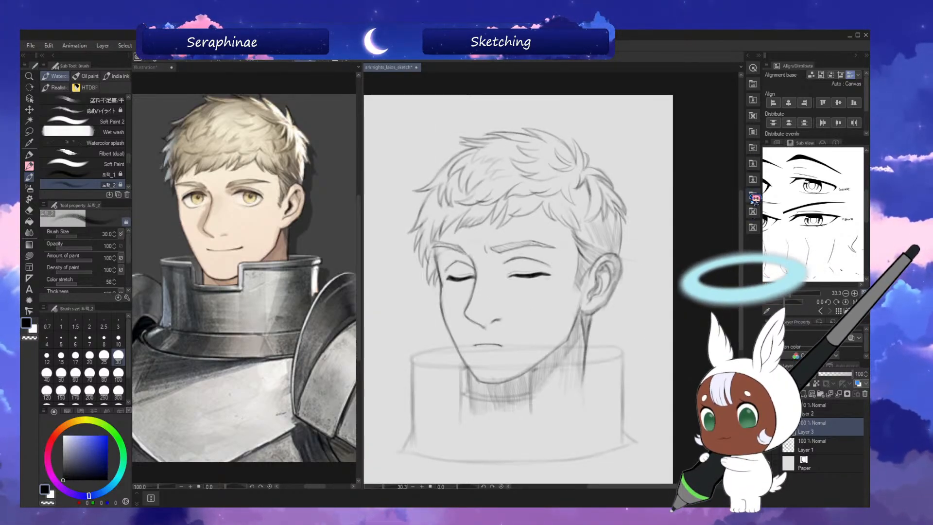
drag(742, 210, 742, 187)
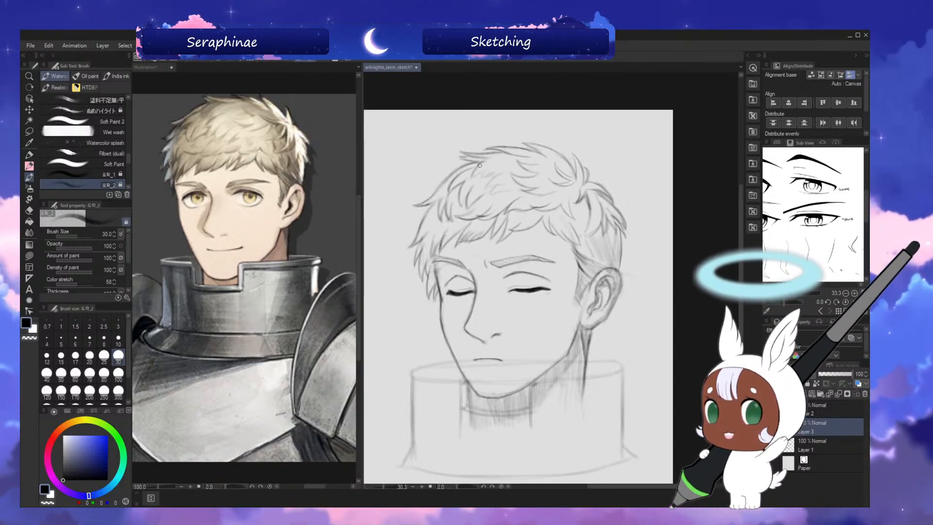
Shade the front, top and fringe locks of the hair, enlarging the brush in stages from size 50 to 80.
key(bracketright)
key(bracketright)
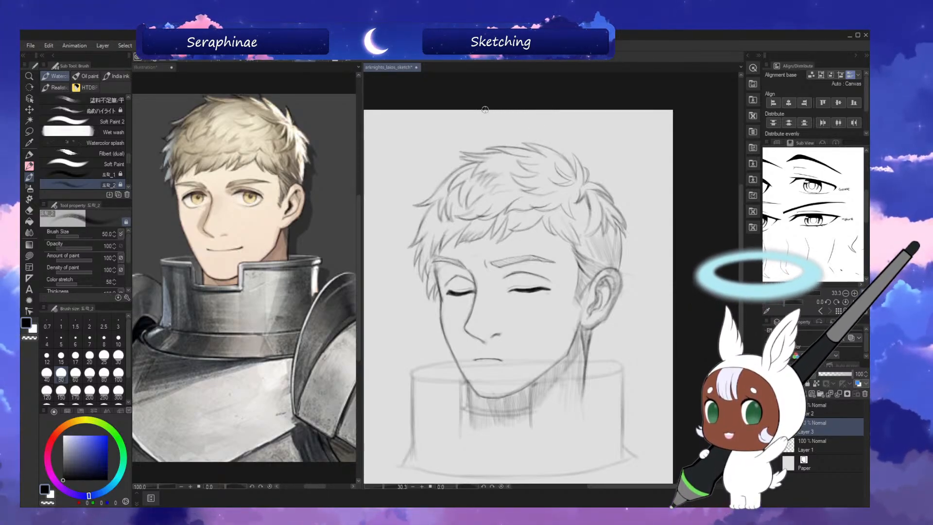
key(bracketright)
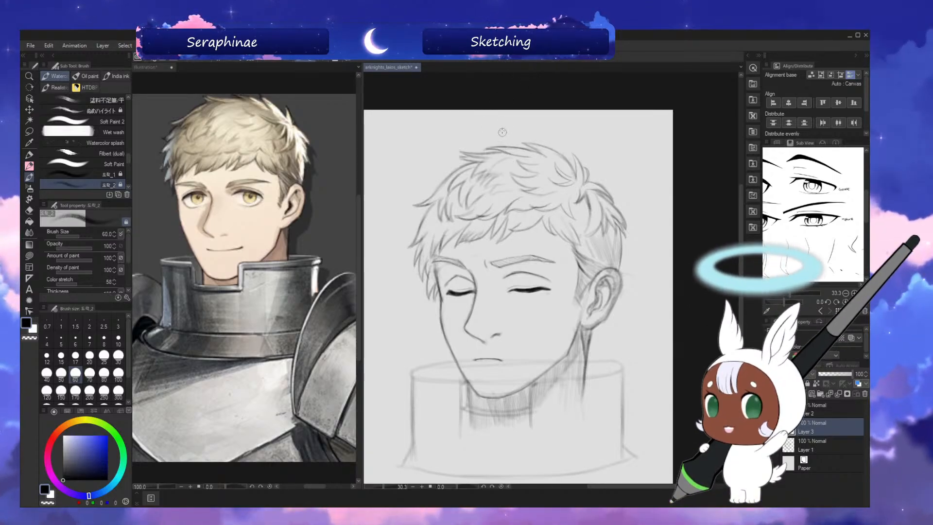
key(bracketright)
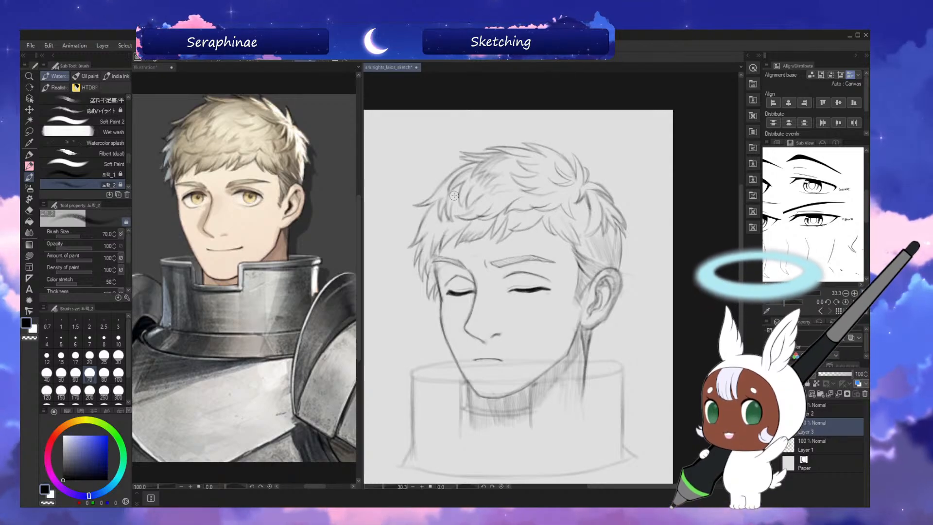
scroll(456, 156, down, 1)
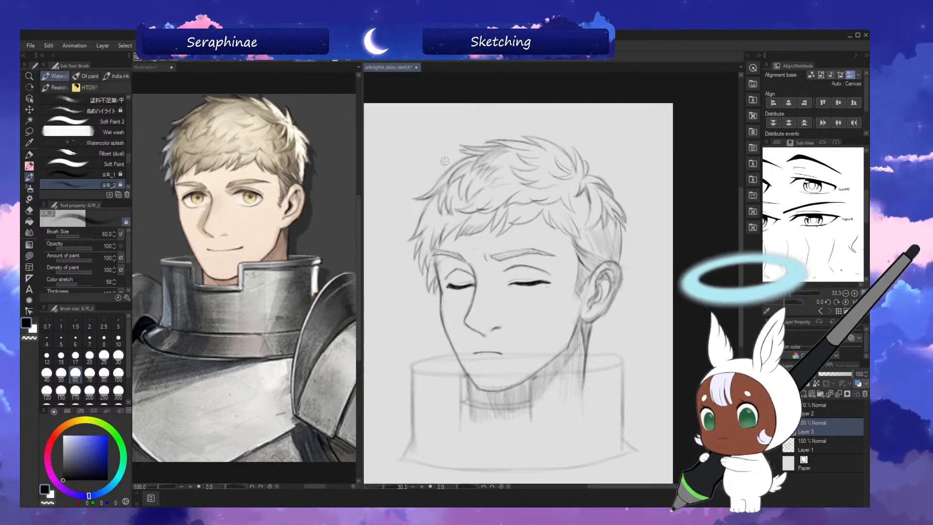
key(bracketright)
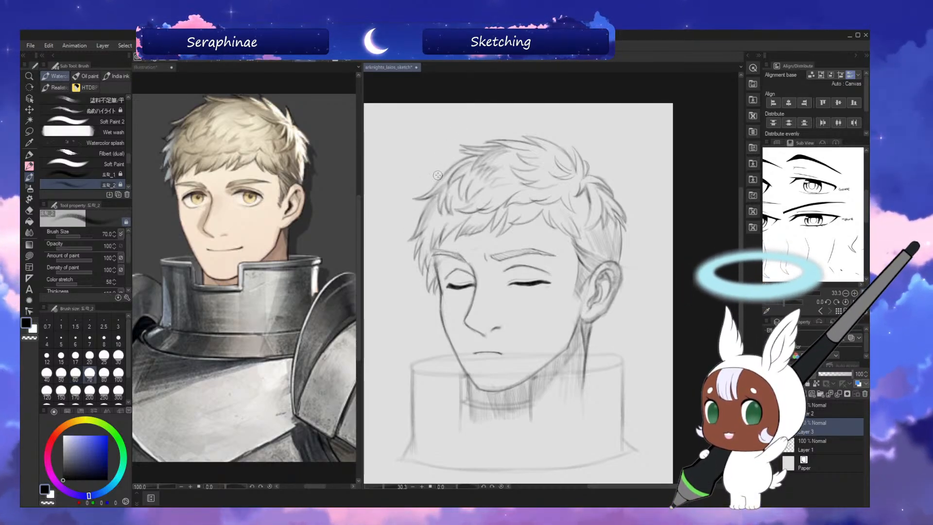
key(bracketright)
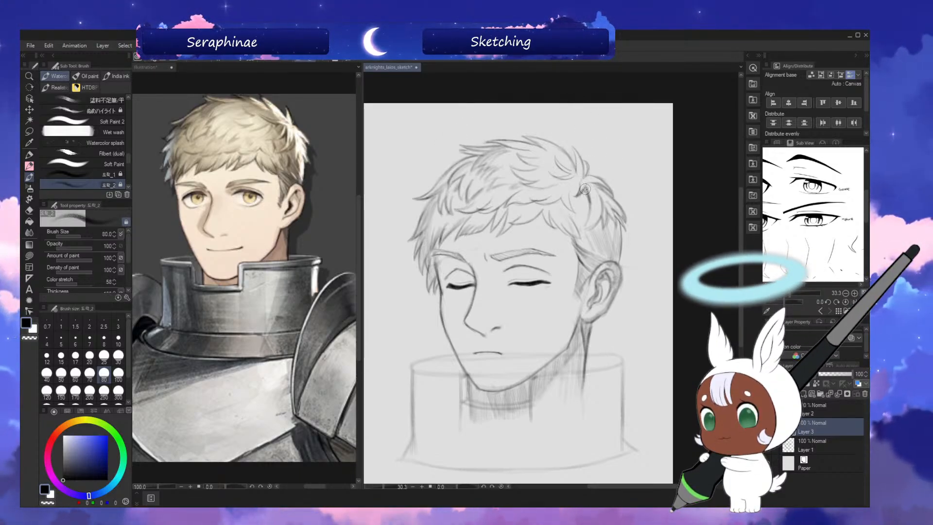
Darken the gap beneath the crown tuft with brush size 50, and continue the hair shading with size 70.
key(bracketleft)
key(bracketleft)
key(bracketleft)
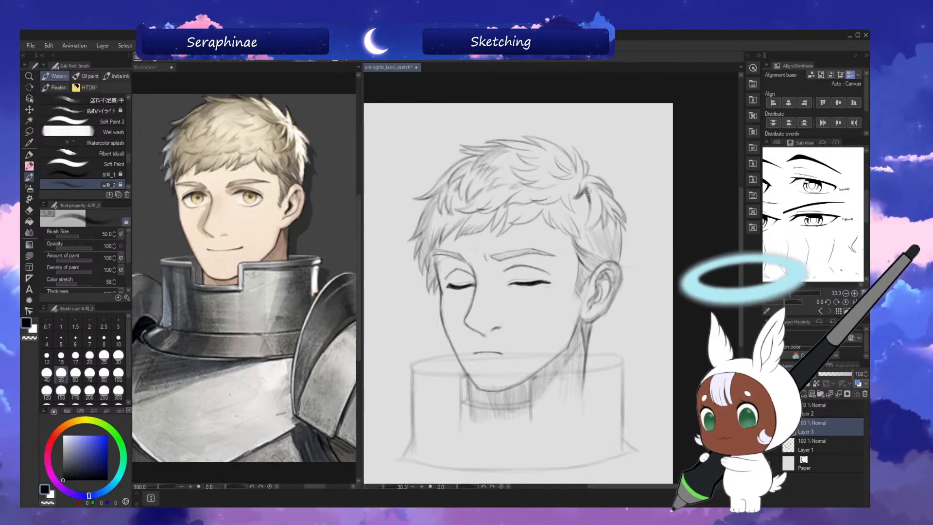
key(bracketright)
key(bracketright)
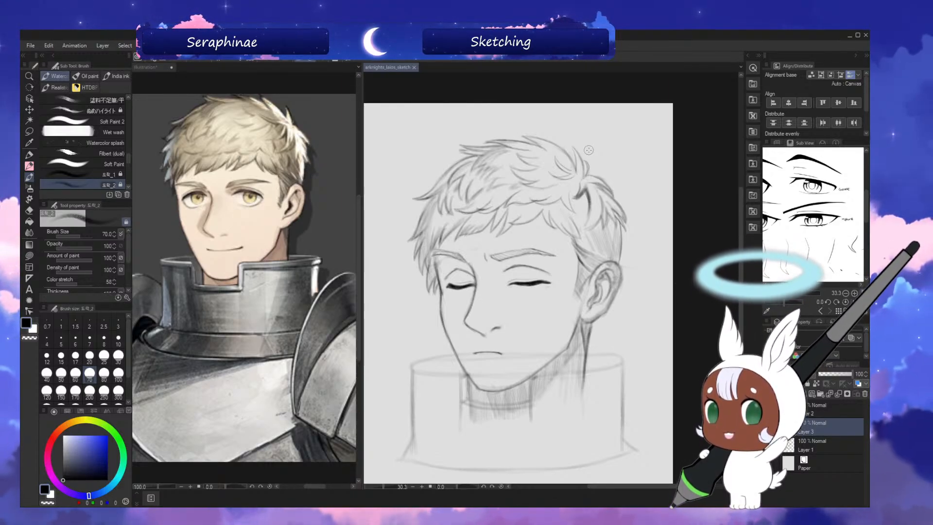
Select Layer 2 with the collar sketch and hide and show it to check what it contains.
click(827, 412)
click(768, 410)
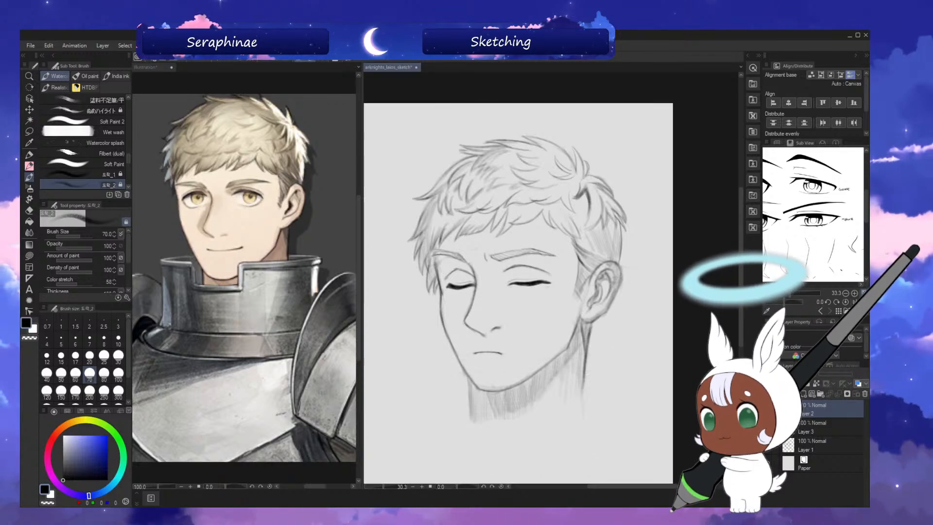
click(767, 409)
click(767, 409)
click(767, 409)
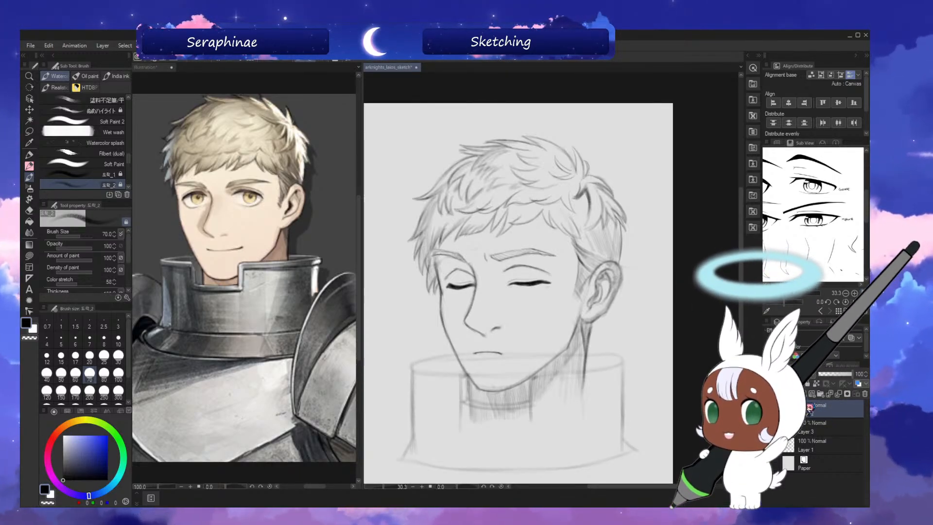
Redraw the left part of the collar's top rim beside the chin with brush size 60, and save the sketch.
drag(742, 247, 741, 263)
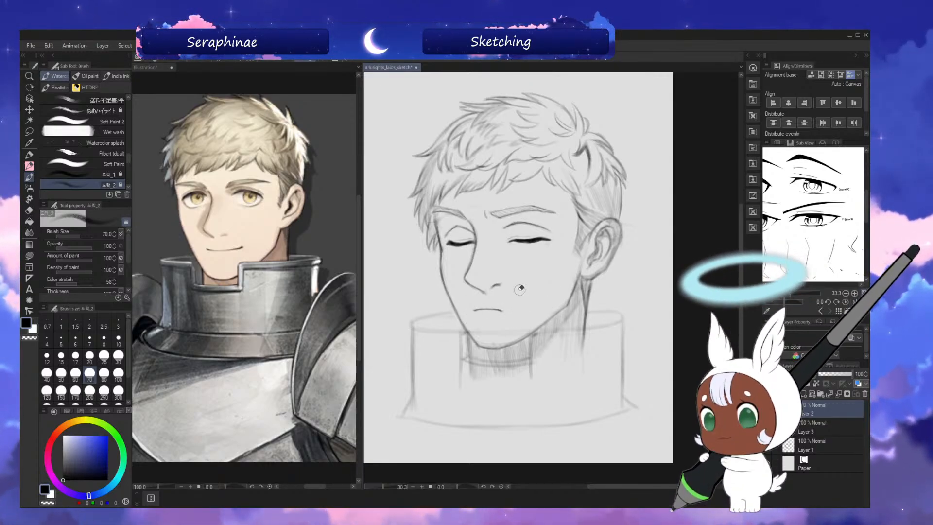
scroll(491, 287, down, 2)
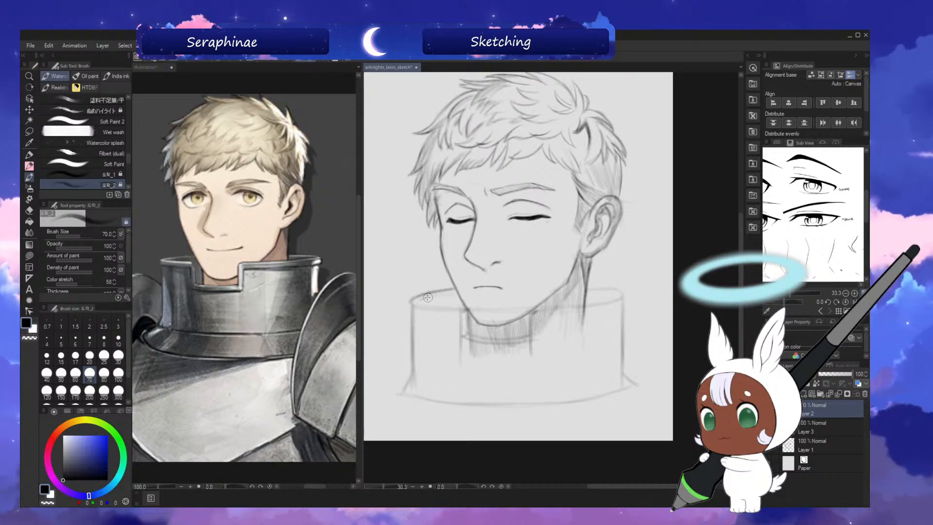
key(bracketleft)
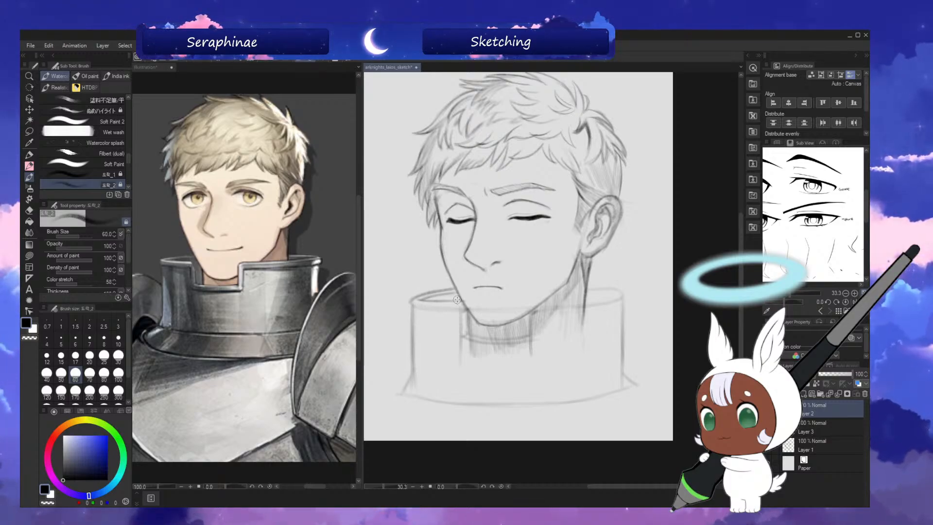
key(ctrl+s)
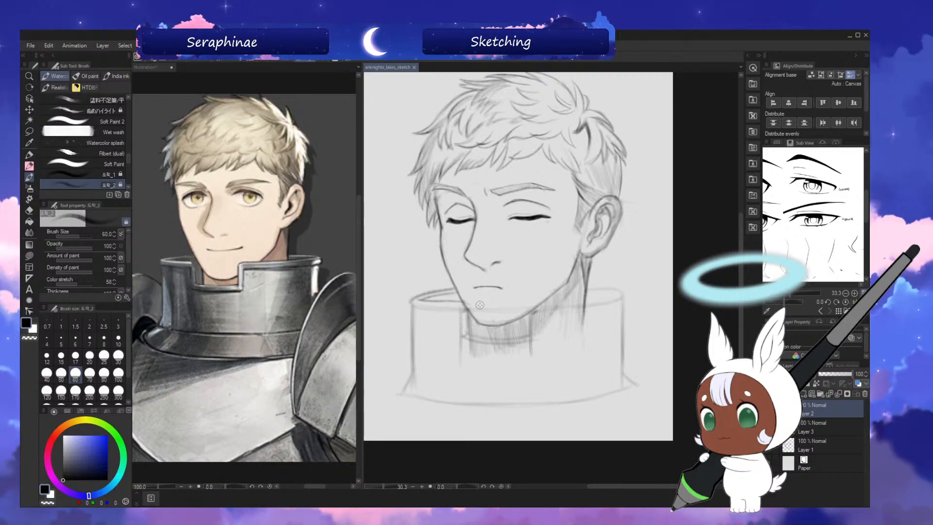
drag(742, 271, 743, 272)
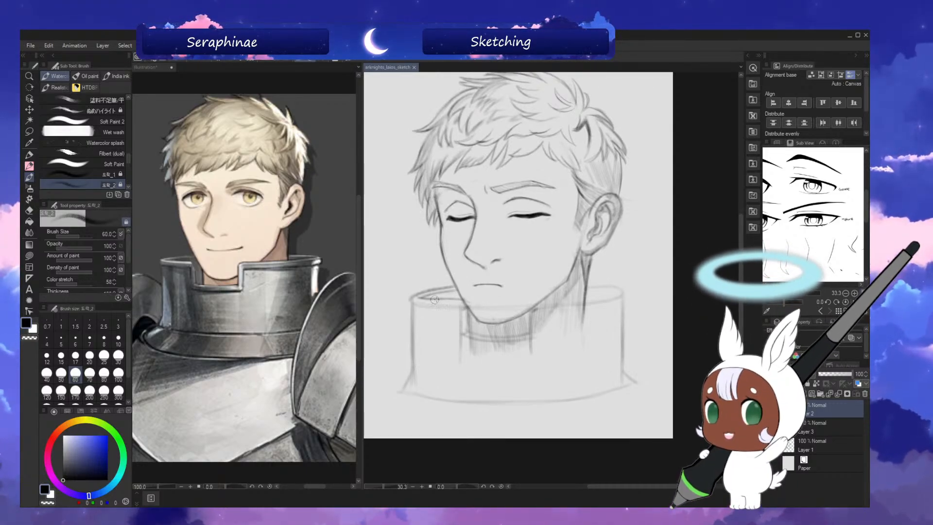
drag(434, 300, 469, 300)
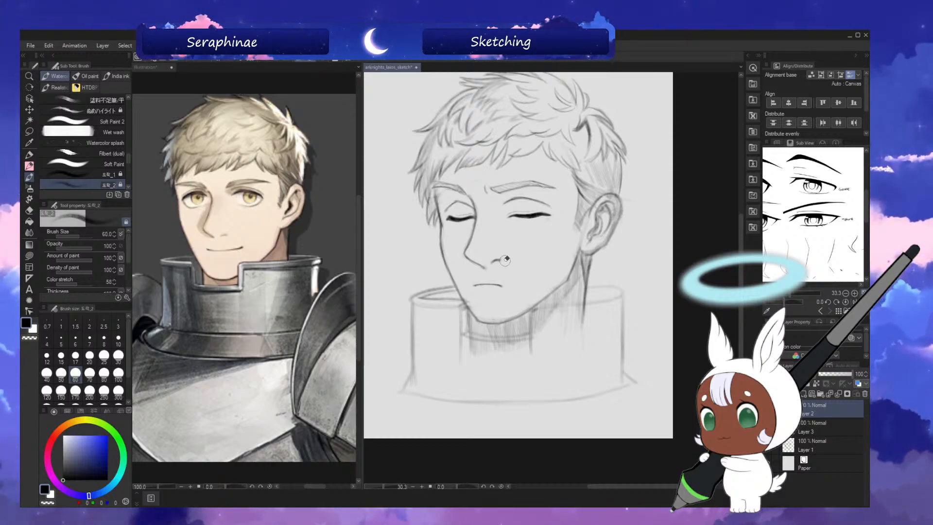
Draw the left vertical edge of the collar's front notch, checking it in mirrored view and erasing stray lines with the transparent colour.
key(h)
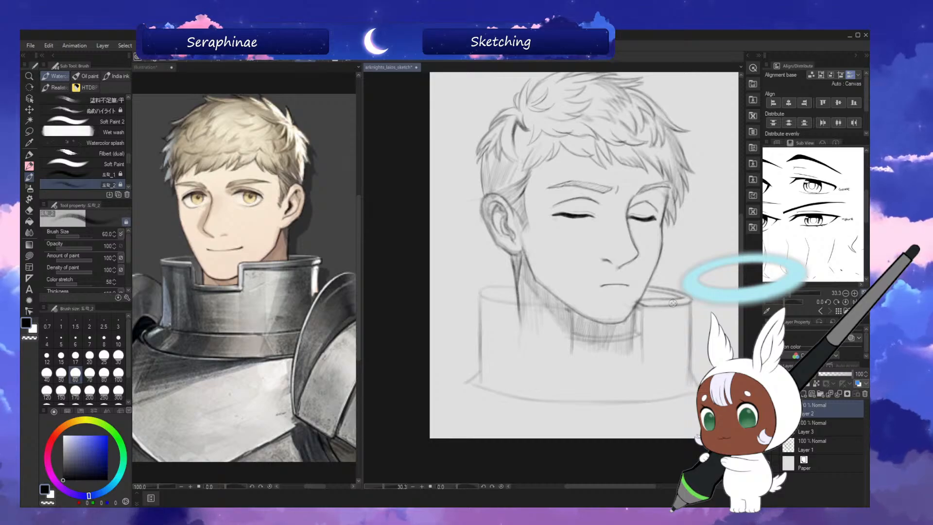
key(h)
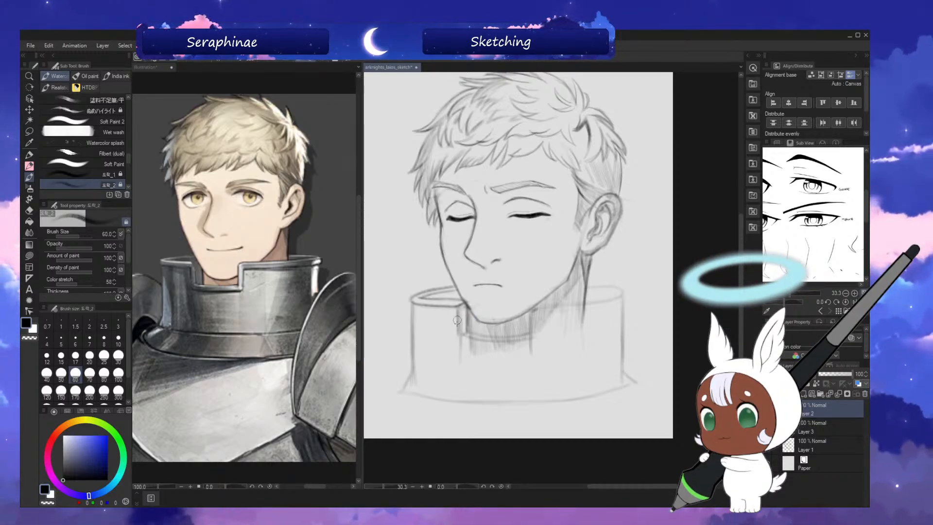
key(h)
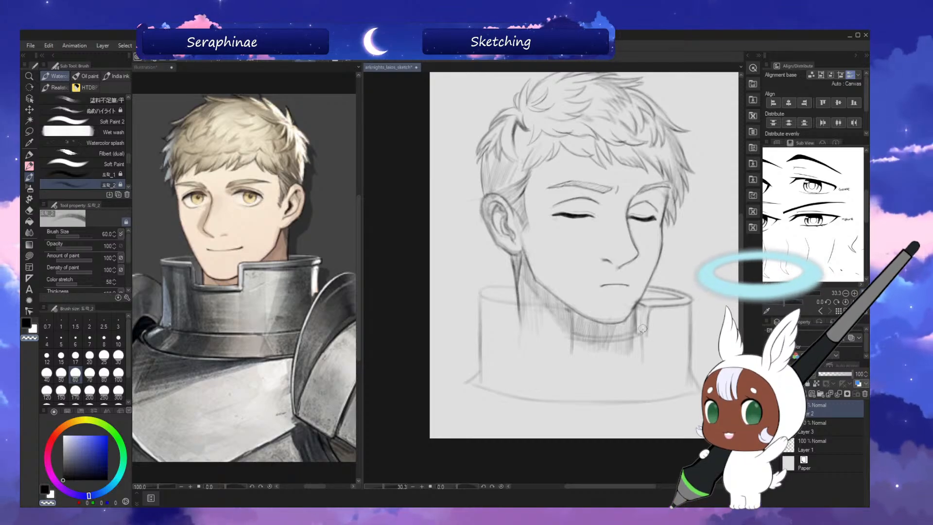
key(c)
key(h)
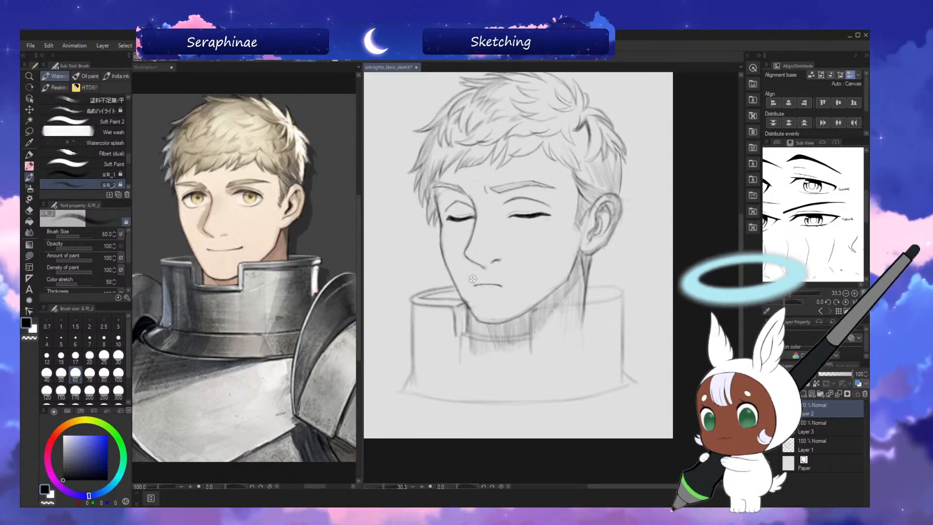
key(h)
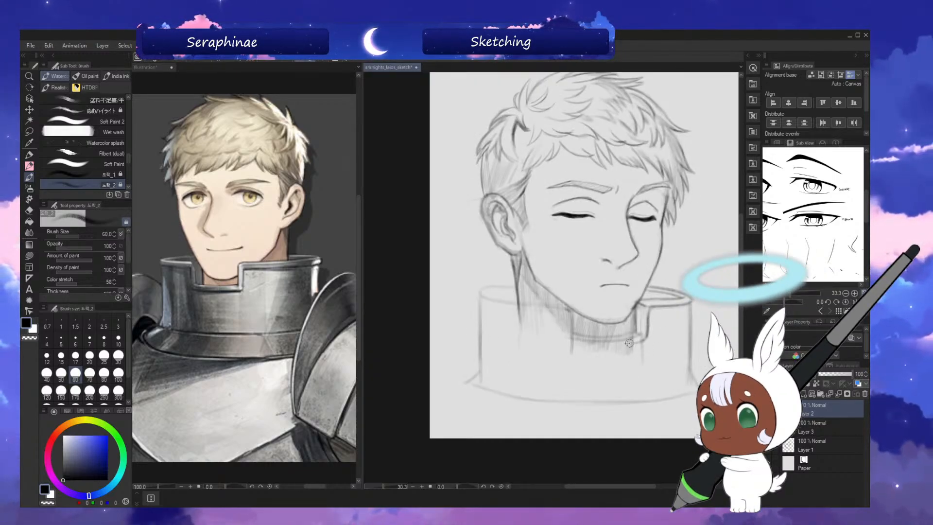
Draw the lower left corner and bottom edge of the collar notch under the chin, working on a rotated canvas.
key(h)
key(asciicircum)
key(asciicircum)
key(asciicircum)
key(asciicircum)
key(asciicircum)
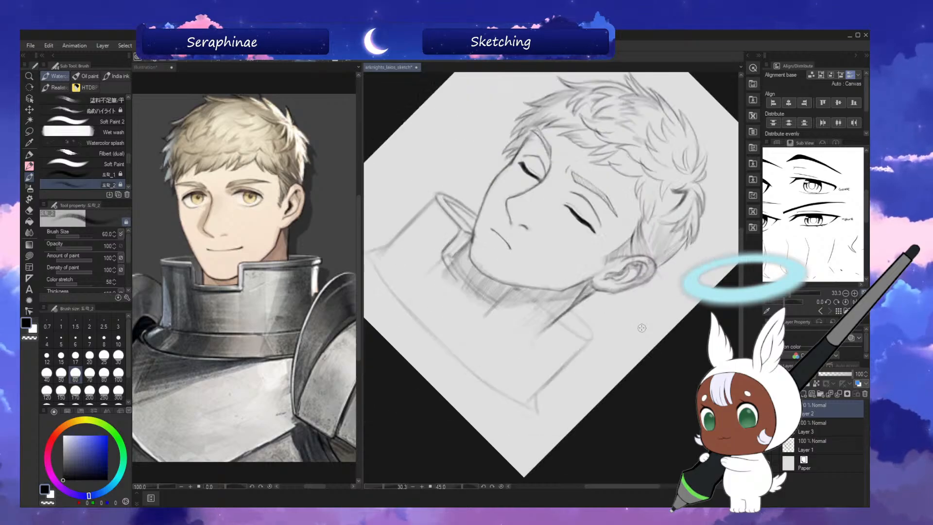
mouse_move(468, 202)
mouse_down()
mouse_move(485, 279)
mouse_move(468, 236)
mouse_move(481, 275)
mouse_up()
key(minus)
key(minus)
key(minus)
key(minus)
key(minus)
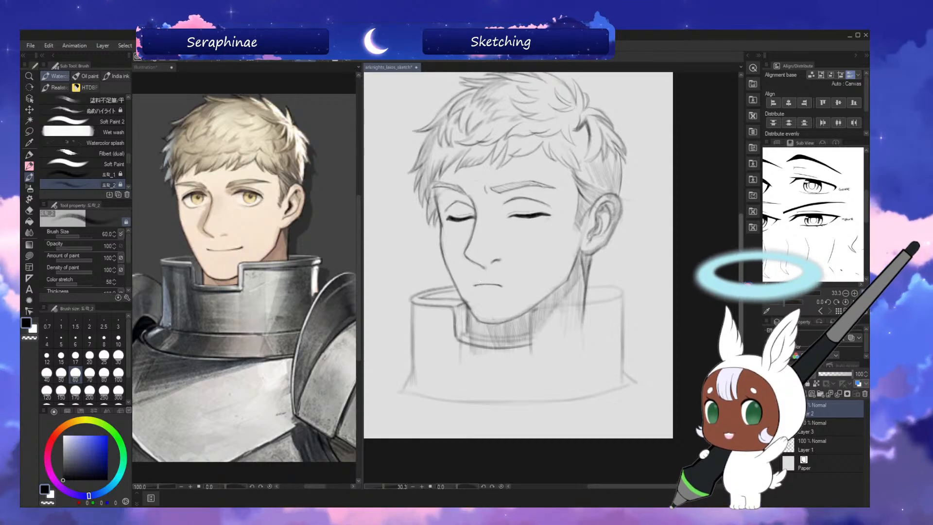
Refine the lines of the notch's left corner and bottom edge in mirrored and rotated views, and save the sketch.
drag(481, 281, 481, 286)
key(h)
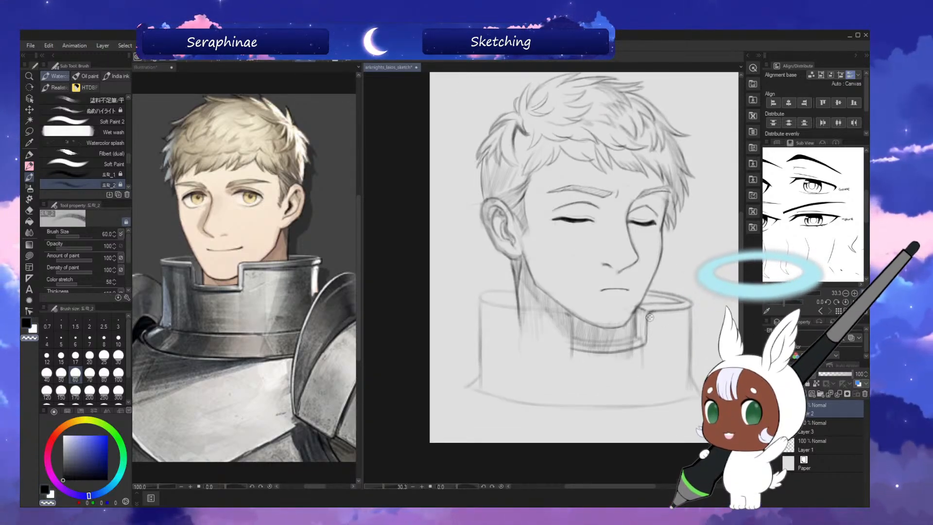
key(h)
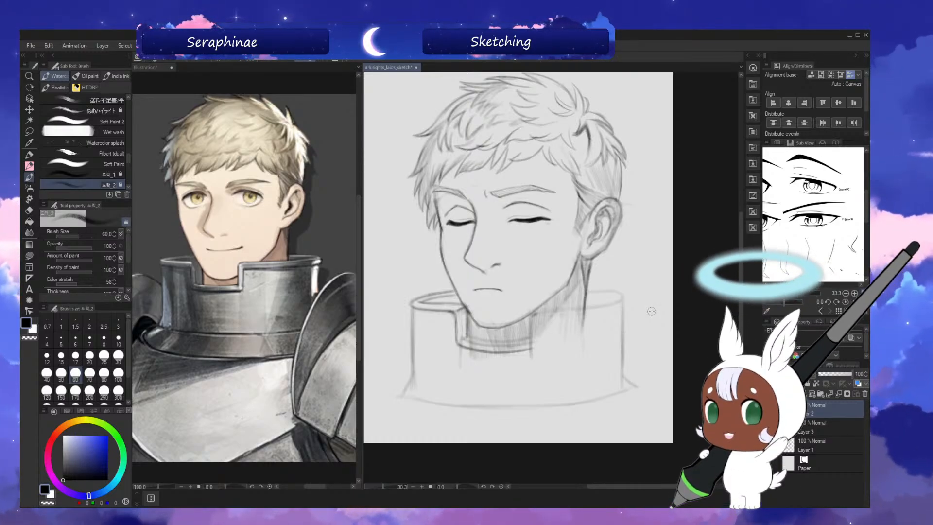
key(^)
key(^)
key(^)
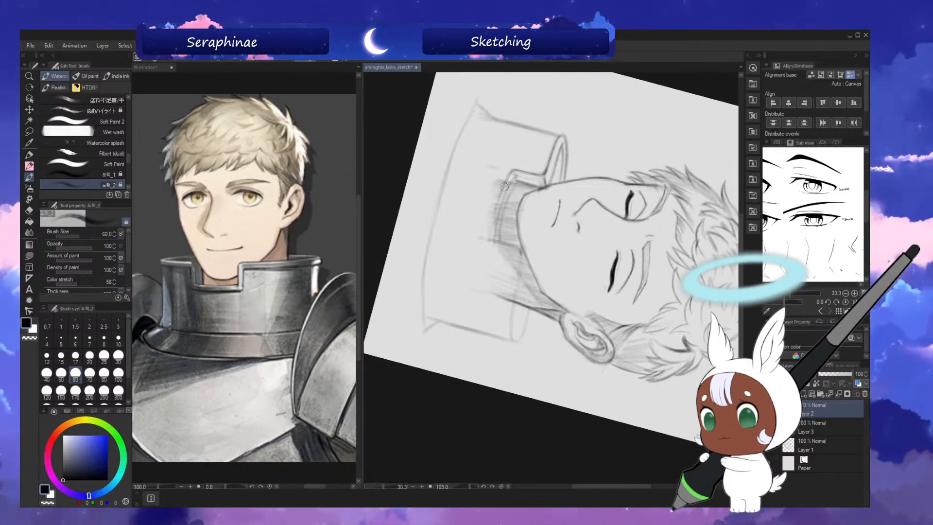
key(minus)
key(minus)
key(minus)
key(minus)
key(minus)
key(minus)
key(minus)
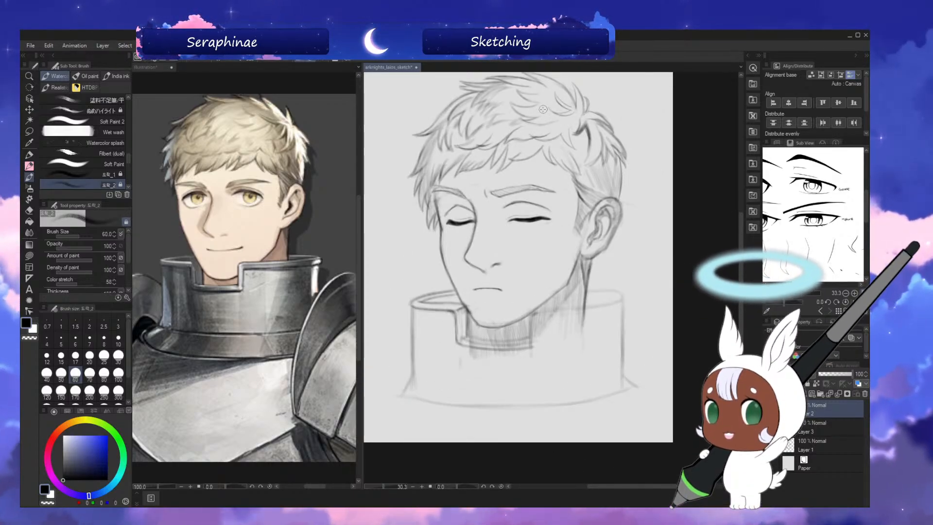
key(ctrl+s)
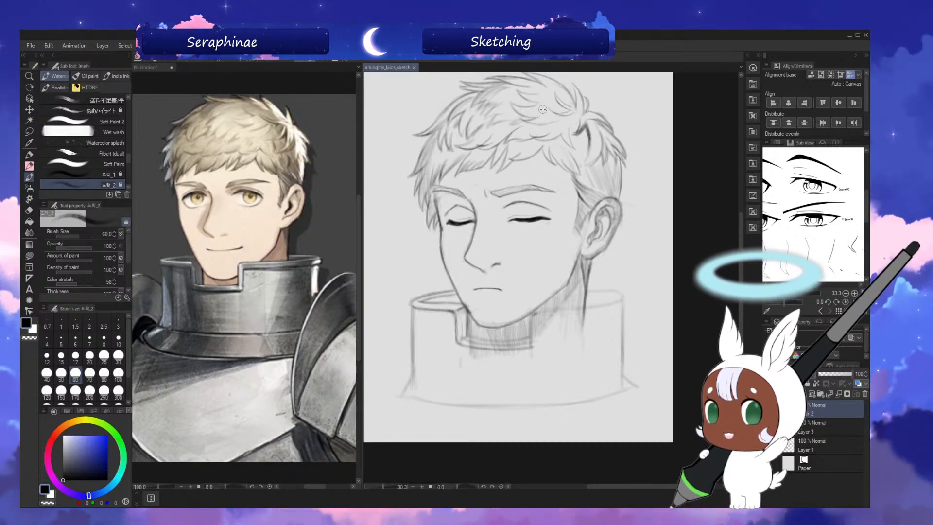
Clean up the rim at the notch with the transparent colour, and sharpen its left edge with the drawing colour at brush size 40.
key(h)
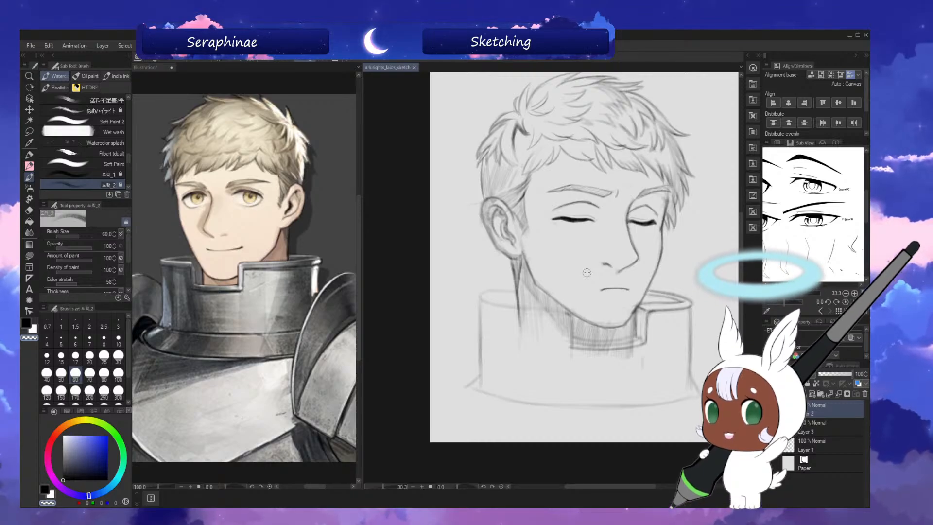
drag(648, 303, 638, 309)
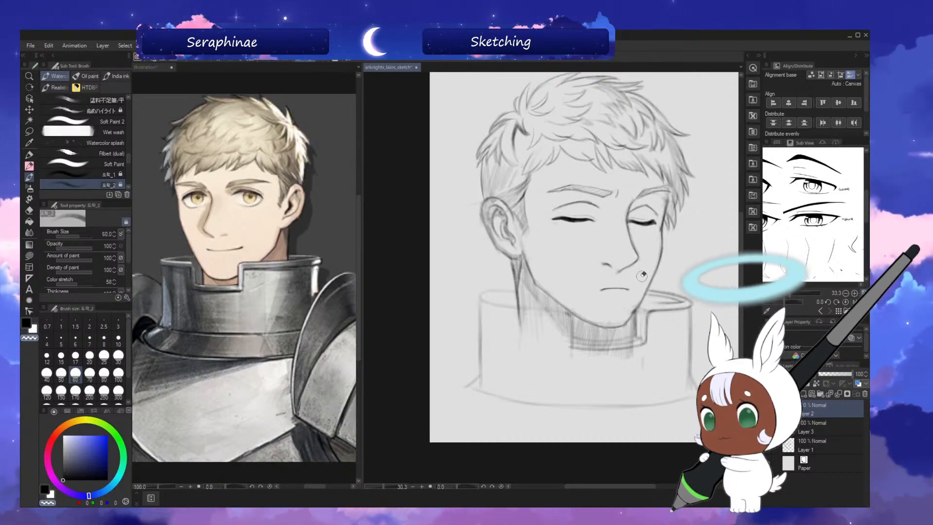
click(29, 323)
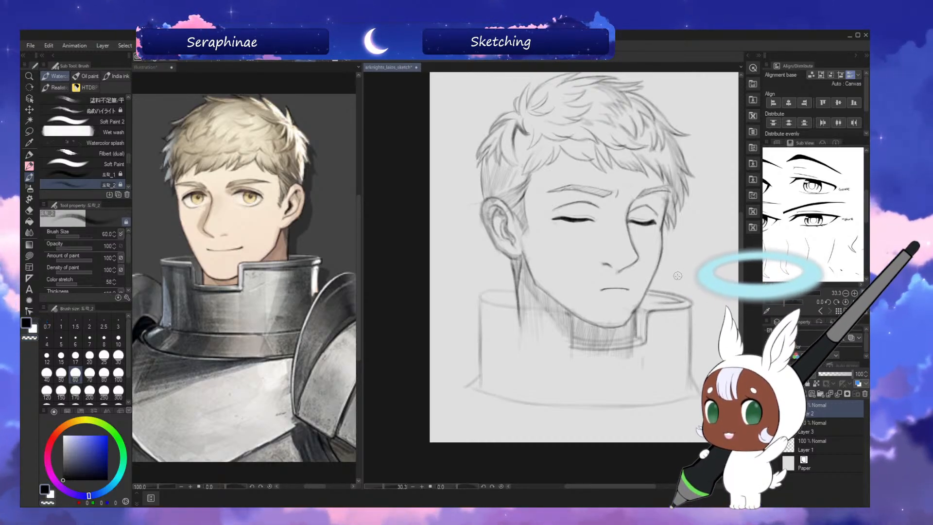
key(bracketleft)
key(bracketleft)
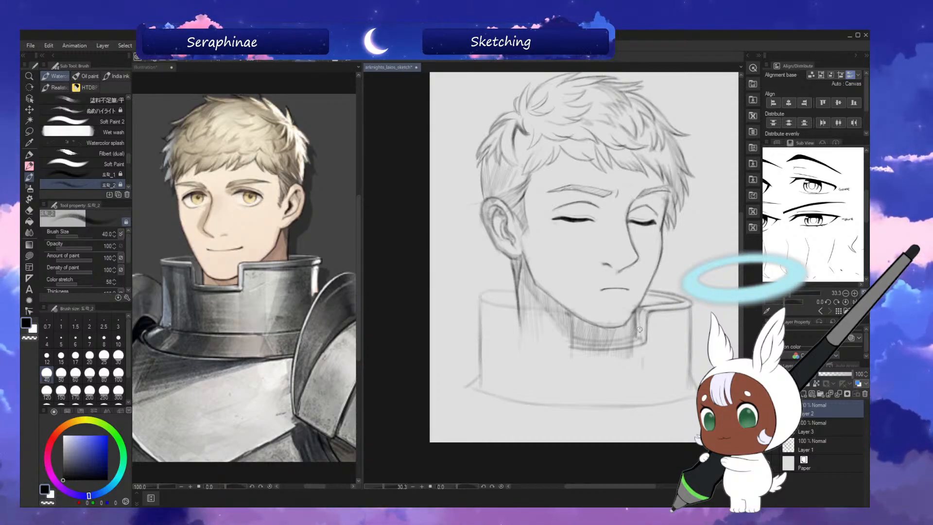
key(h)
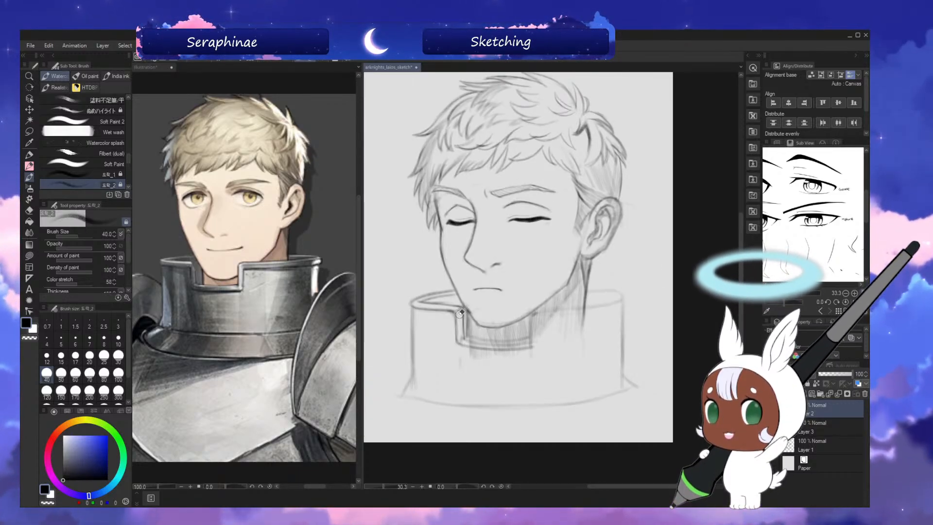
Draw the double bottom edge and right vertical side of the collar notch with brush size 40, rotating the canvas as needed.
key(asciicircum)
key(asciicircum)
key(asciicircum)
key(asciicircum)
key(asciicircum)
key(asciicircum)
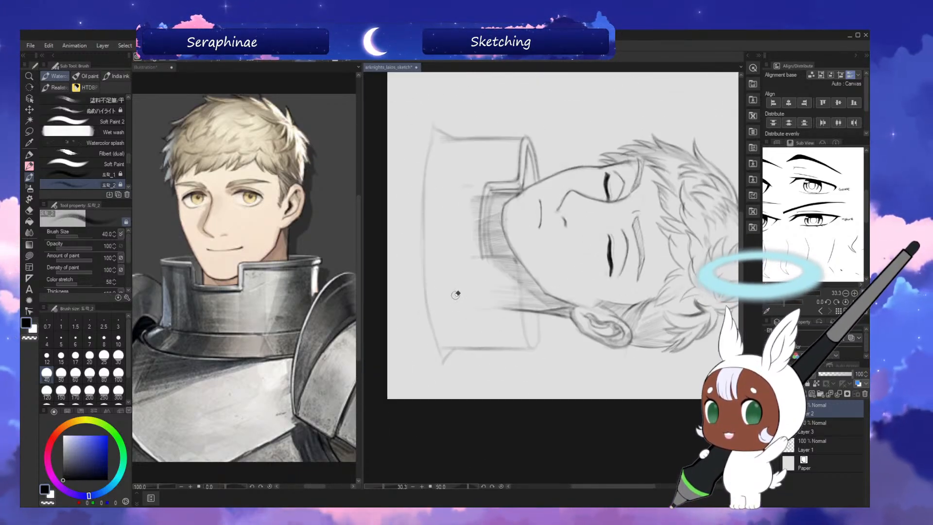
key(minus)
key(minus)
key(minus)
key(minus)
key(minus)
key(minus)
key(minus)
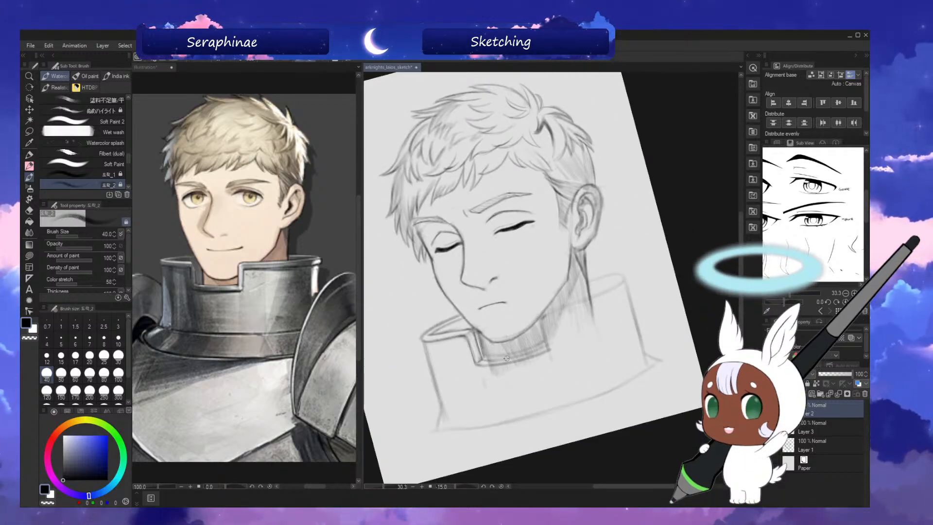
key(asciicircum)
key(asciicircum)
key(asciicircum)
key(asciicircum)
key(asciicircum)
key(asciicircum)
key(asciicircum)
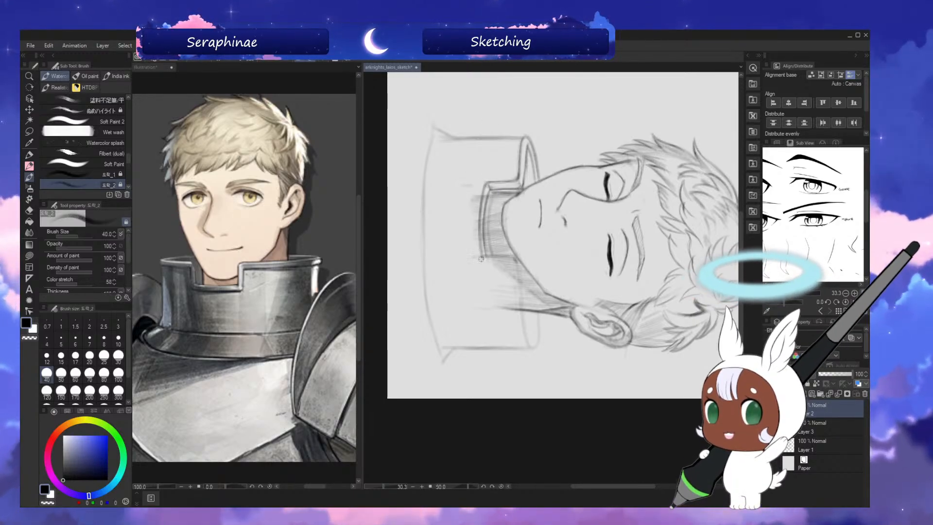
key(minus)
key(minus)
key(minus)
key(minus)
key(minus)
key(minus)
key(minus)
key(asciicircum)
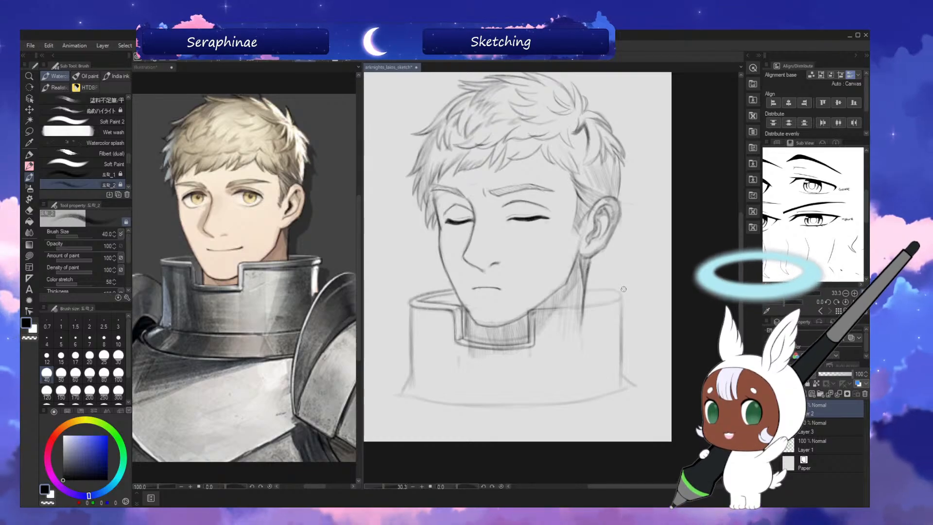
Check the notch in mirrored view and erase stray marks around its outline with the transparent colour.
key(h)
key(h)
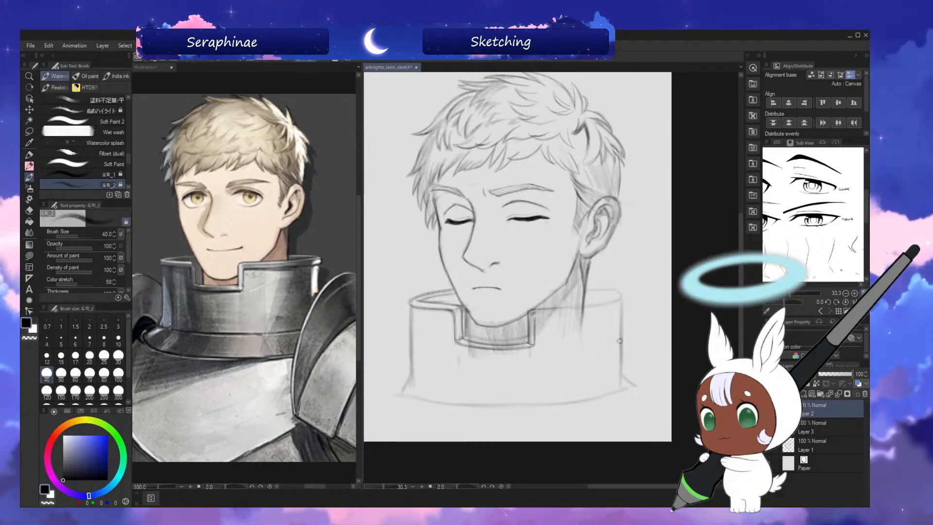
key(h)
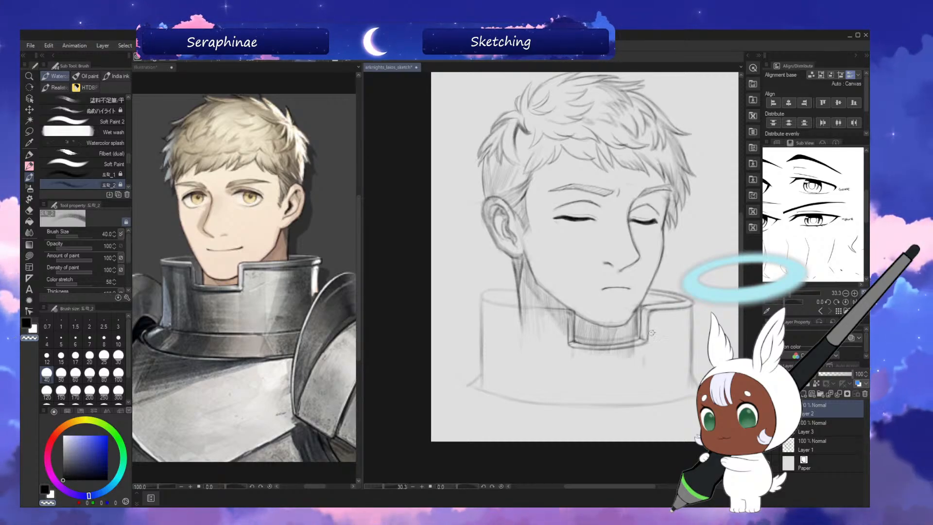
key(c)
key(h)
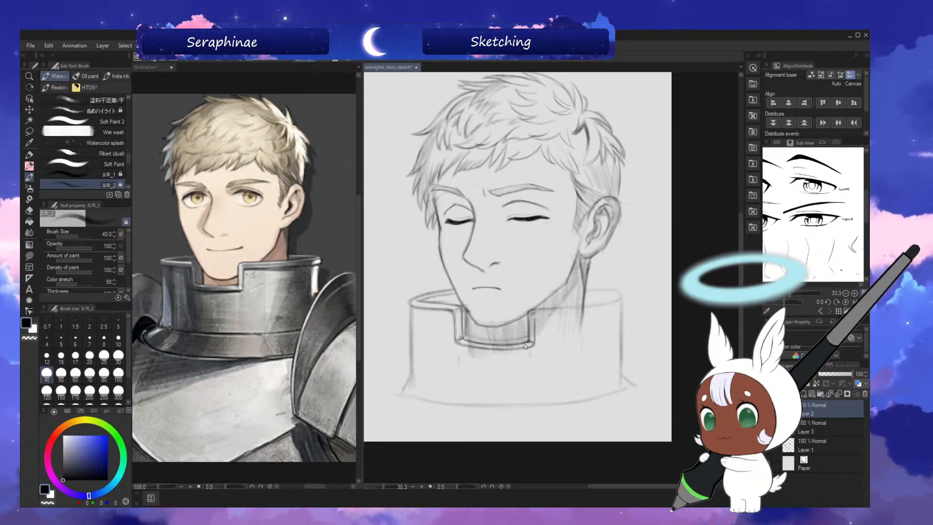
Tidy the notch outline and the neck hatching around it with the transparent colour on a rotated canvas, and straighten the view.
key(asciicircum)
key(asciicircum)
key(asciicircum)
key(asciicircum)
key(asciicircum)
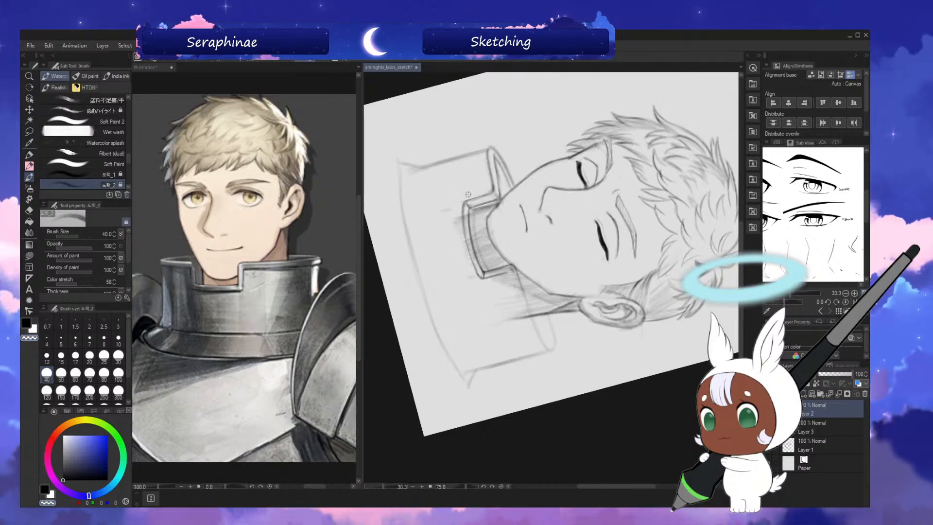
key(minus)
key(minus)
key(minus)
key(minus)
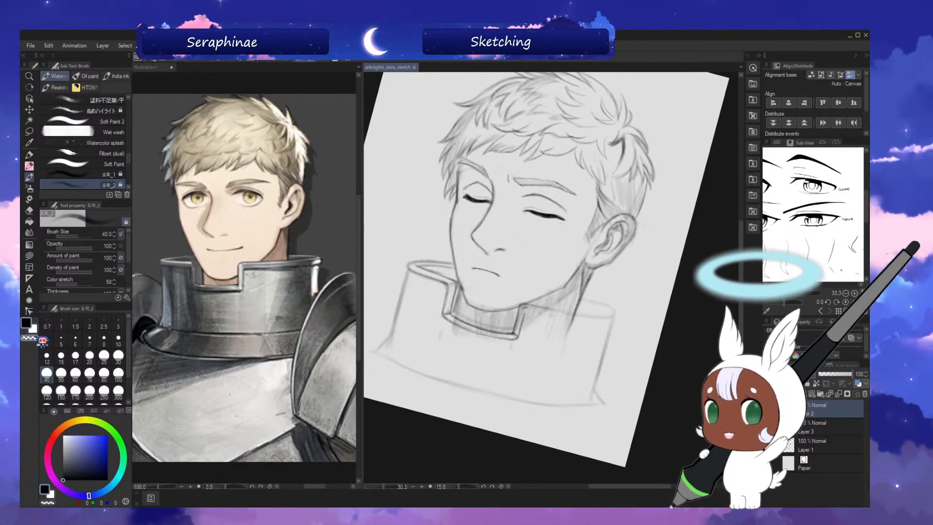
key(minus)
key(minus)
key(minus)
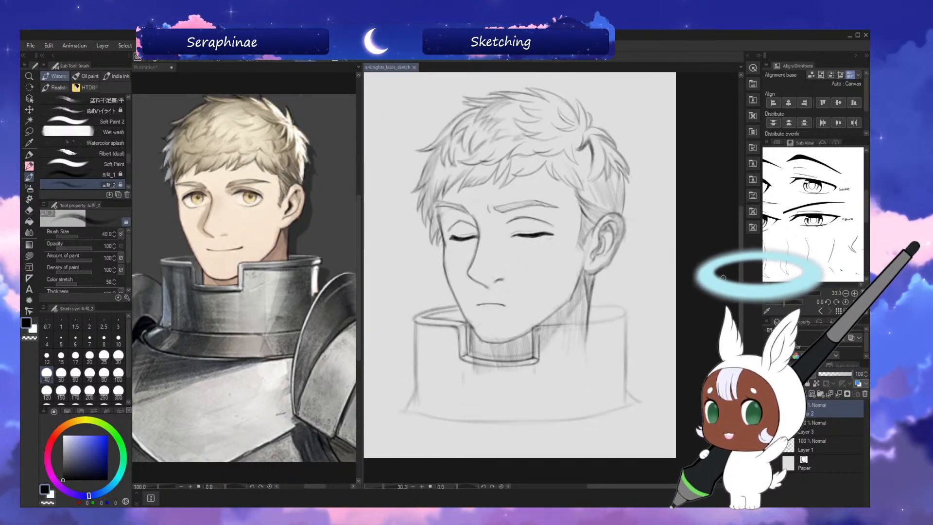
Compare the collar and neck in mirrored and normal views to check the rim and notch proportions.
drag(743, 269, 742, 265)
key(h)
key(h)
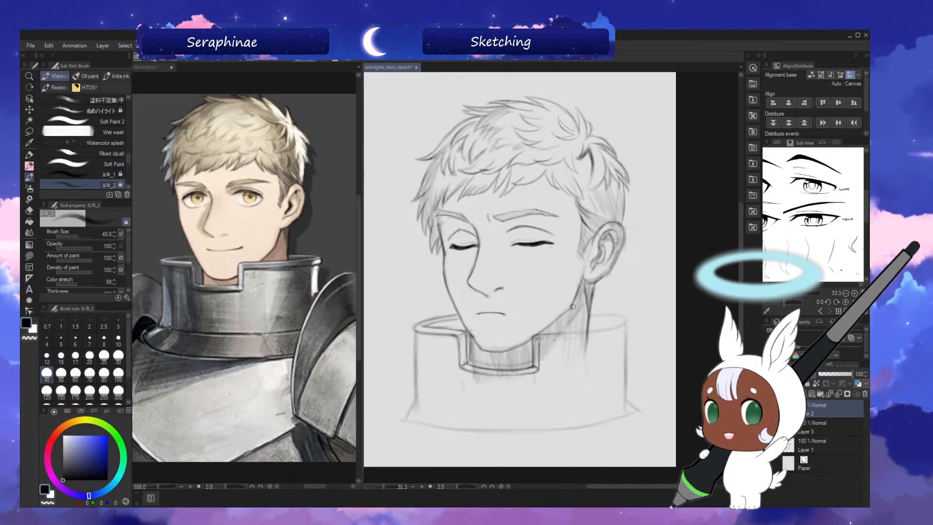
key(h)
key(h)
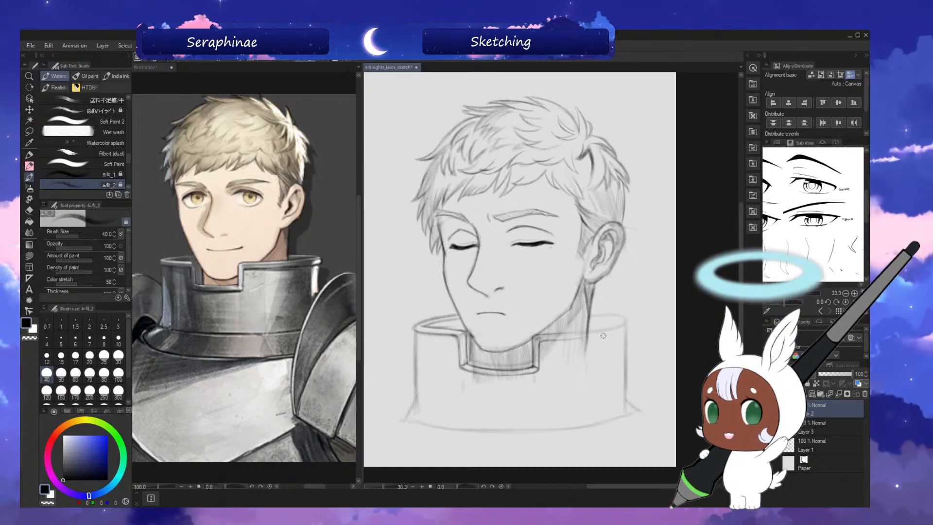
Sketch the collar's front rim from the notch toward the ear side on a rotated canvas, and clean it up with the transparent colour.
key(^)
key(^)
key(^)
key(^)
key(^)
key(^)
key(^)
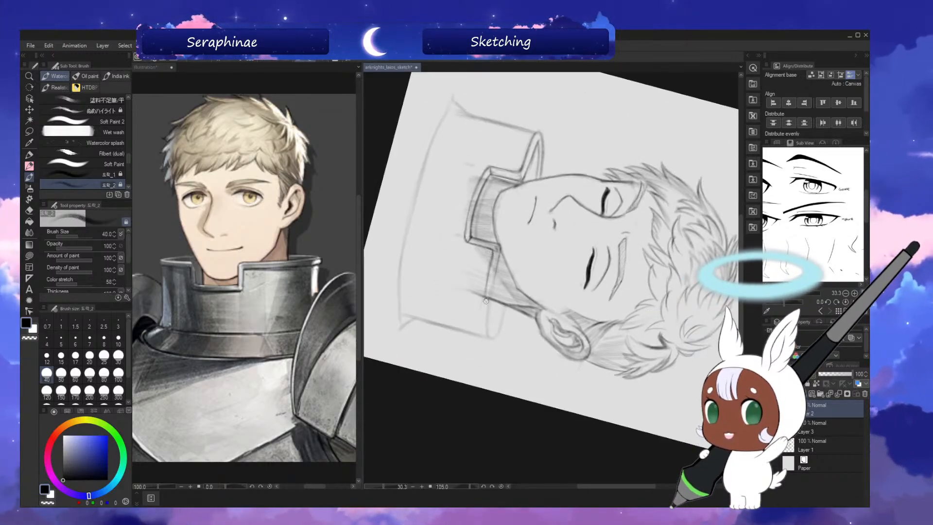
drag(482, 305, 483, 337)
key(c)
drag(491, 282, 484, 328)
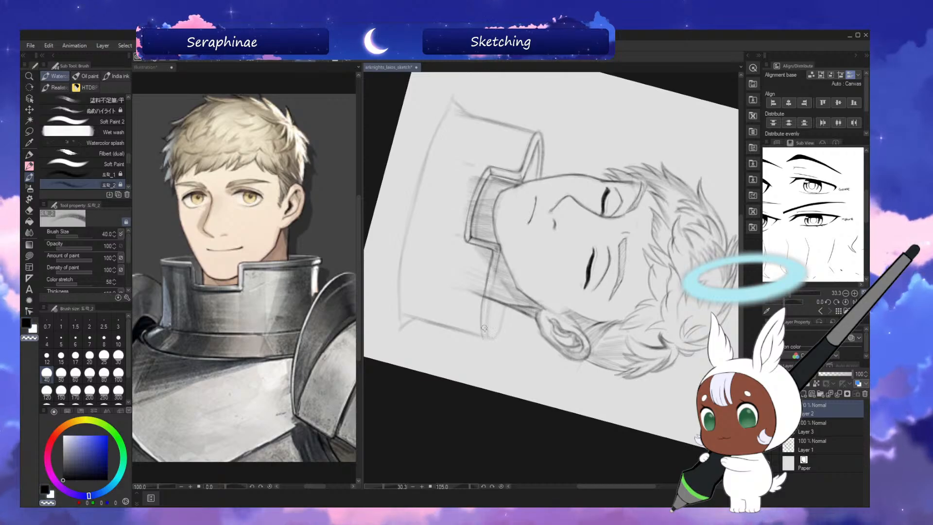
key(minus)
key(minus)
key(minus)
key(minus)
key(minus)
key(minus)
key(minus)
key(minus)
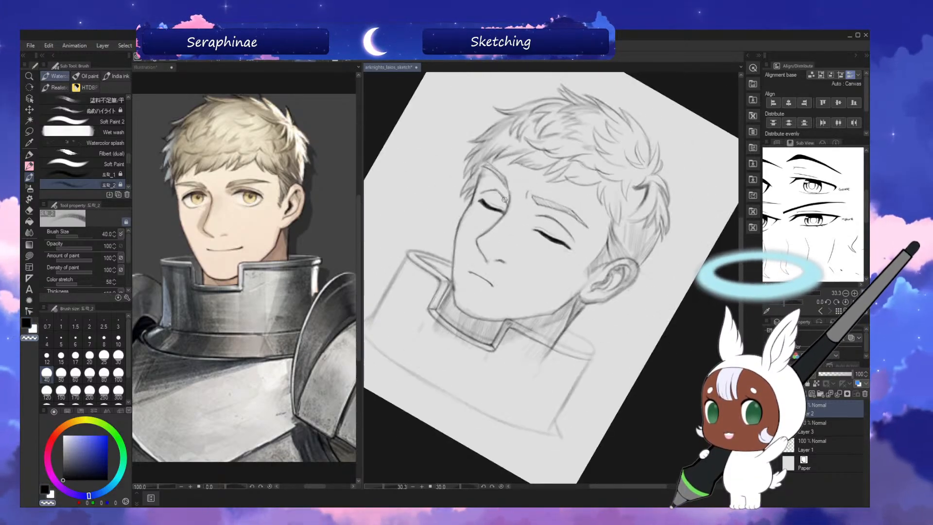
Redraw the front rim as one darker curve from the notch to the collar's ear-side edge with brush size 40, rotating the canvas as needed.
key(asciicircum)
key(asciicircum)
key(asciicircum)
key(asciicircum)
key(asciicircum)
key(asciicircum)
key(asciicircum)
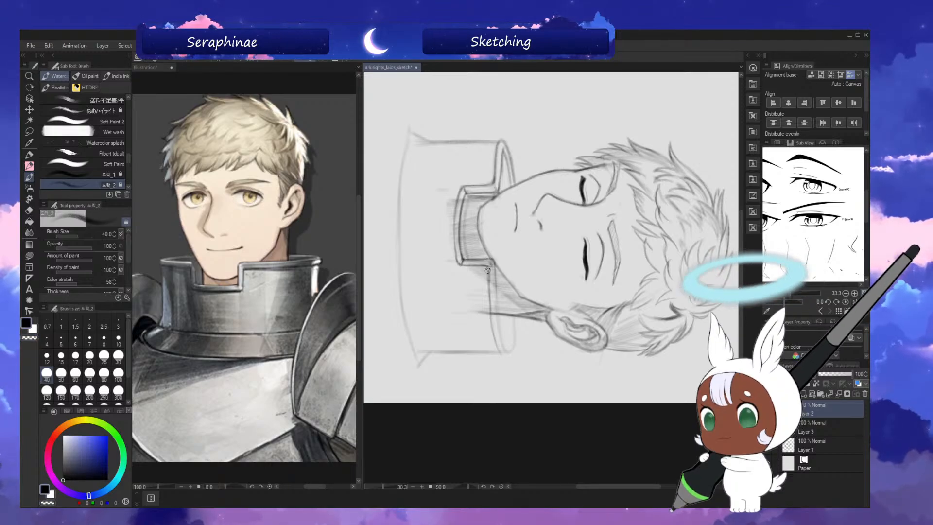
key(minus)
key(minus)
key(minus)
key(minus)
key(minus)
key(minus)
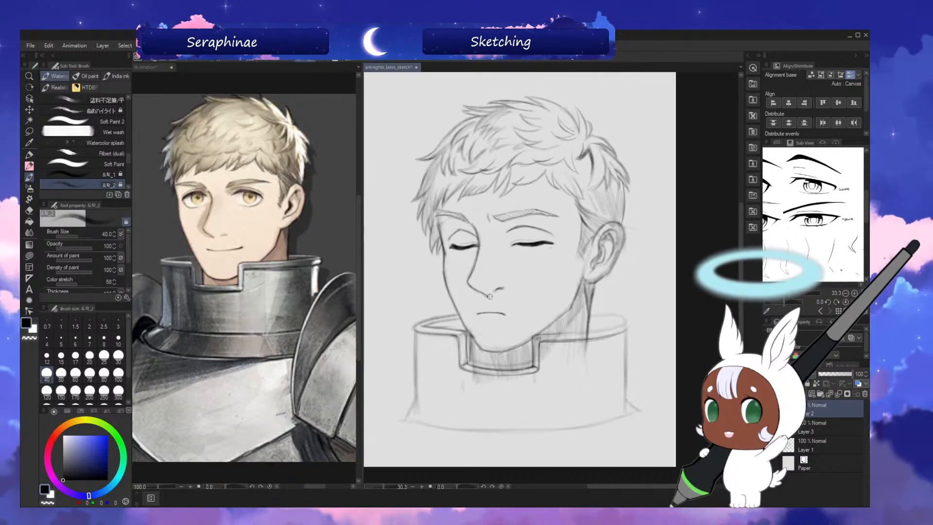
key(asciicircum)
key(asciicircum)
key(asciicircum)
key(asciicircum)
key(asciicircum)
key(asciicircum)
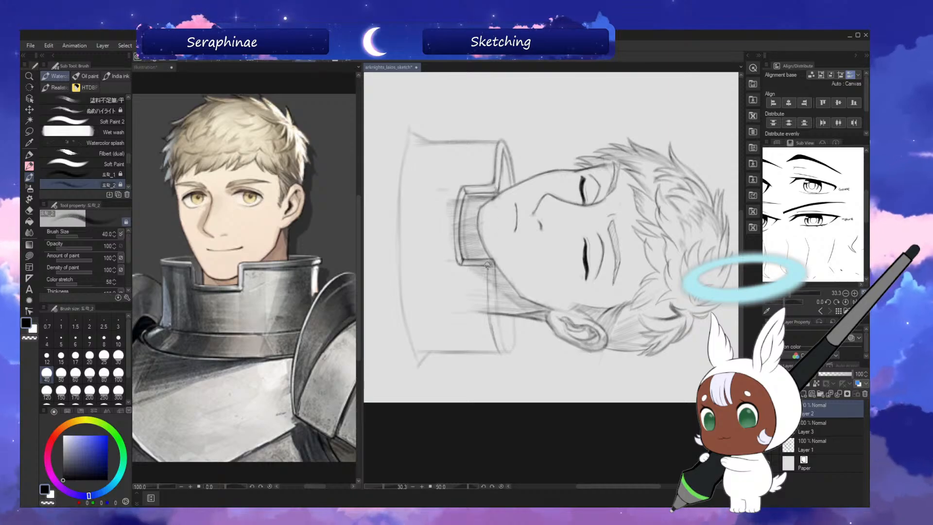
drag(487, 268, 493, 338)
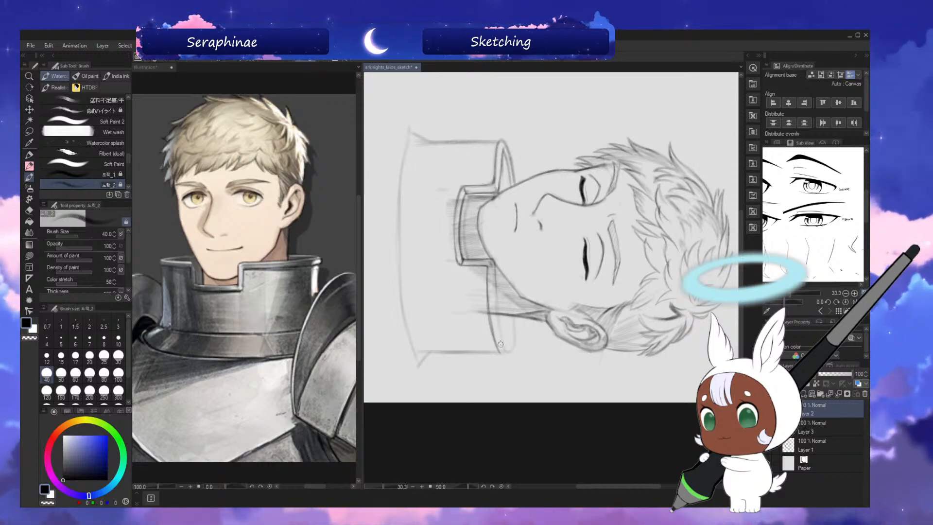
key(minus)
key(minus)
key(minus)
key(minus)
key(minus)
key(minus)
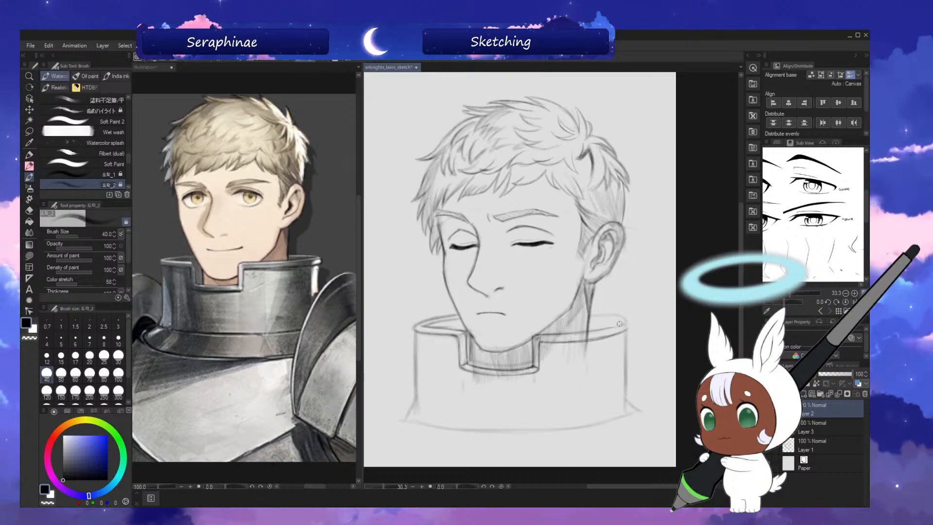
Check the rim's rounded ear-side end in mirrored view, restore the normal view, and save the drawing.
key(h)
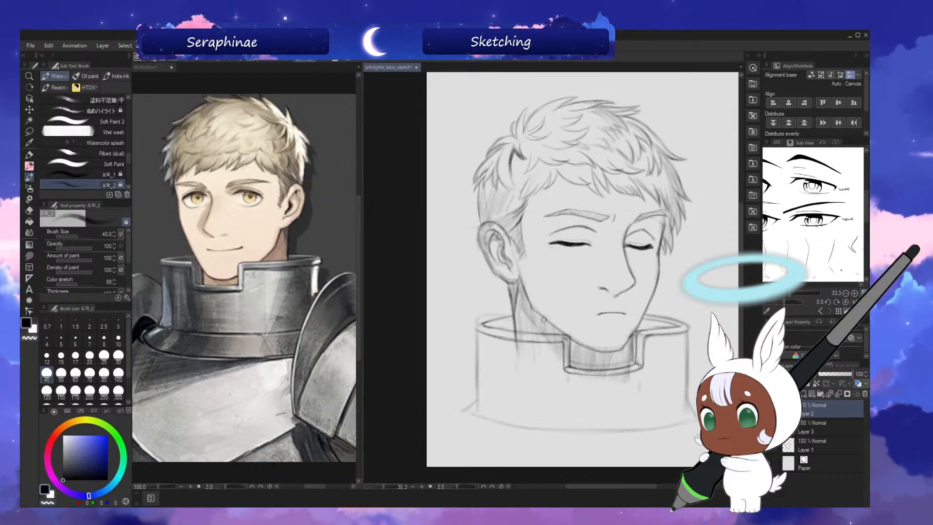
key(h)
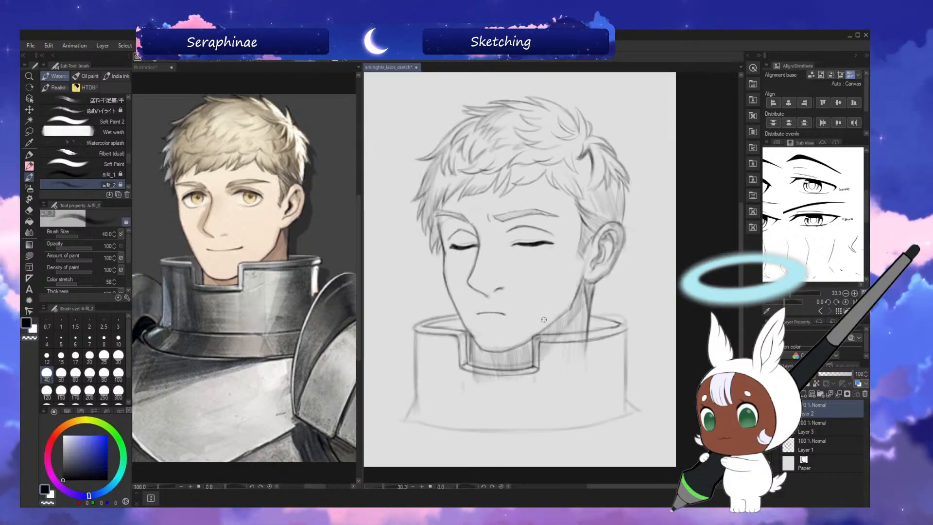
key(ctrl+s)
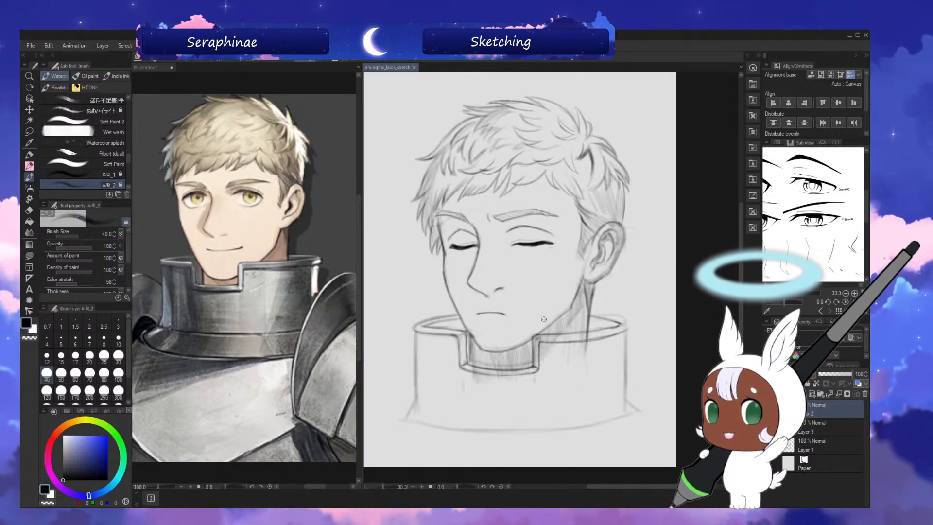
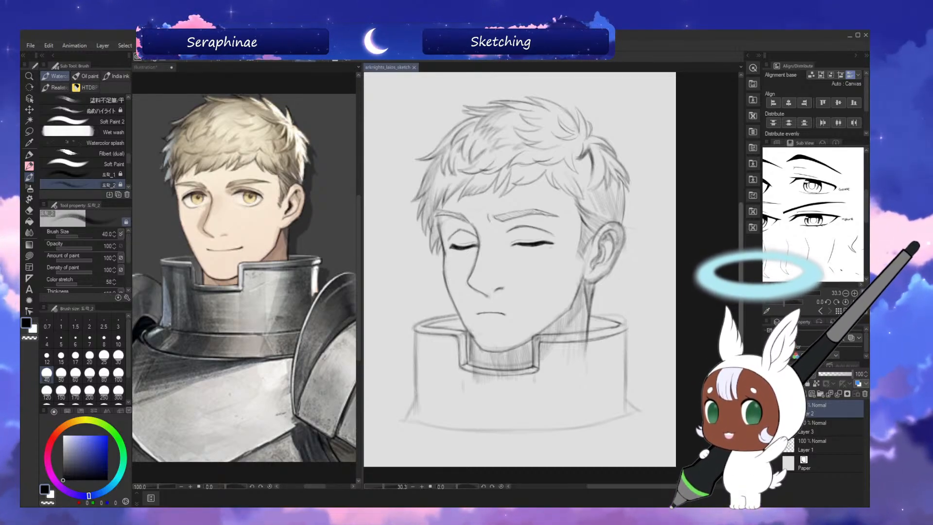
Refine the collar's front notch corner and the rim's ear-side end with brush size 40, rotating the canvas as needed.
drag(505, 109, 505, 94)
mouse_move(505, 94)
mouse_down()
mouse_move(675, 134)
mouse_move(735, 232)
mouse_up()
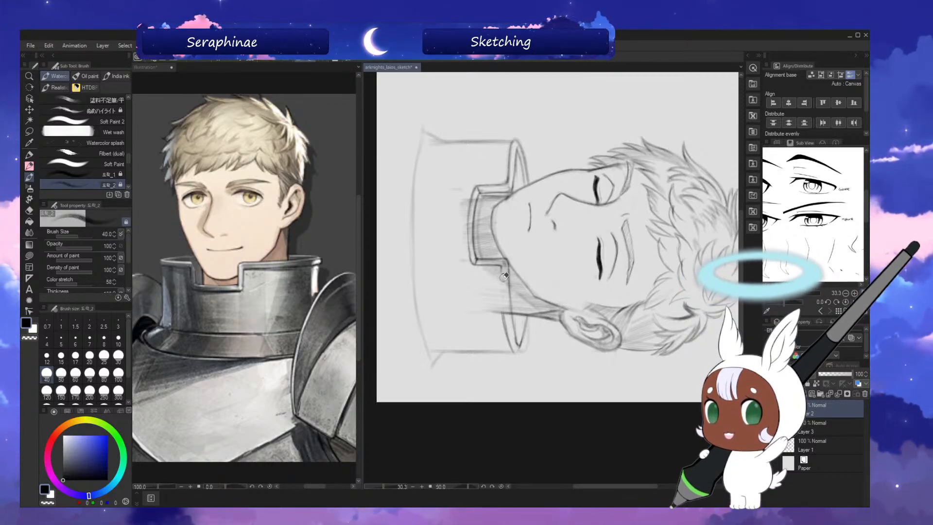
key(minus)
key(minus)
key(minus)
key(minus)
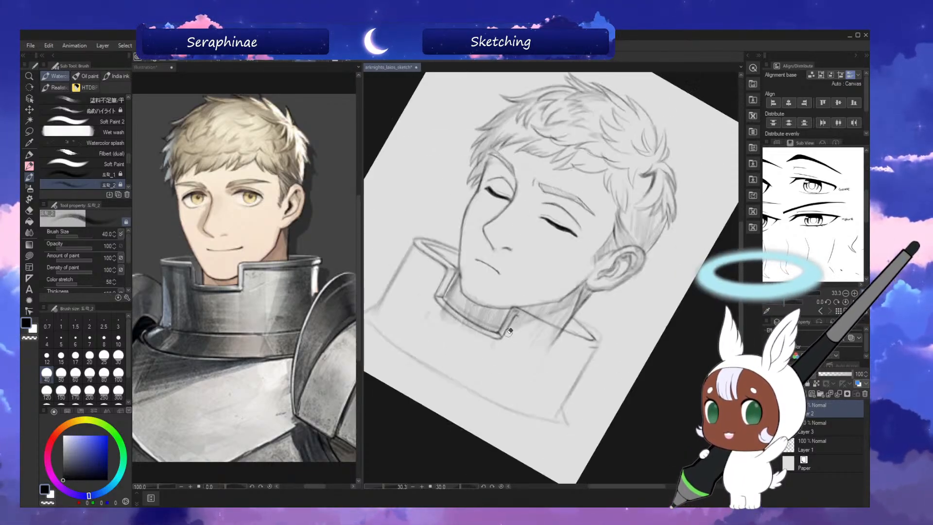
key(asciicircum)
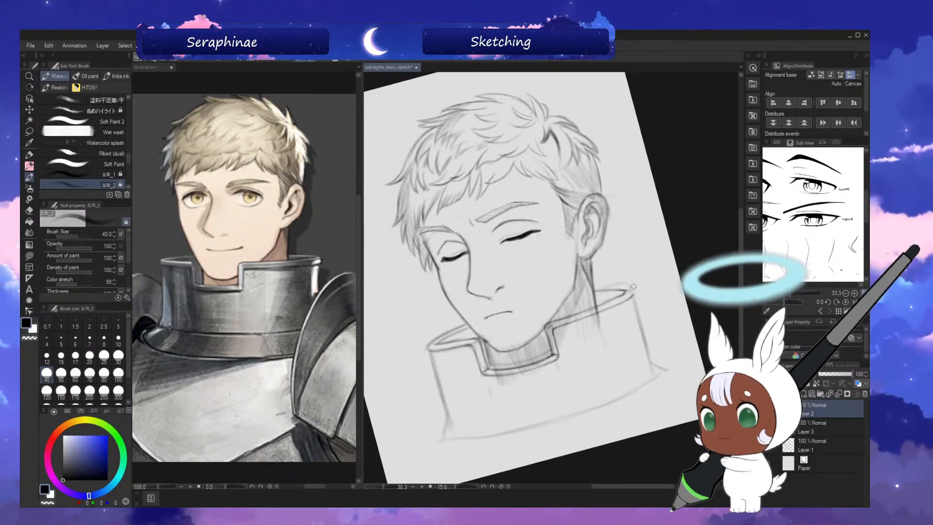
key(asciicircum)
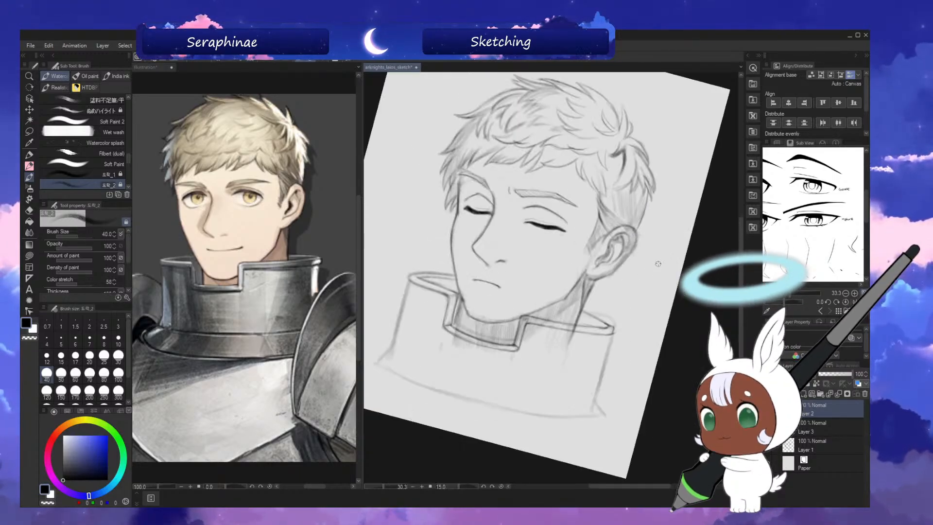
Compare the collar's rim and notch in mirrored and normal views.
key(h)
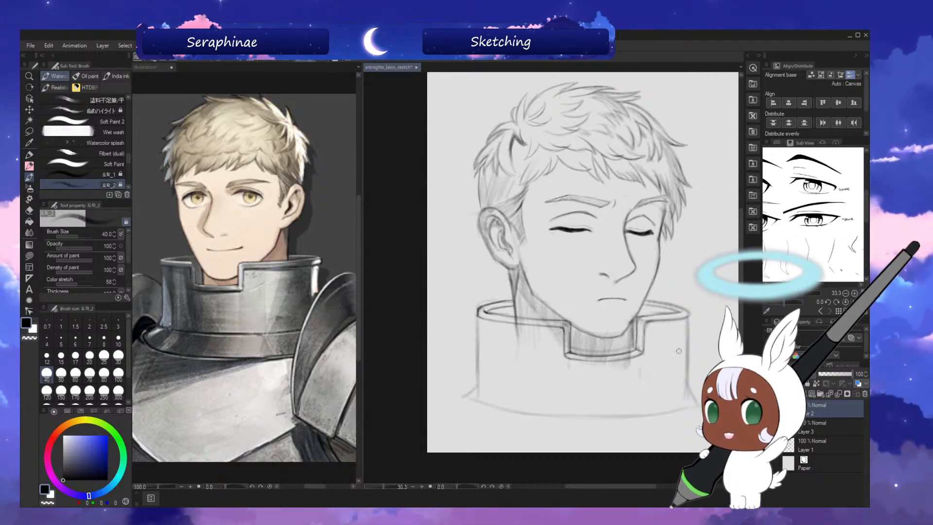
key(h)
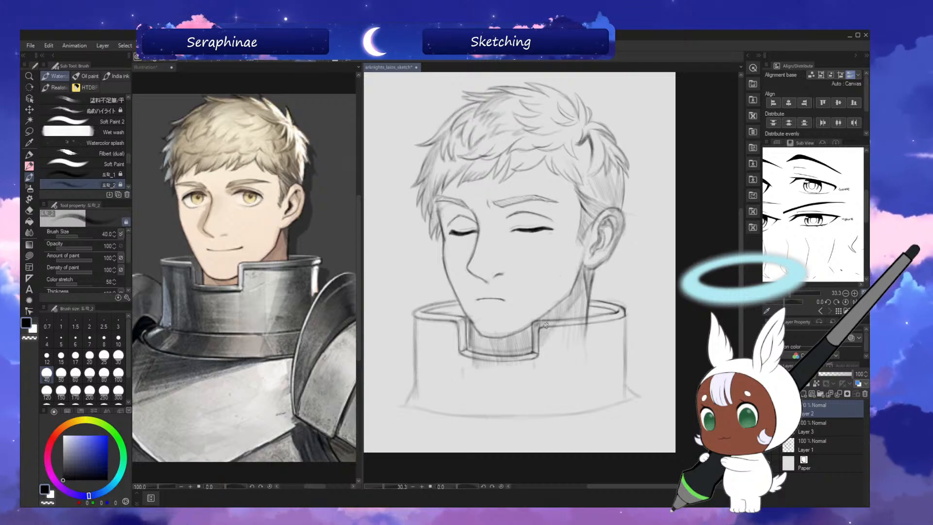
key(h)
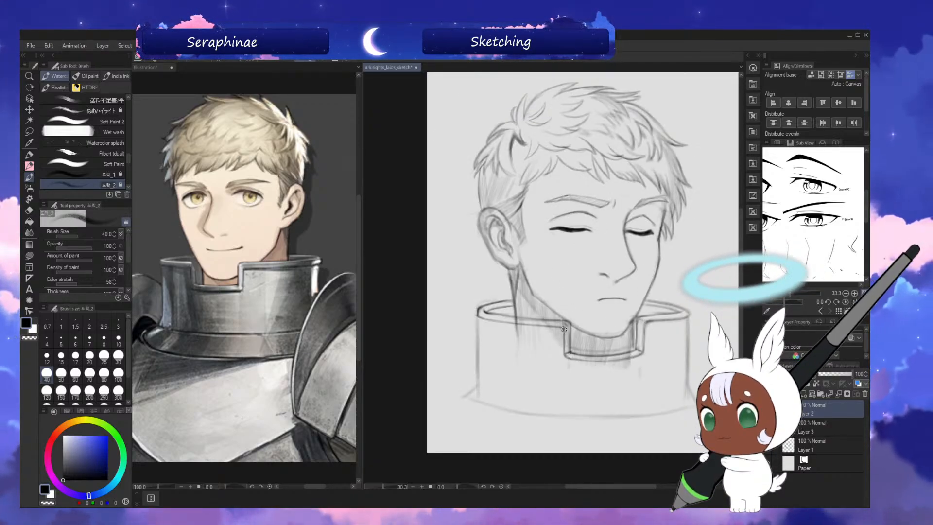
key(h)
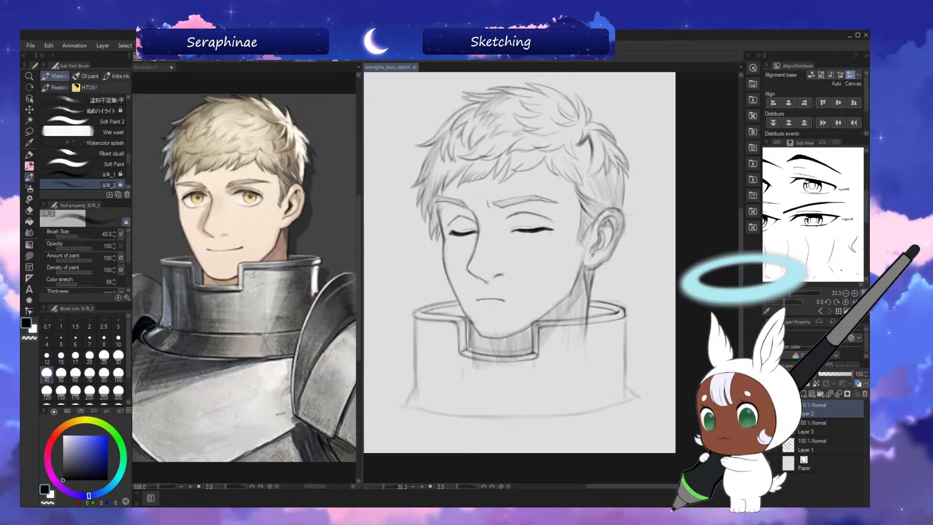
Erase the stray neck and construction strokes inside the collar on Layer 3 and Layer 1, and reselect Layer 2.
click(768, 409)
click(769, 409)
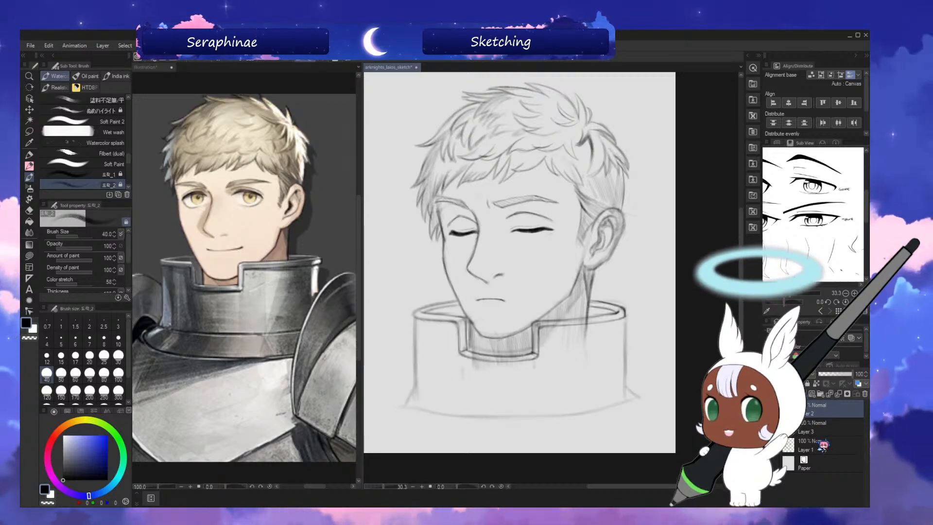
click(829, 423)
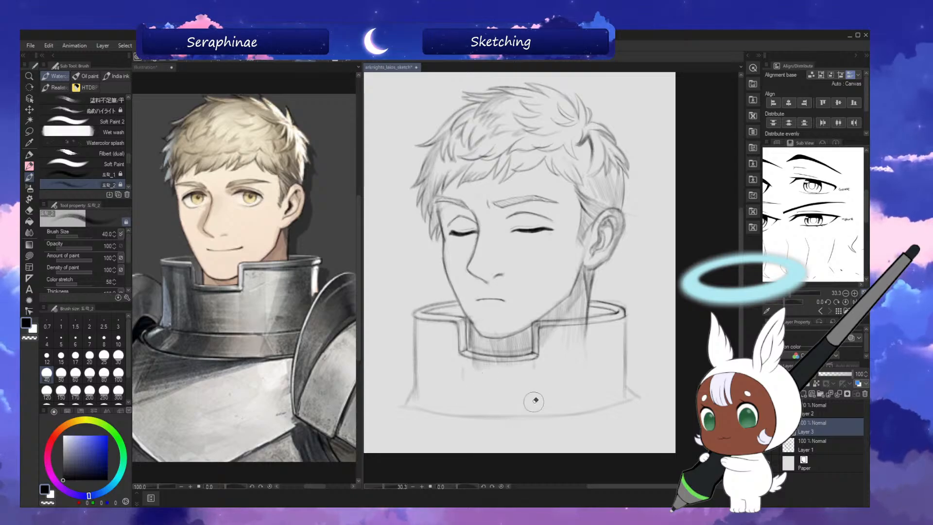
click(827, 445)
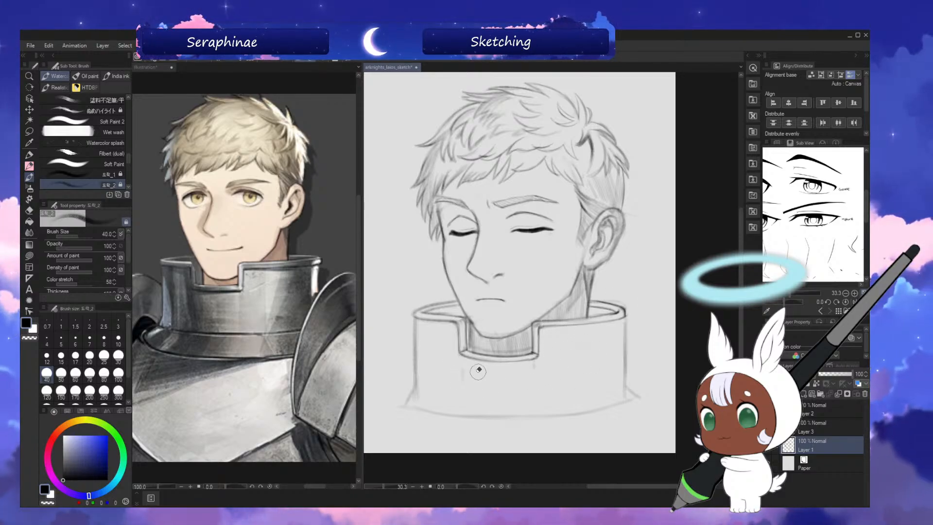
click(826, 431)
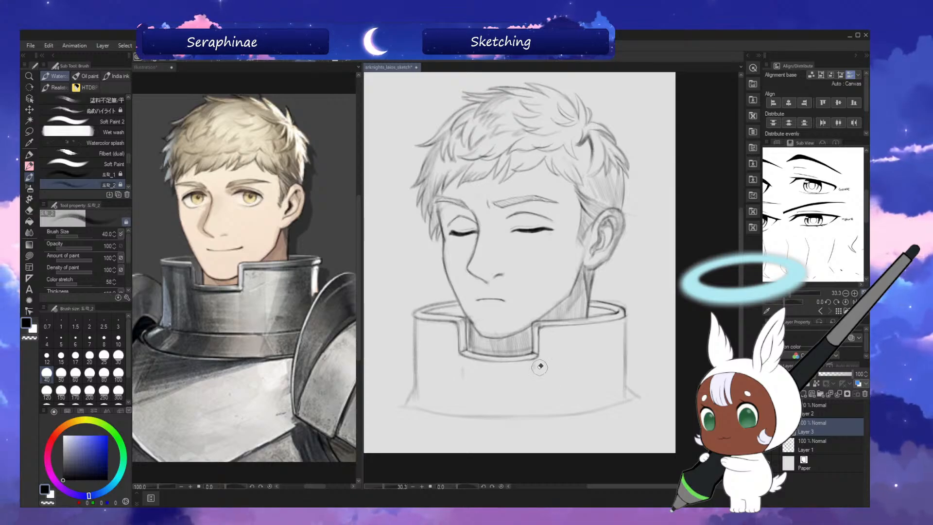
click(803, 413)
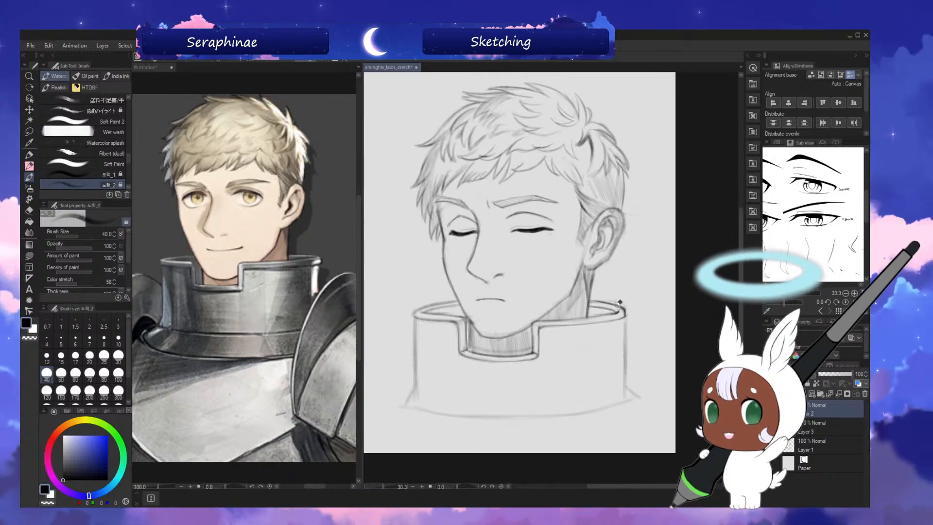
Check the cleaned collar in mirrored view, restore the normal view, and save the drawing.
drag(742, 266, 742, 268)
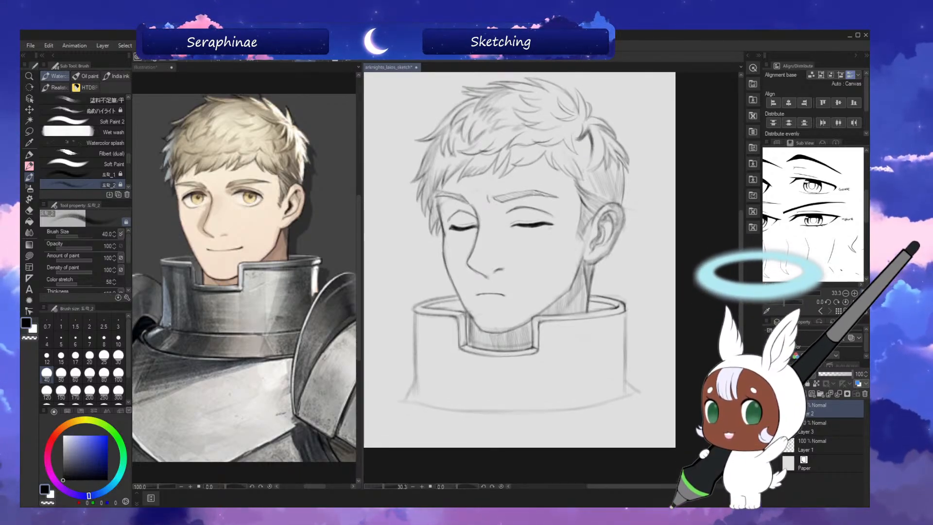
key(h)
key(h)
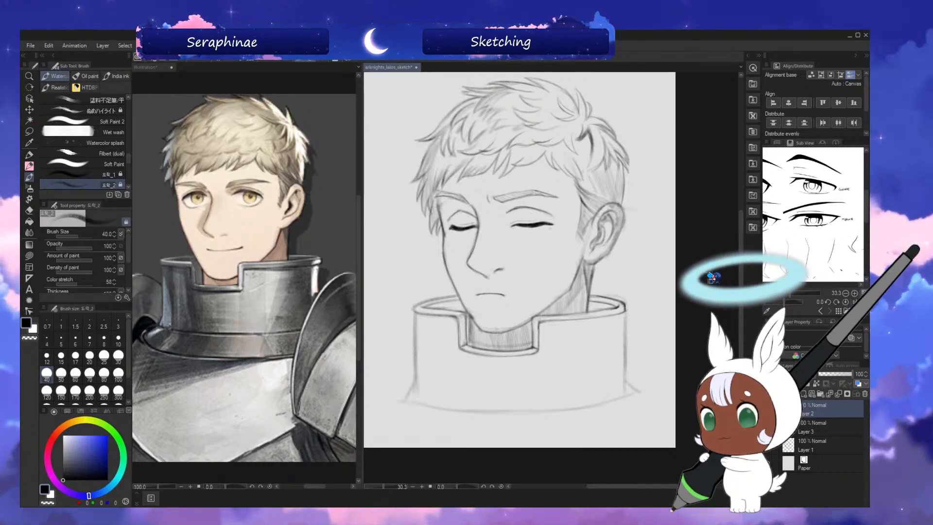
key(ctrl+s)
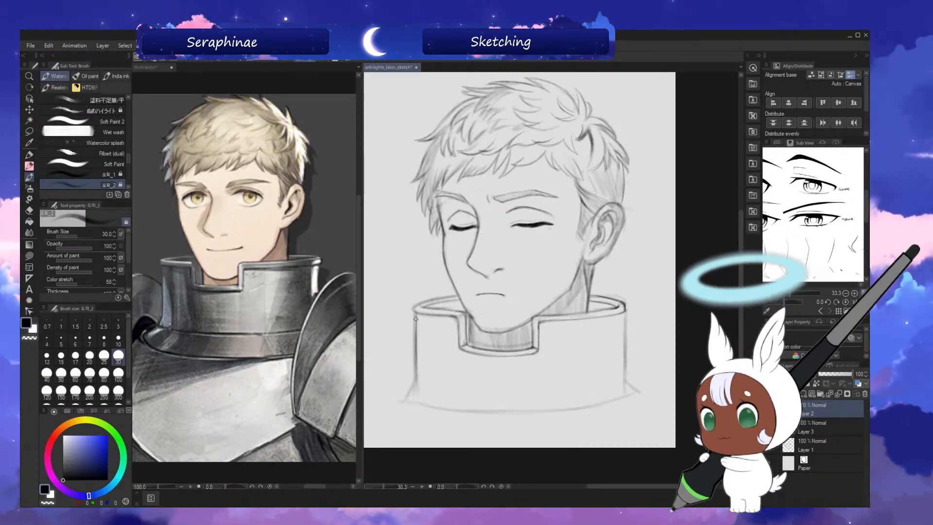
Darken the collar's two vertical side edges with brush size 30, checking them in mirrored view.
key(h)
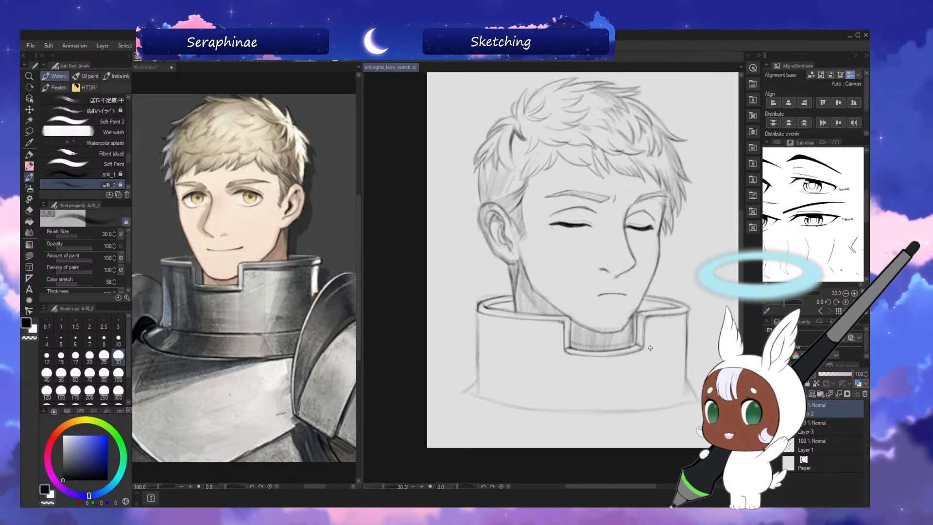
scroll(723, 299, down, 3)
key(h)
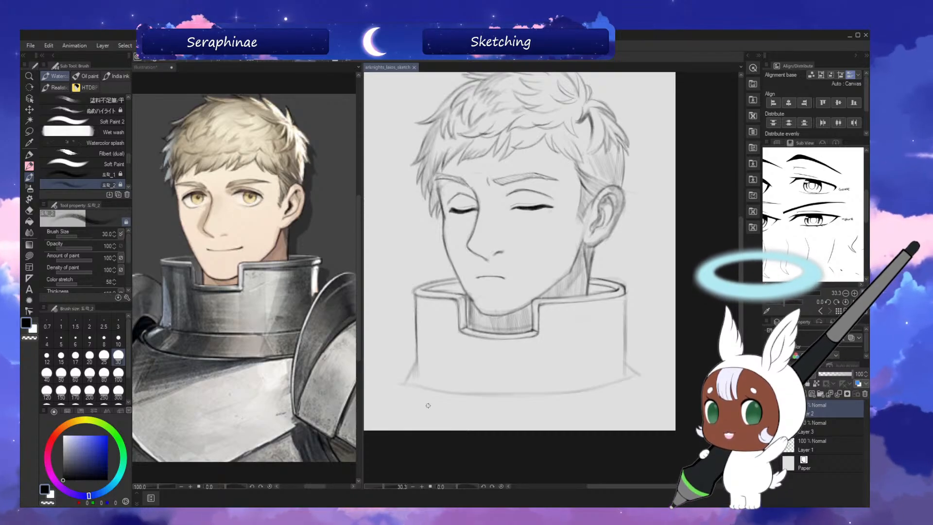
scroll(747, 300, down, 2)
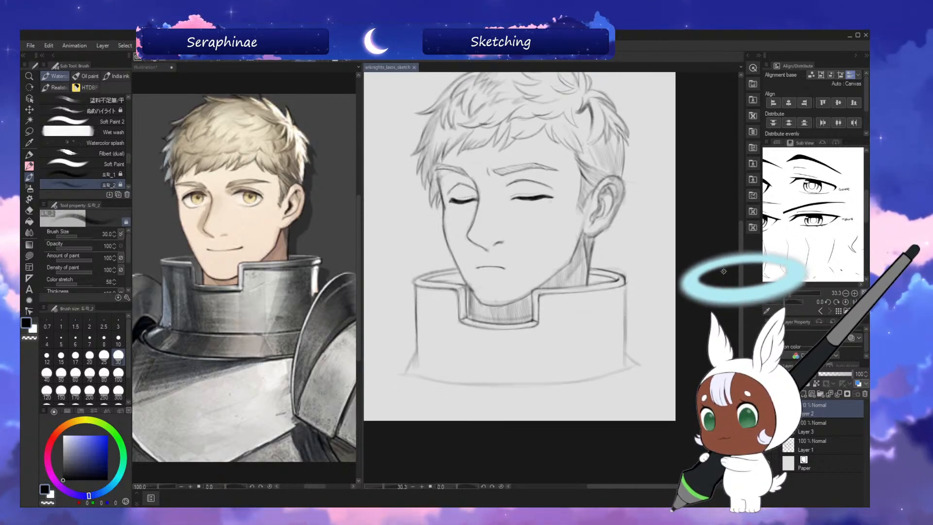
drag(622, 278, 625, 286)
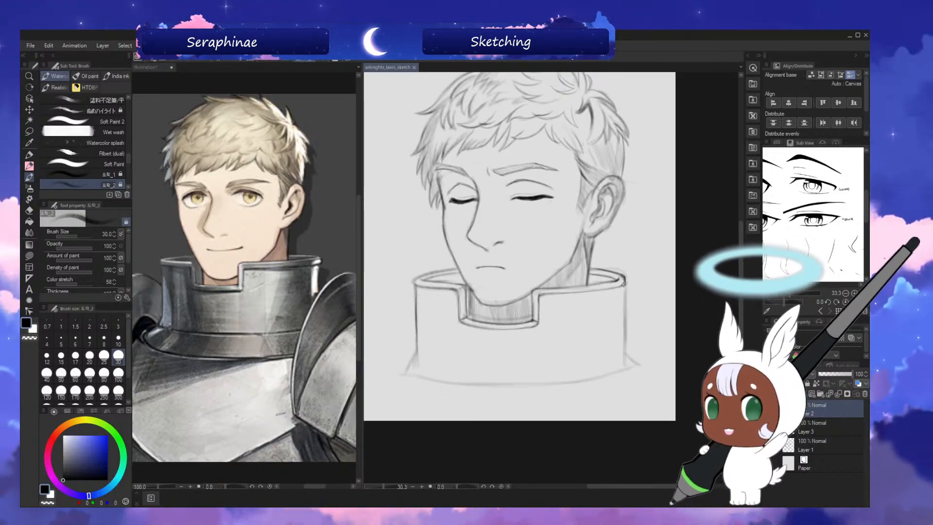
drag(416, 288, 417, 335)
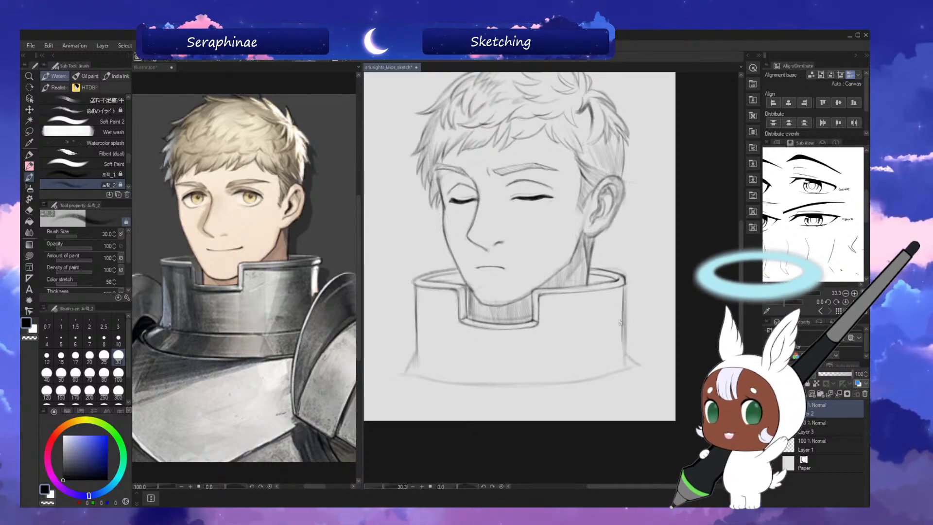
key(h)
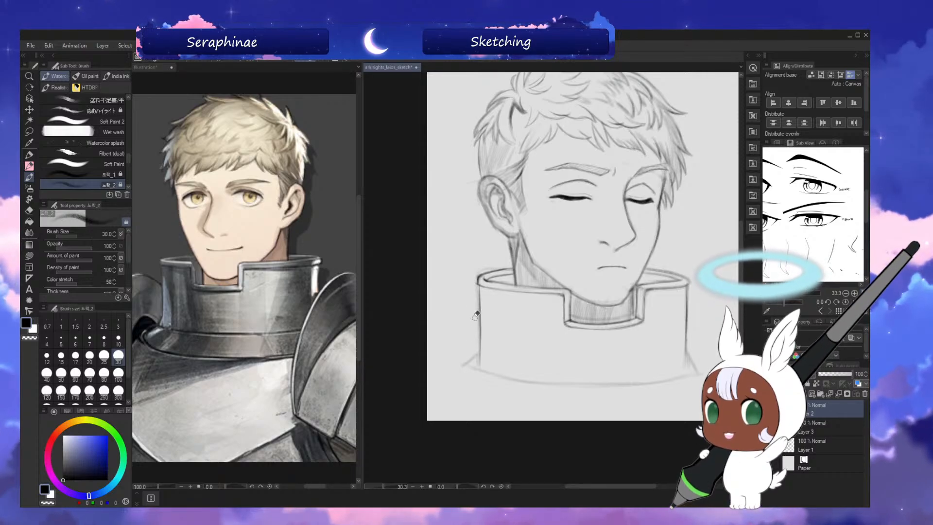
Strengthen the collar's ear-side edge and the flared corners at its base with brush size 40.
key(bracketright)
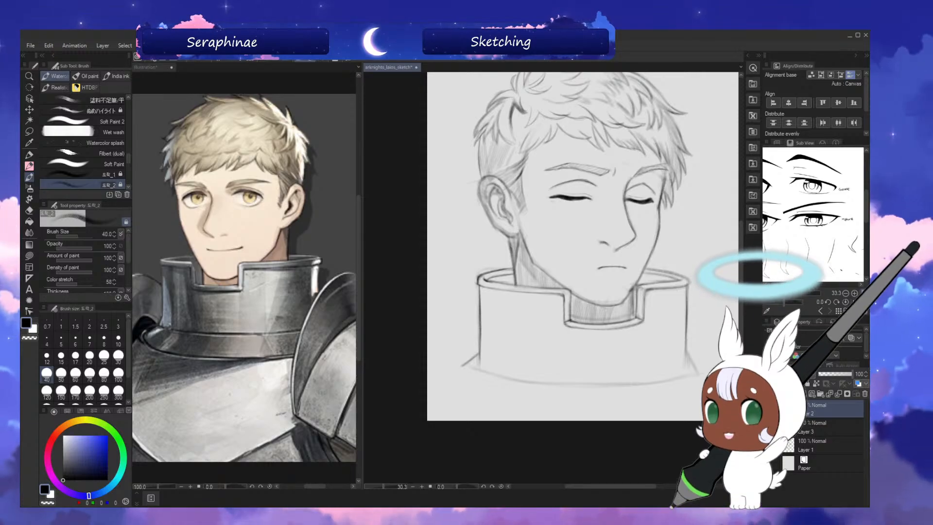
drag(583, 246, 583, 243)
key(h)
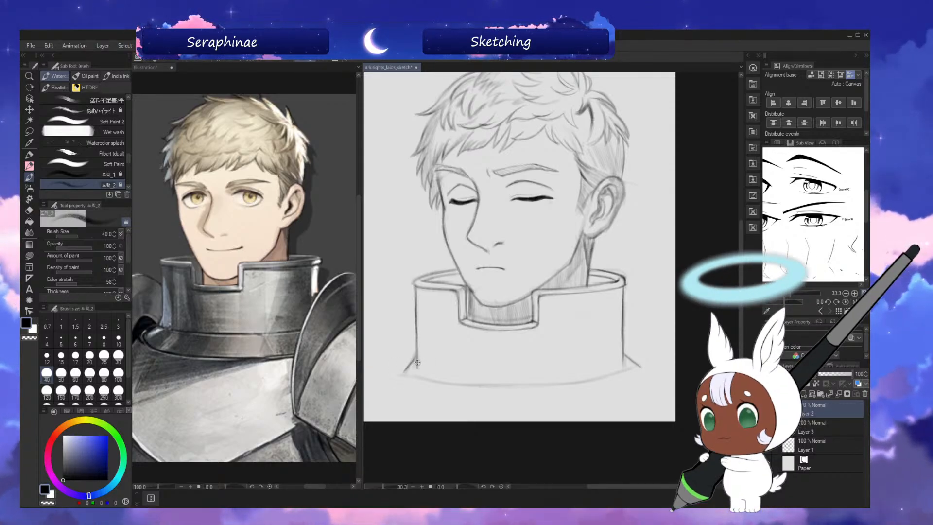
Redraw the collar's bottom edge as one deeper, darker curve between the flared corners with brush size 50 on a rotated canvas.
key(asciicircum)
key(asciicircum)
key(asciicircum)
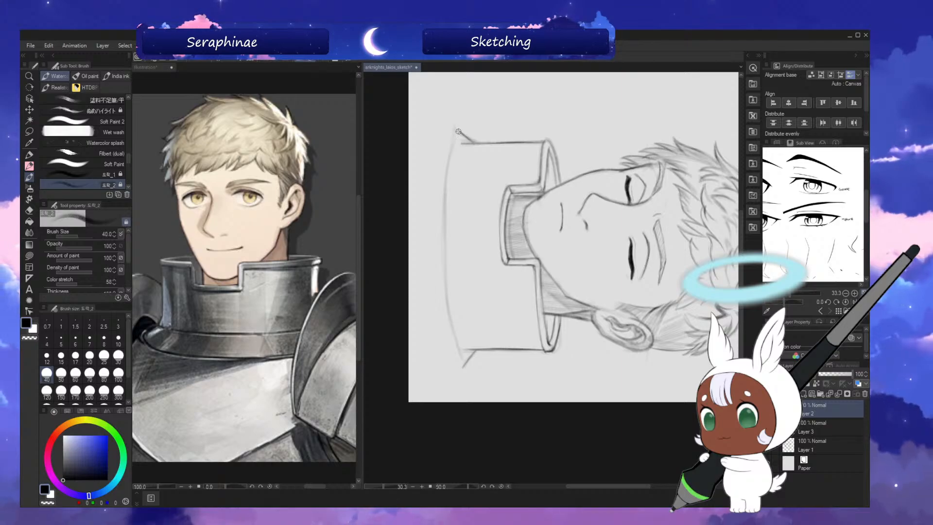
key(bracketright)
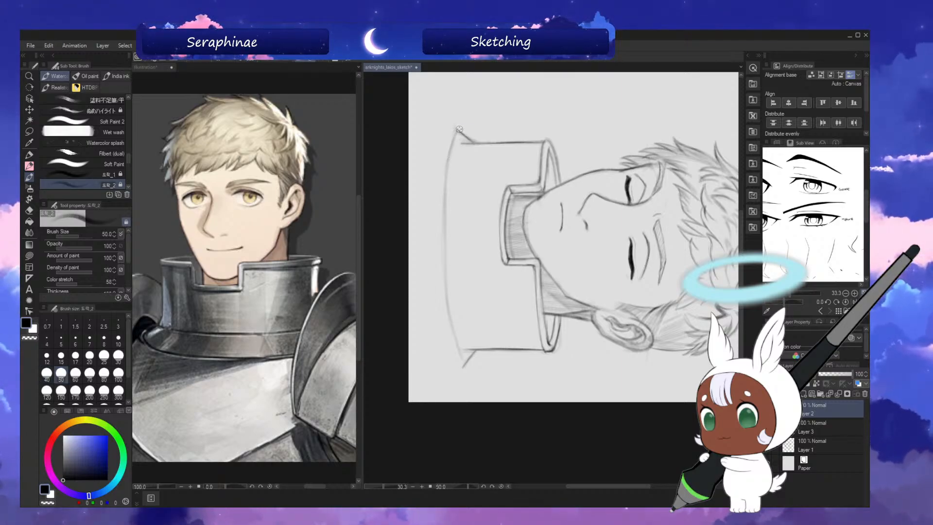
drag(452, 146, 437, 229)
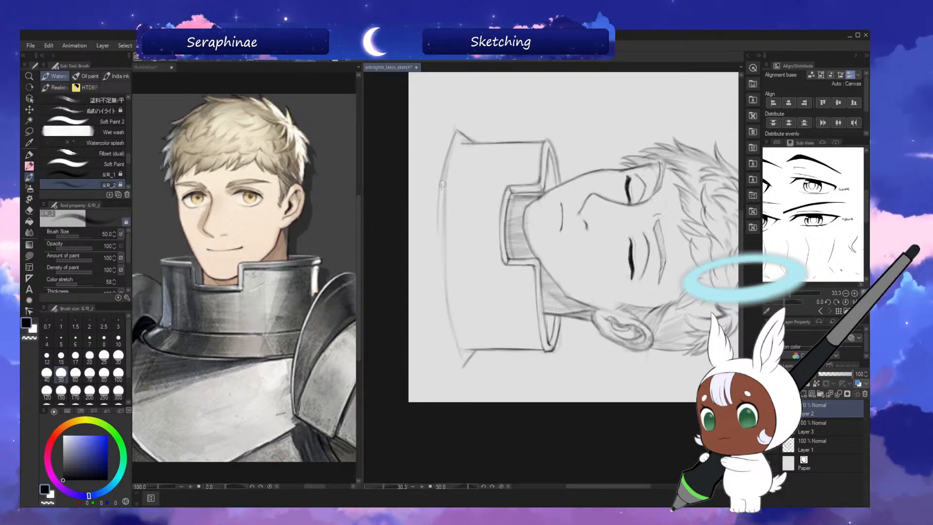
drag(440, 190, 439, 278)
drag(438, 225, 457, 351)
drag(443, 280, 463, 362)
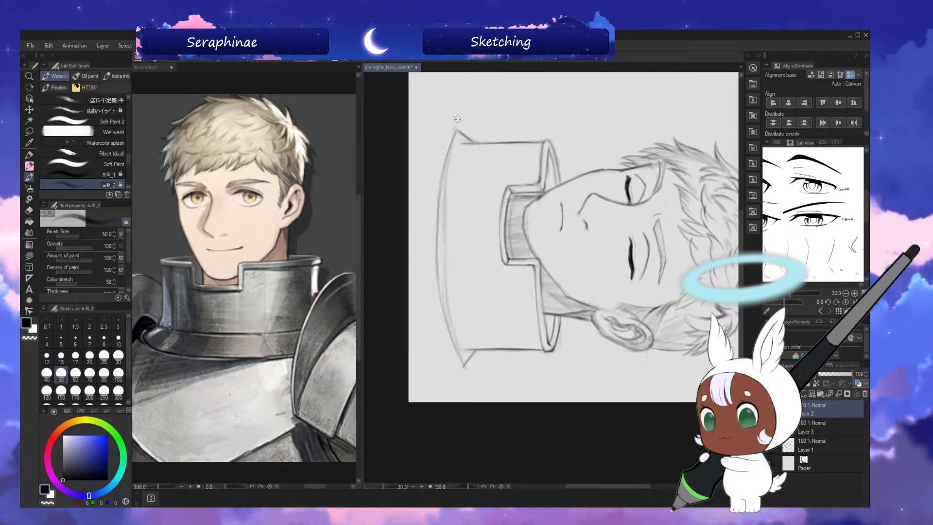
drag(438, 199, 452, 332)
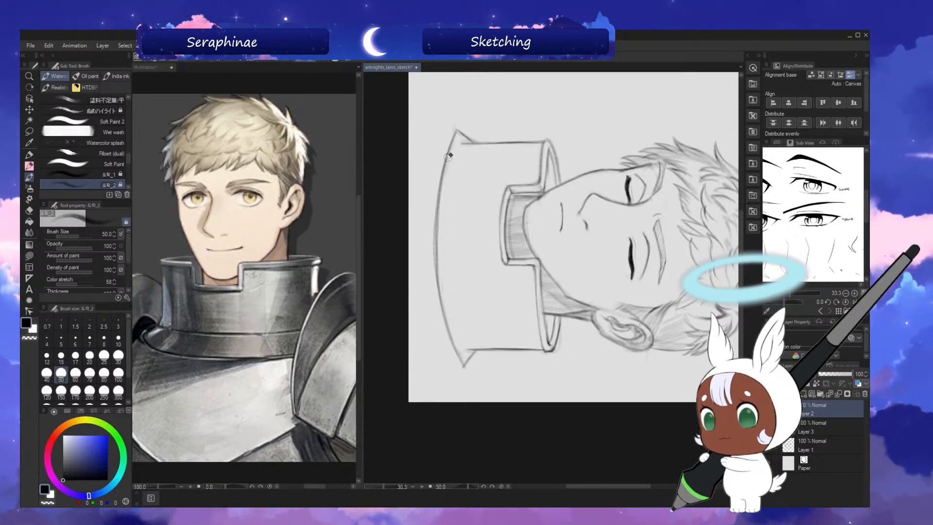
mouse_move(448, 157)
mouse_down()
mouse_move(418, 228)
mouse_move(433, 329)
mouse_up()
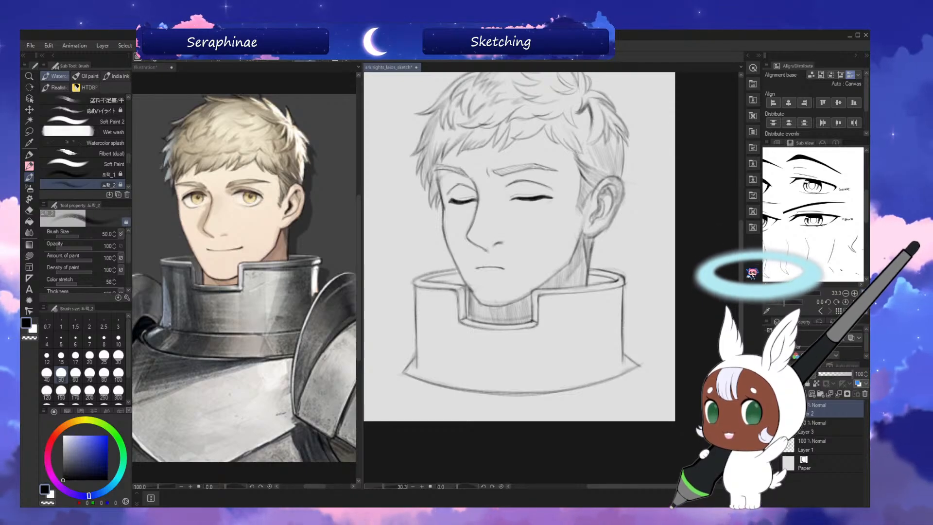
Lightly shade the nose on Layer 1 with brush size 100 and add a soft shadow below the lower lip.
drag(742, 274, 741, 254)
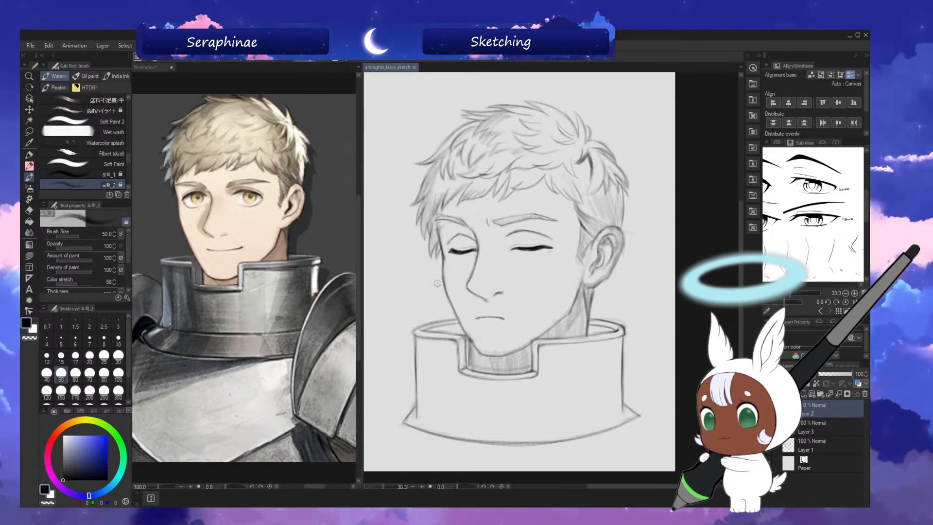
key(bracketright)
key(bracketright)
key(bracketright)
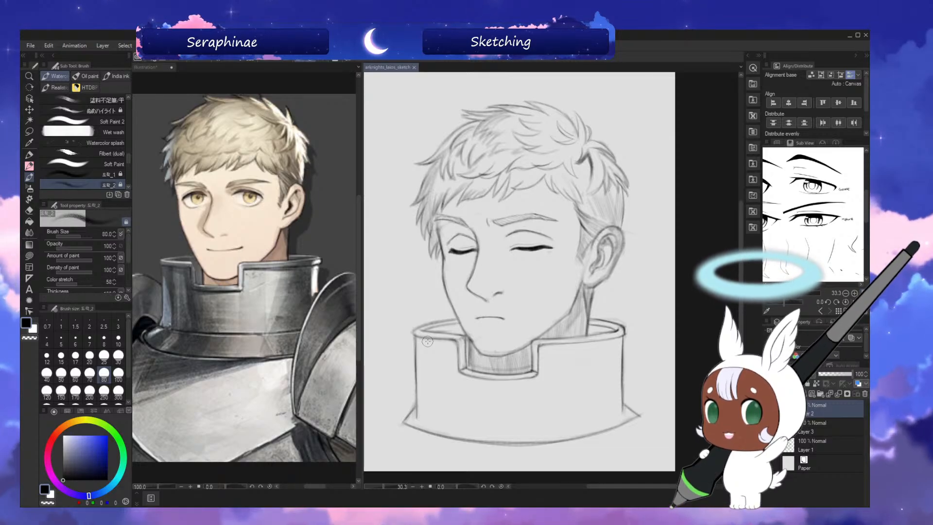
click(808, 440)
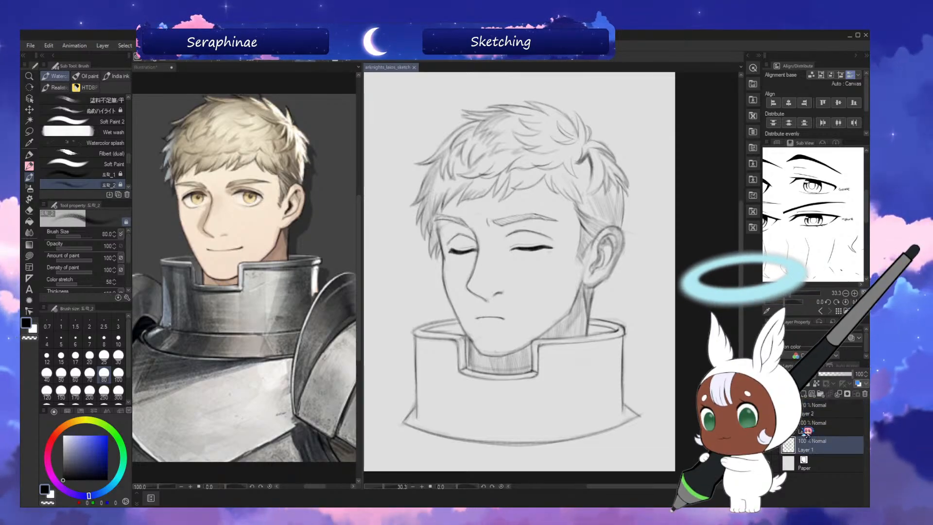
key(bracketright)
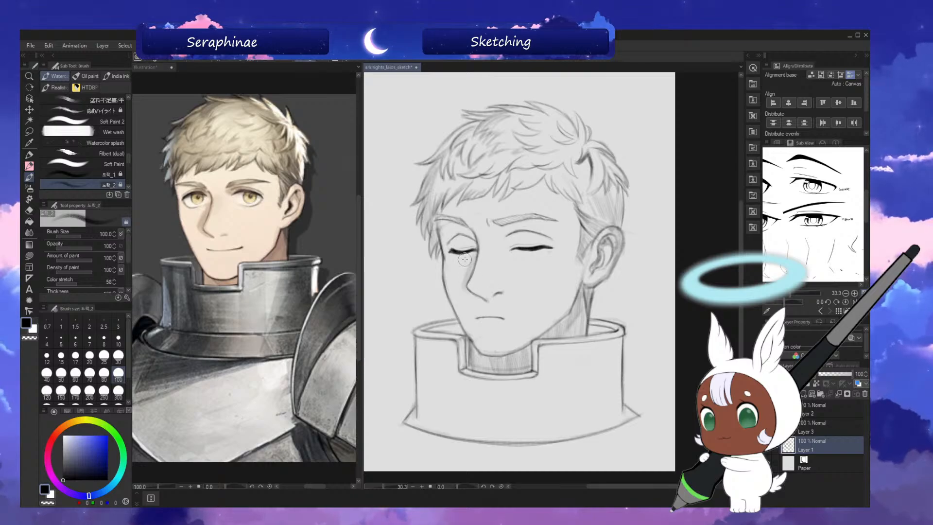
drag(465, 286, 487, 301)
key(bracketright)
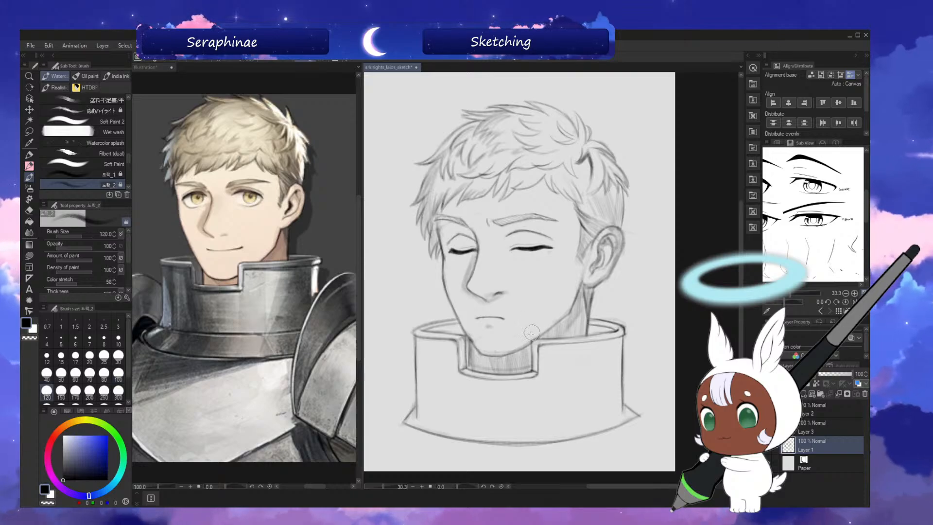
Softly shade the brows and eyelids with brush sizes 150 and 170, checking in mirrored view, and save with Layer 2 active.
key(bracketright)
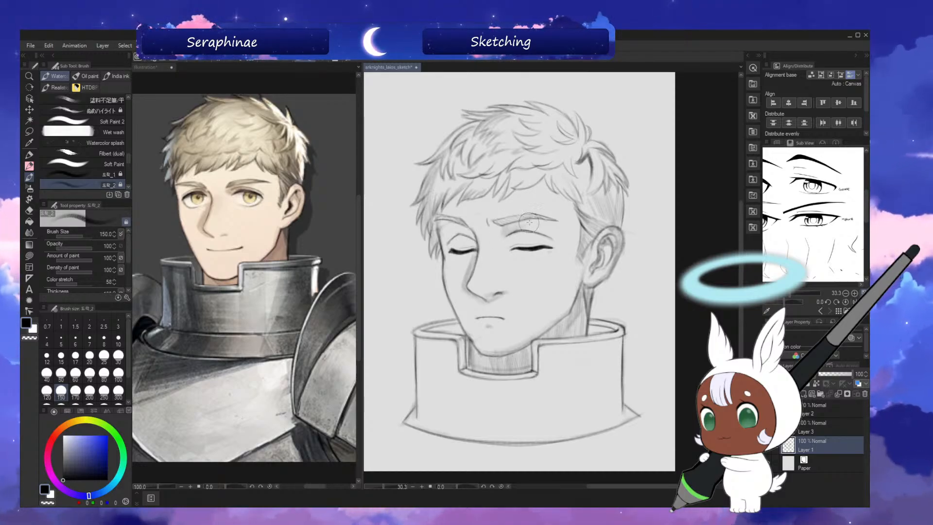
key(h)
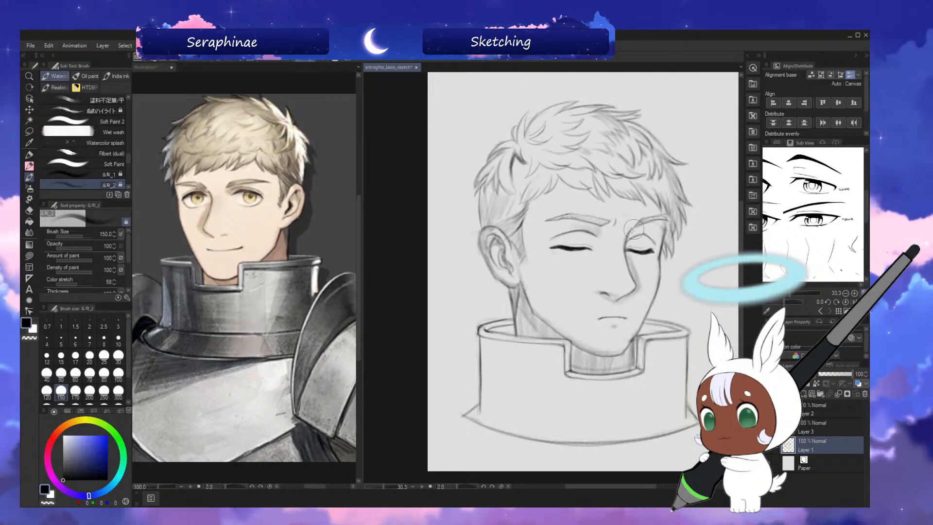
key(h)
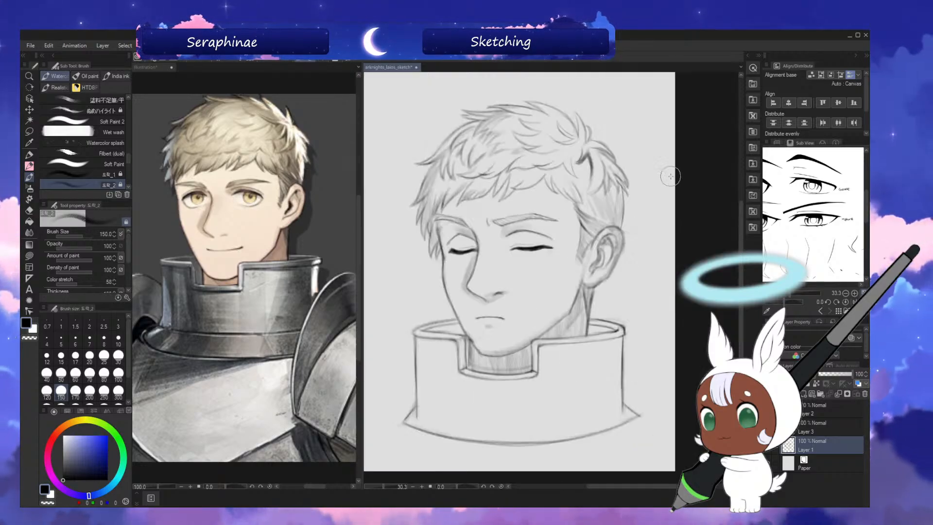
key(bracketright)
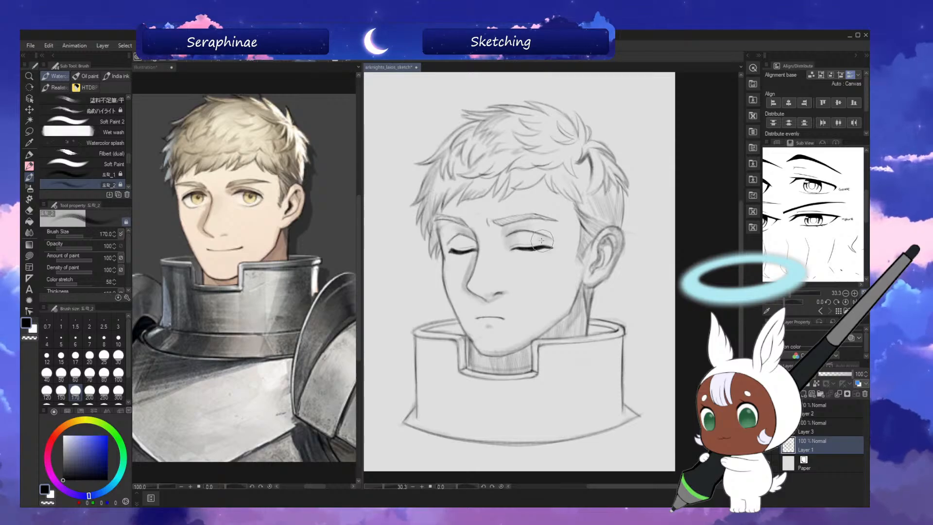
key(h)
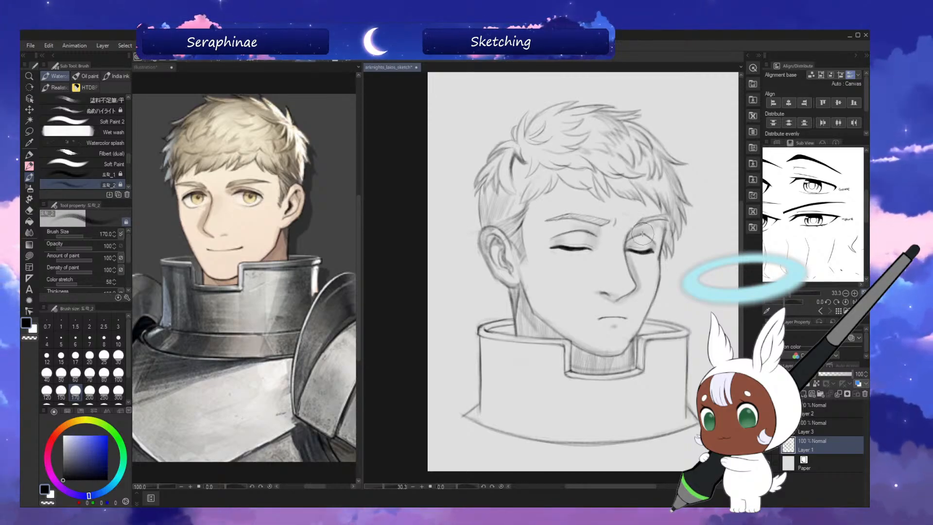
key(h)
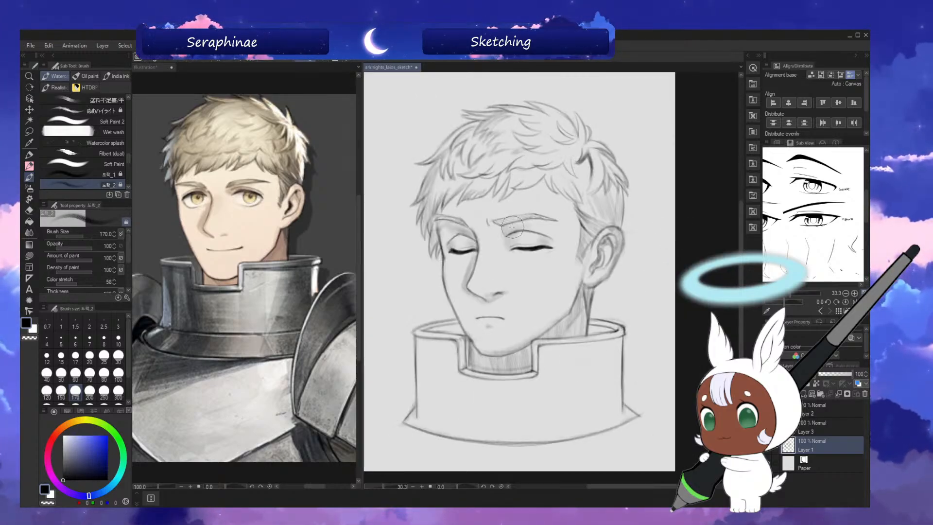
drag(511, 228, 525, 226)
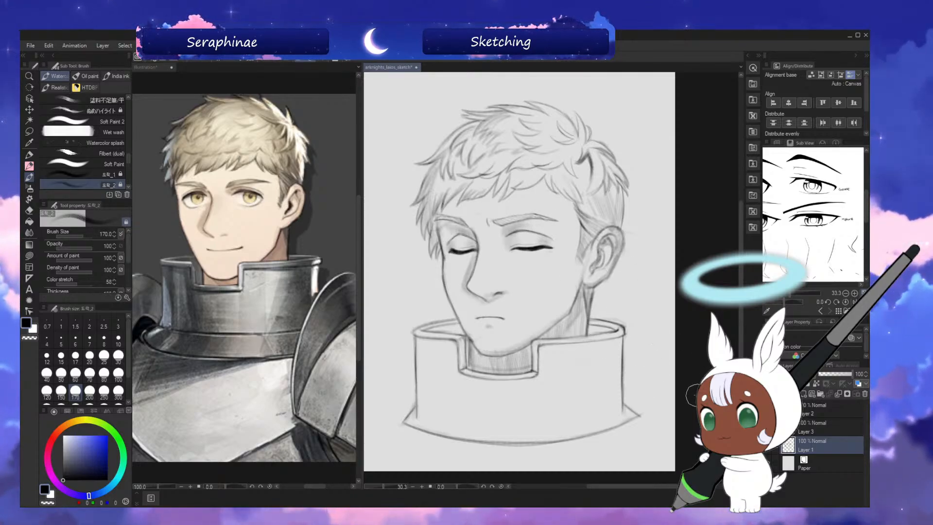
click(823, 412)
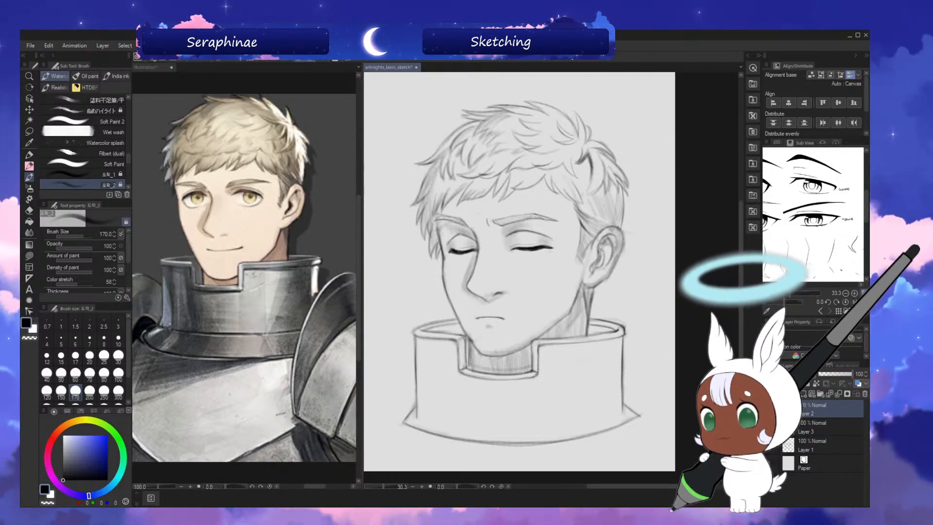
key(ctrl+s)
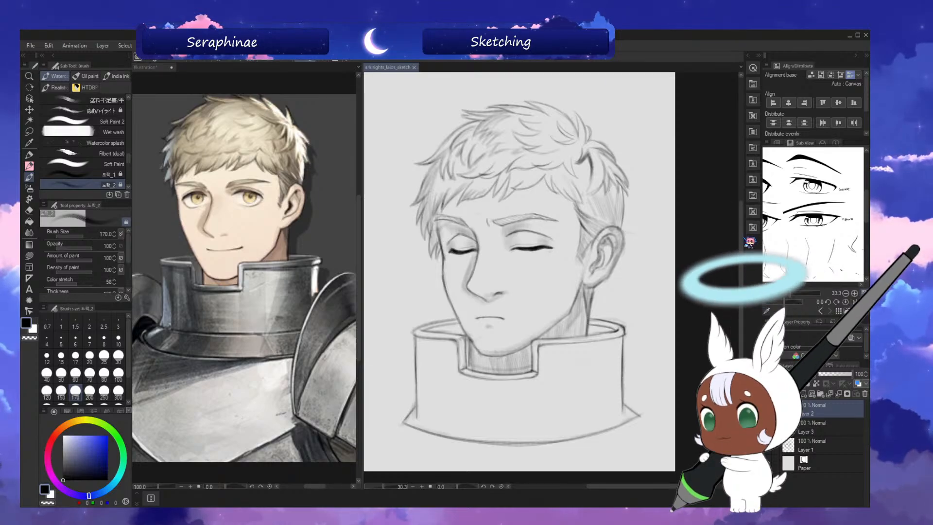
scroll(519, 273, down, 2)
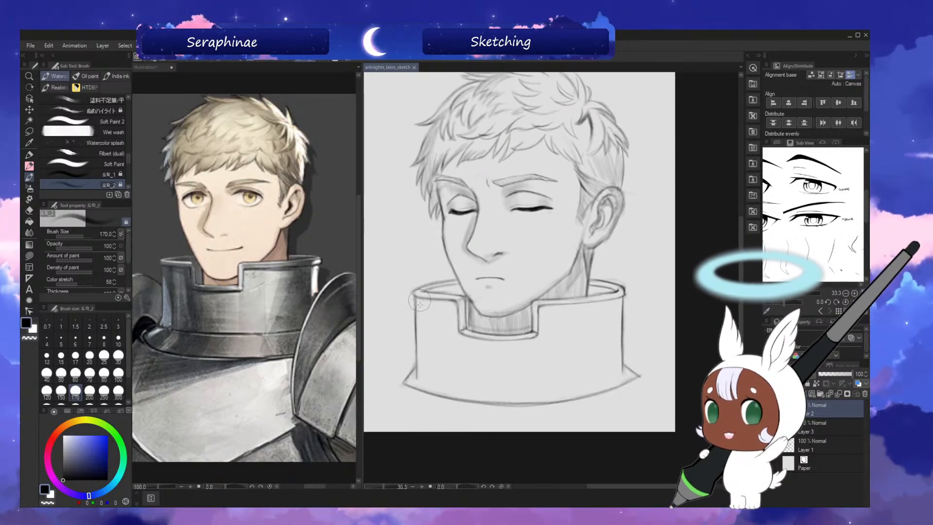
drag(426, 342, 434, 392)
key(ctrl+z)
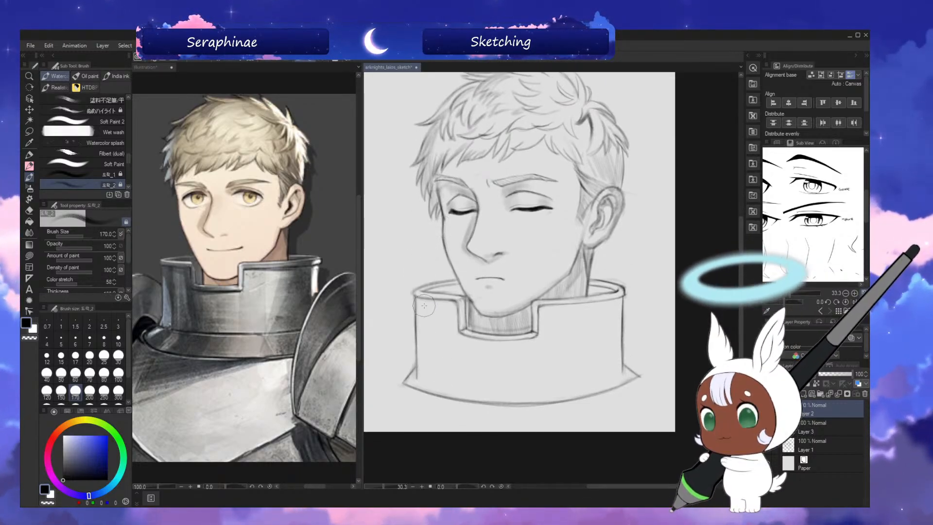
Trace a polyline selection down the collar's face-side edge and along its bottom curve to the ear-side flared corner.
click(29, 132)
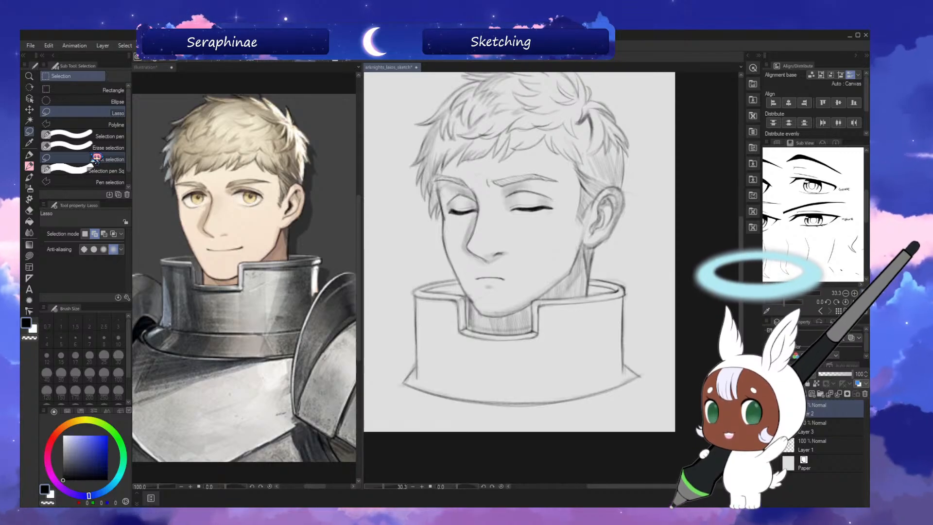
click(113, 125)
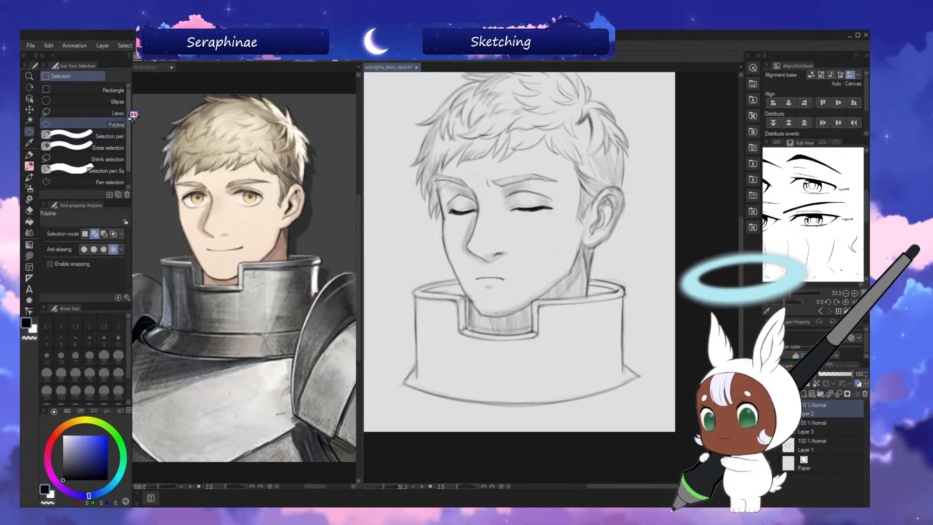
click(458, 280)
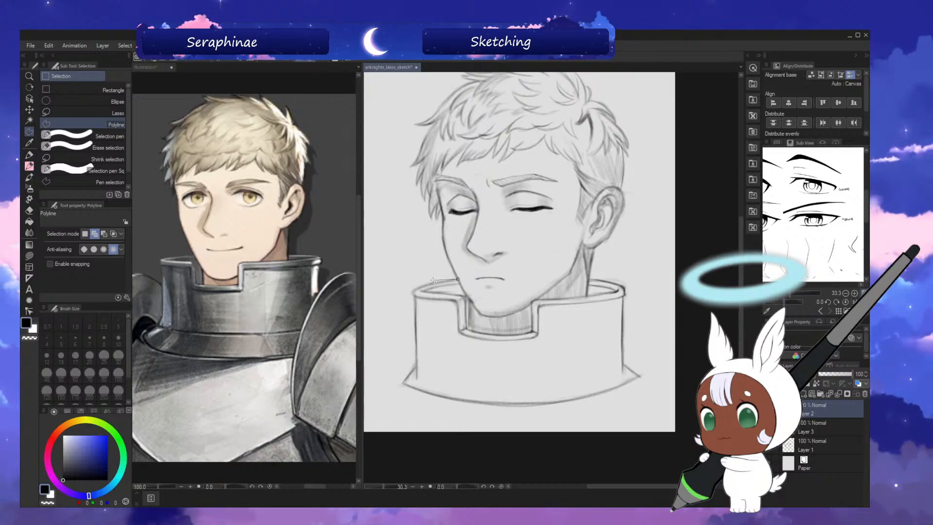
click(459, 278)
key(ctrl+d)
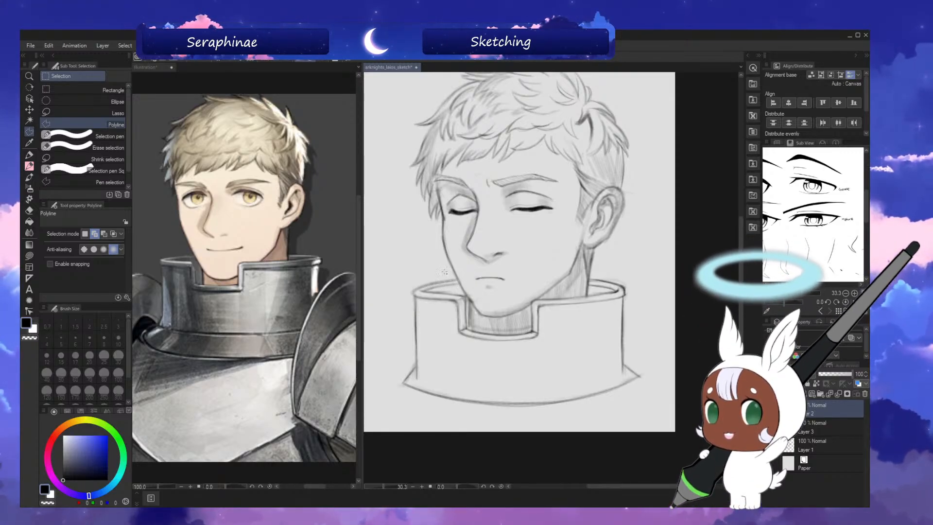
click(416, 297)
click(416, 337)
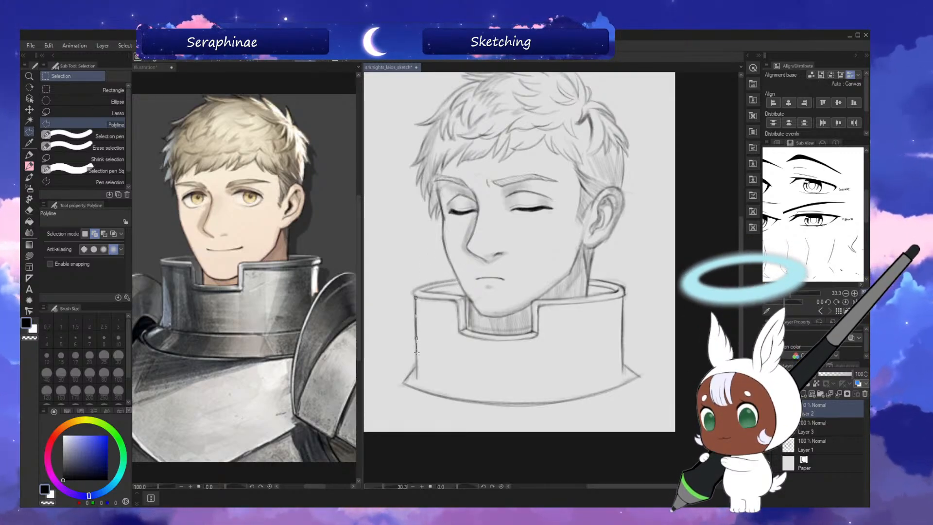
click(417, 367)
click(403, 383)
click(442, 398)
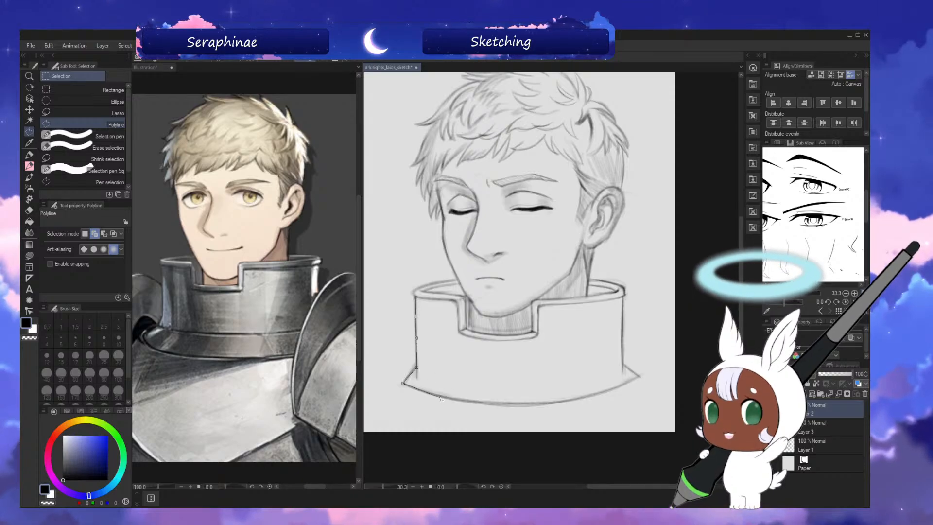
click(552, 403)
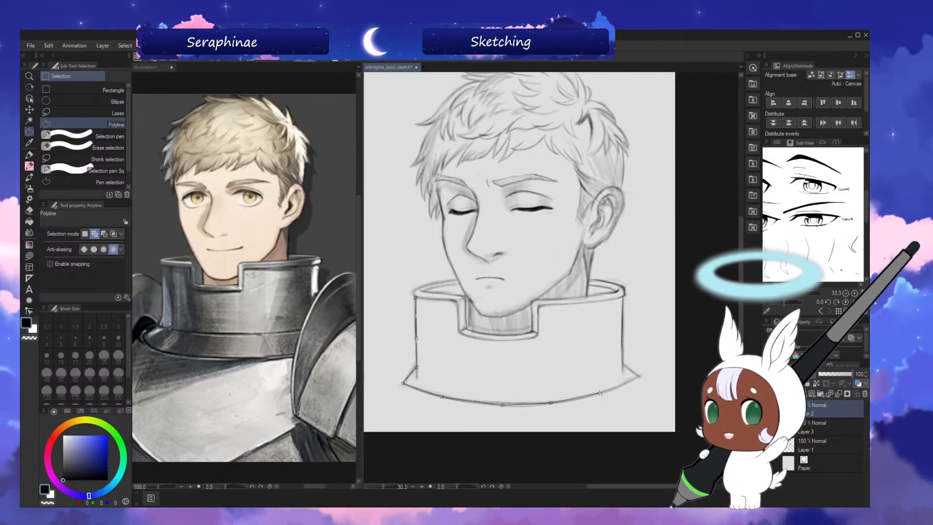
click(600, 392)
click(640, 377)
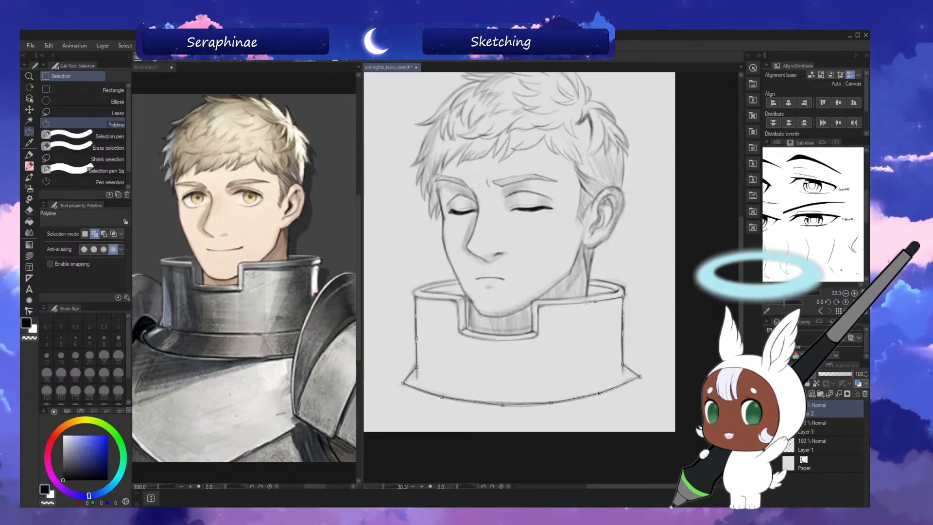
Continue the polyline selection along the collar's front rim and around its notch, and close it at the face-side corner.
click(540, 306)
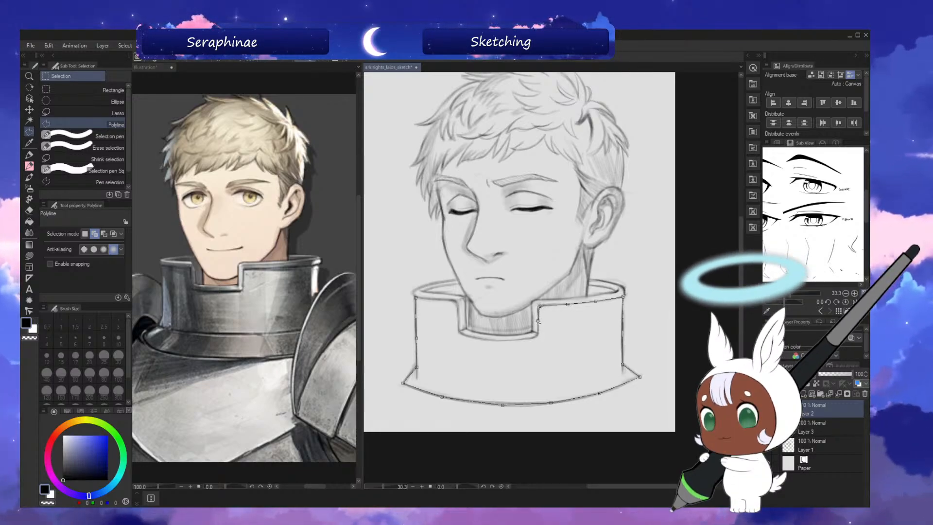
click(538, 321)
click(538, 336)
click(523, 340)
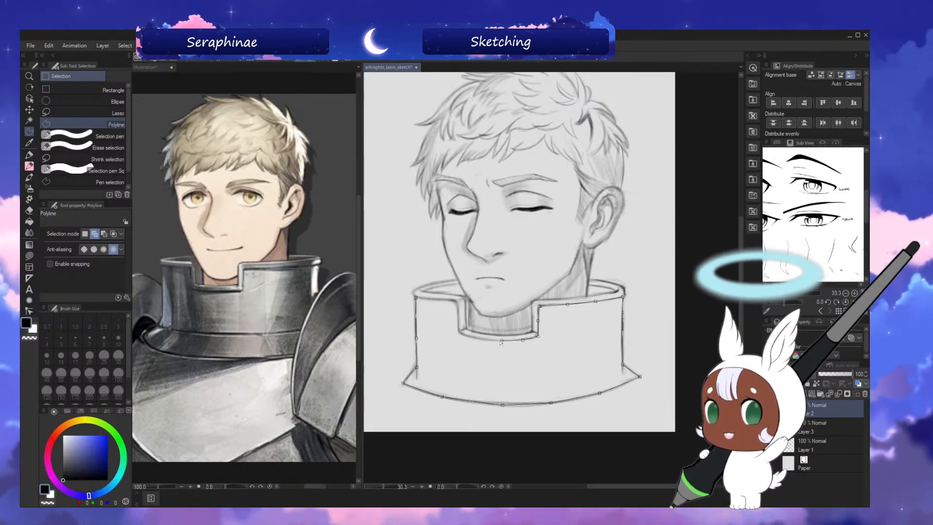
click(501, 341)
click(458, 333)
click(457, 311)
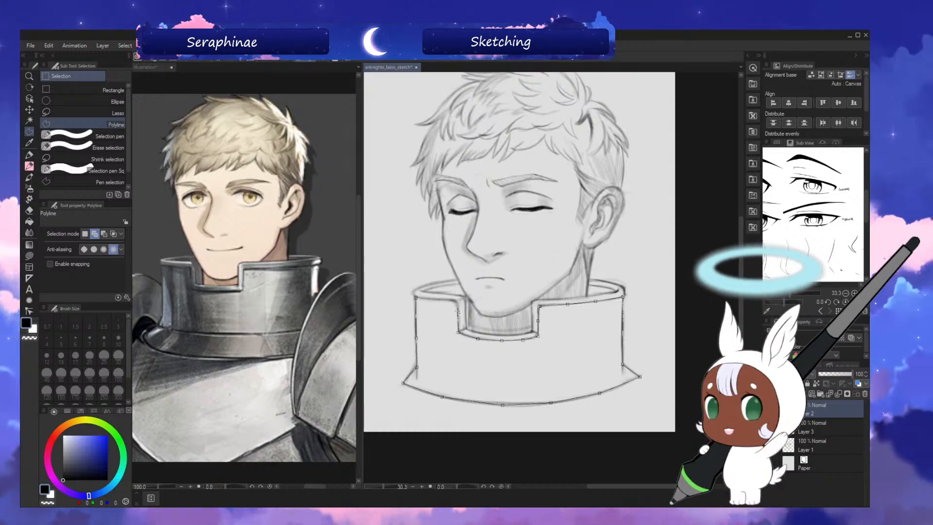
click(456, 301)
click(417, 296)
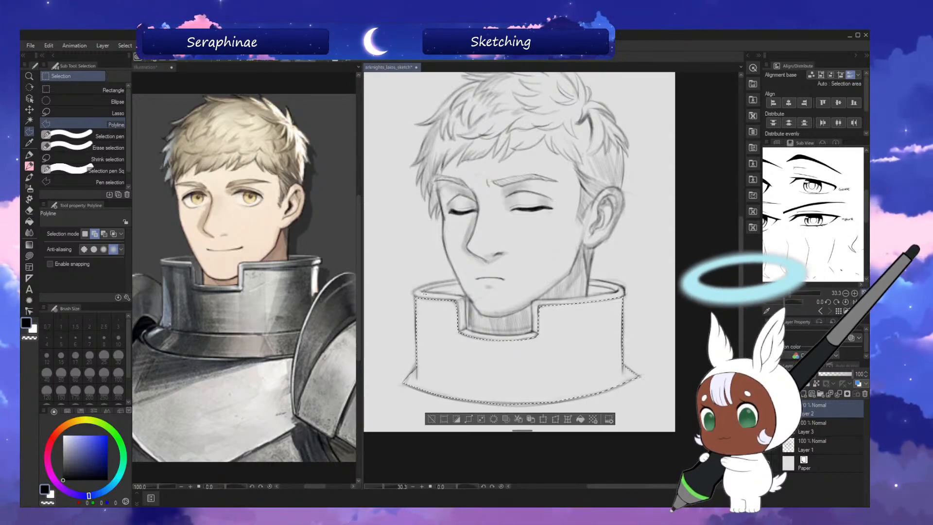
Shade both sides of the selected collar front with horizontal strokes using brush size 250, leaving the middle light.
click(30, 178)
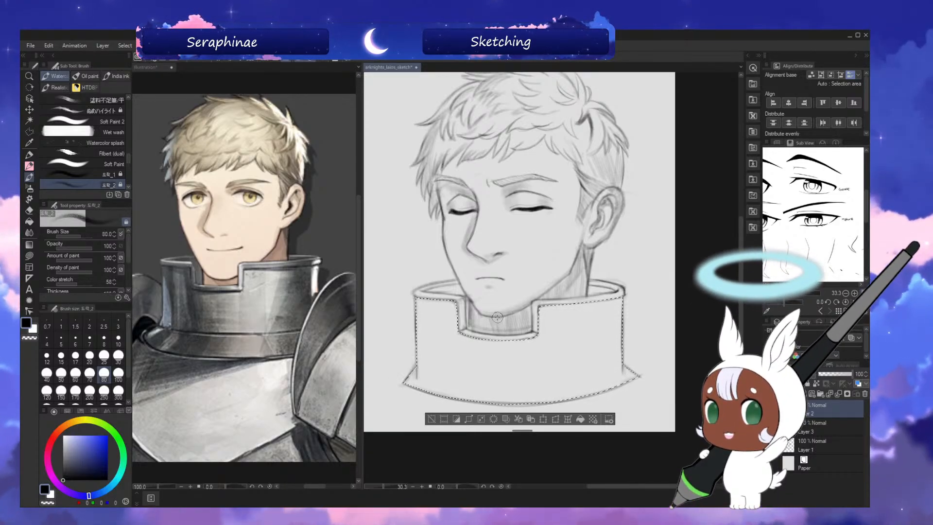
key(bracketright)
key(bracketright)
key(bracketright)
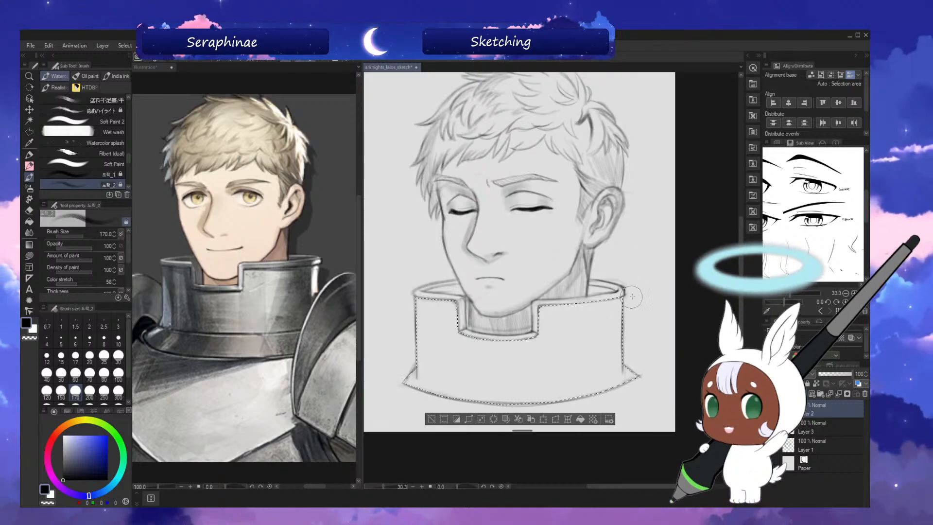
key(bracketright)
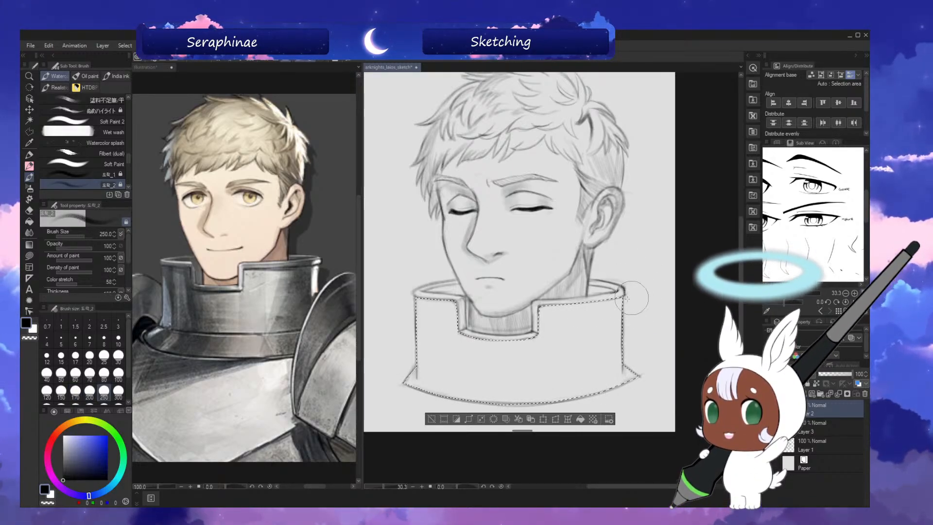
drag(631, 315, 637, 351)
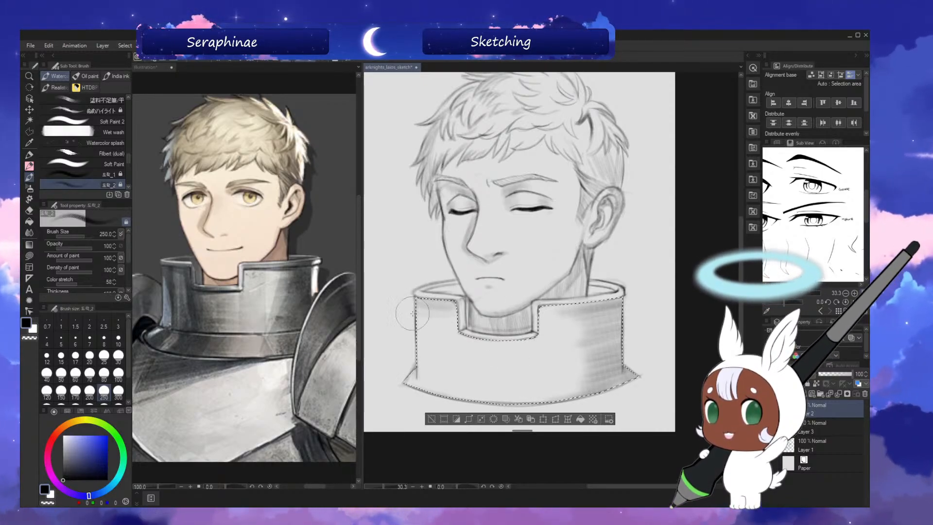
drag(424, 331, 480, 341)
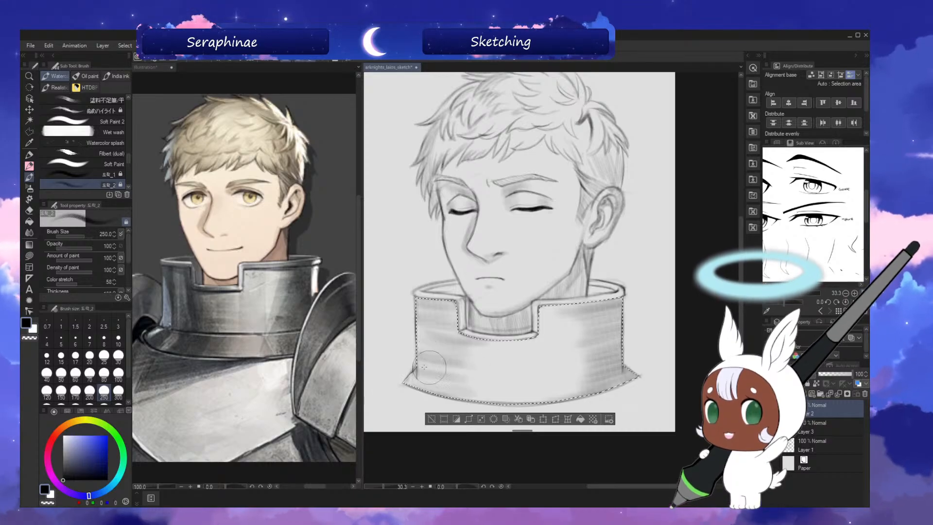
Add darker vertical shading bands between the collar's face-side edge and its notch with brush sizes 120 and 170.
key(bracketleft)
key(bracketleft)
key(bracketleft)
key(bracketleft)
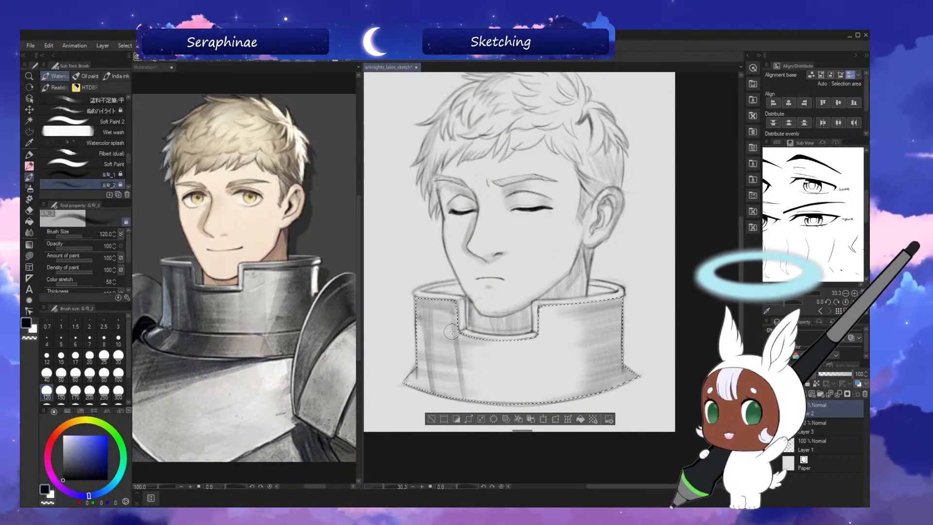
key(bracketright)
key(bracketright)
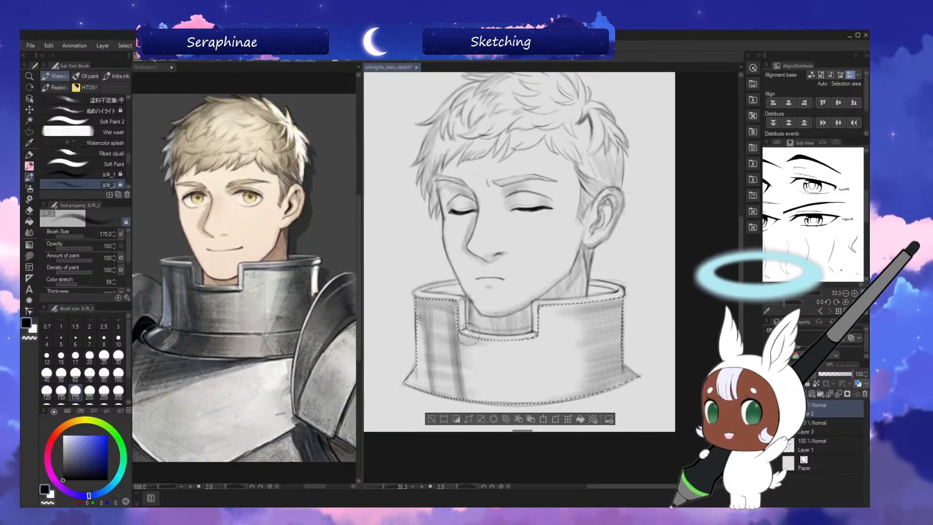
Shade the collar front beneath the notch with soft horizontal strokes using brush sizes 200 and 250.
key(bracketright)
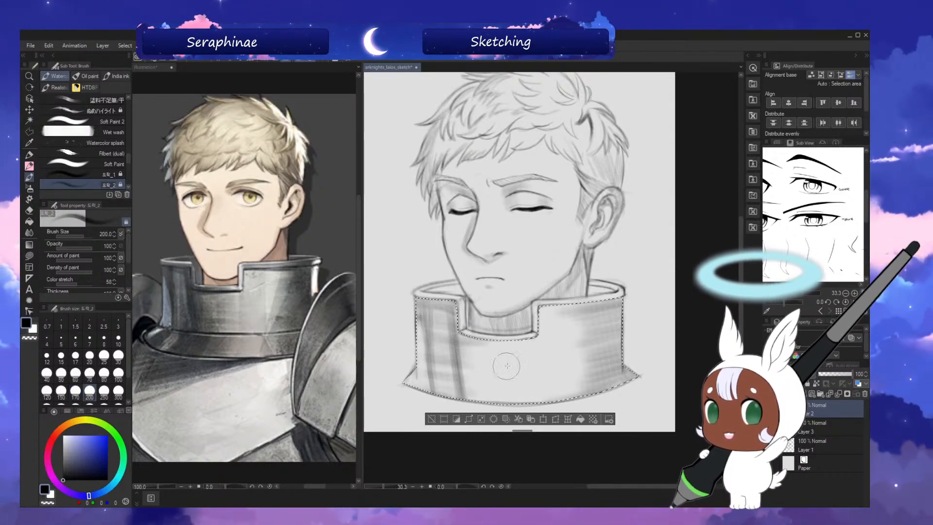
key(h)
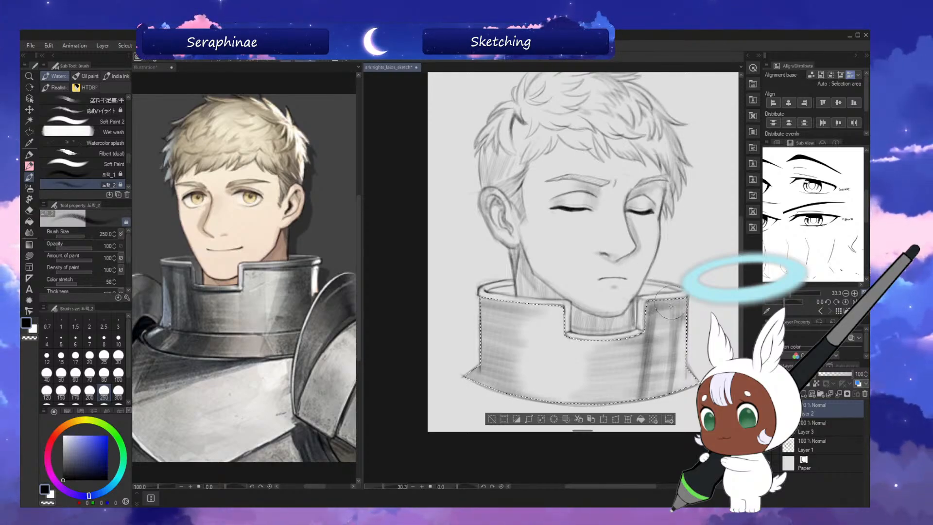
key(h)
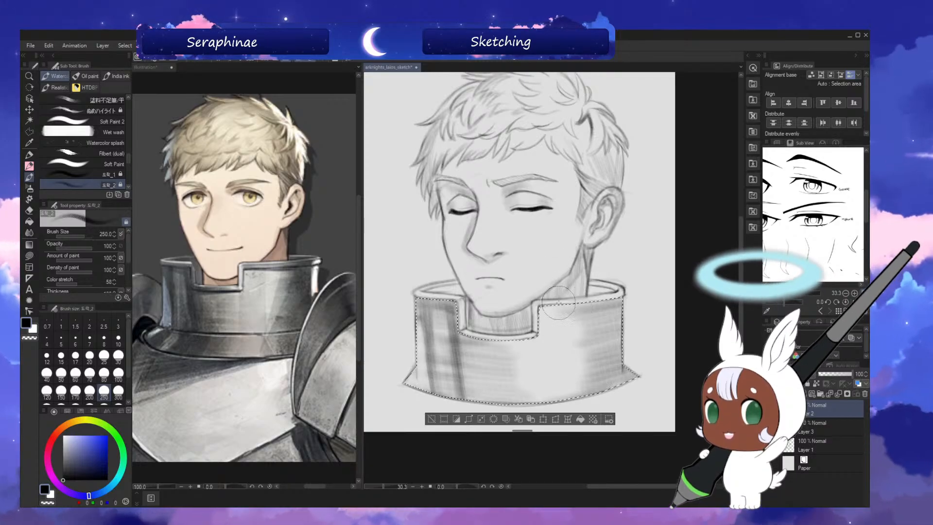
Darken the collar front just below the ear-side rim, reducing the brush size from 170 to 80.
key(bracketleft)
key(bracketleft)
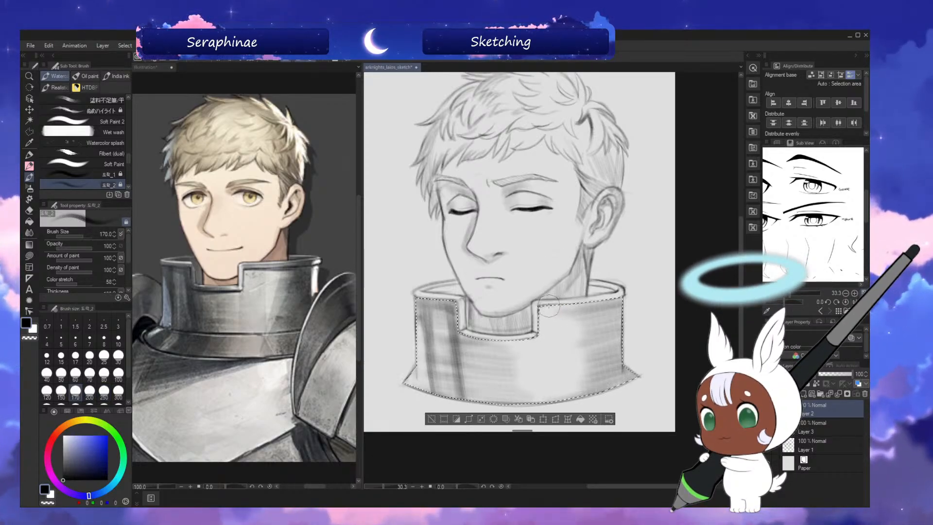
key(bracketleft)
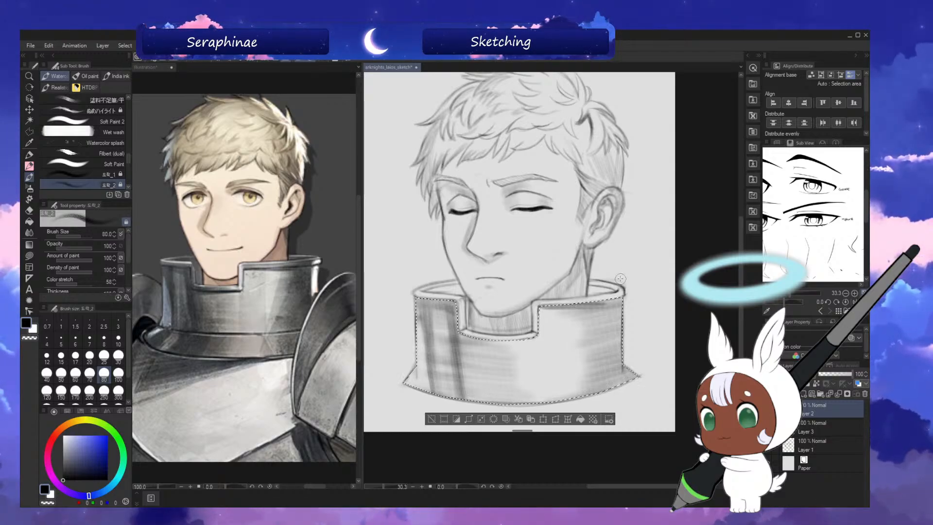
Deepen the shading on the ear-side part of the collar front with brush sizes 120, 170 and 200.
key(bracketright)
key(bracketright)
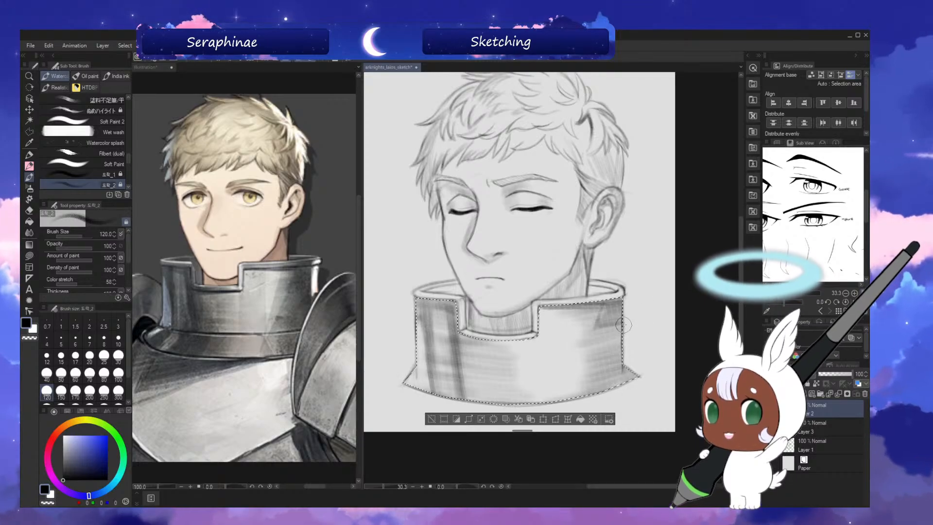
key(bracketright)
key(bracketright)
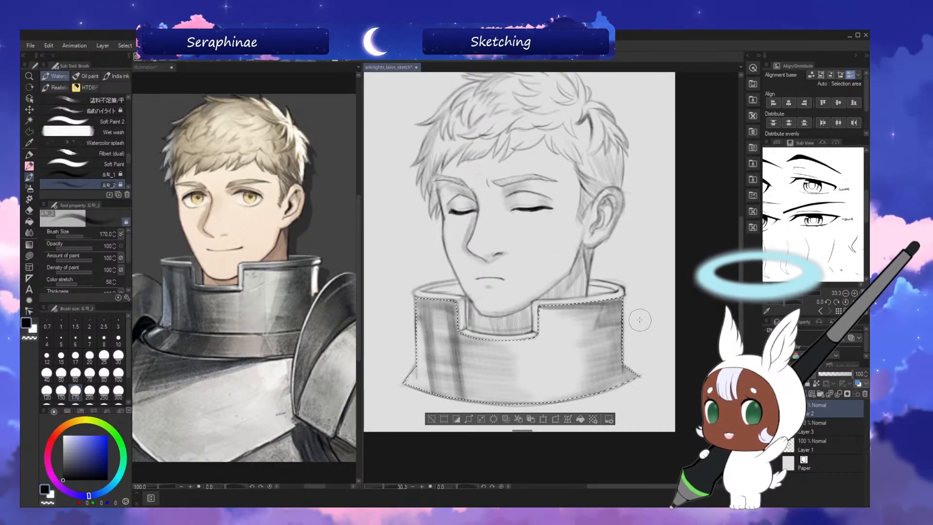
key(bracketright)
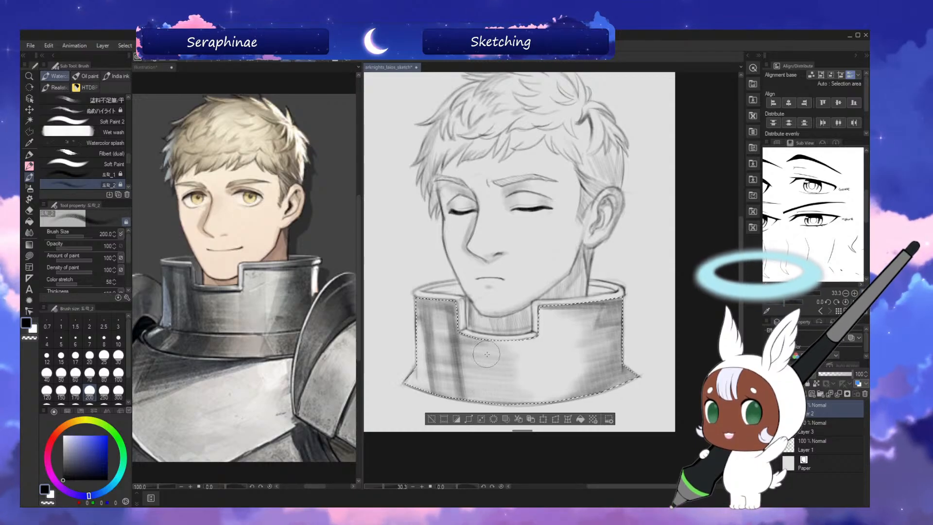
Touch up the collar front's shading below the notch and toward the ear side with brush sizes 120 to 70, and clear the selection.
key(bracketleft)
key(bracketleft)
key(bracketleft)
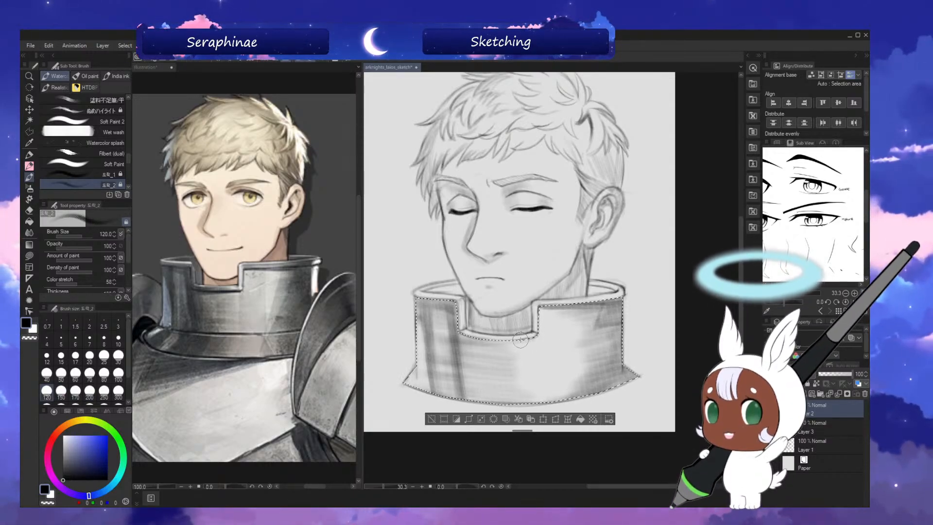
key(bracketleft)
key(x)
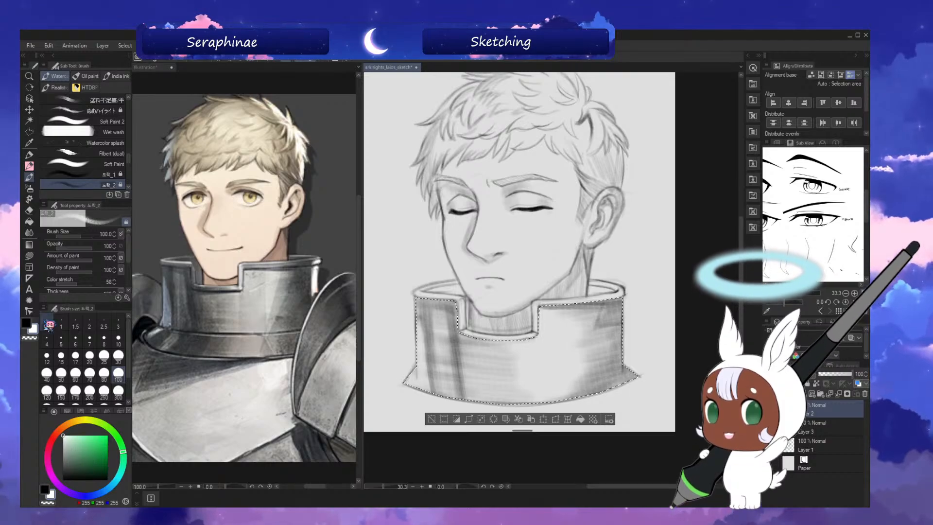
click(27, 323)
key(bracketleft)
key(bracketleft)
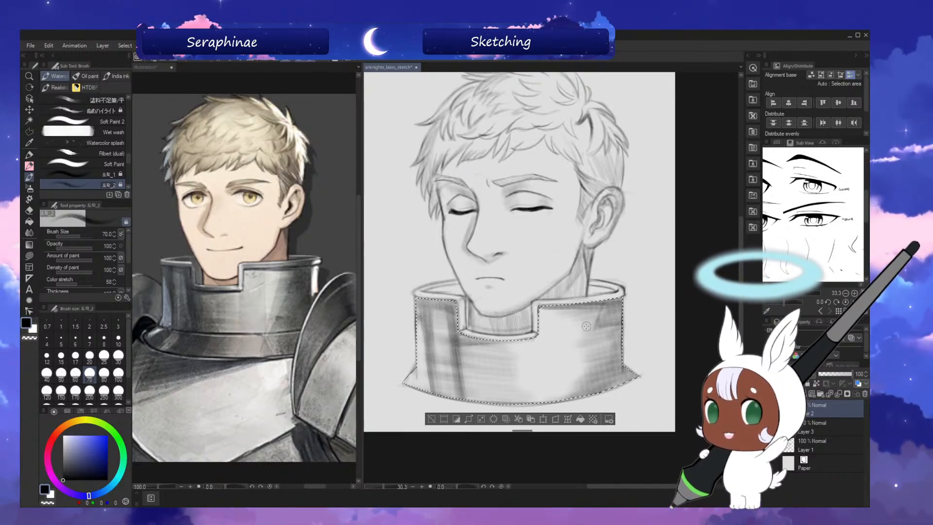
key(ctrl+d)
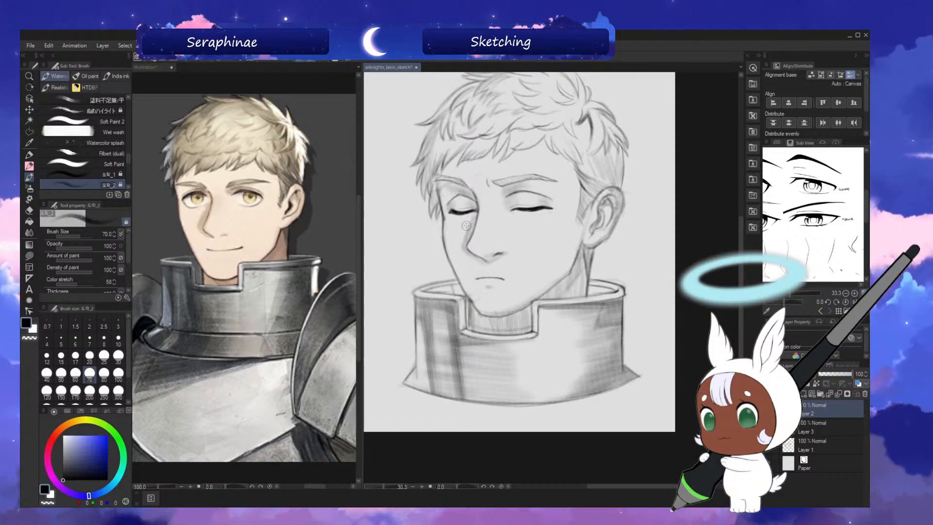
Shade the inner wall of the collar beside the far cheek with brush size 80, and save the sketch.
key(bracketright)
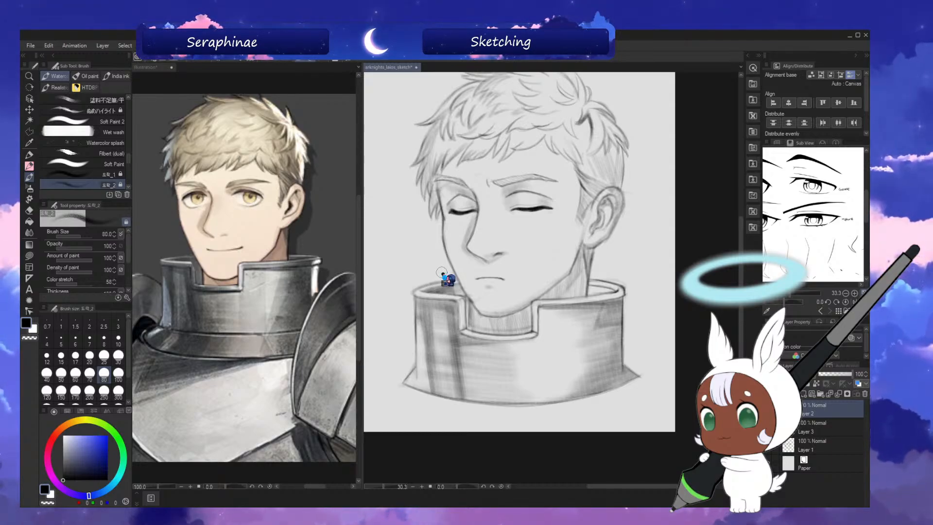
key(ctrl+s)
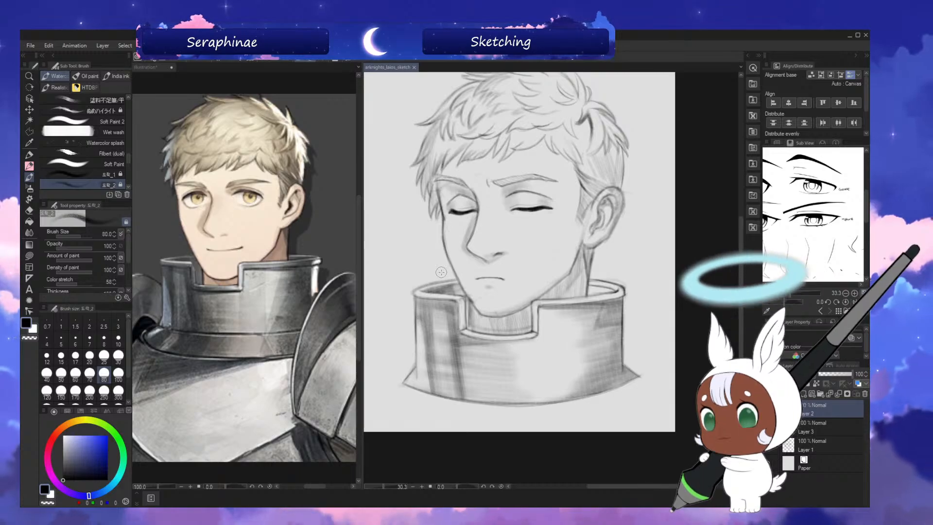
drag(433, 288, 439, 284)
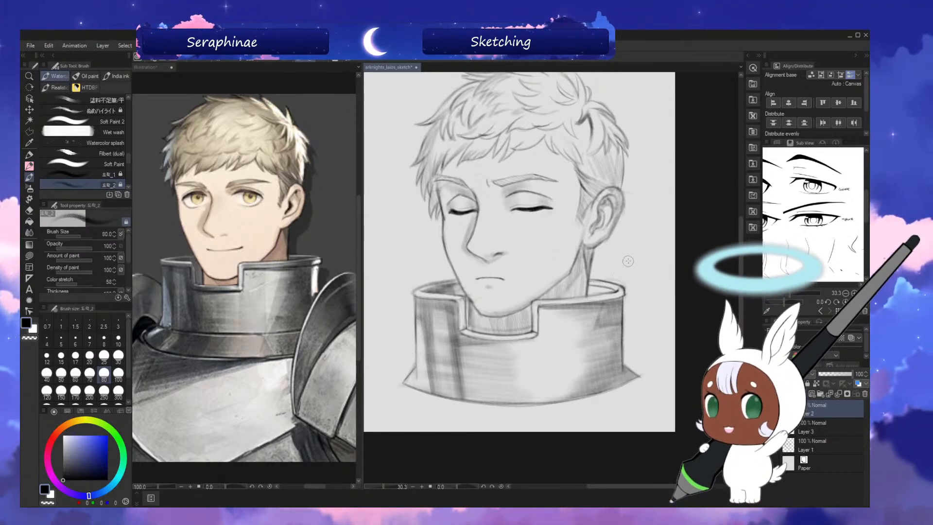
key(h)
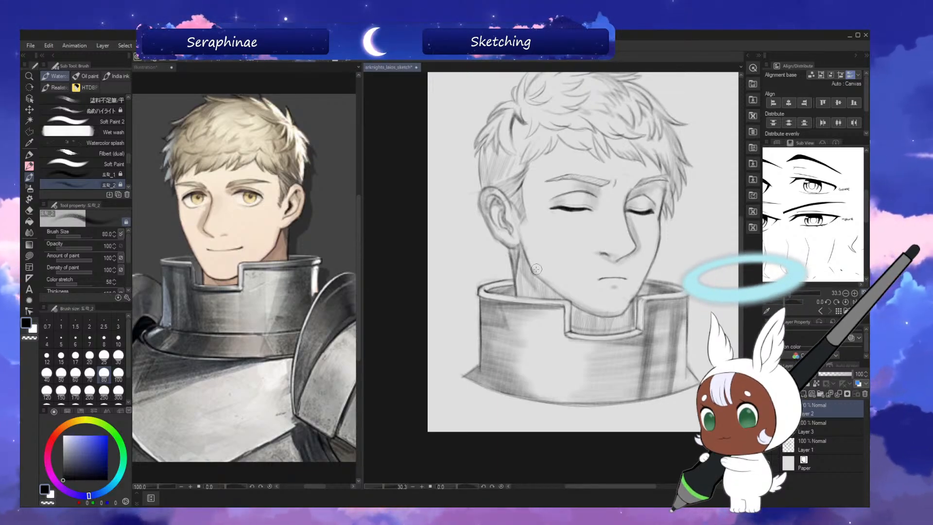
key(h)
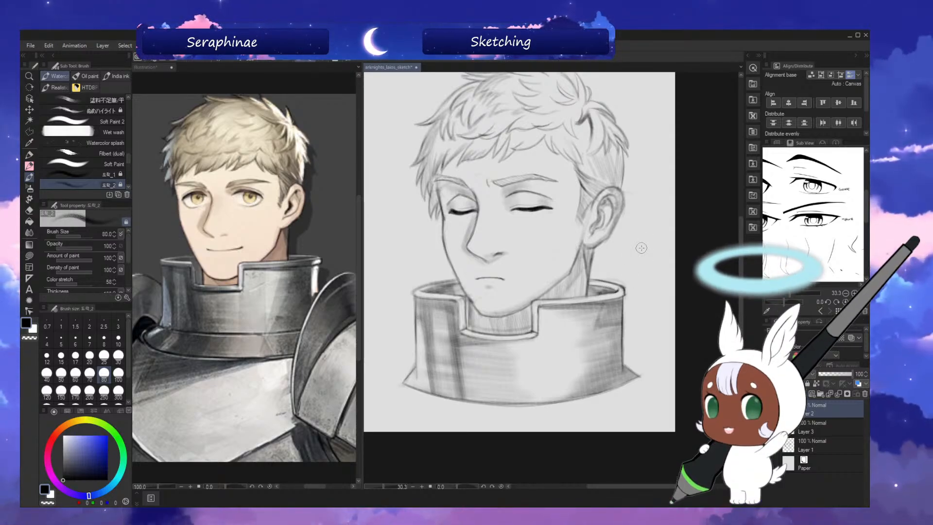
Paint a white highlight down the collar's ear-side edge with brush size 100, and darken the nearby inner rim in black.
click(32, 329)
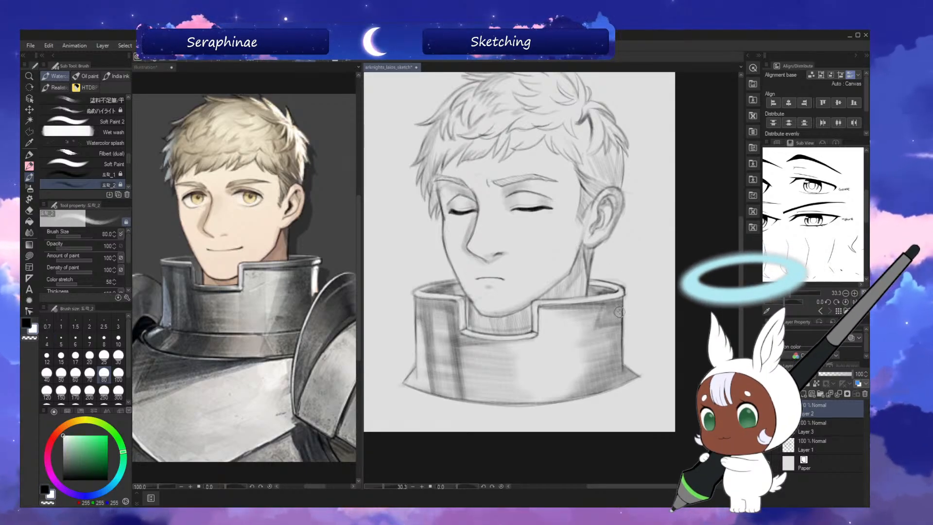
key(bracketright)
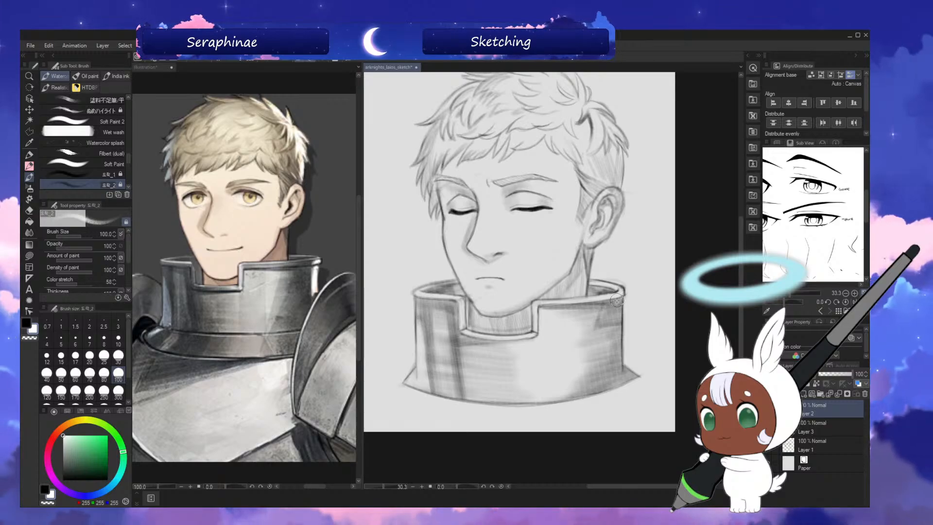
mouse_move(618, 301)
mouse_down()
mouse_move(616, 369)
mouse_move(618, 303)
mouse_move(615, 347)
mouse_up()
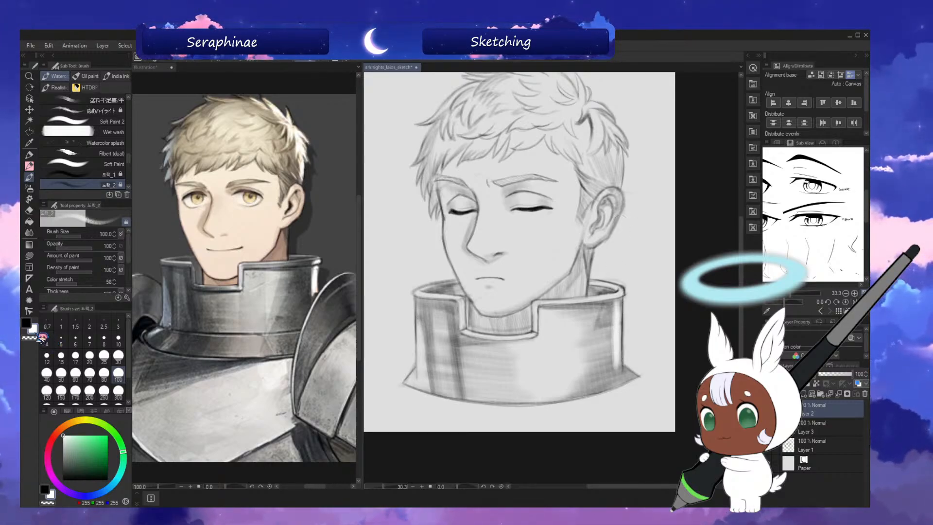
click(36, 317)
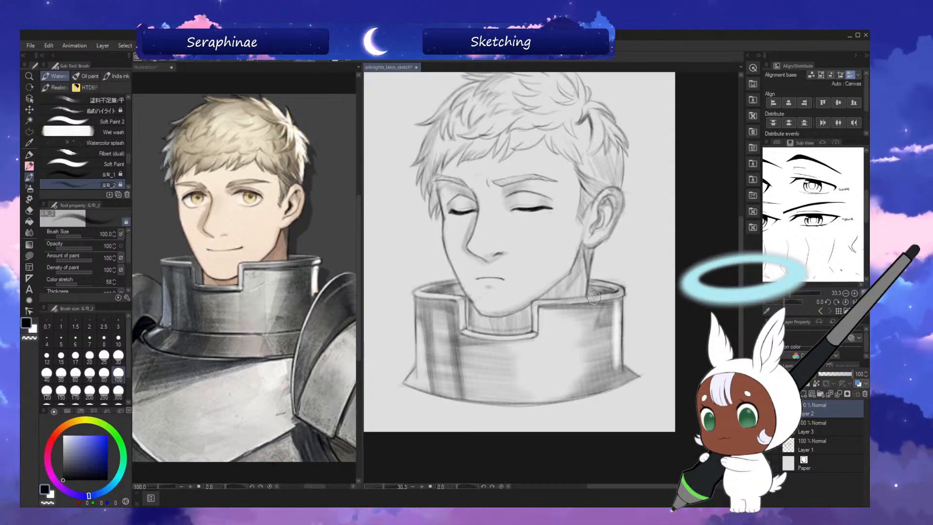
Add small white highlights at the ear-side corner of the collar rim with brush sizes 80 and 40.
key(x)
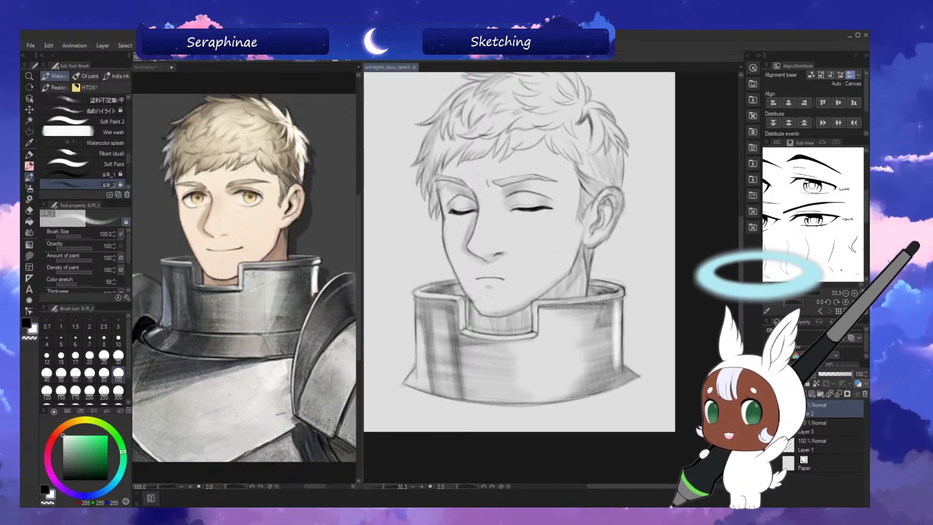
drag(741, 270, 741, 271)
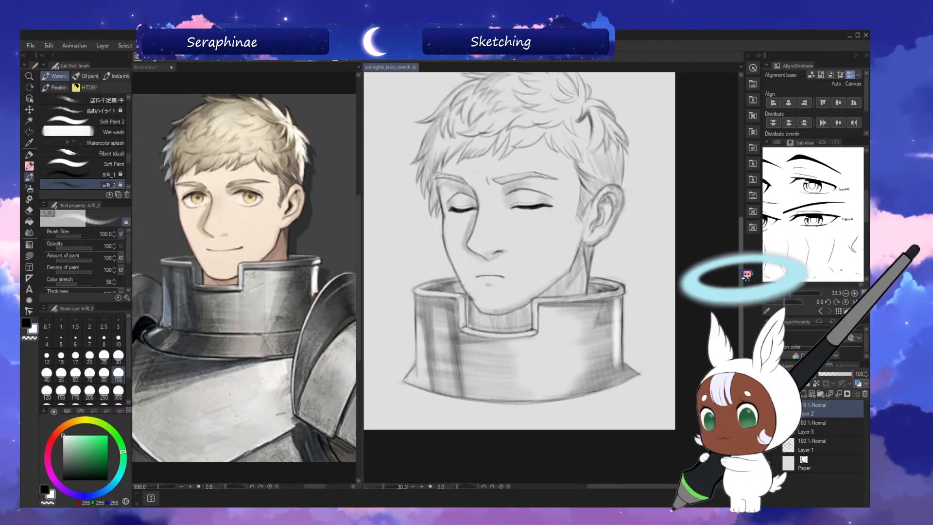
key(bracketleft)
key(bracketleft)
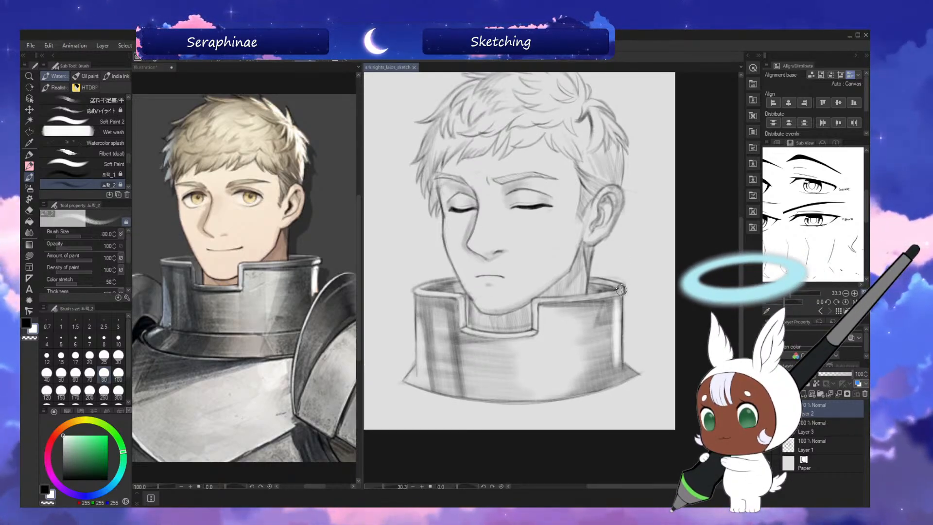
key(bracketleft)
key(bracketleft)
key(bracketleft)
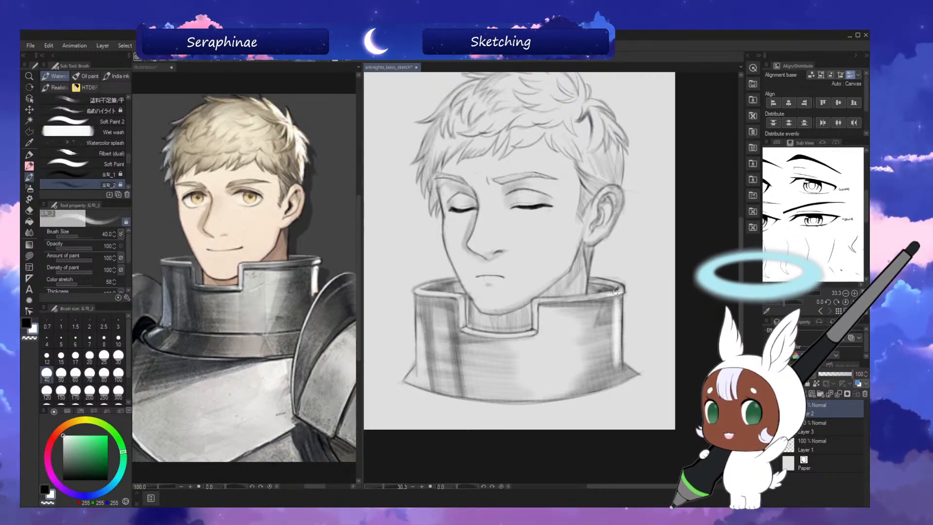
Touch up the collar's dark shading around the notch in black with brush size 70, and save the sketch.
click(27, 323)
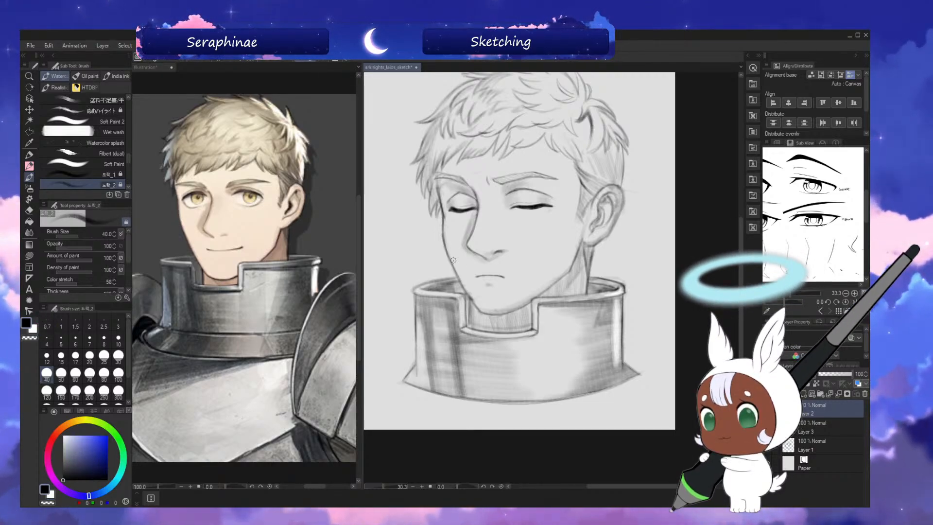
key(bracketright)
key(bracketright)
key(bracketright)
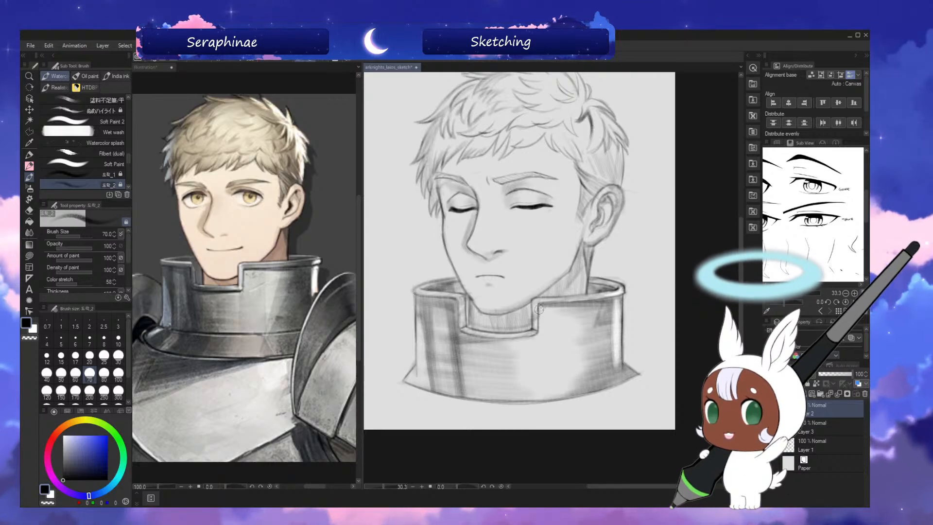
key(h)
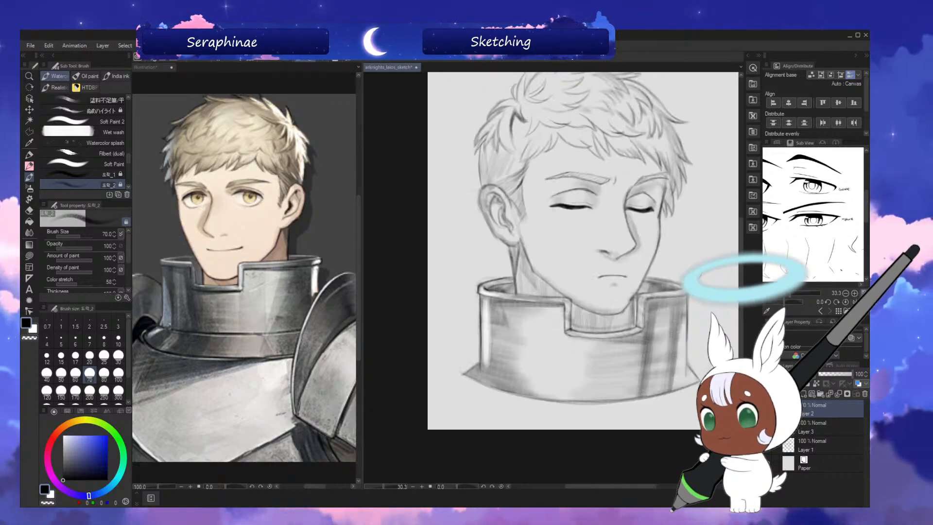
key(h)
key(ctrl+0)
key(ctrl+s)
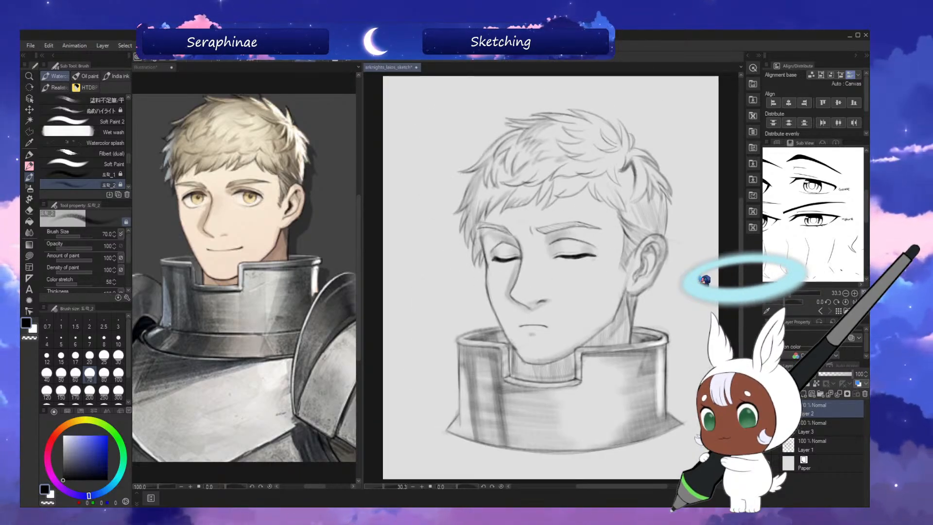
Create a new layer and draw two small circles beside the forehead hair with brush size 40.
key(ctrl+shift+n)
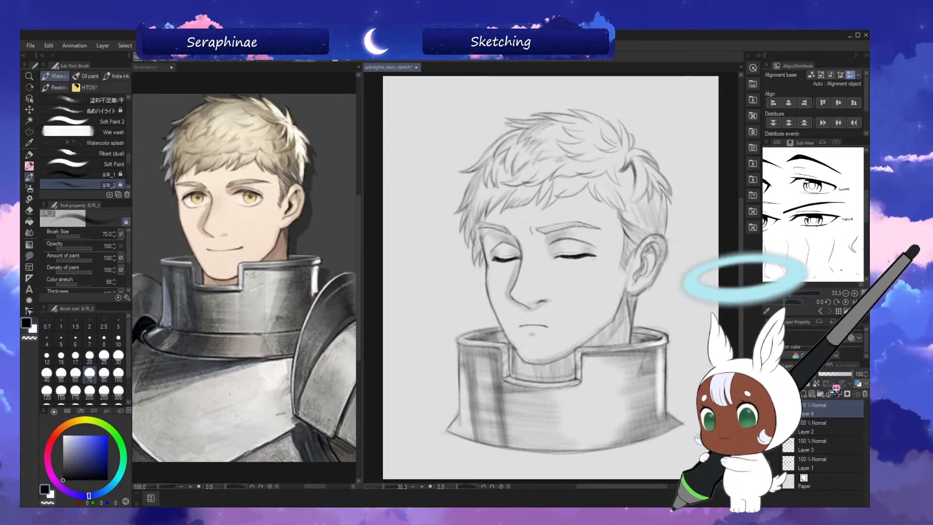
key([)
key([)
key([)
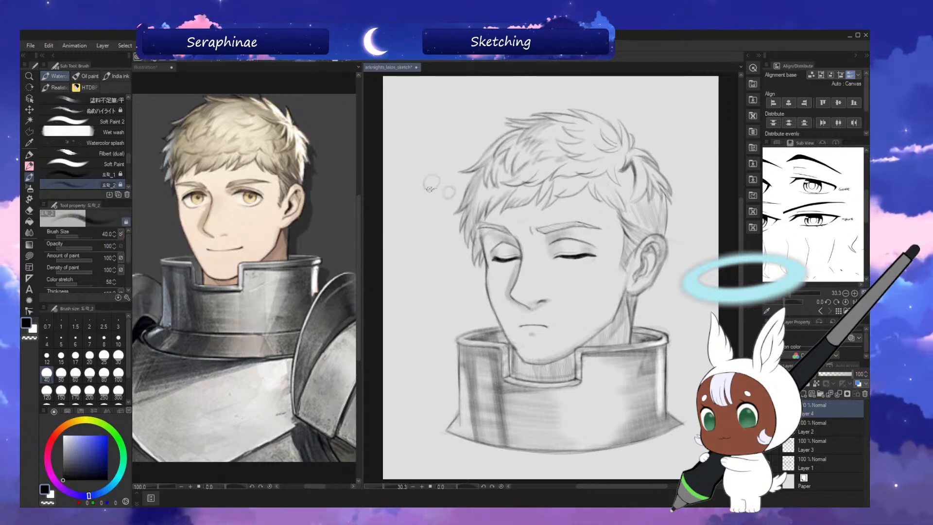
Draw a round scalloped thought-bubble cloud in the empty canvas corner above the small circles with brush size 100.
key(bracketright)
key(bracketright)
key(bracketright)
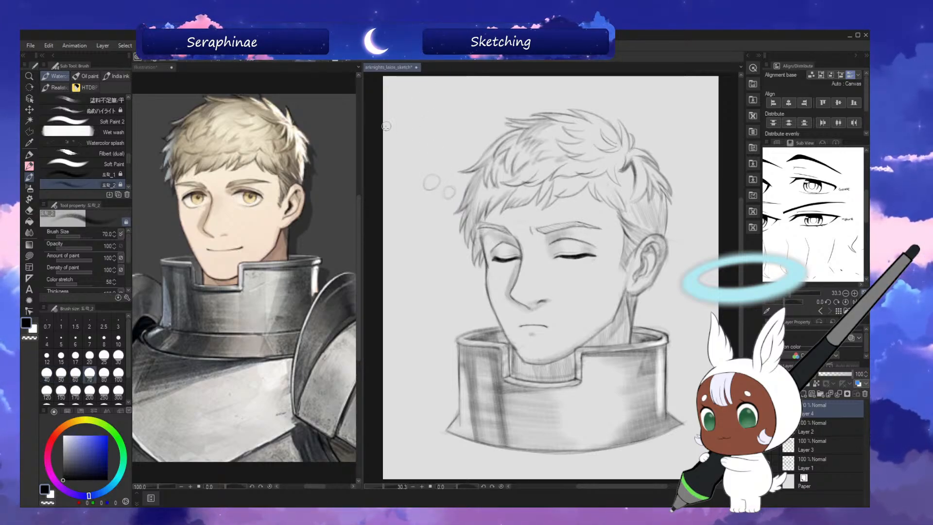
key(bracketright)
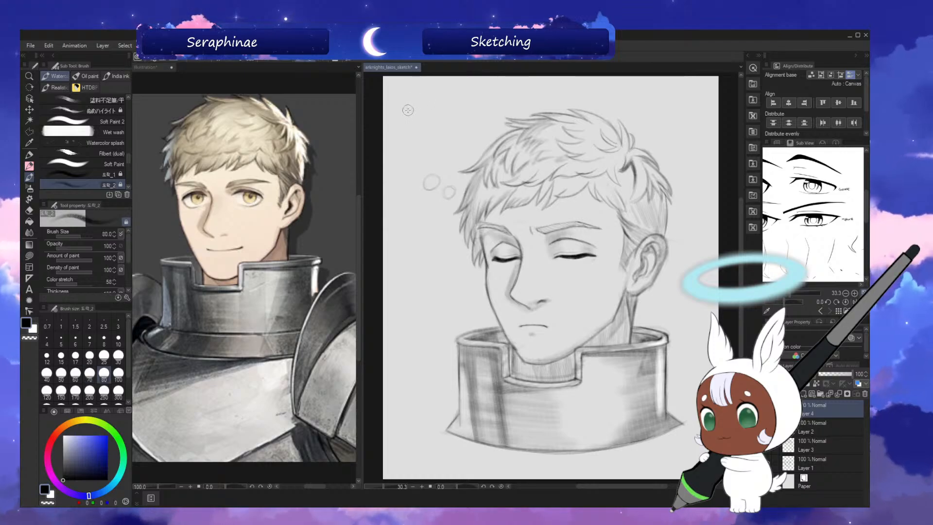
key(bracketright)
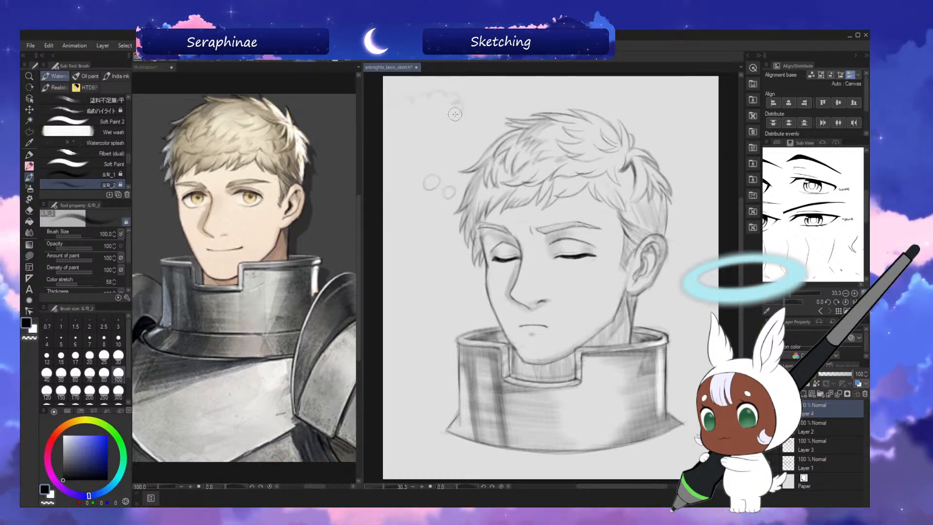
drag(455, 114, 462, 129)
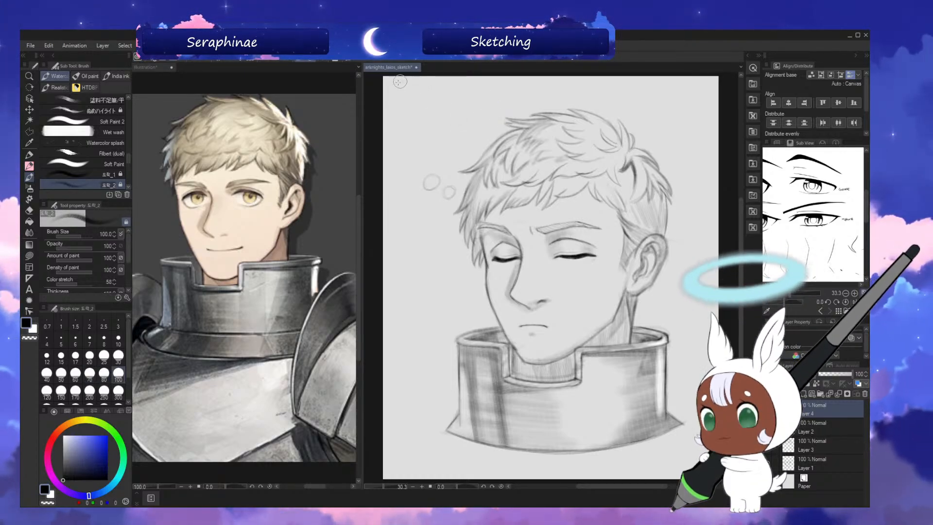
mouse_move(407, 80)
mouse_down()
mouse_move(389, 109)
mouse_move(400, 157)
mouse_move(452, 162)
mouse_move(469, 151)
mouse_move(481, 79)
mouse_move(470, 102)
mouse_move(461, 78)
mouse_move(399, 86)
mouse_move(437, 75)
mouse_up()
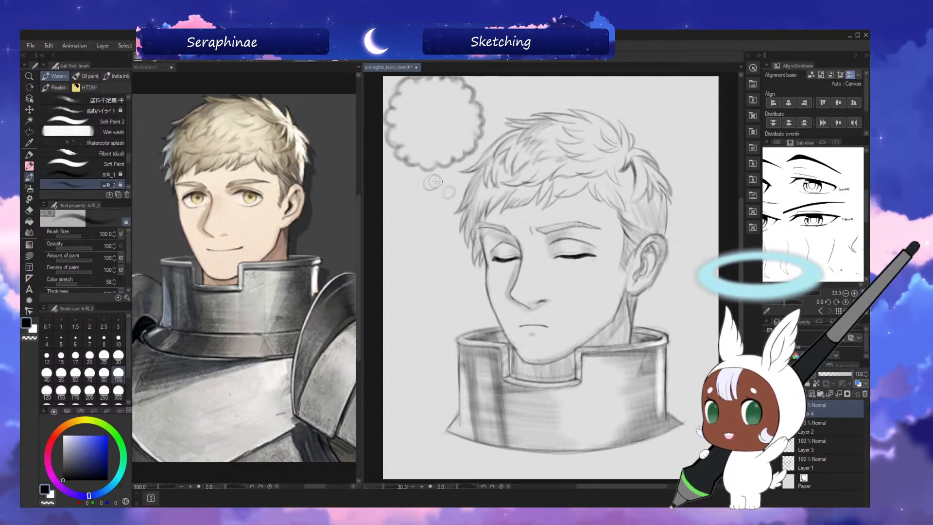
Replace the two faint circles with three shrinking bubbles leading from the cloud to the hair at brush size 60, and clean them up at size 70.
mouse_move(434, 177)
mouse_down()
mouse_move(426, 182)
mouse_move(437, 182)
mouse_up()
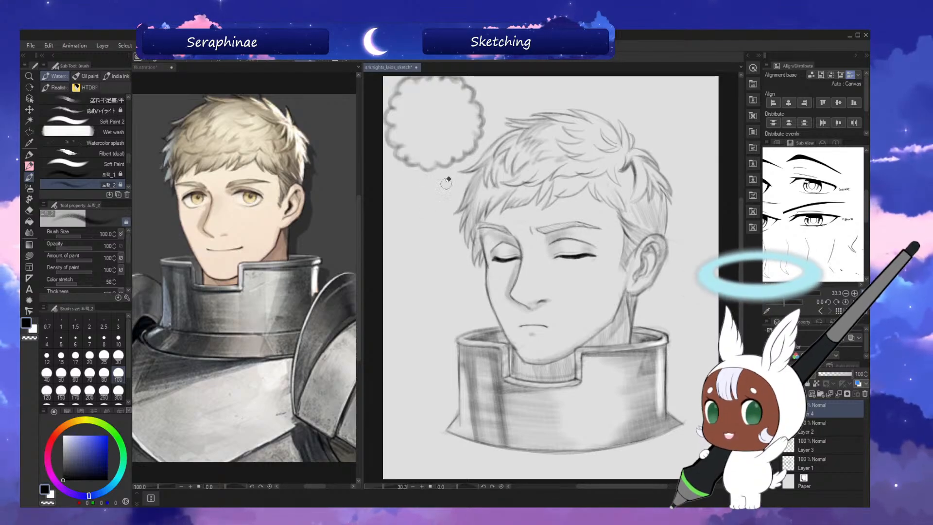
key(bracketleft)
key(bracketleft)
key(bracketleft)
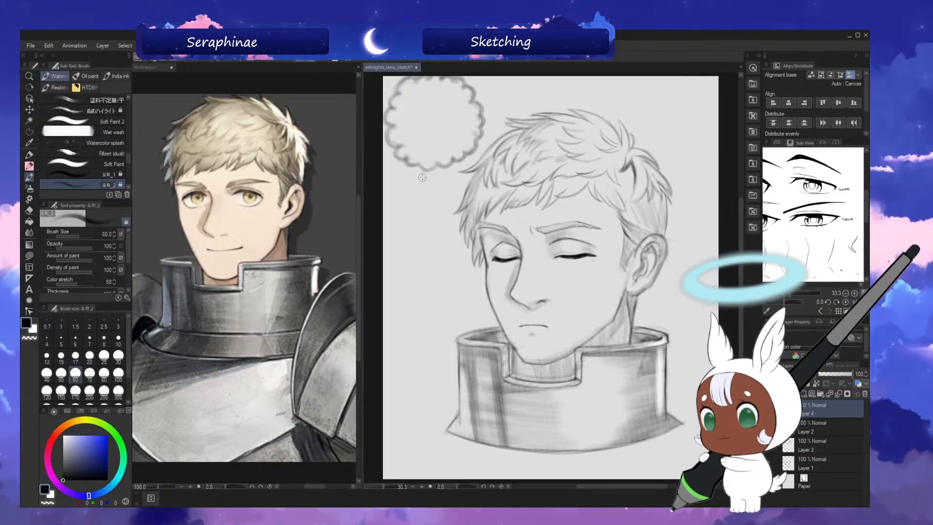
drag(416, 176, 439, 195)
key(ctrl+z)
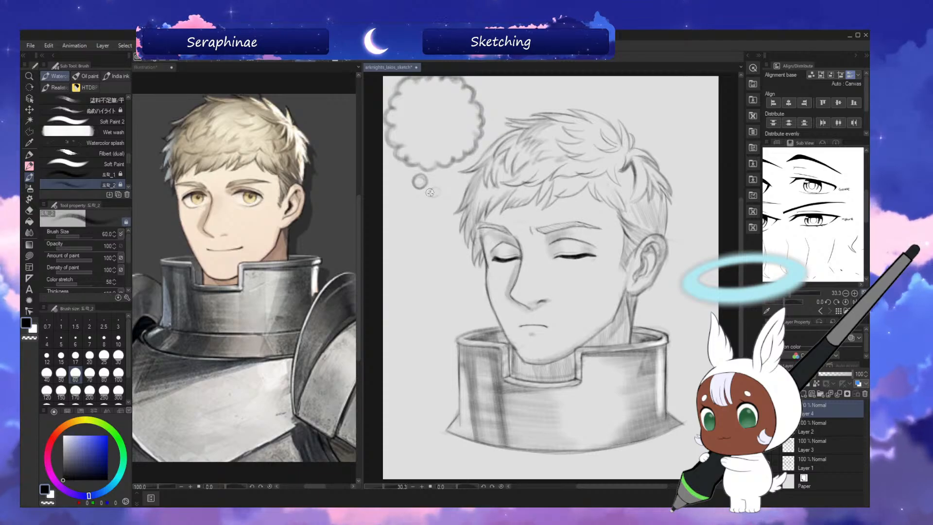
click(446, 197)
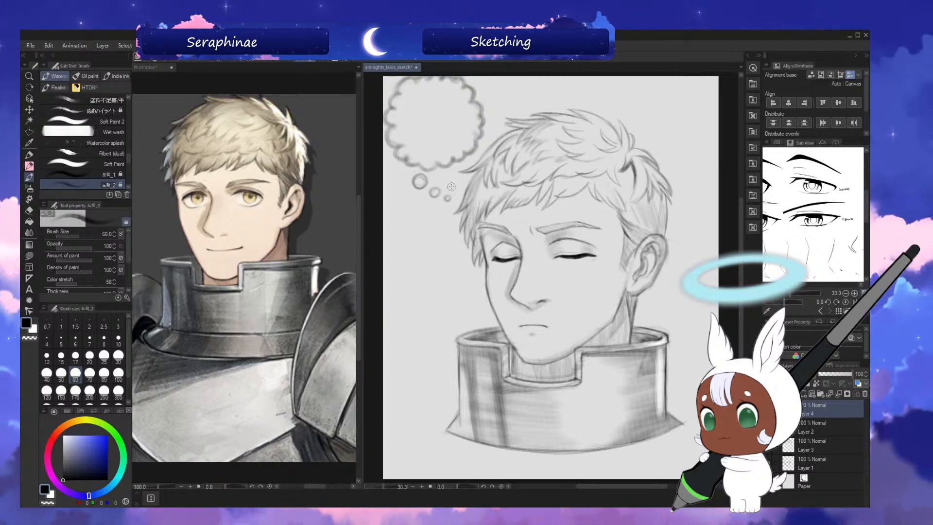
key(])
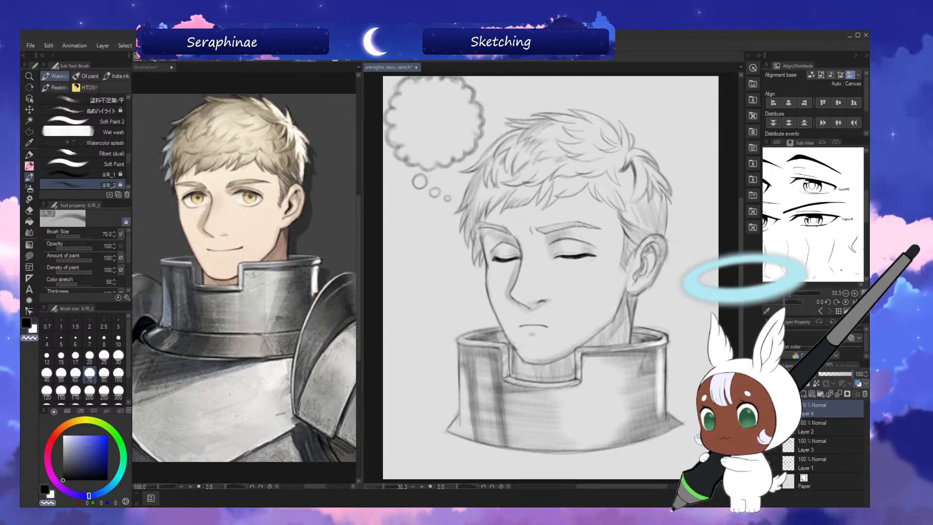
On Layer 1, darken the ear and the hair behind it with brush size 30, raise the size to 40, and save the sketch.
click(822, 464)
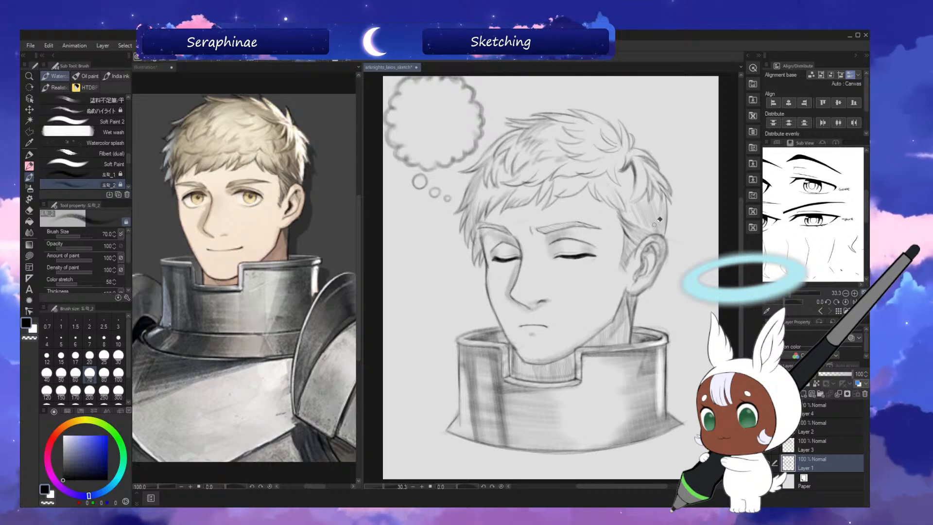
click(821, 430)
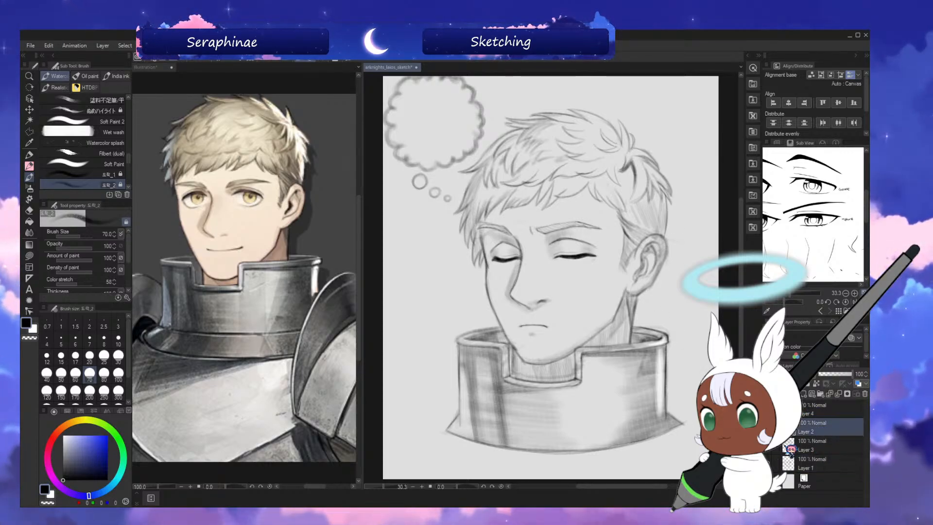
click(822, 448)
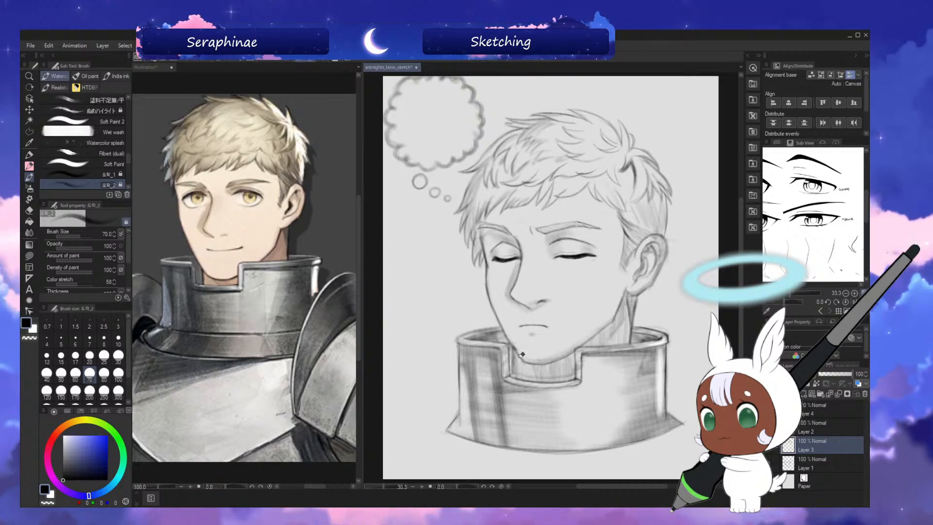
click(812, 462)
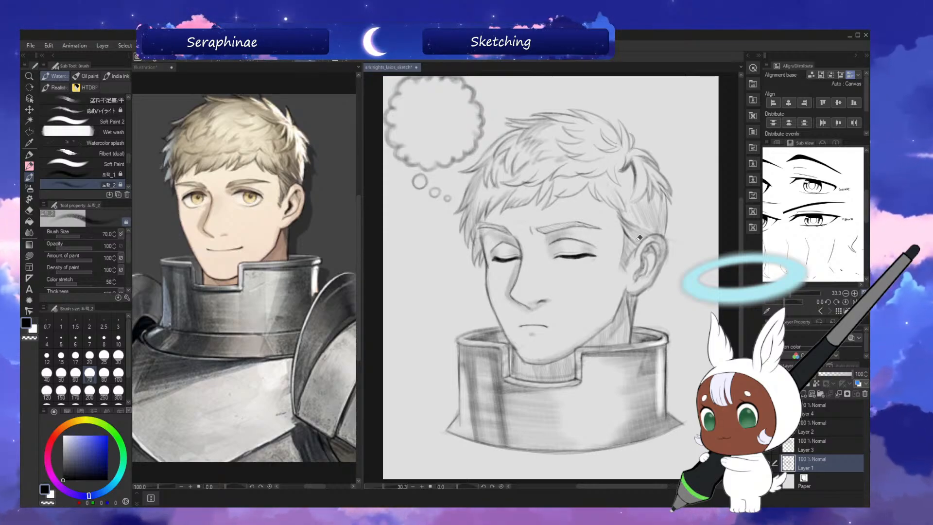
key(bracketleft)
key(bracketleft)
key(bracketleft)
key(bracketleft)
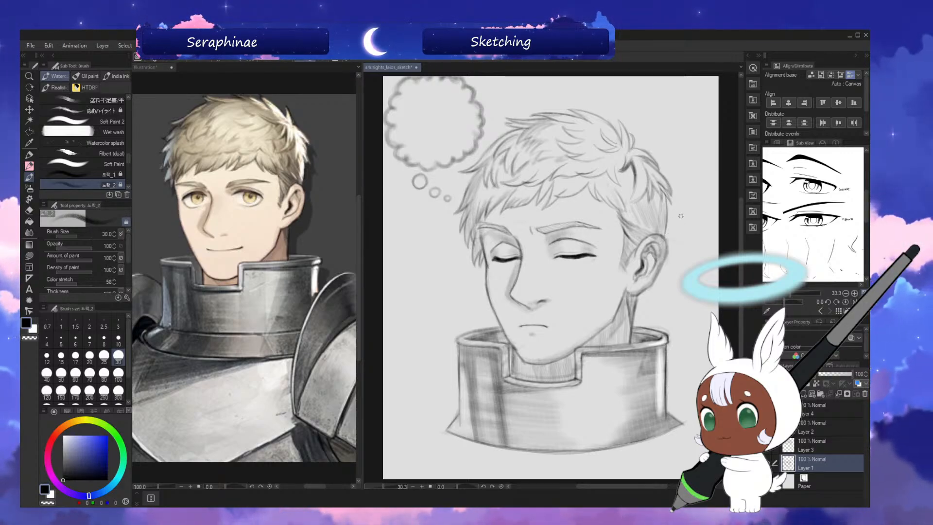
key(bracketright)
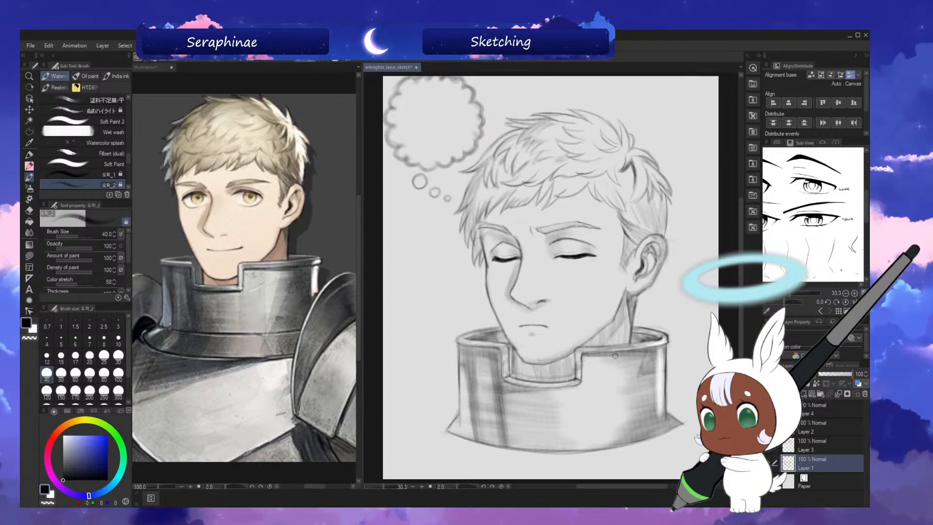
key(ctrl+s)
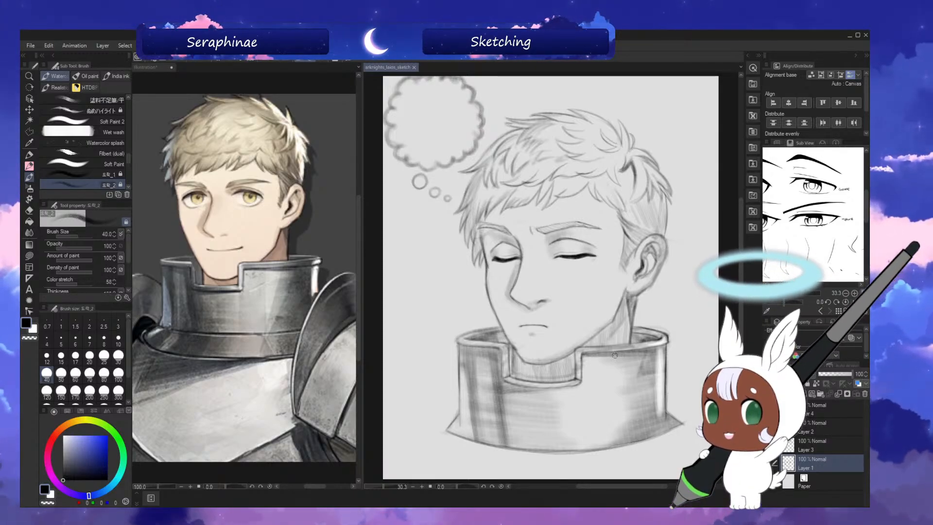
Inspect the face from rotated views and toggle the collar's visibility to check the layer contents.
drag(743, 276, 743, 280)
key(^)
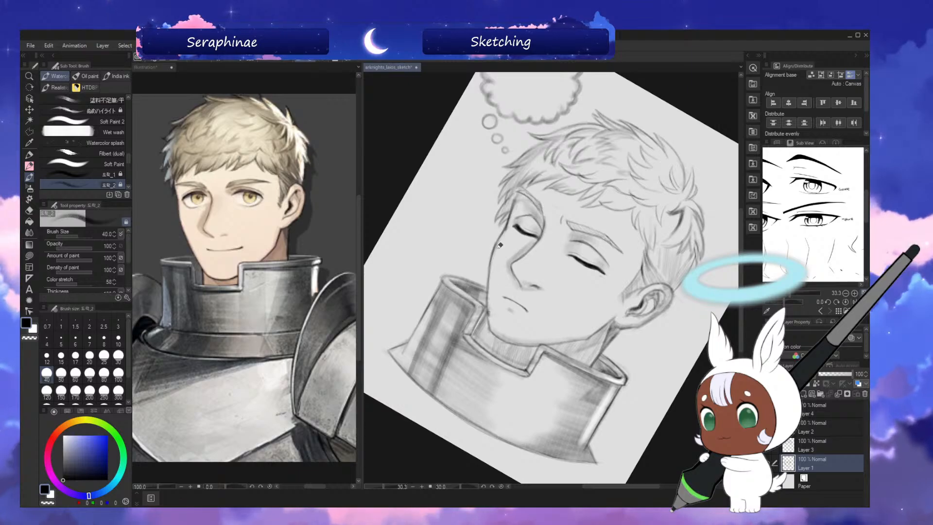
key(-)
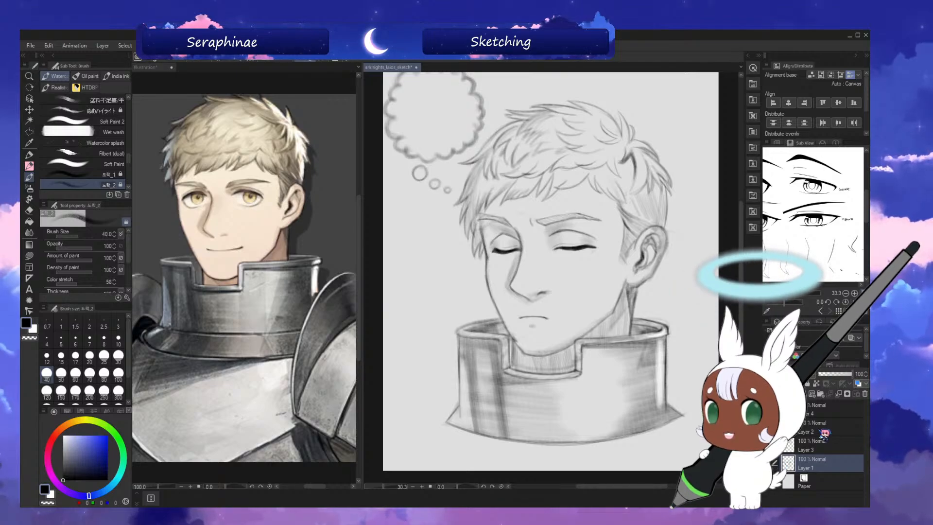
click(767, 463)
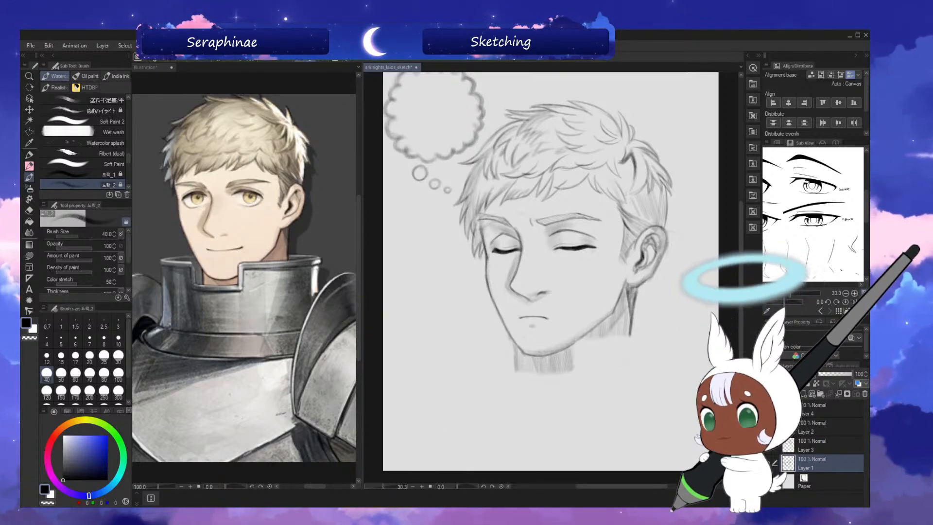
click(767, 463)
click(766, 464)
click(766, 463)
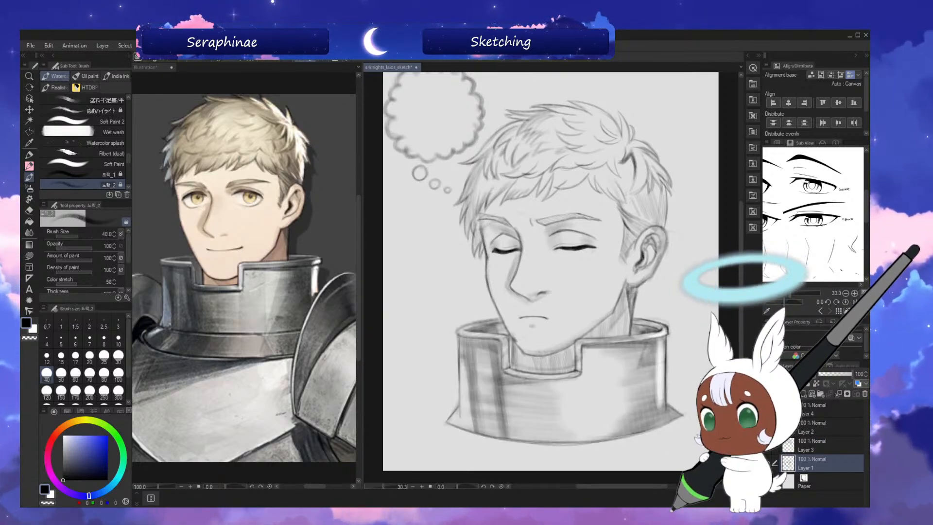
click(820, 432)
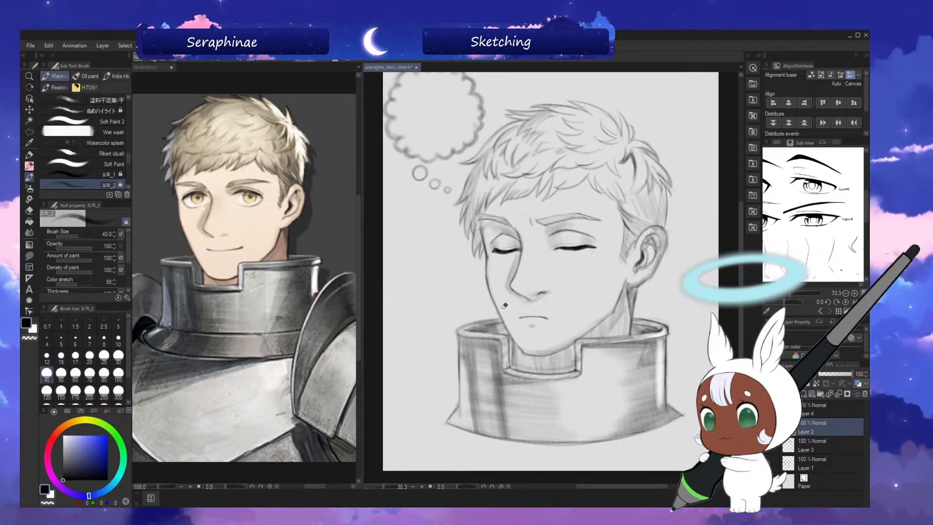
key(^)
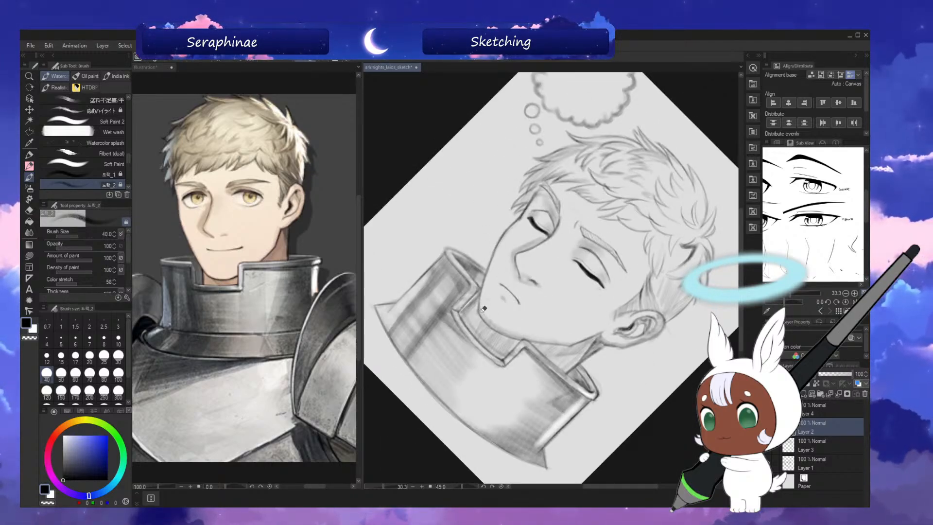
key(-)
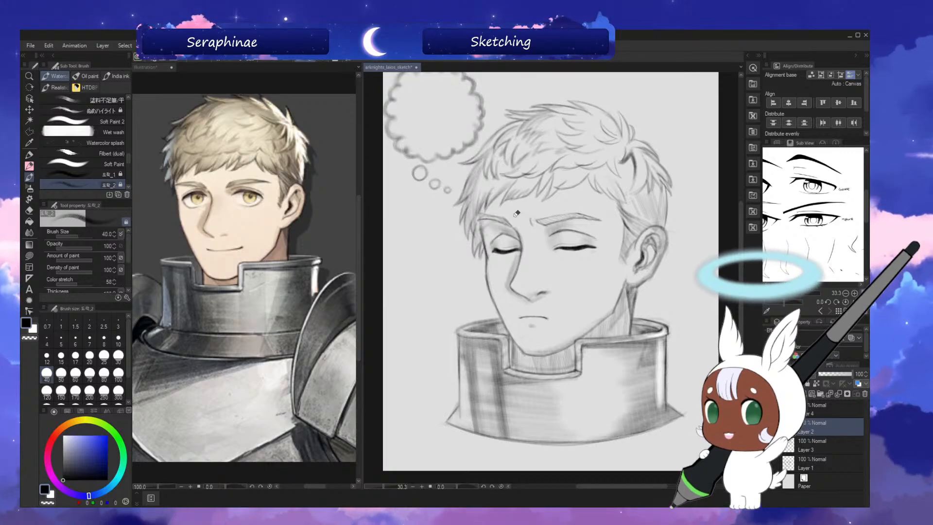
Lightly shade the nose bridge between the closed eyes on Layer 1 with brush size 100, and check the sketch mirrored.
click(819, 464)
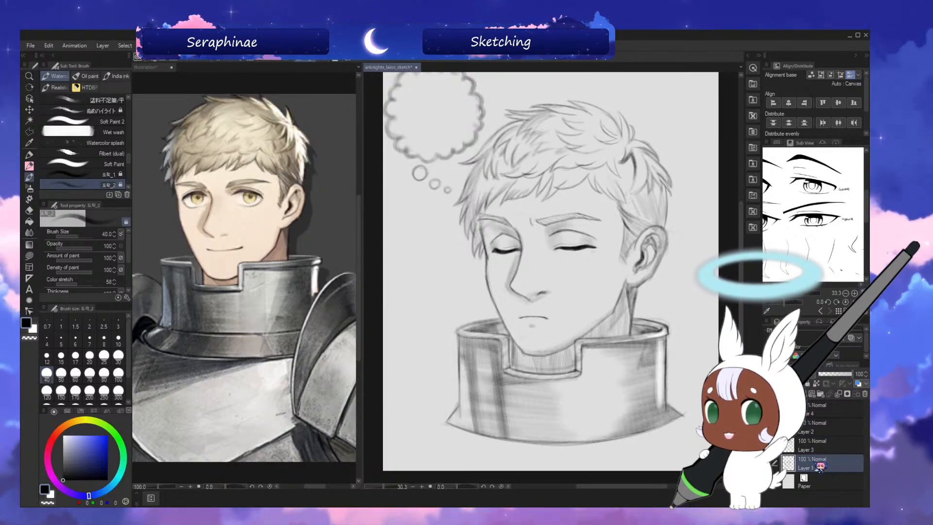
key(])
key(])
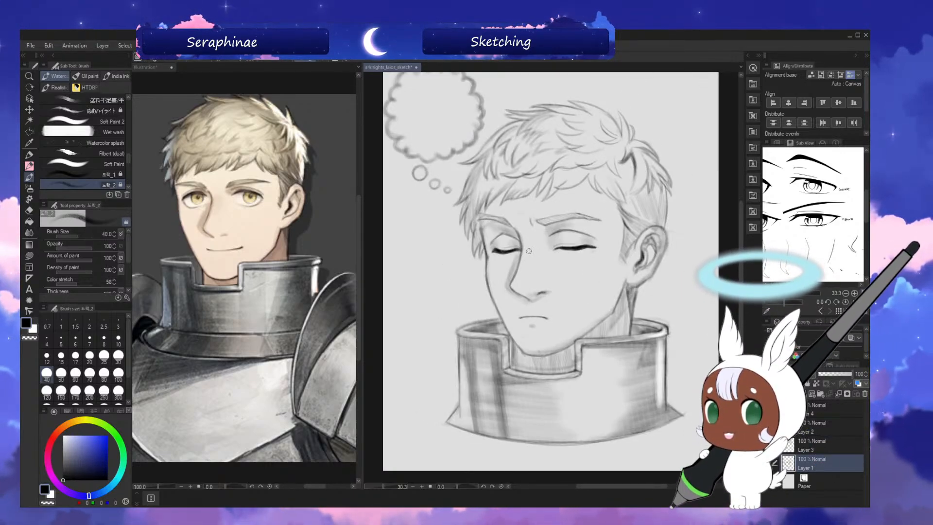
key(])
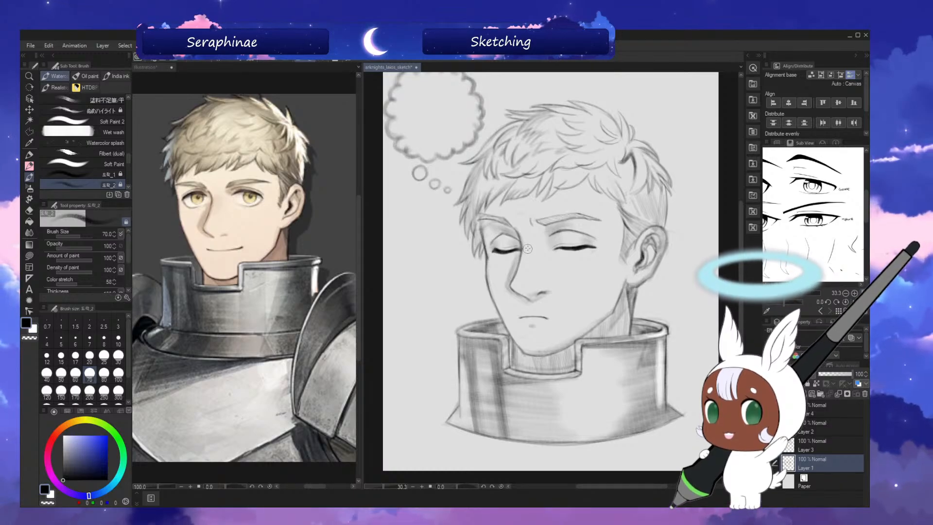
key(])
key(])
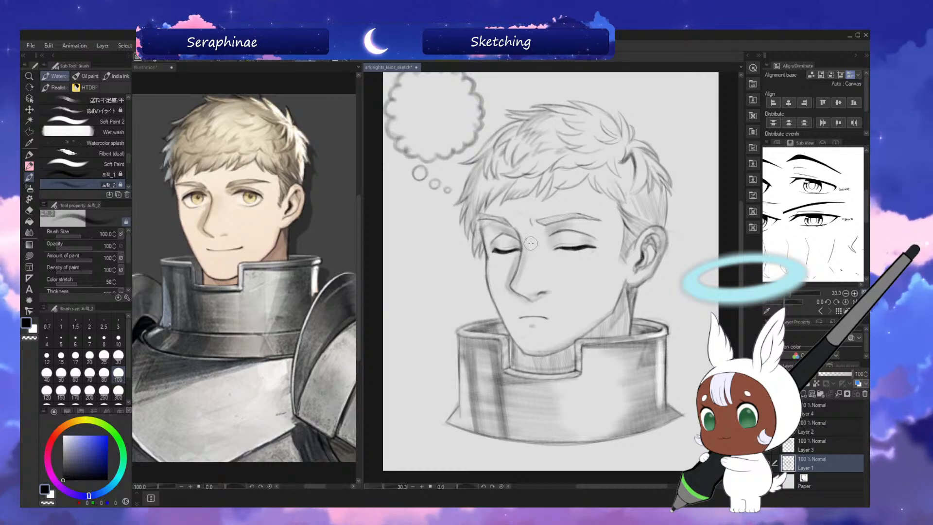
key(h)
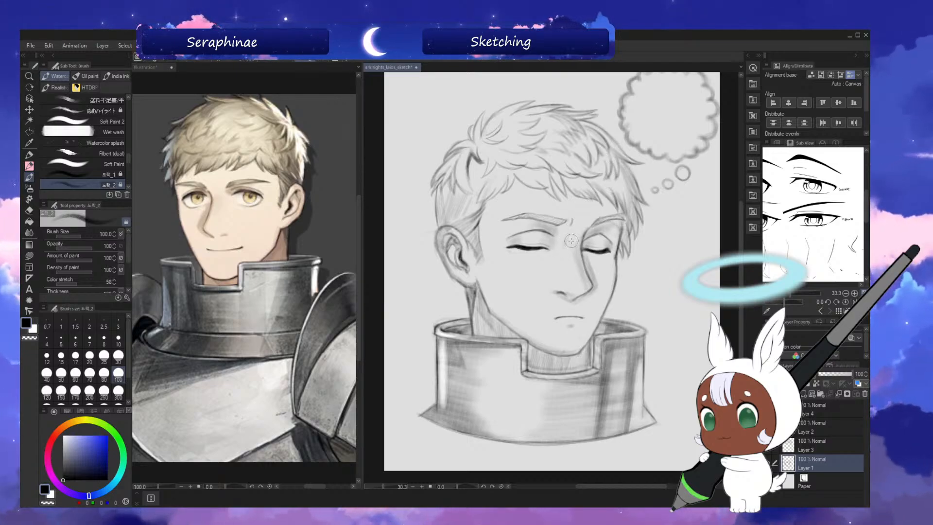
key(h)
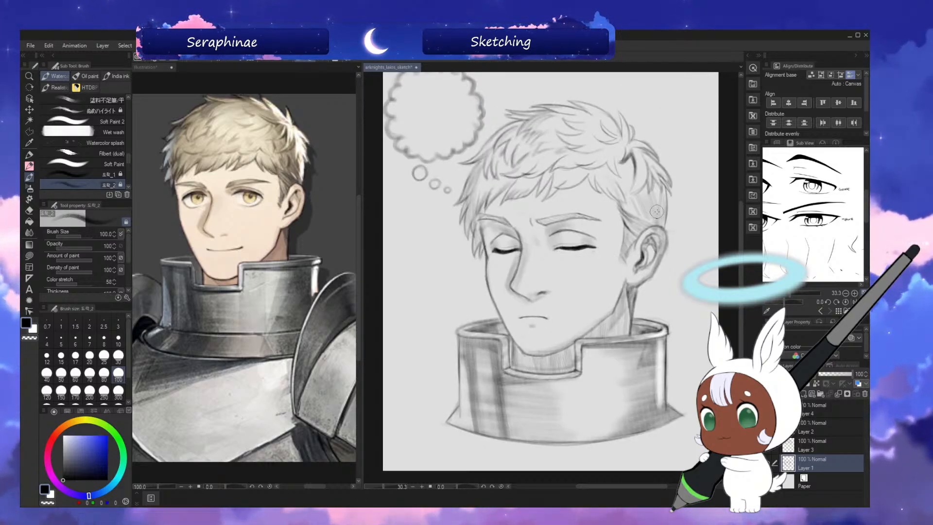
key(ctrl+0)
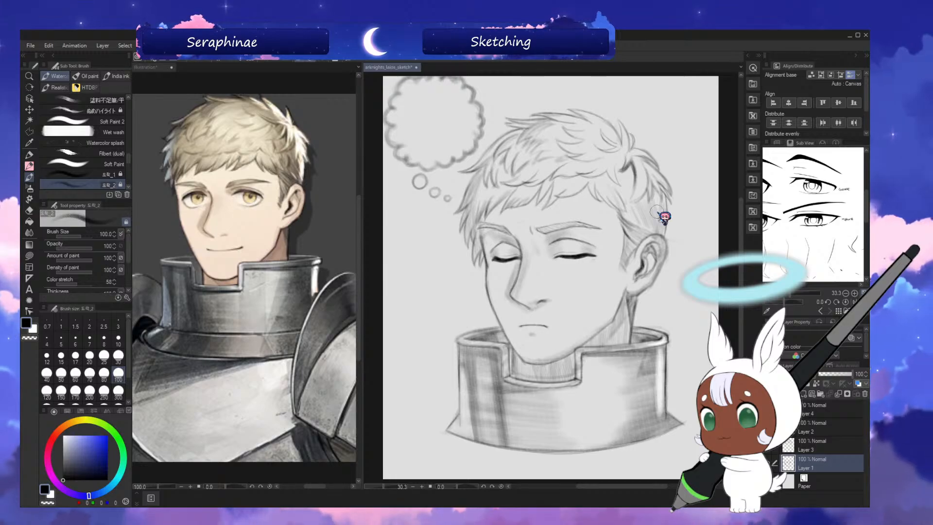
Save the sketch, group Layers 1 to 4 in a new folder, and activate the Move layer tool.
click(829, 414)
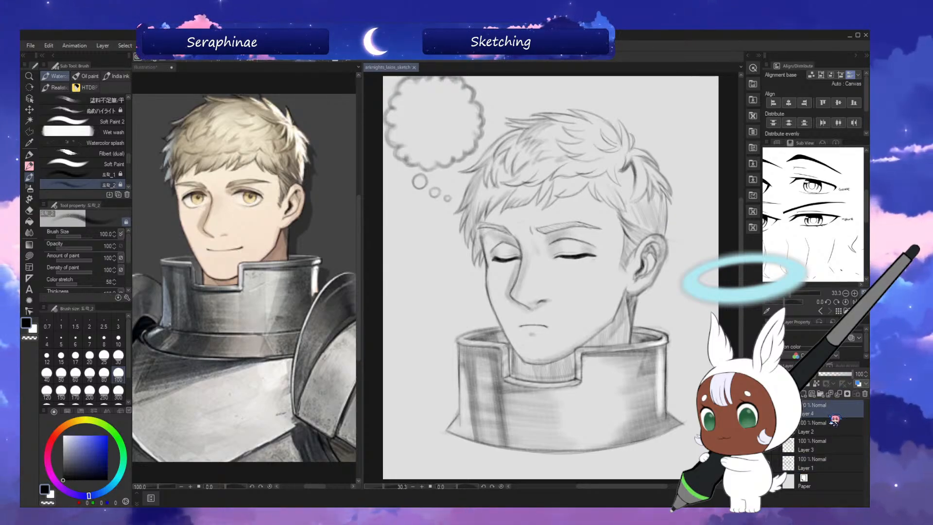
click(820, 394)
click(823, 421)
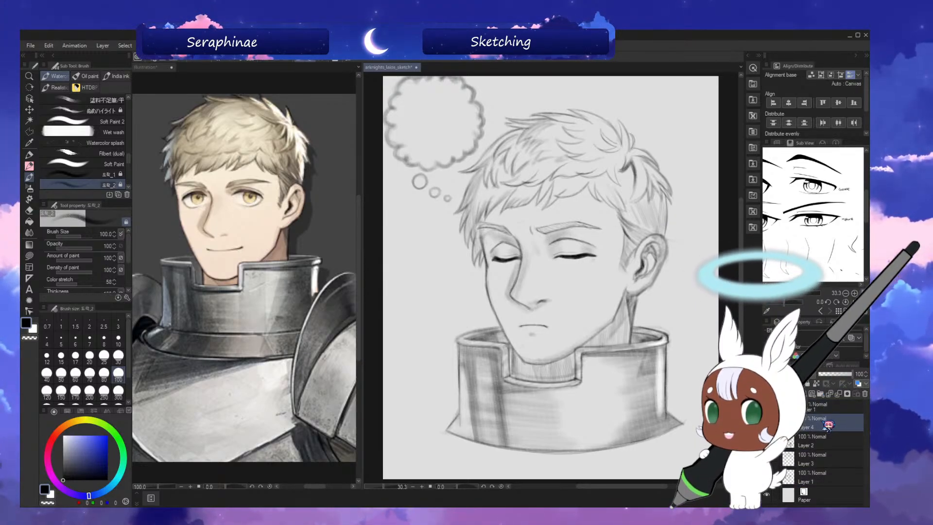
shift+click(824, 477)
drag(830, 428, 838, 418)
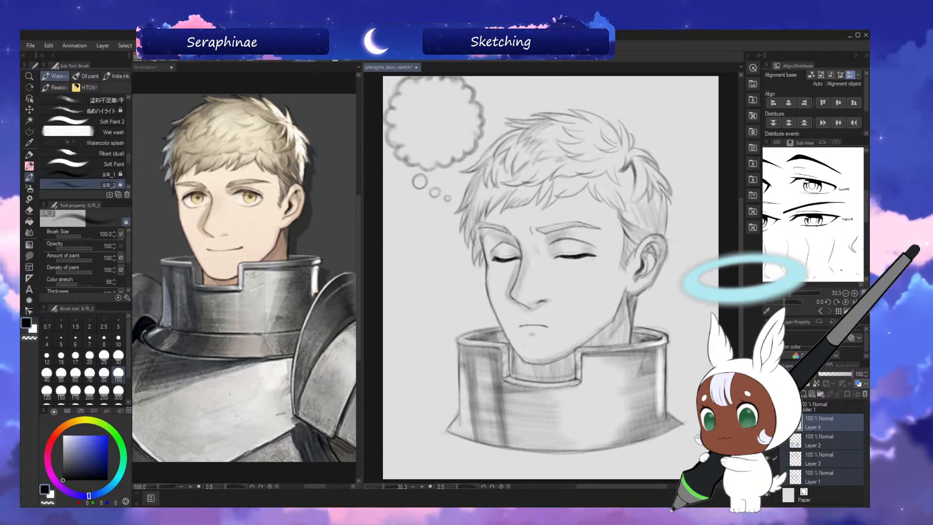
key(k)
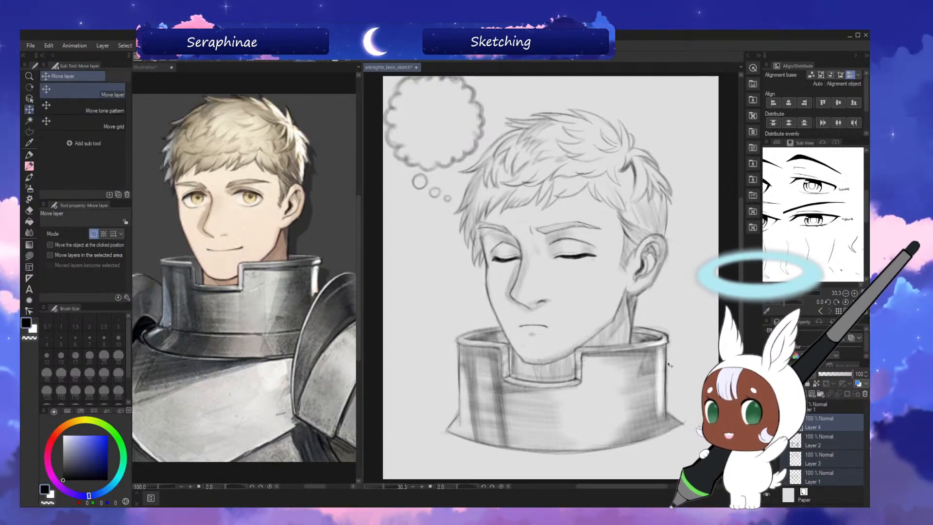
Shift the grouped sketch slightly down the canvas, redraw the thought bubble's cut-off top edge with brush size 80, and save.
drag(676, 325, 677, 344)
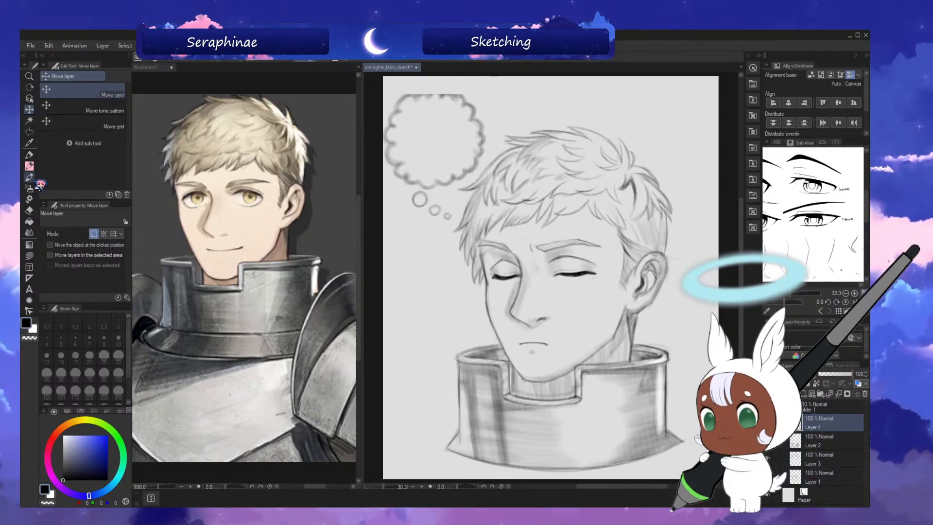
click(30, 166)
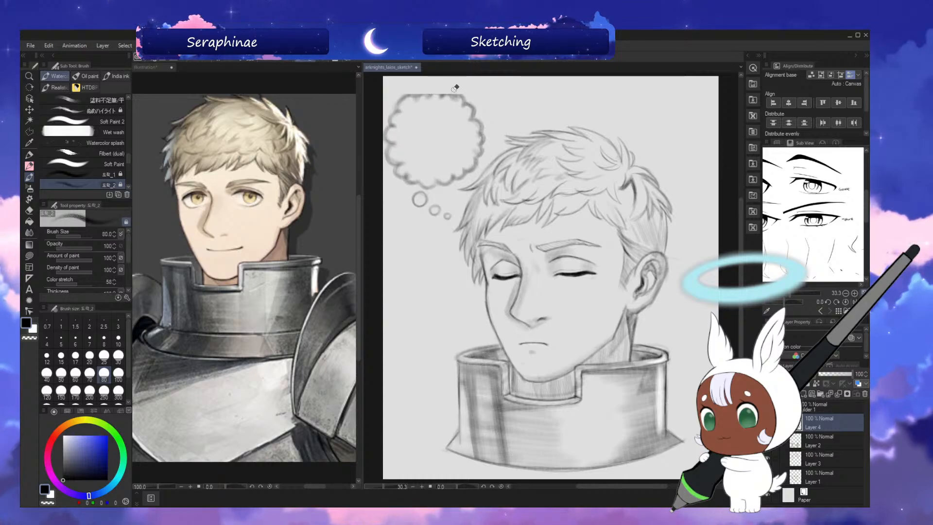
drag(458, 92, 412, 95)
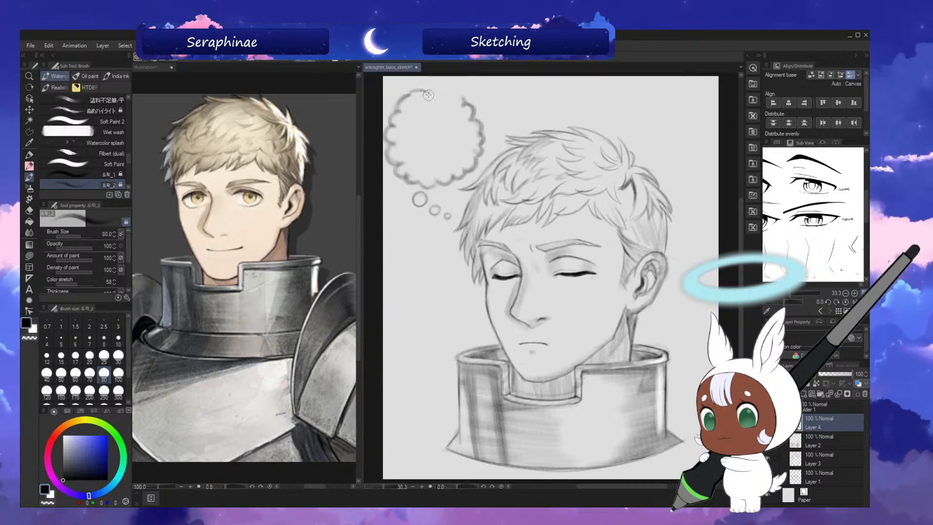
drag(443, 89, 457, 93)
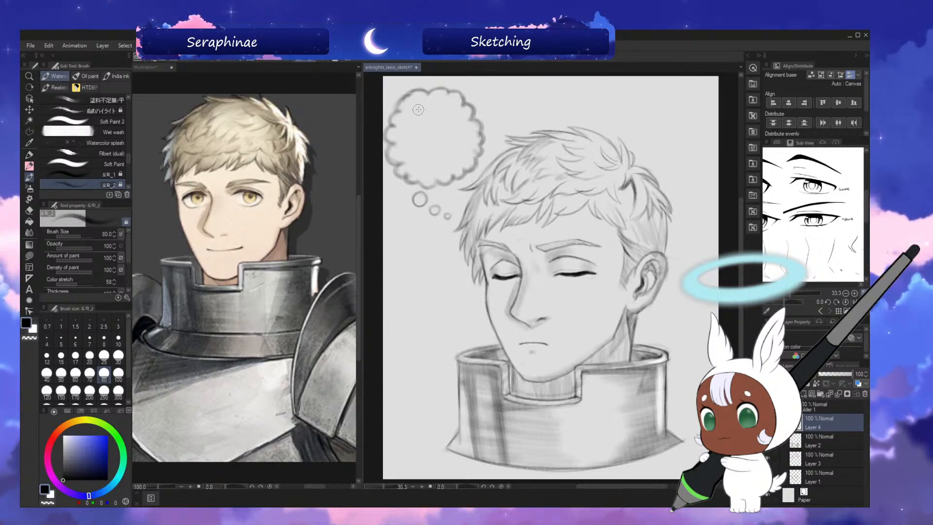
key(ctrl+s)
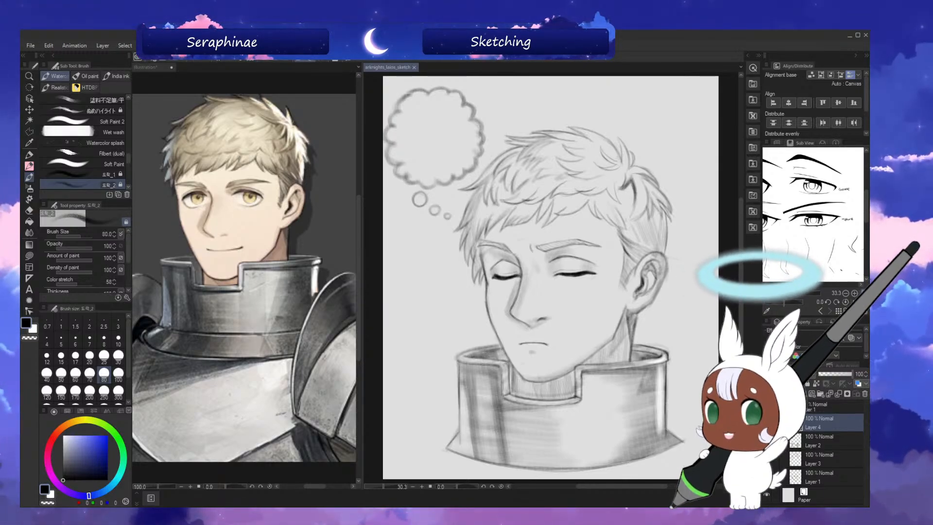
Add a new layer above Layer 4, mirror the canvas view around the thought bubble, and reduce the brush size to 40.
click(804, 394)
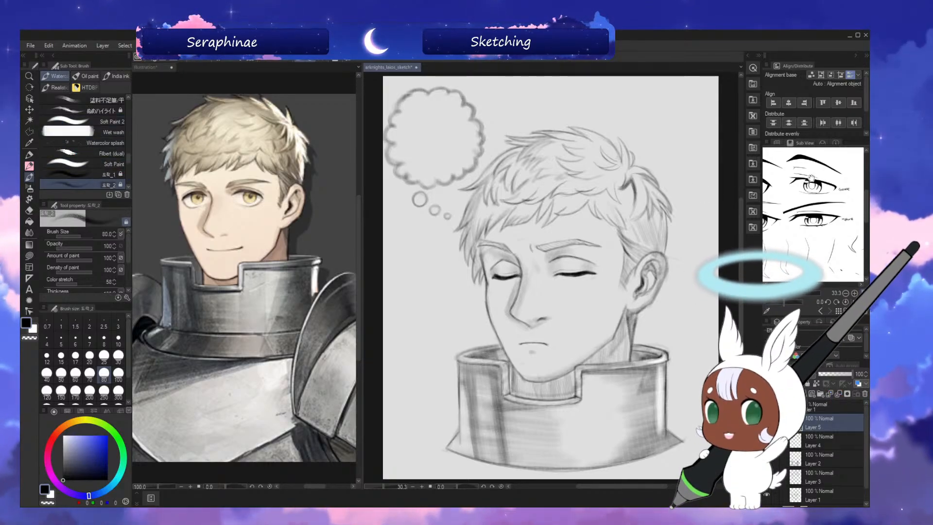
click(776, 142)
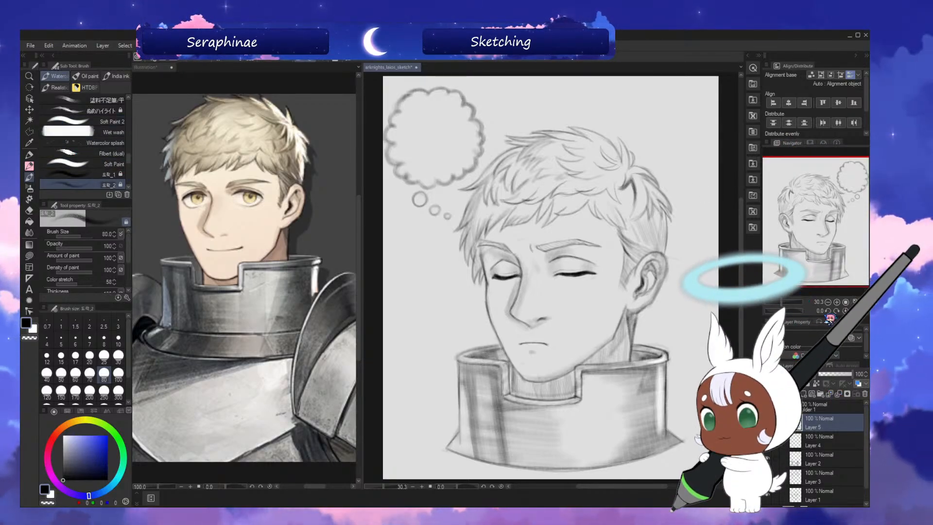
click(855, 311)
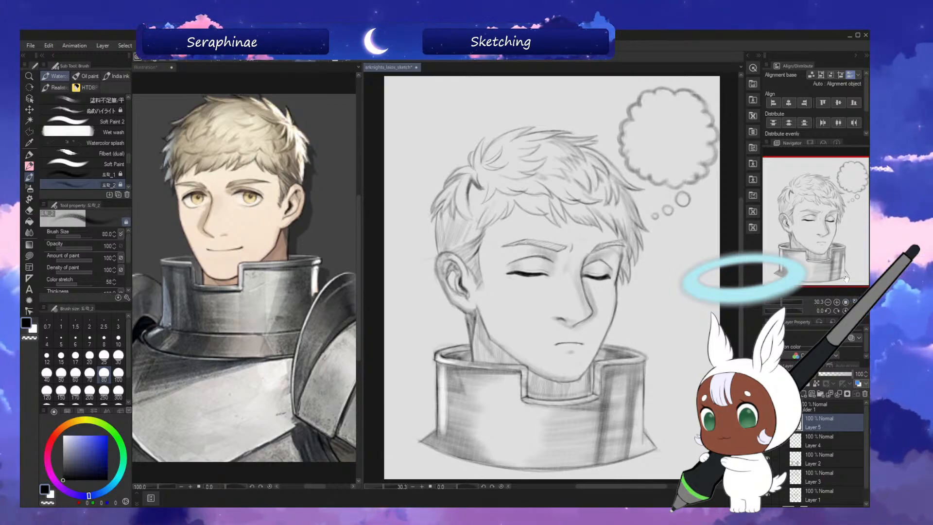
drag(818, 220, 856, 183)
click(786, 302)
drag(791, 306, 794, 303)
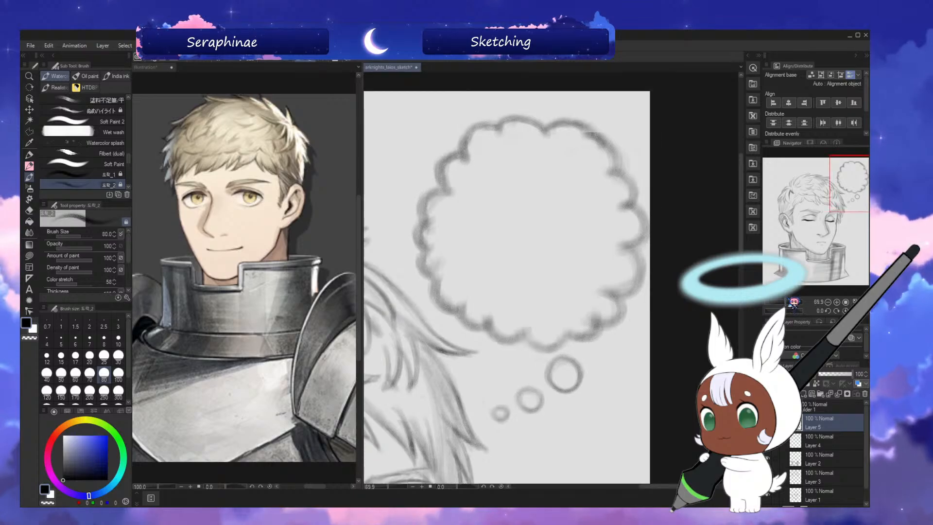
key(bracketleft)
key(bracketleft)
key(bracketleft)
key(bracketleft)
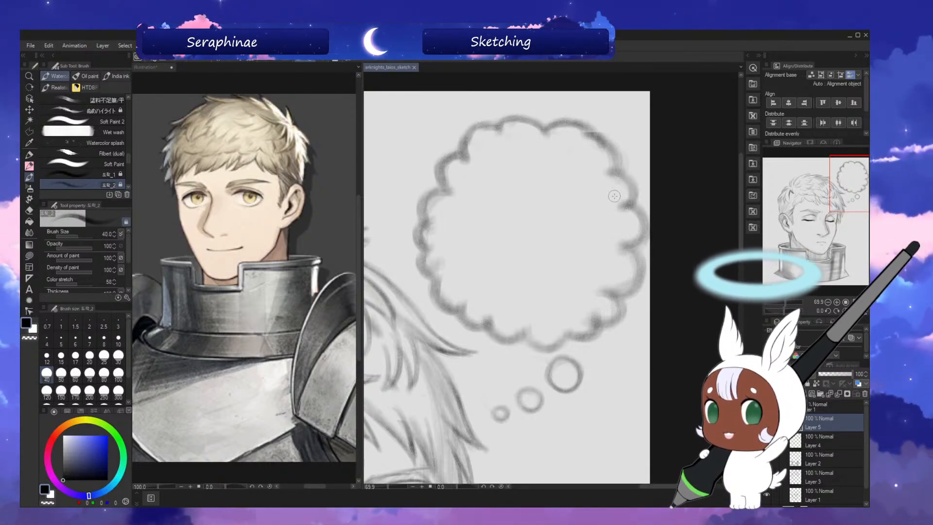
Sketch a rounded dome outline over a nearly flat baseline inside the thought bubble on Layer 5.
scroll(726, 203, down, 1)
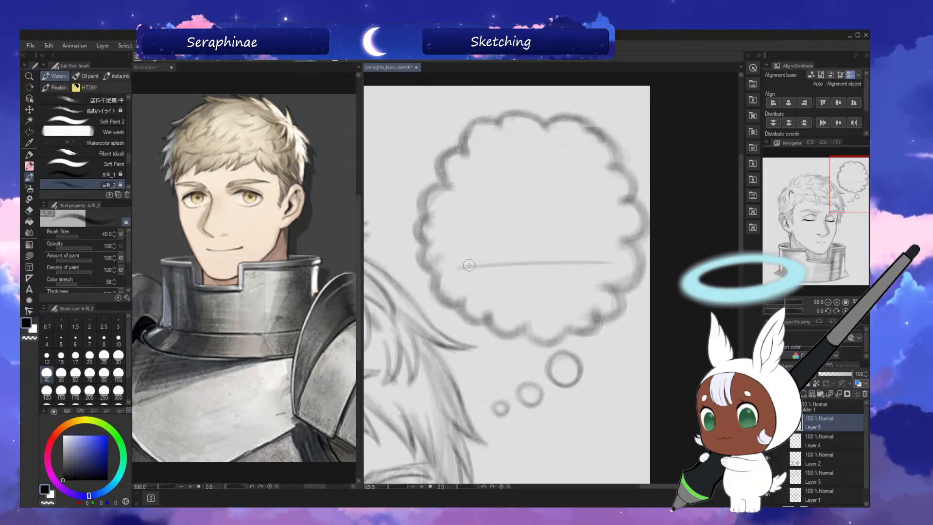
mouse_move(466, 265)
mouse_down()
mouse_move(463, 222)
mouse_move(477, 186)
mouse_move(476, 209)
mouse_move(504, 192)
mouse_up()
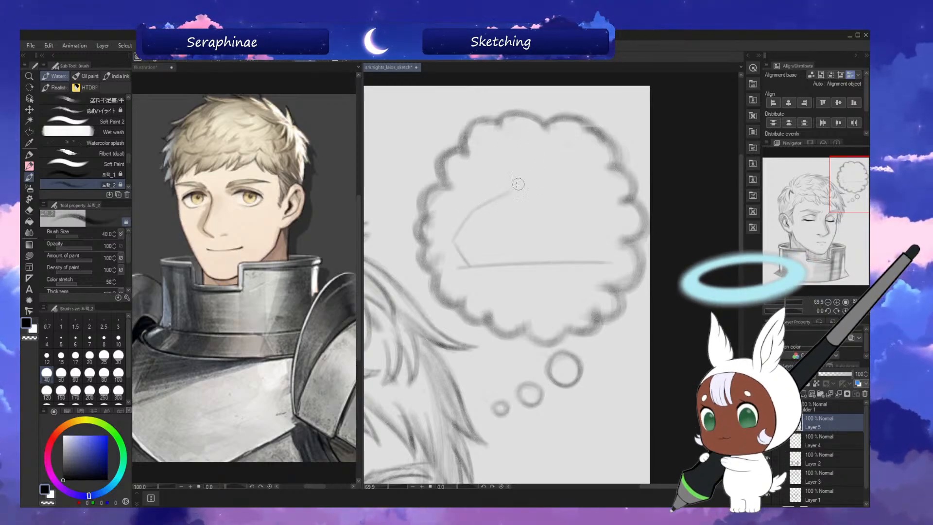
key(ctrl+z)
drag(516, 188, 558, 185)
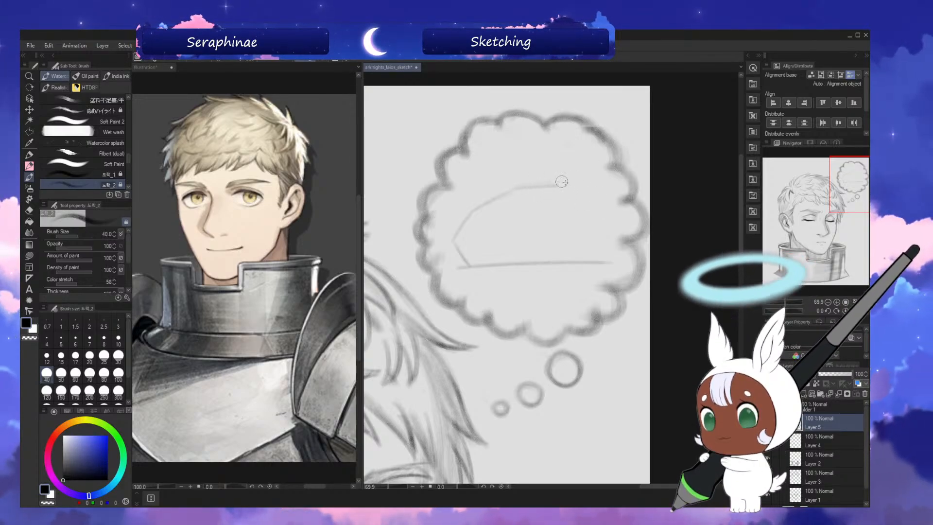
drag(558, 186, 591, 201)
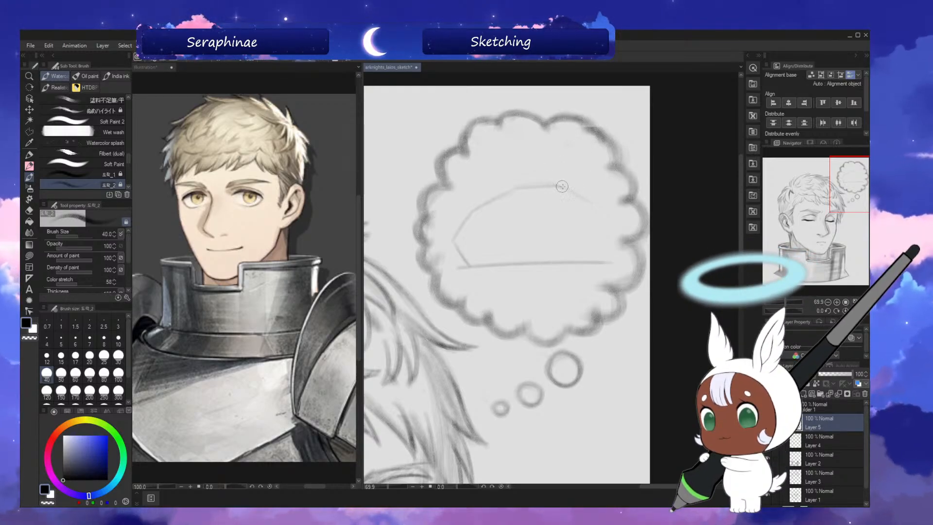
mouse_move(562, 187)
mouse_down()
mouse_move(608, 221)
mouse_move(601, 190)
mouse_move(573, 195)
mouse_move(594, 209)
mouse_move(575, 191)
mouse_move(597, 219)
mouse_up()
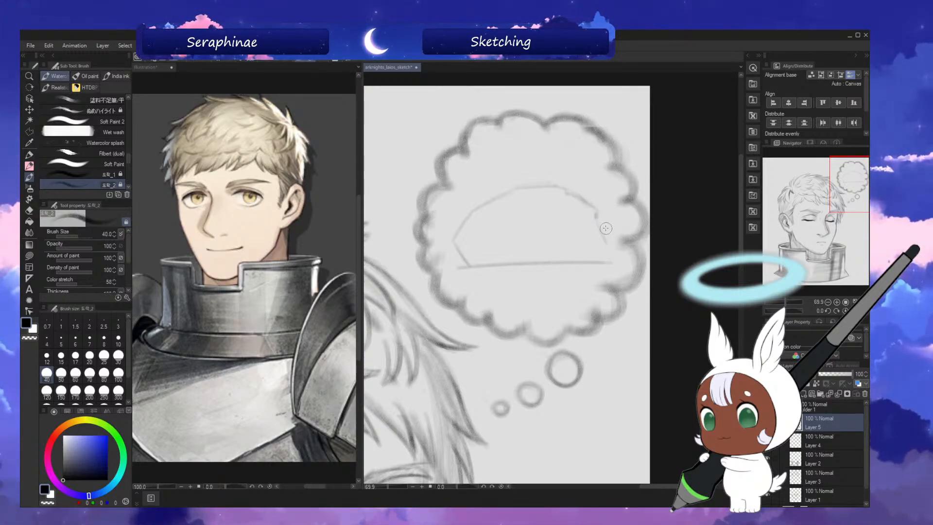
drag(597, 216, 609, 242)
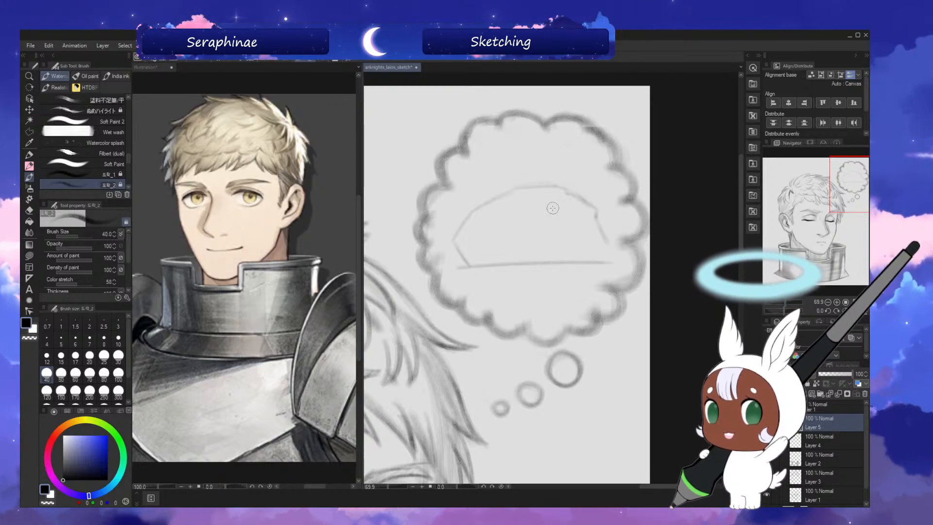
Replace the dome's baseline with a lower one and extend the dome's lower corners down to meet it.
drag(606, 262, 529, 267)
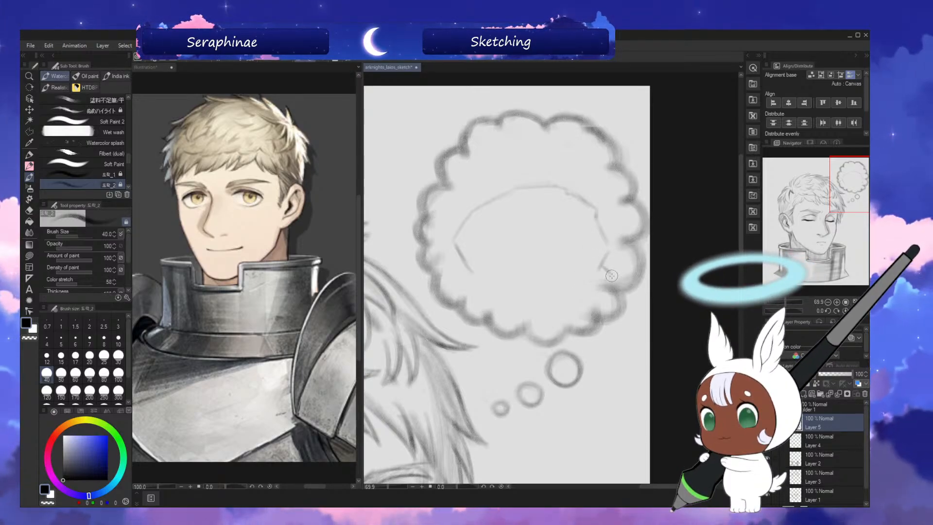
drag(607, 279, 449, 283)
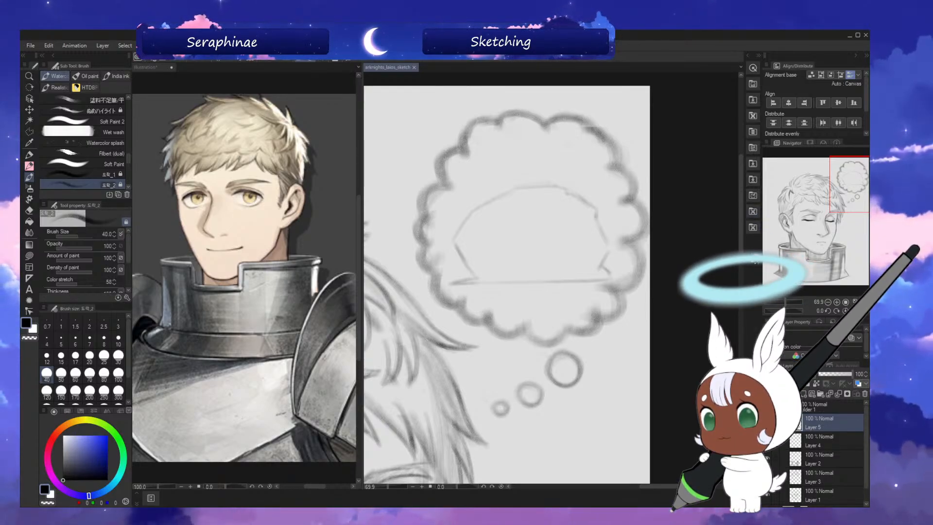
drag(741, 251, 749, 253)
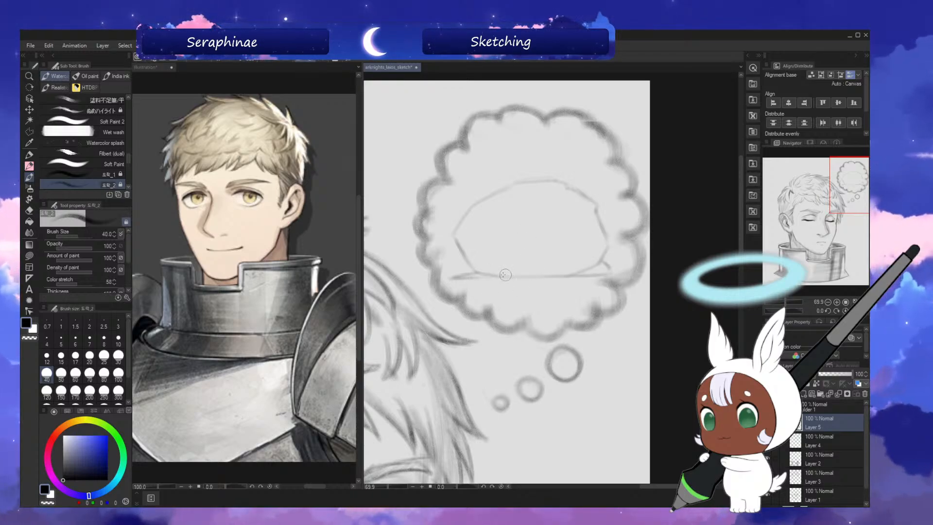
mouse_move(486, 281)
mouse_down()
mouse_move(548, 278)
mouse_move(467, 280)
mouse_move(588, 275)
mouse_up()
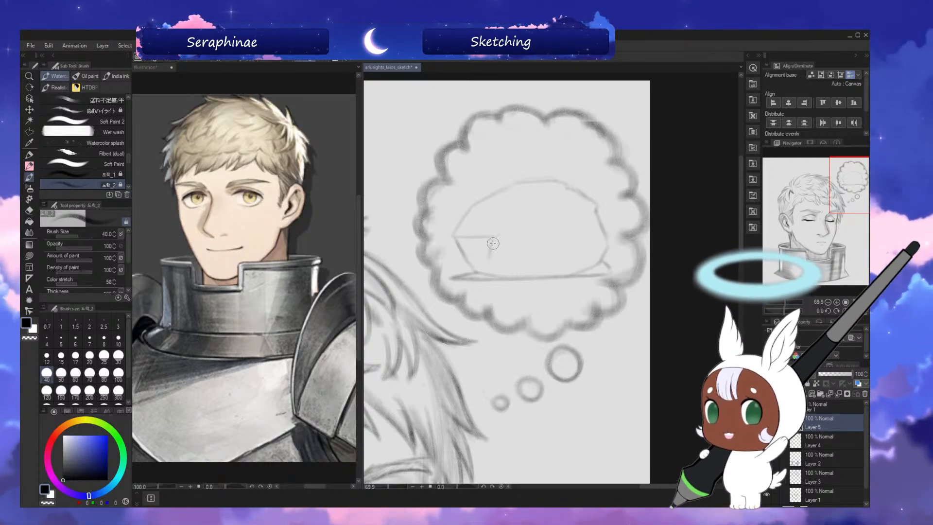
Sketch angular facets along the dome's left end and upper-left edge, and firm up their outlines with brush size 30.
drag(476, 273, 489, 267)
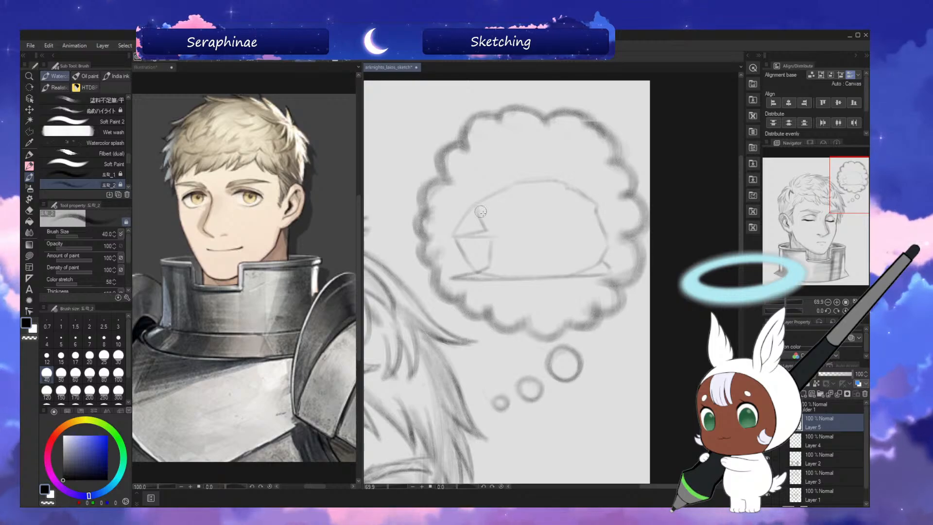
drag(479, 211, 495, 232)
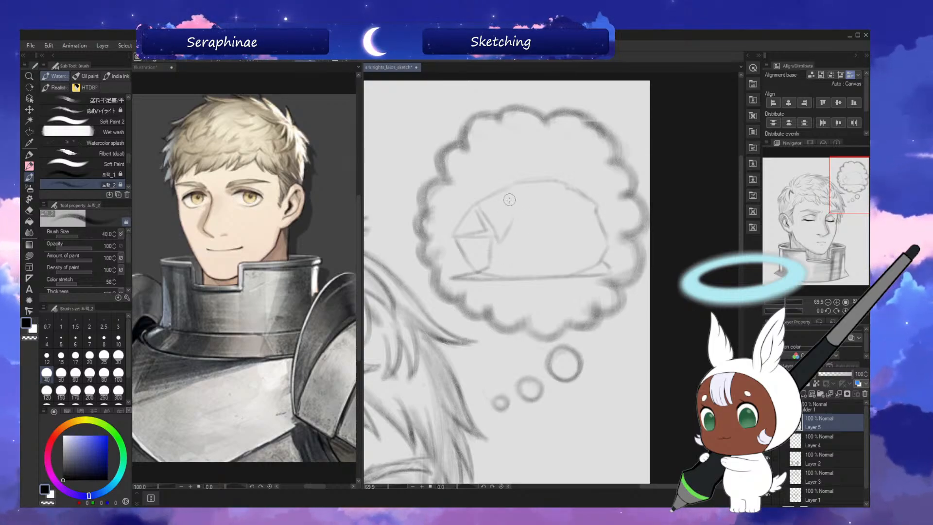
drag(504, 234, 516, 205)
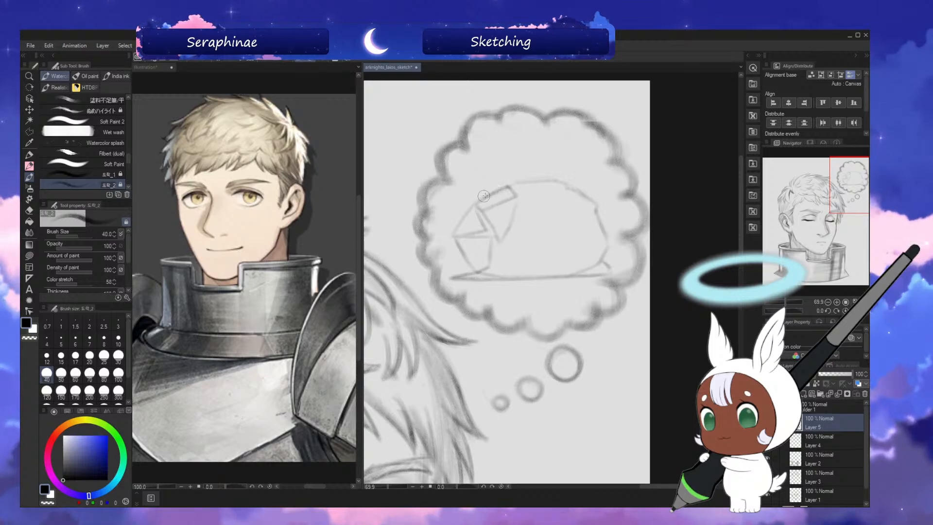
key(bracketleft)
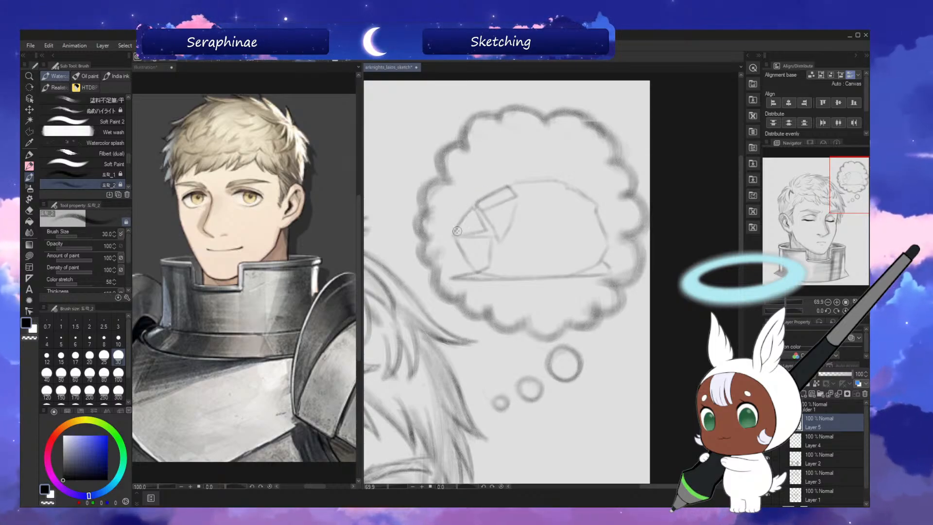
drag(477, 212, 485, 230)
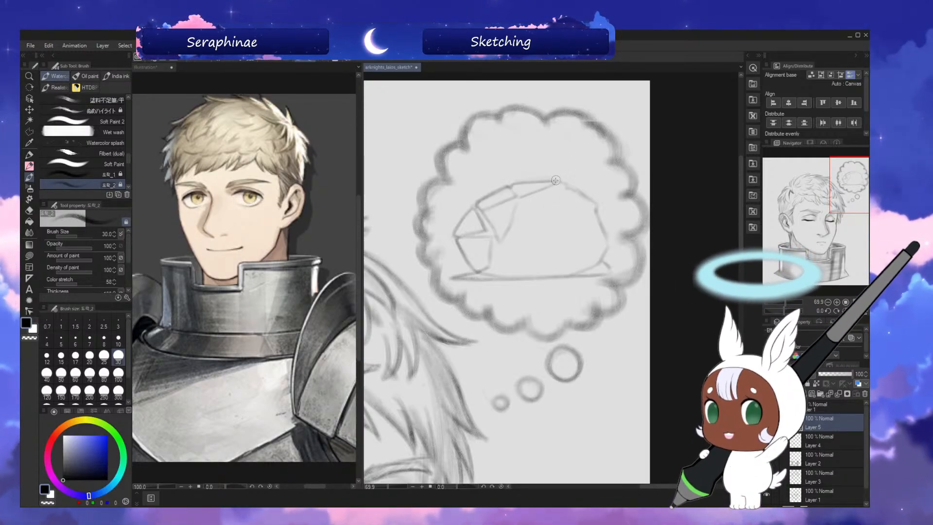
Add a downward-pointing triangular facet beneath the dome's top edge, darken its sides, and check the shape in the flipped view.
key(minus)
key(minus)
key(minus)
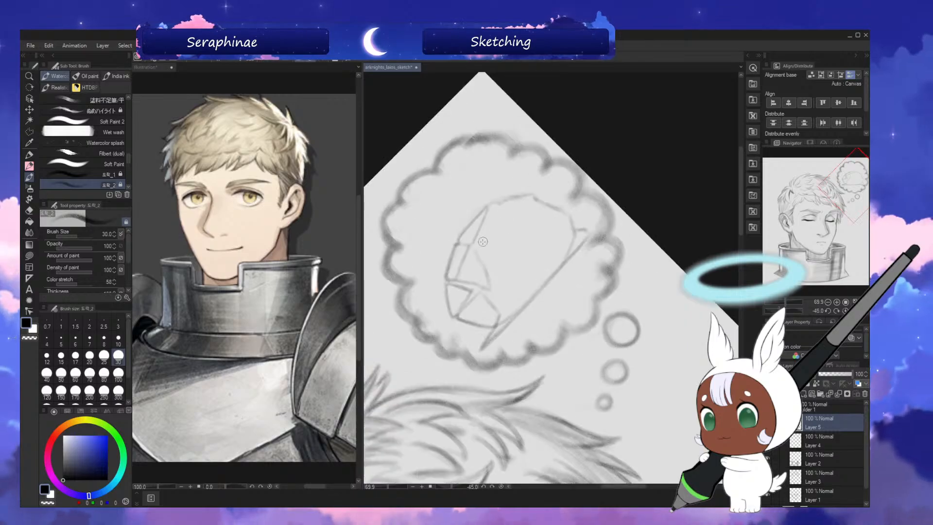
drag(508, 240, 478, 244)
key(asciicircum)
key(asciicircum)
key(asciicircum)
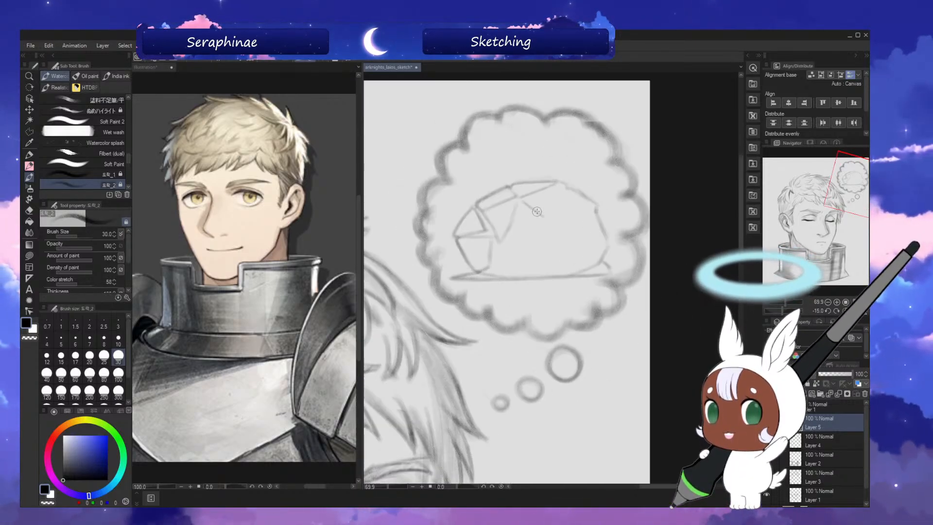
mouse_move(523, 202)
mouse_down()
mouse_move(543, 215)
mouse_move(553, 191)
mouse_up()
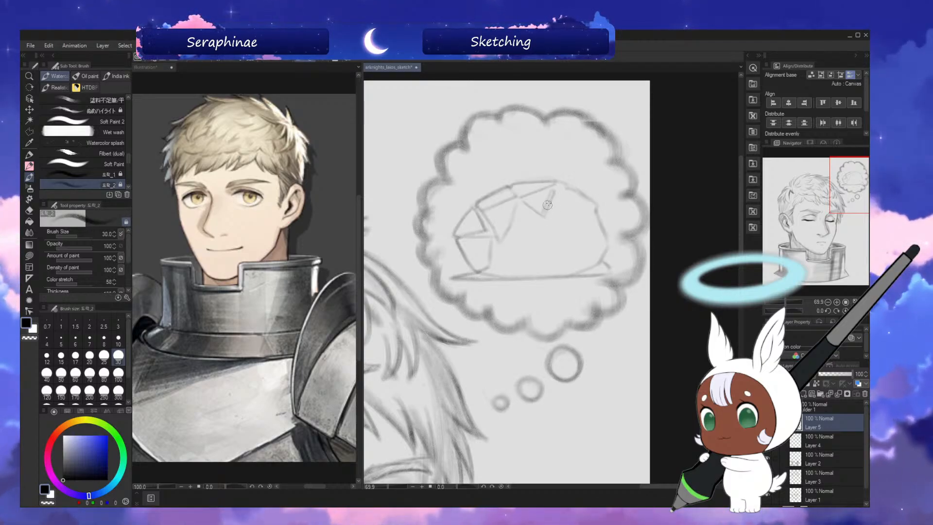
drag(548, 203, 543, 215)
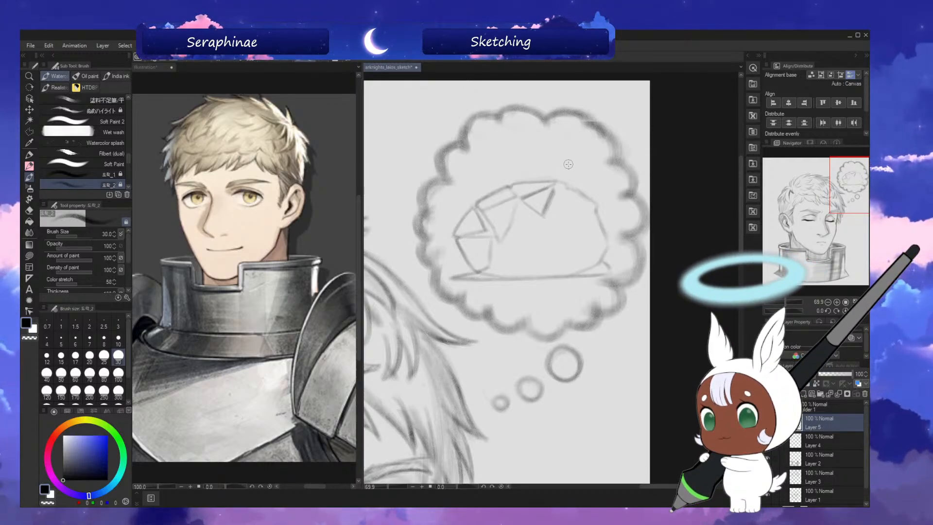
key(h)
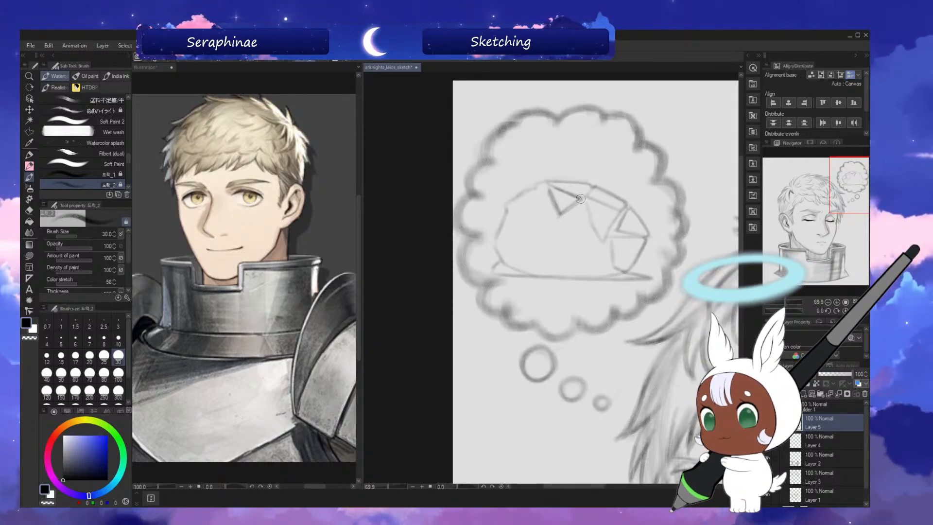
key(h)
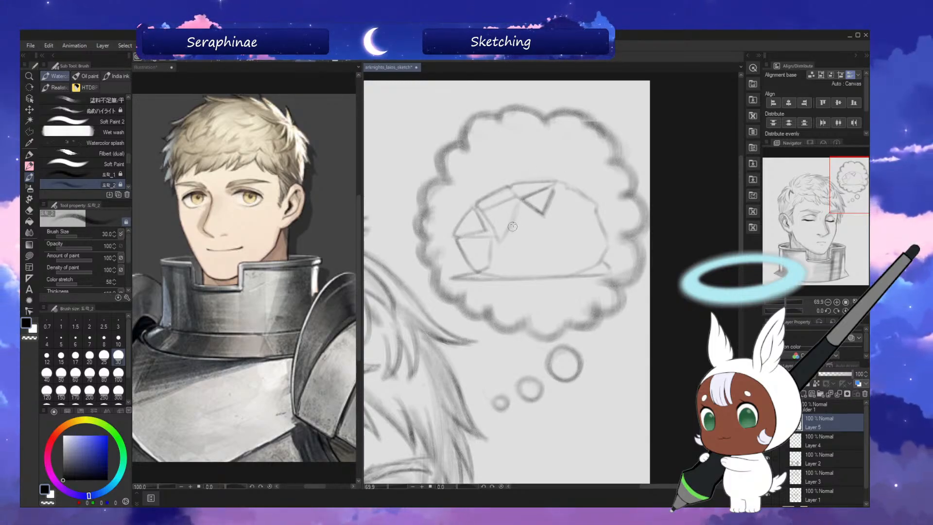
Draw two more angular facets below the top triangle in the middle of the dome and check them in the flipped view.
drag(542, 216, 514, 232)
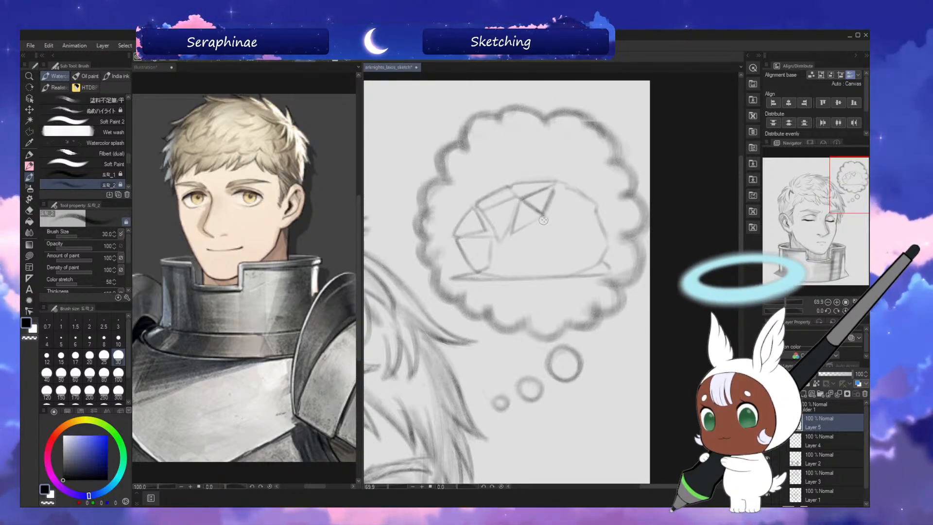
drag(543, 217, 526, 227)
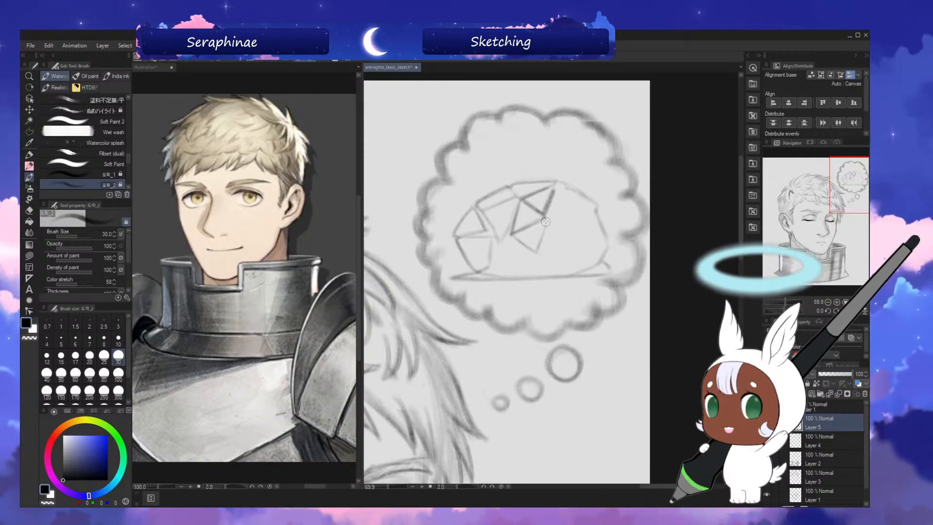
key(h)
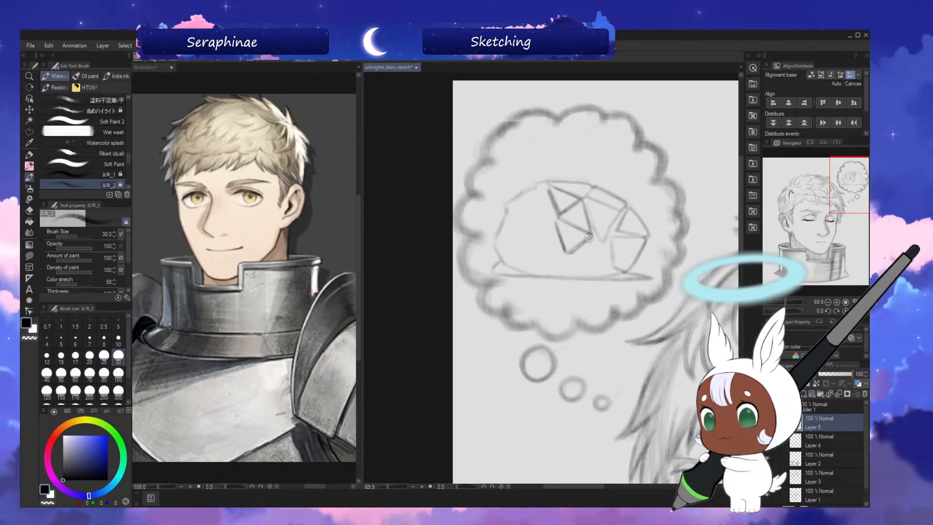
key(h)
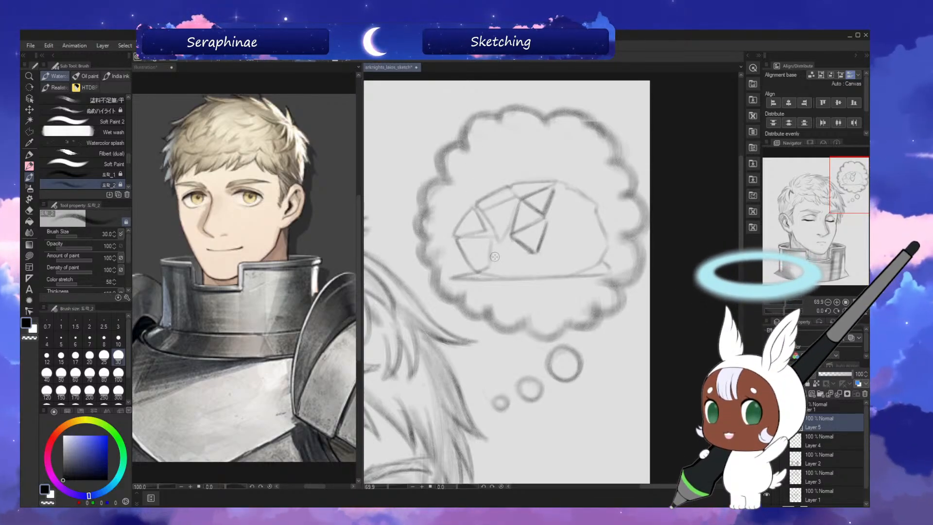
Darken the downward-pointing facet in the dome's upper left, the left-end facet edges and the baseline's left corner, checking the flipped view.
key(h)
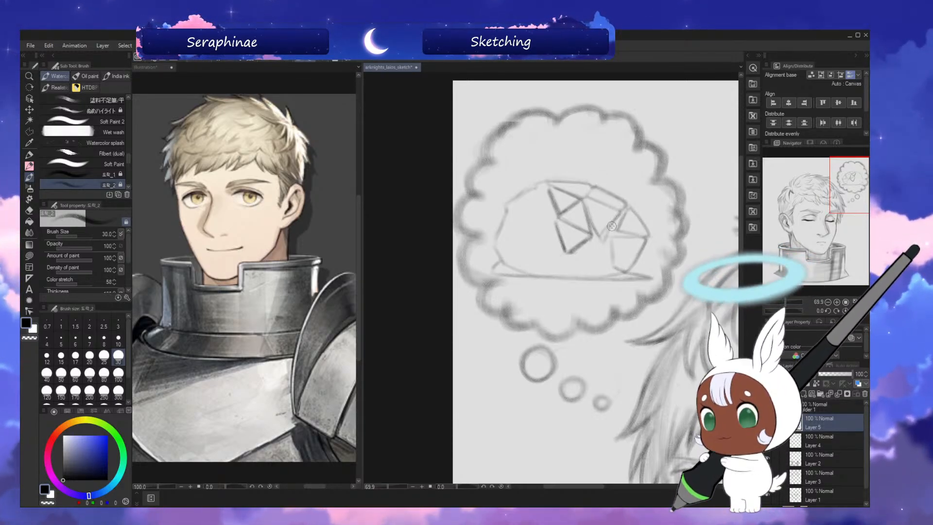
key(h)
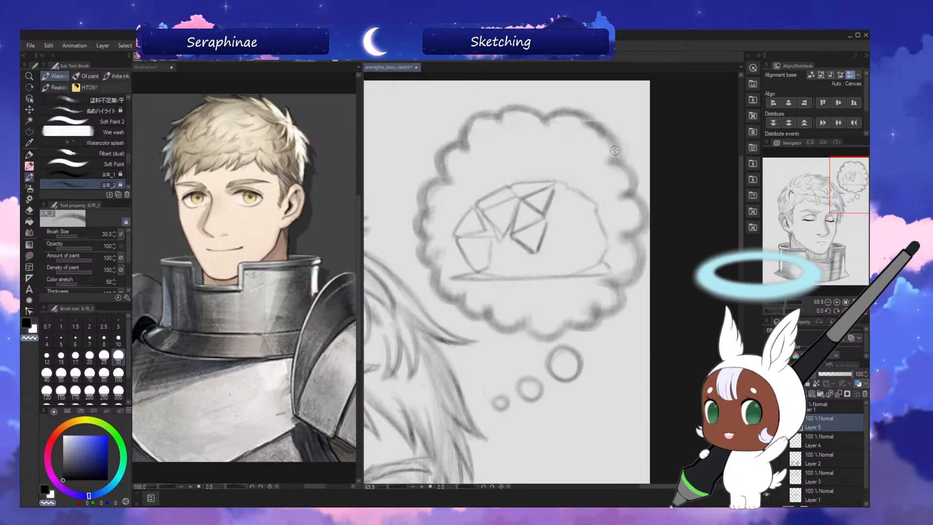
key(asciicircum)
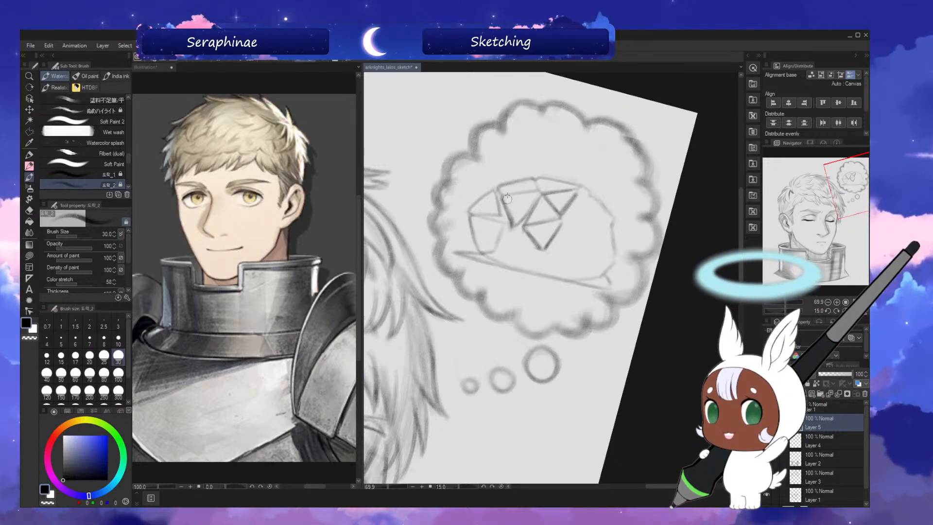
key(minus)
key(h)
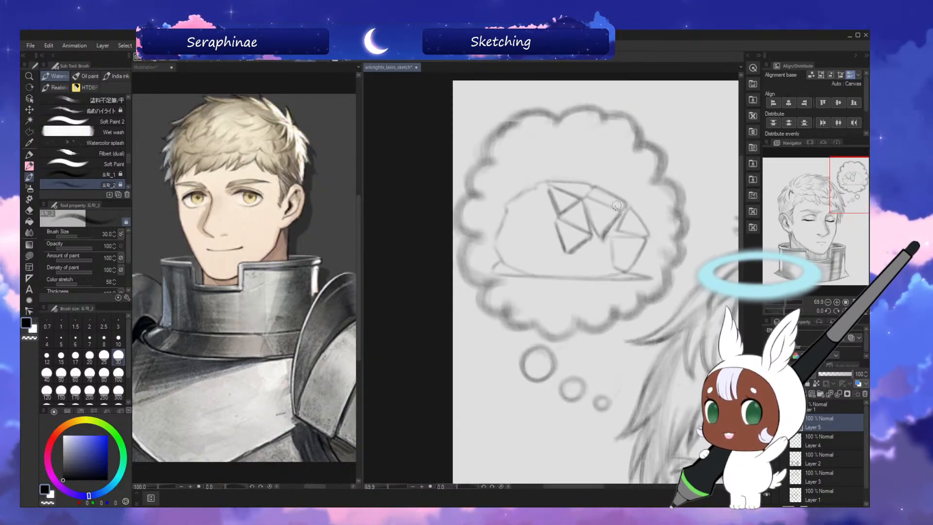
key(h)
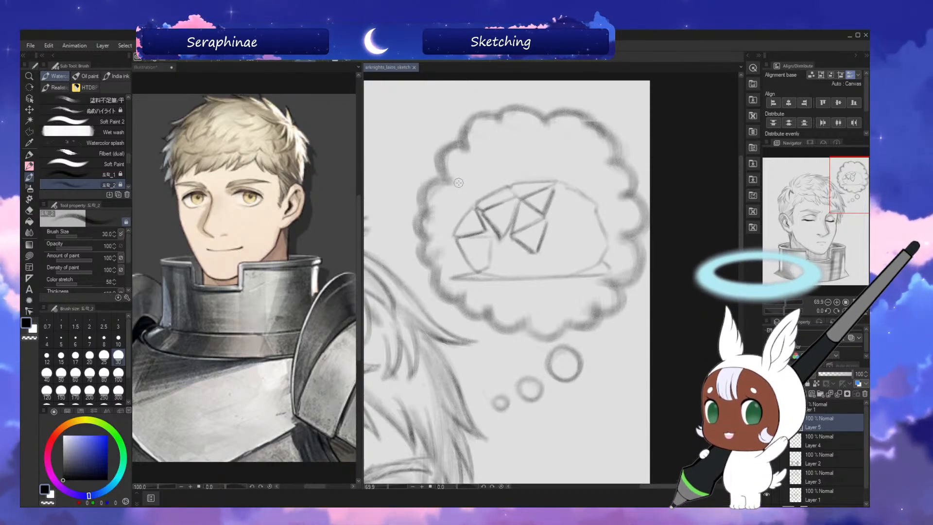
drag(454, 239, 487, 237)
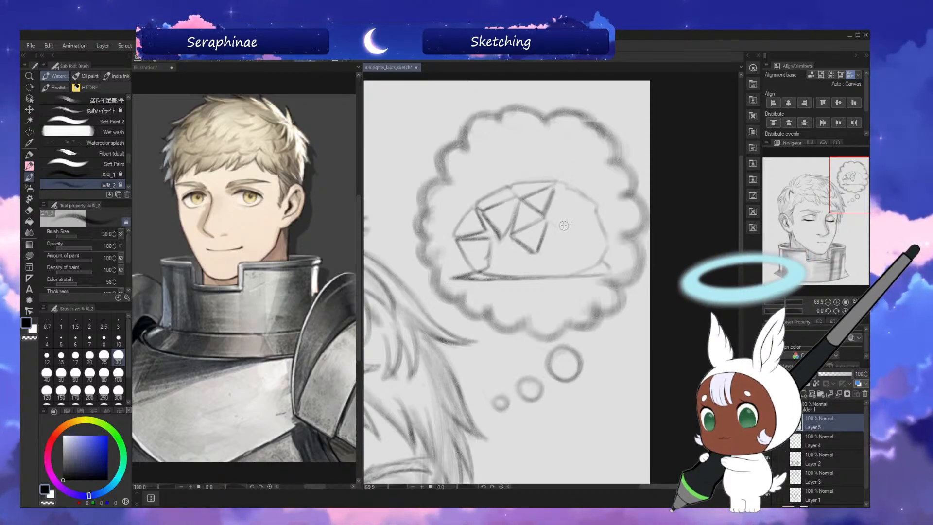
Draw a triangular facet to the right of the lower middle triangle and check it in the flipped view.
key(h)
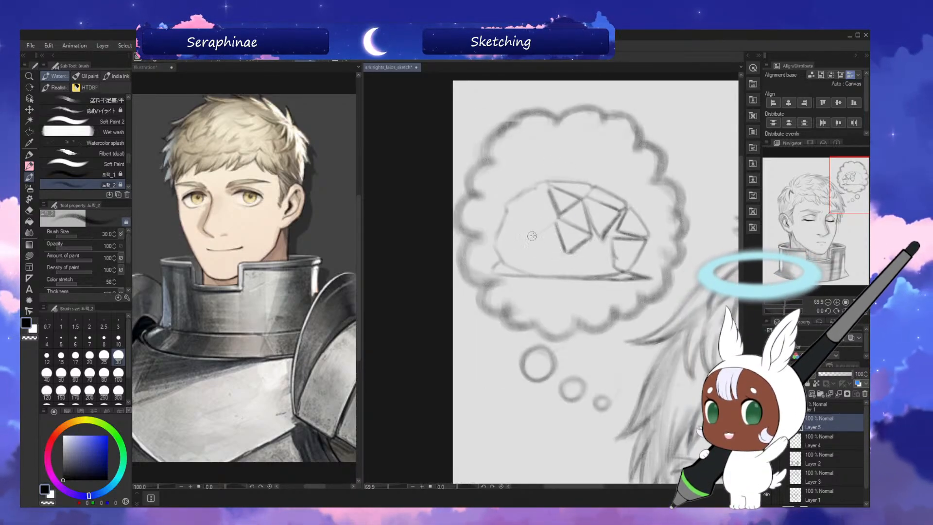
key(h)
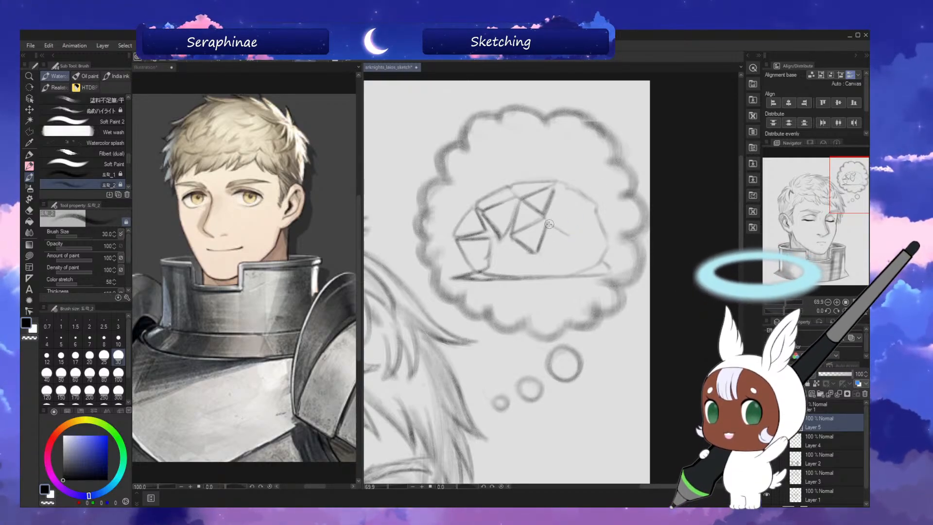
drag(554, 246, 537, 253)
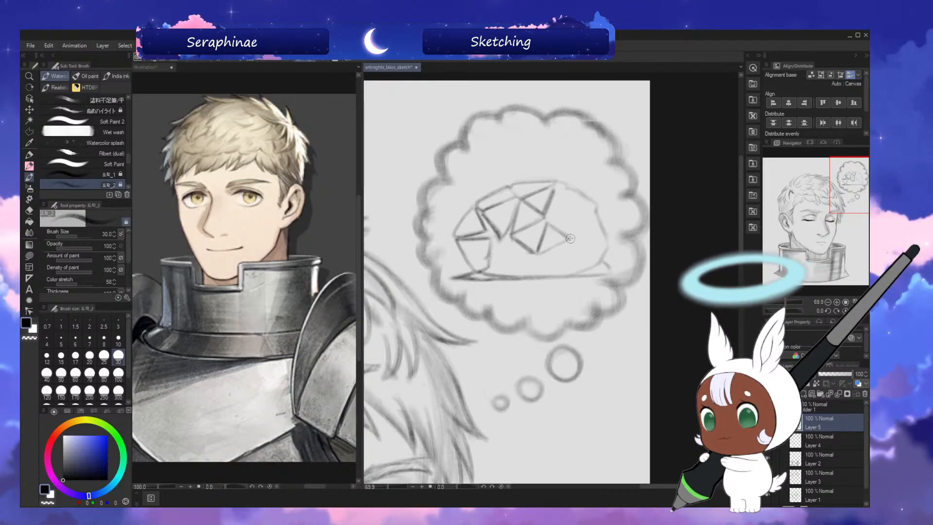
drag(570, 238, 542, 252)
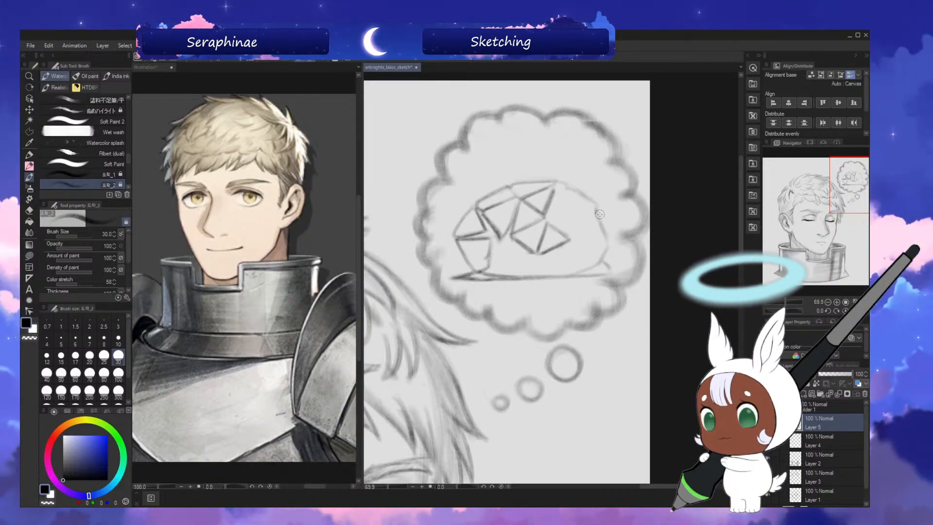
key(h)
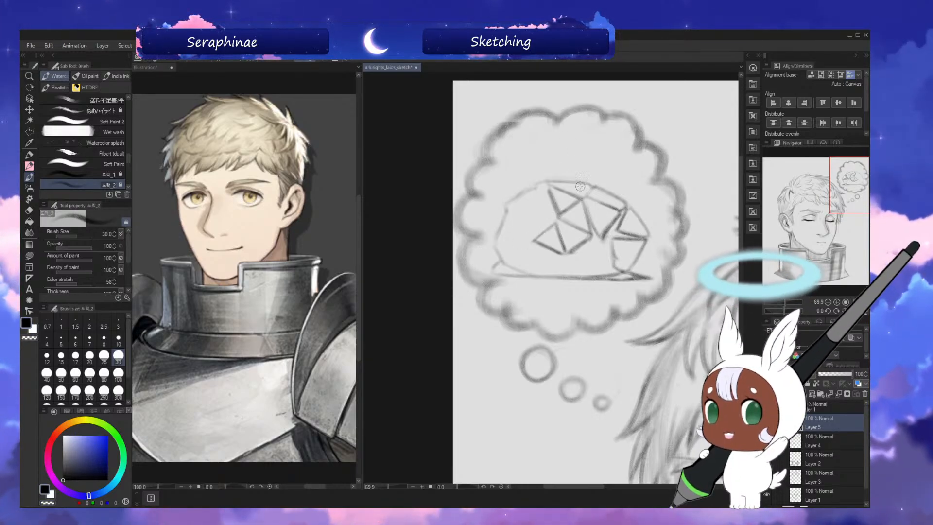
key(h)
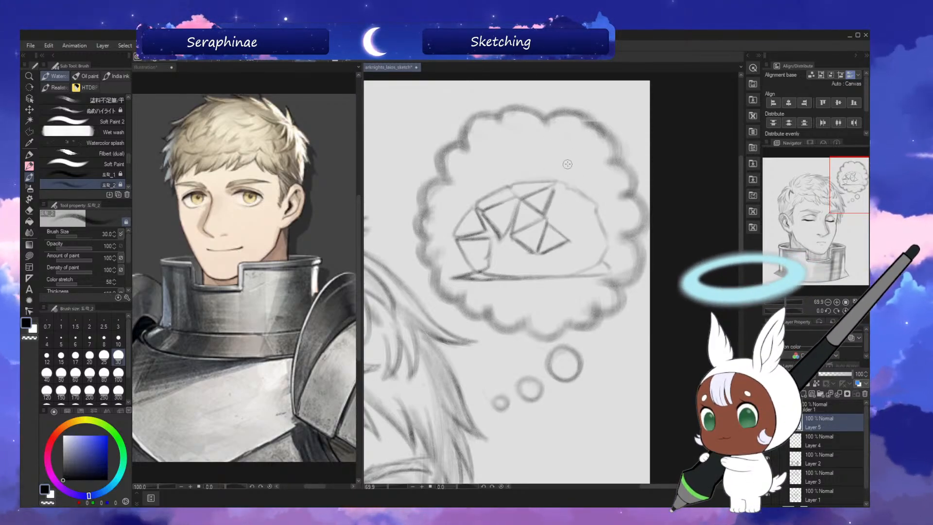
Add a facet right of the upper middle triangle, running out from the central vertex, and darken the dome's top edge.
key(h)
key(h)
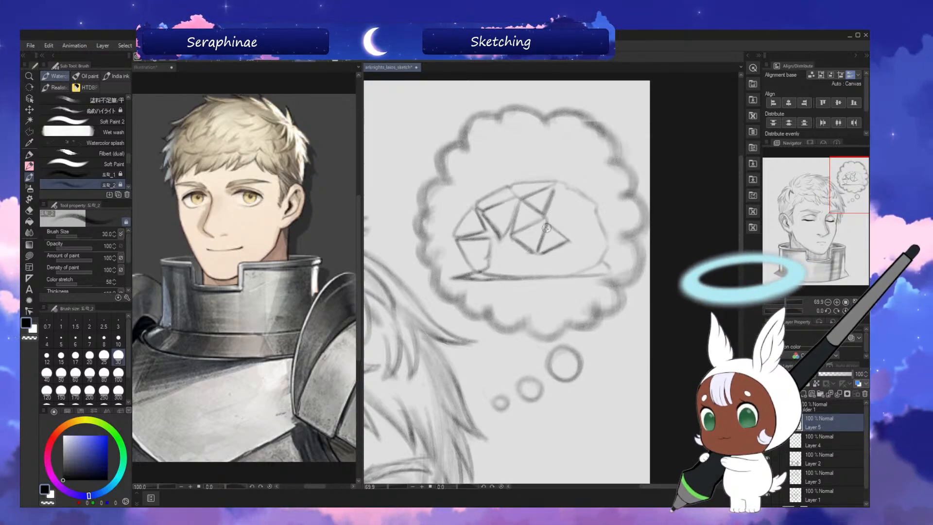
key(h)
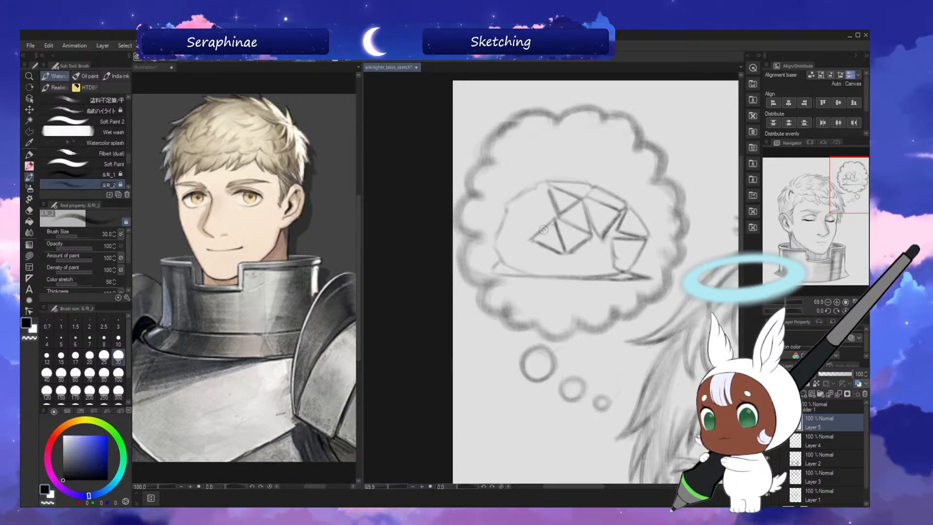
key(h)
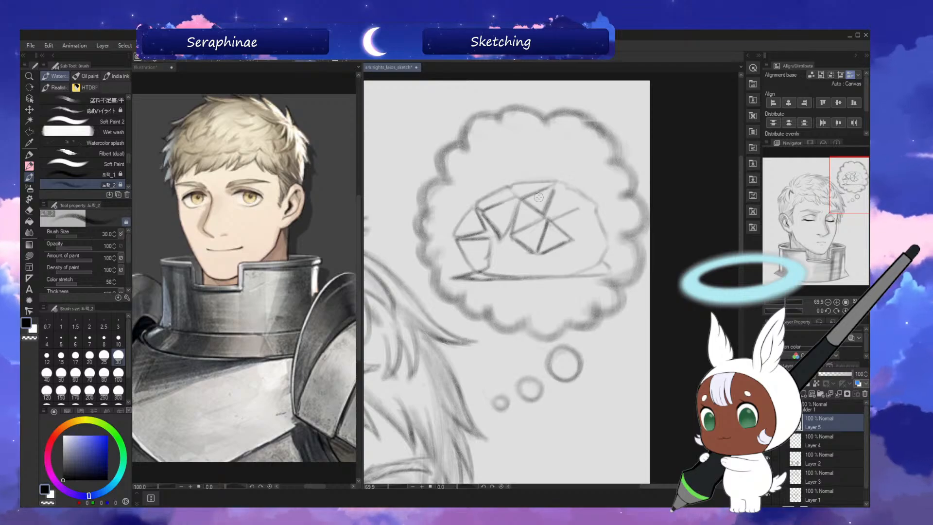
key(h)
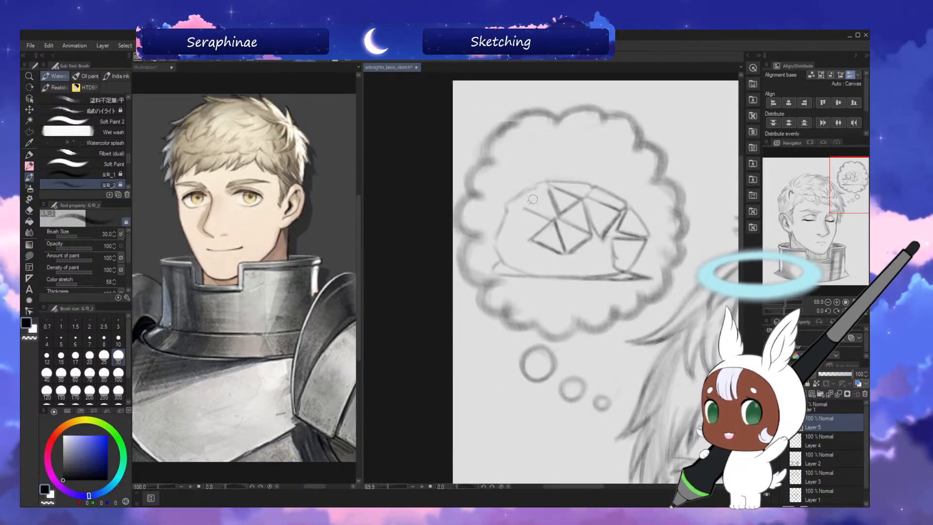
key(h)
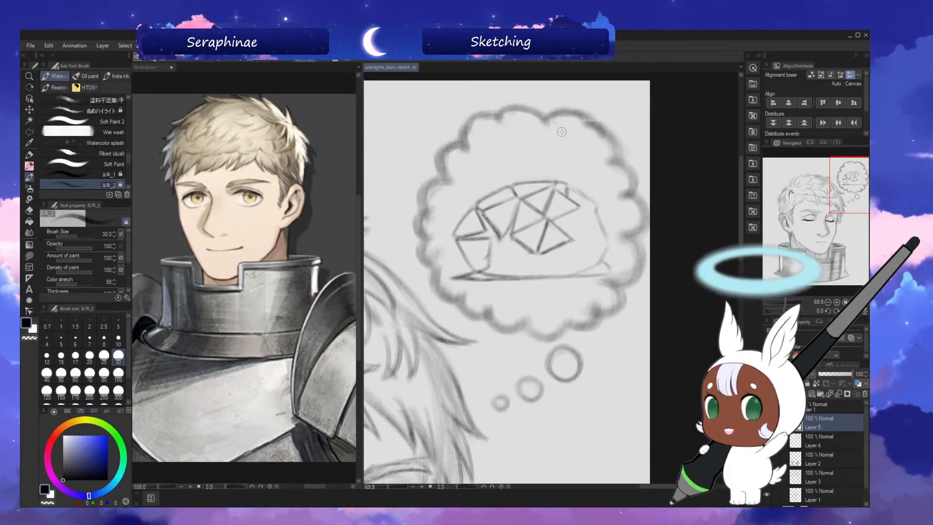
Firm up the dome's right-hand outline with darker strokes in the flipped view.
key(h)
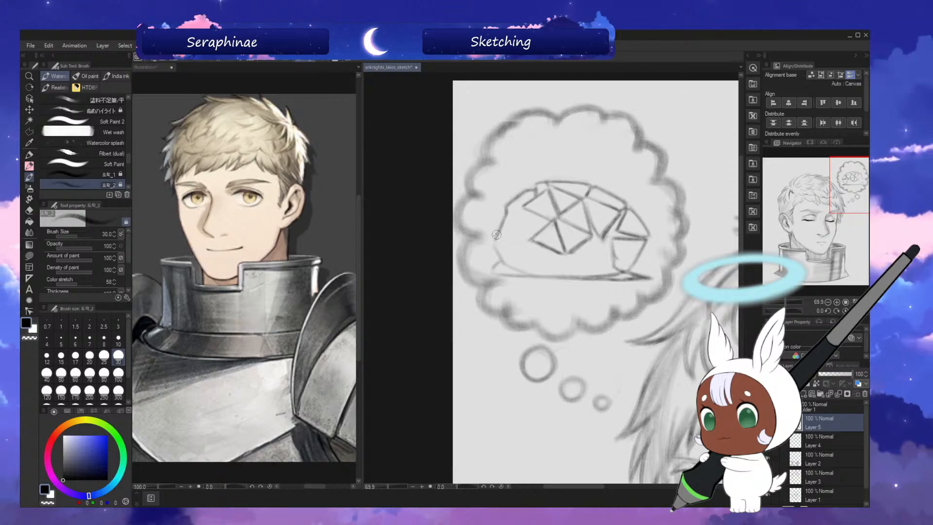
drag(496, 235, 503, 260)
key(h)
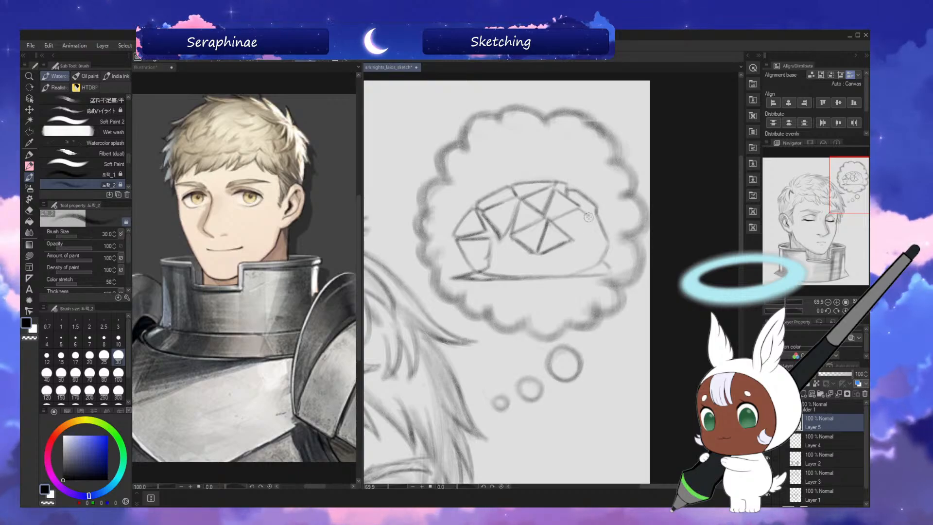
Sketch an angular facet between the middle triangles and the dome's right edge, rotating the flipped canvas to refine its outer side.
drag(574, 228, 589, 217)
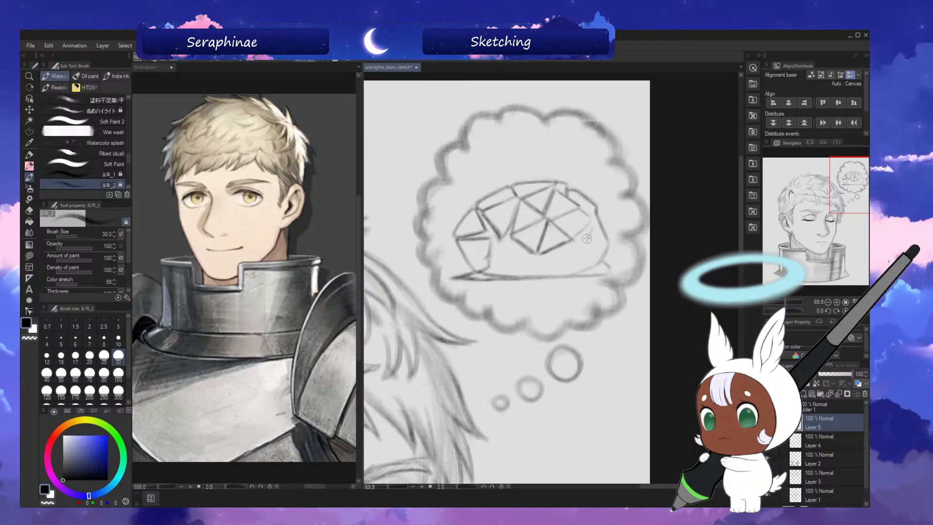
drag(587, 239, 574, 240)
key(h)
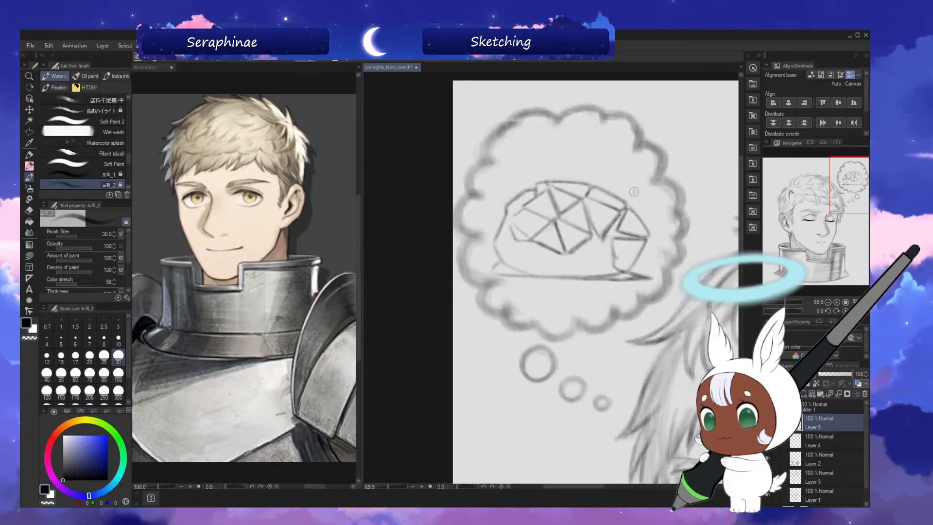
key(asciicircum)
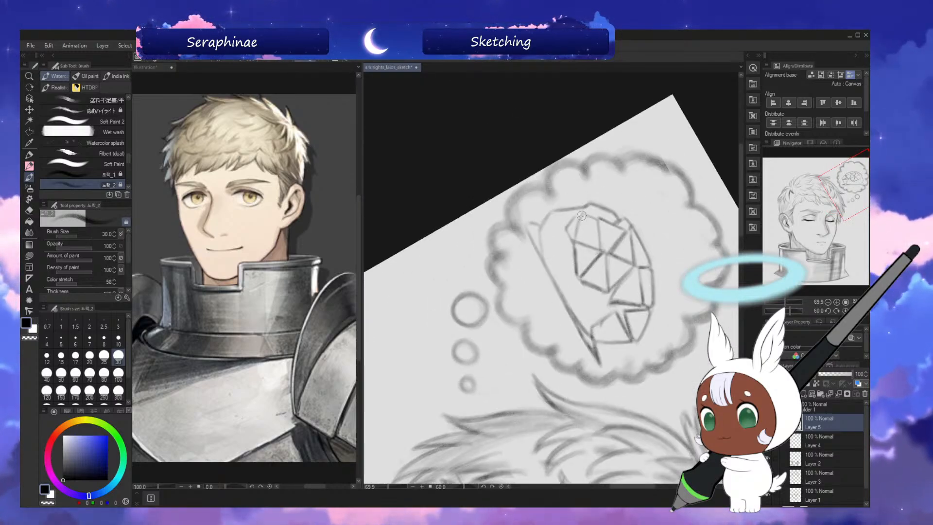
drag(568, 229, 574, 245)
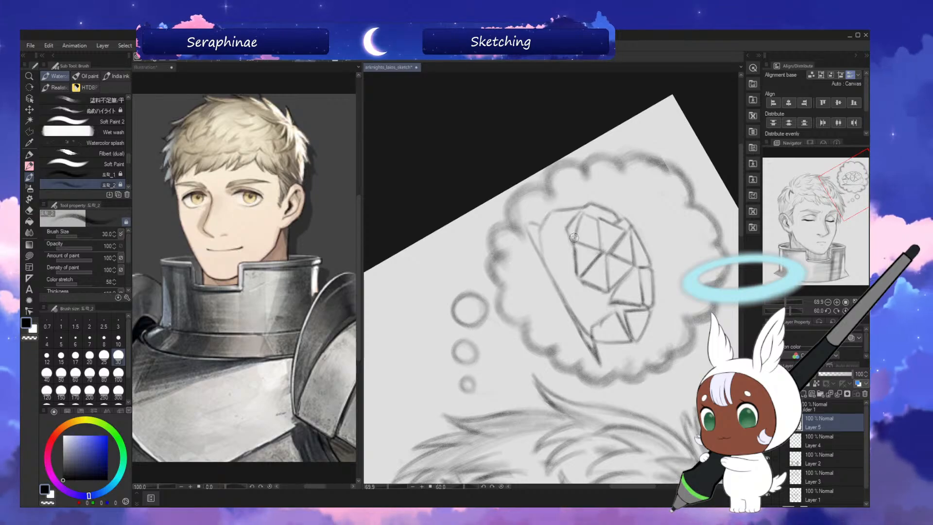
key(minus)
key(minus)
key(h)
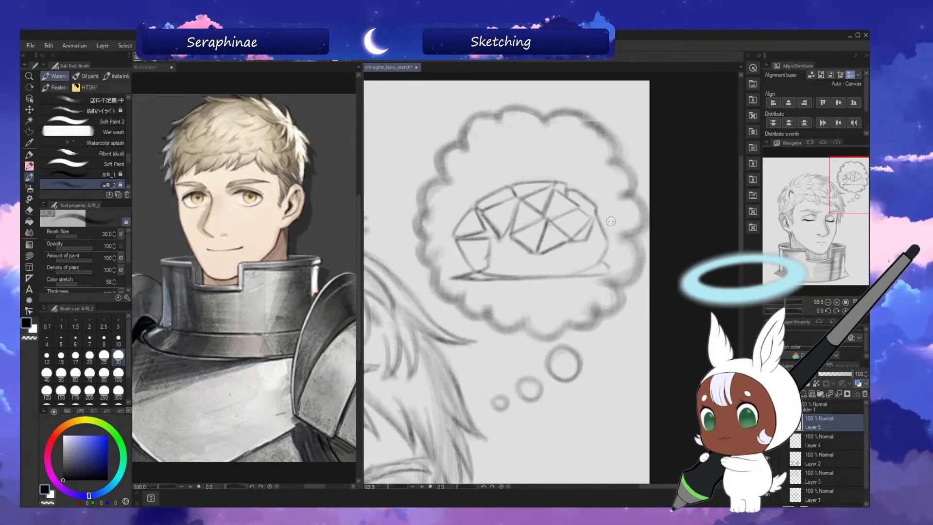
Darken the lower edge of the dome's upper-right facet with the canvas rotated, and return the canvas upright.
key(minus)
key(minus)
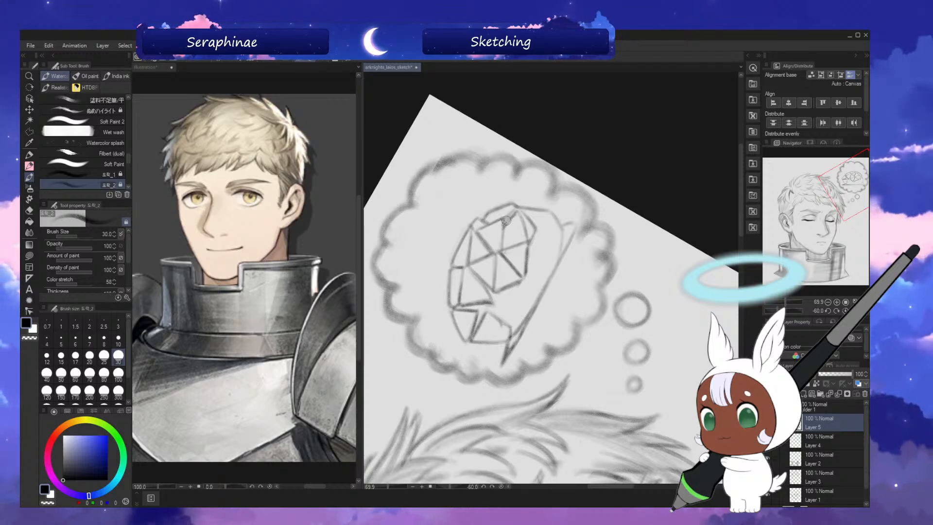
key(asciicircum)
key(asciicircum)
key(asciicircum)
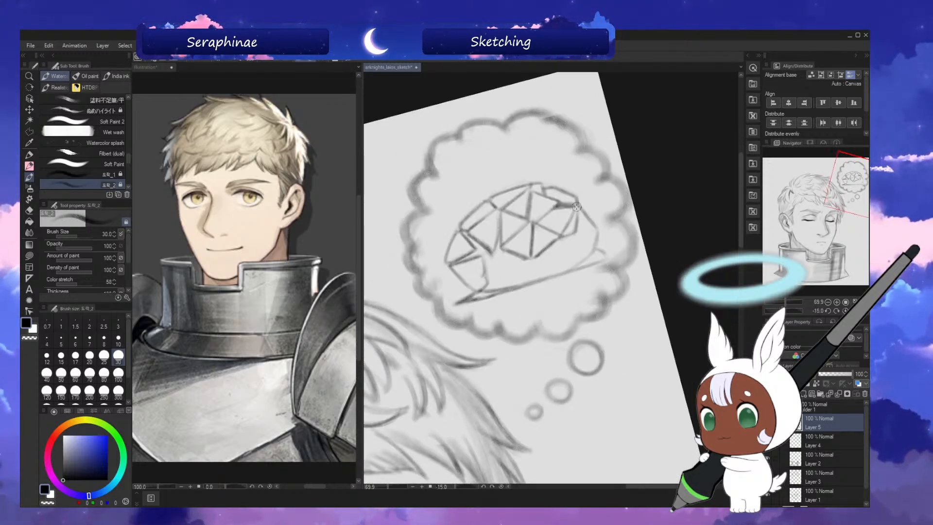
key(asciicircum)
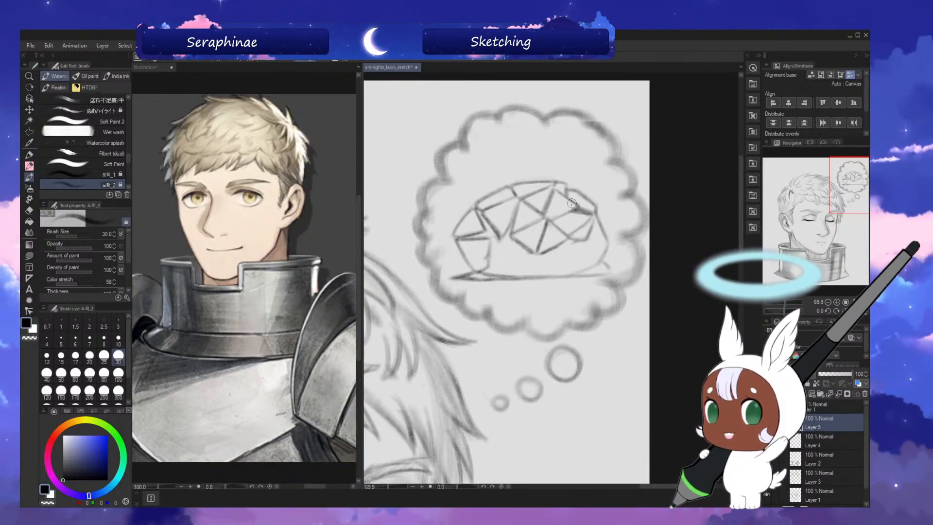
Shade the outer corner of the right-hand facet dark with brush size 50.
key(bracketright)
key(bracketright)
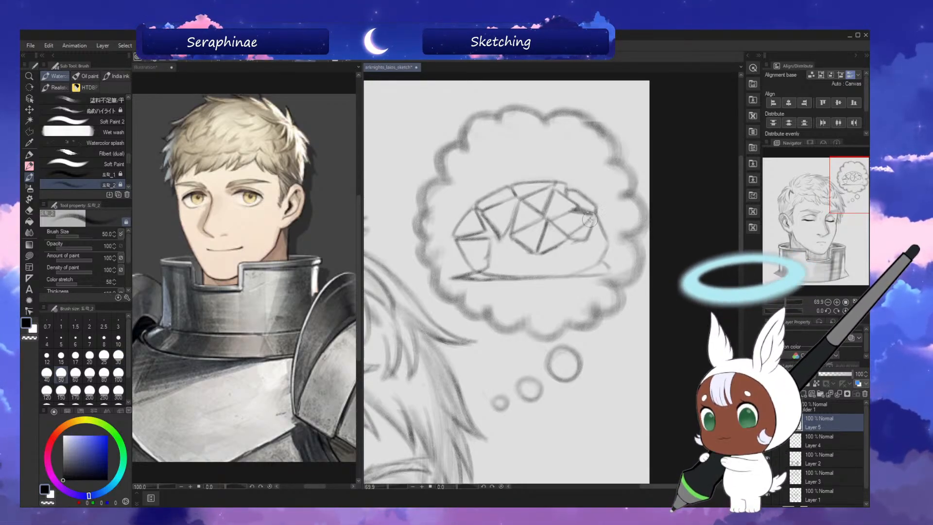
mouse_move(571, 237)
mouse_down()
mouse_move(588, 228)
mouse_move(583, 238)
mouse_move(592, 218)
mouse_up()
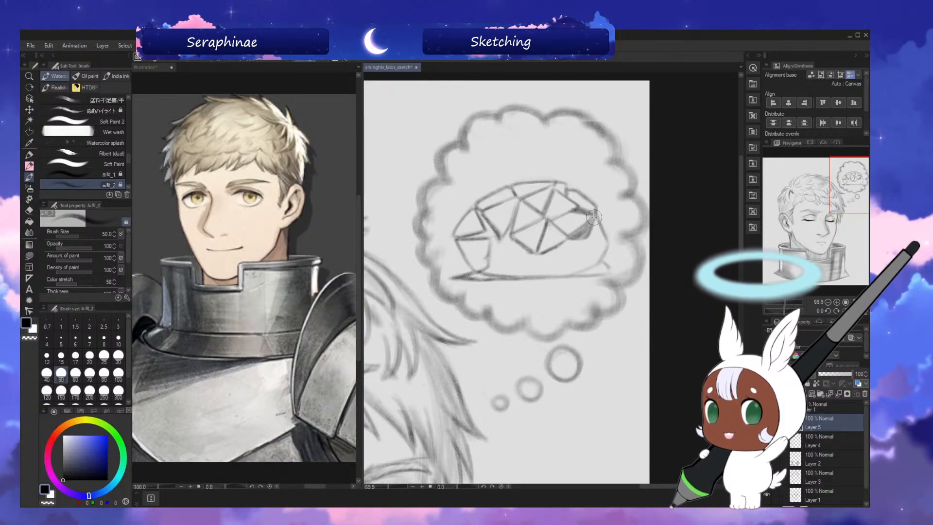
drag(588, 233, 586, 204)
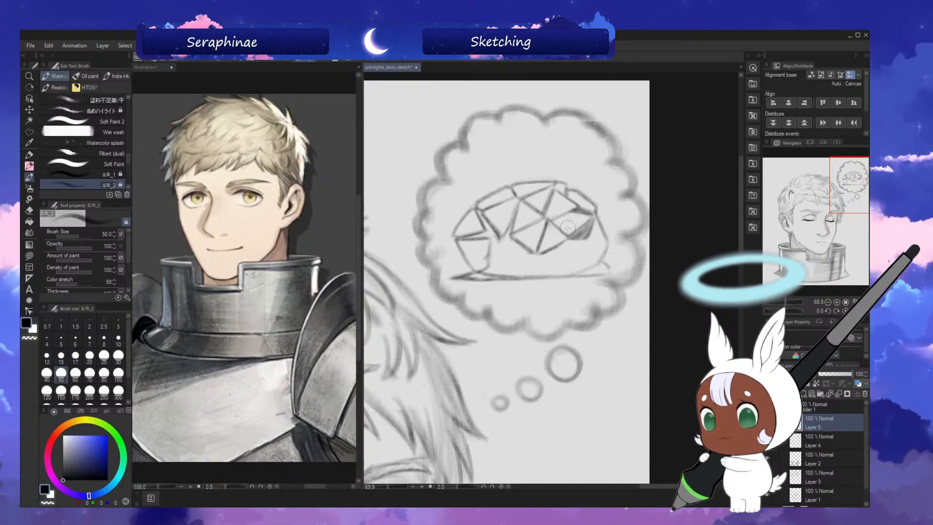
Shade along the bottom edges of the middle facets with brush size 30, rotating the canvas for the lower-left edge.
key(bracketleft)
key(bracketleft)
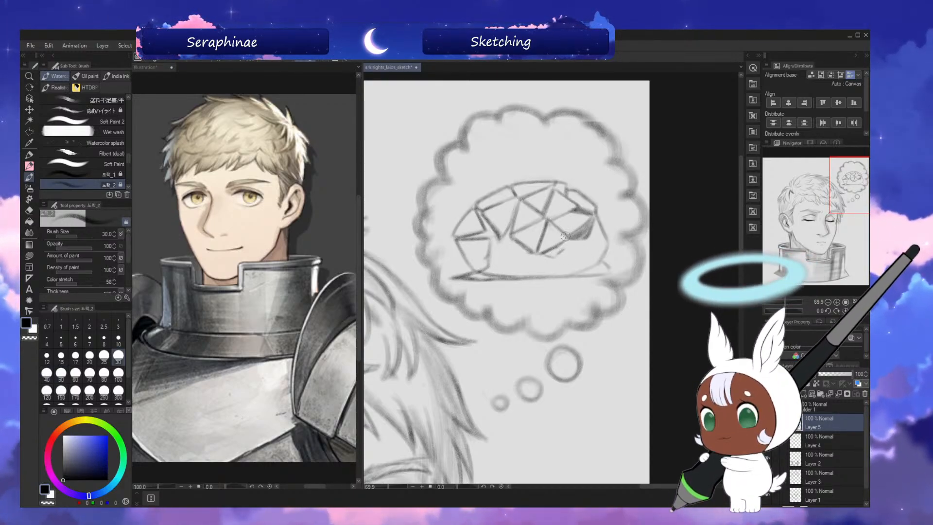
drag(564, 250, 549, 251)
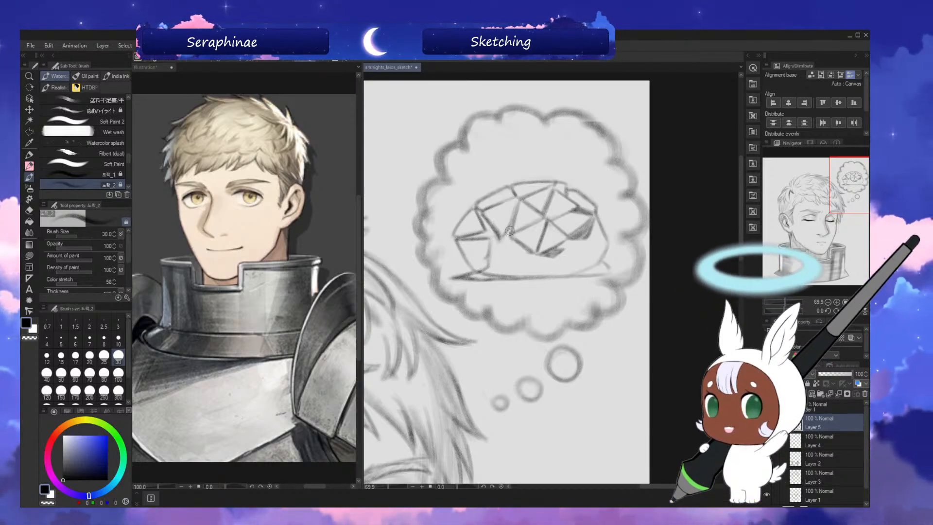
key(minus)
key(minus)
key(minus)
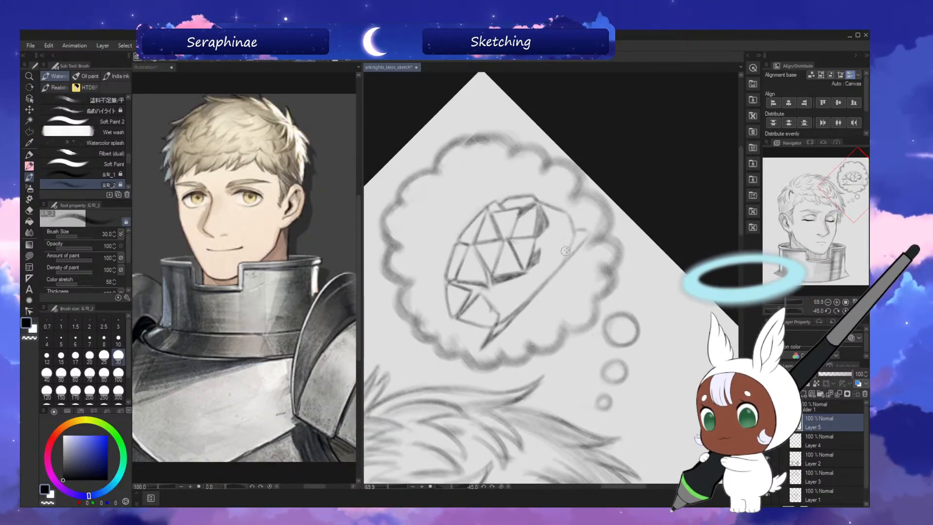
key(asciicircum)
key(asciicircum)
key(asciicircum)
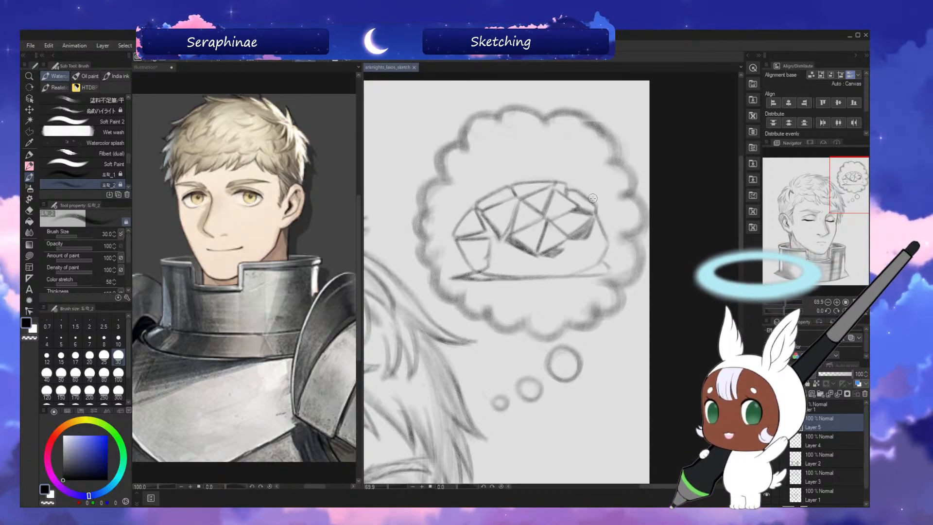
Firm up the dome's right edge and outline an angular facet at its lower-right end down to the baseline.
drag(593, 199, 596, 212)
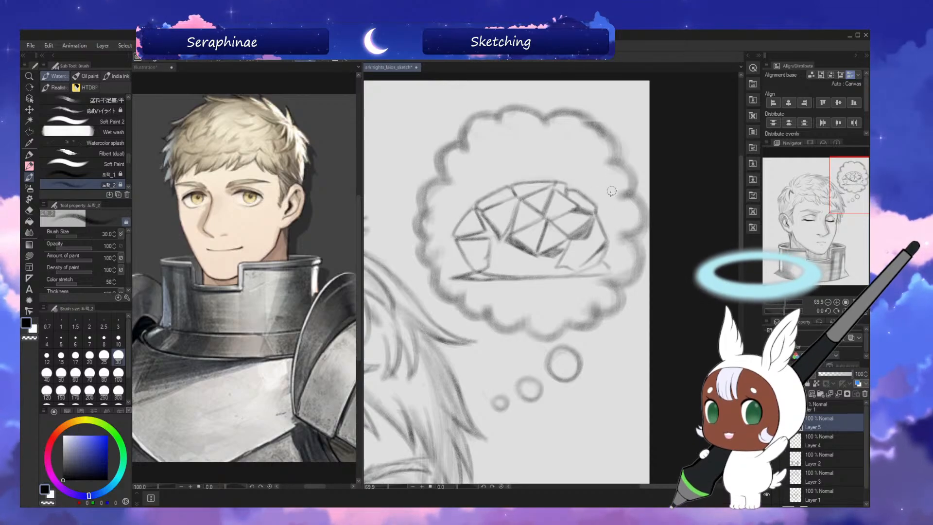
drag(606, 250, 581, 271)
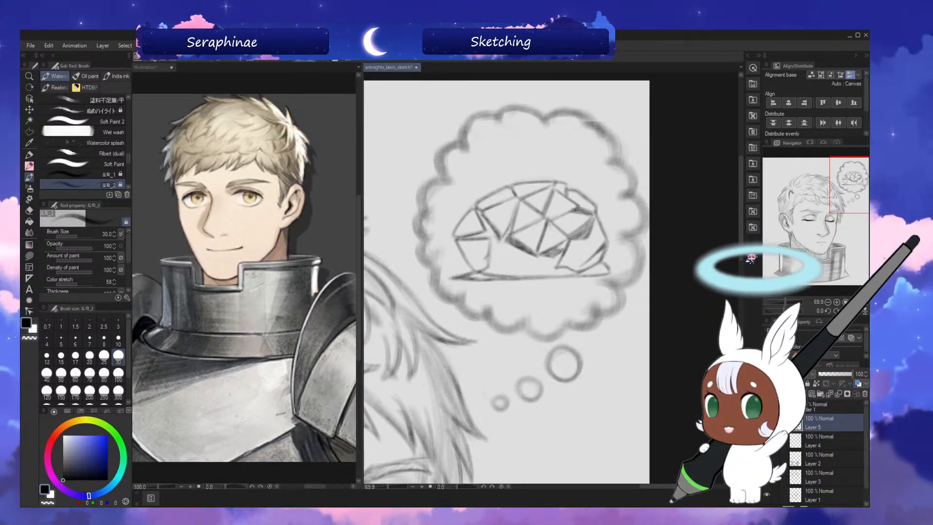
Draw a narrow pointed spike rising diagonally from the dome's upper right toward the thought bubble's edge.
scroll(715, 218, up, 2)
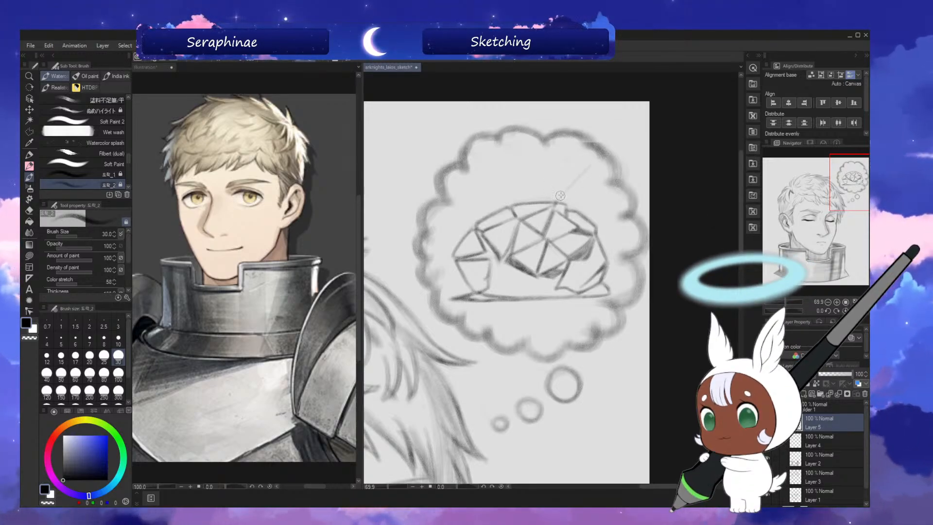
drag(557, 202, 595, 159)
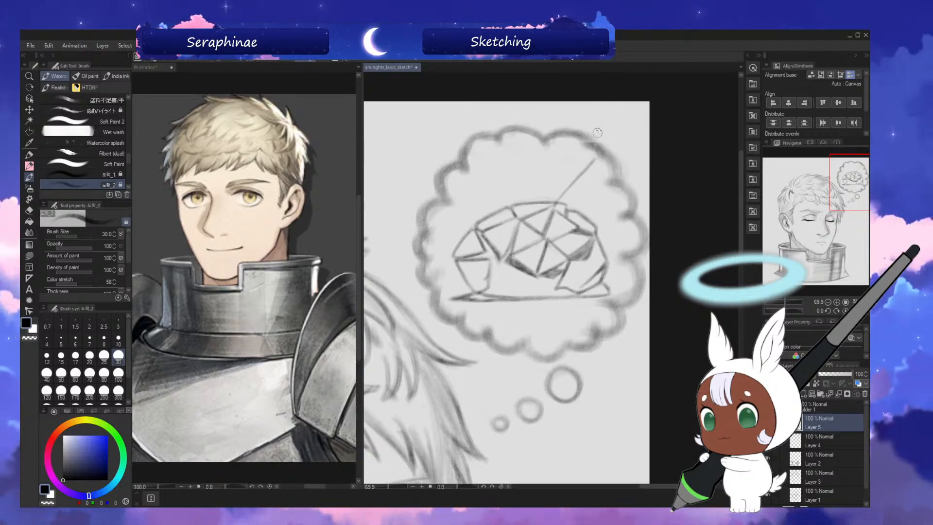
drag(581, 209, 594, 160)
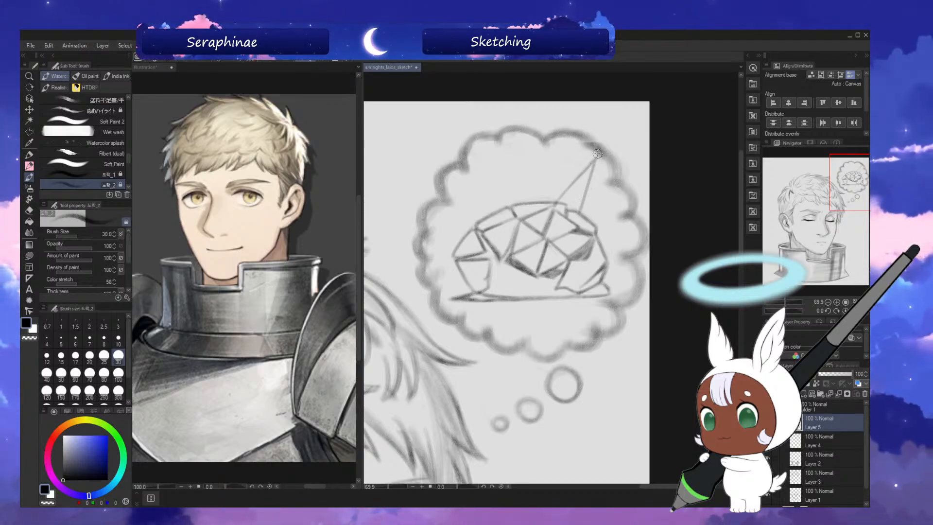
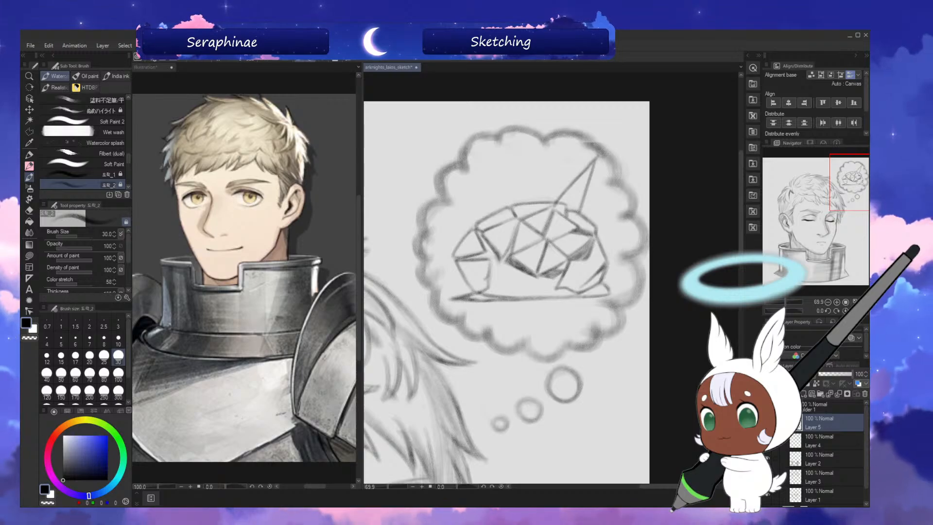
Outline a narrow pointed spike extending from the dome's right side to the thought bubble's edge with brush size 30.
mouse_move(741, 209)
mouse_down()
mouse_move(749, 208)
mouse_move(742, 205)
mouse_up()
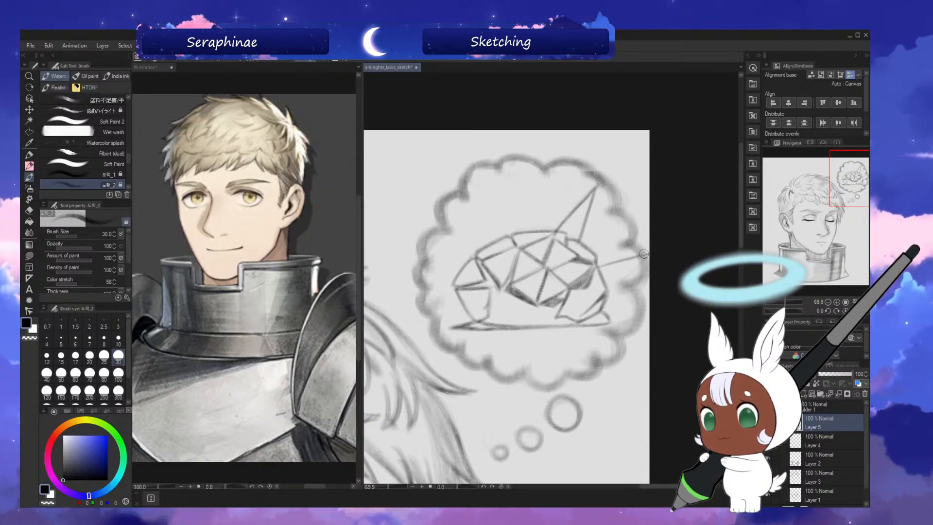
mouse_move(607, 290)
mouse_down()
mouse_move(636, 267)
mouse_move(611, 285)
mouse_up()
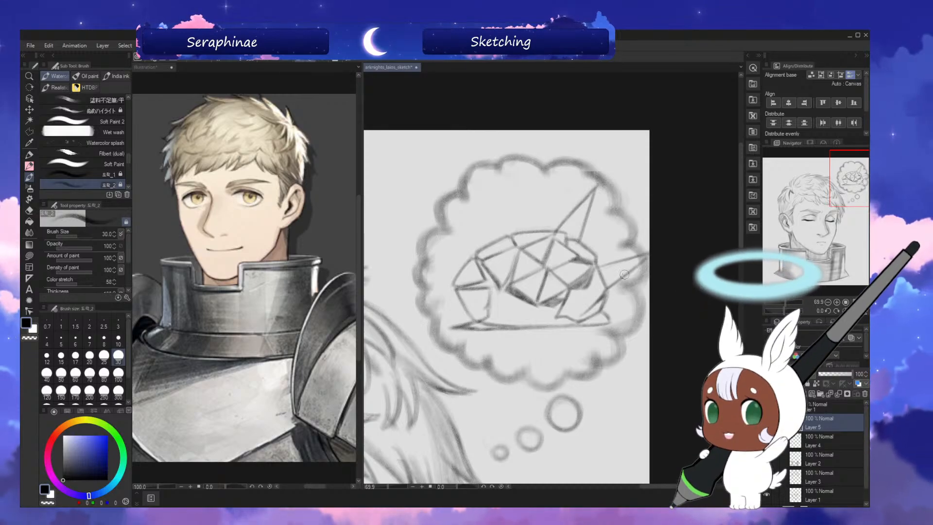
key(h)
key(h)
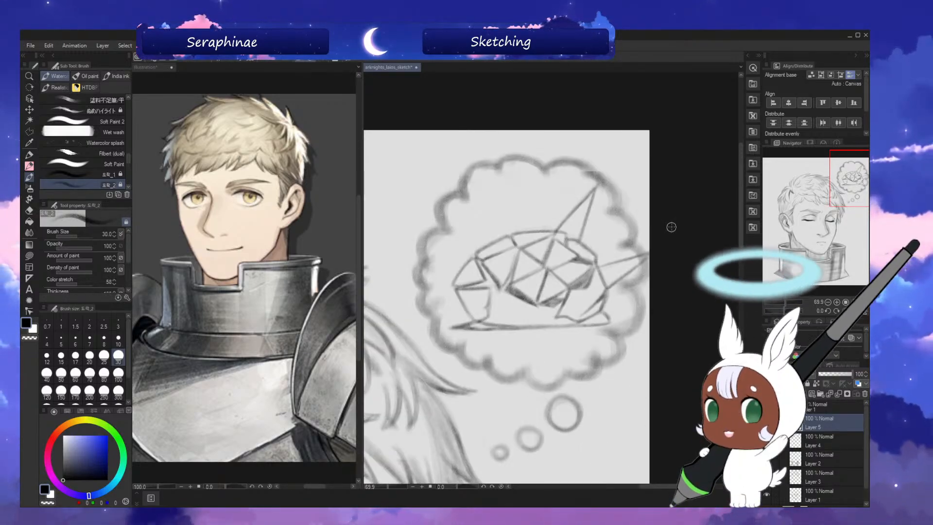
Darken the lower edges of the dome's right-side and upper-right spikes with brush size 40.
key(bracketright)
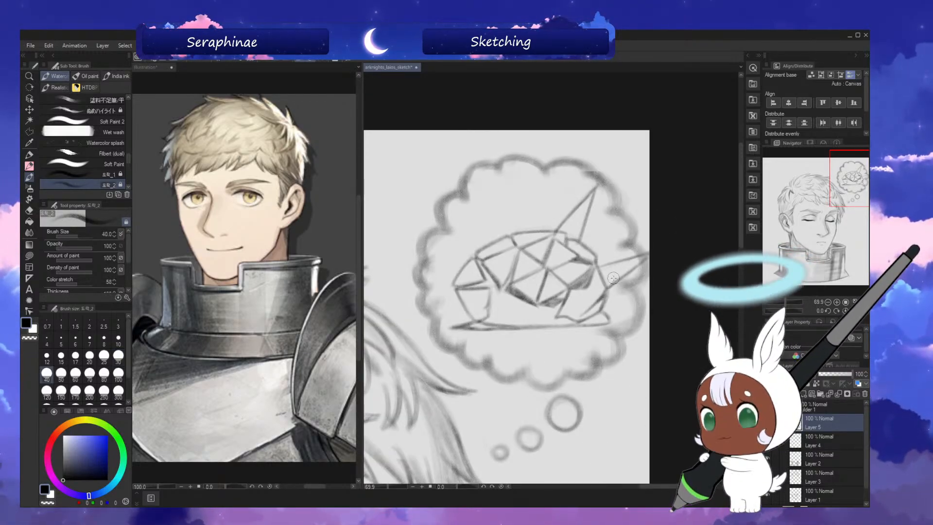
mouse_move(641, 263)
mouse_down()
mouse_move(605, 286)
mouse_move(647, 256)
mouse_move(605, 280)
mouse_up()
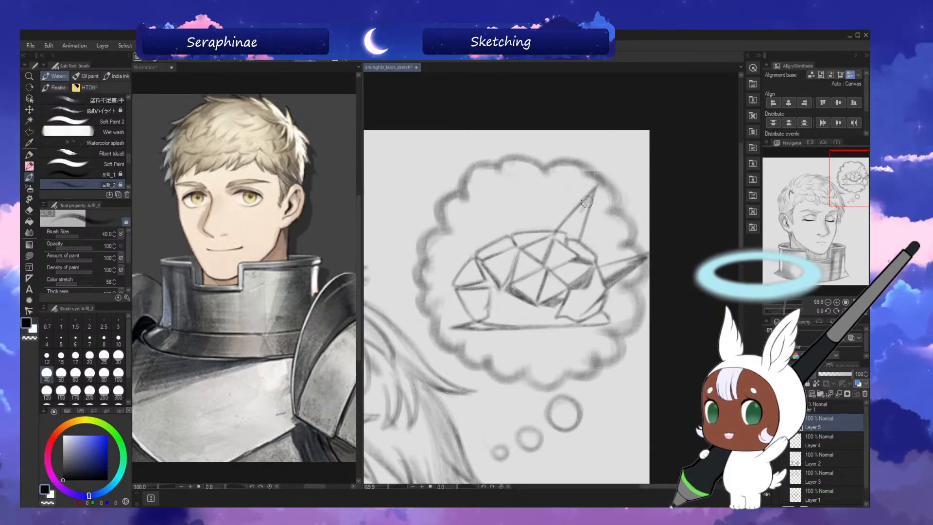
mouse_move(587, 201)
mouse_down()
mouse_move(575, 240)
mouse_move(596, 184)
mouse_up()
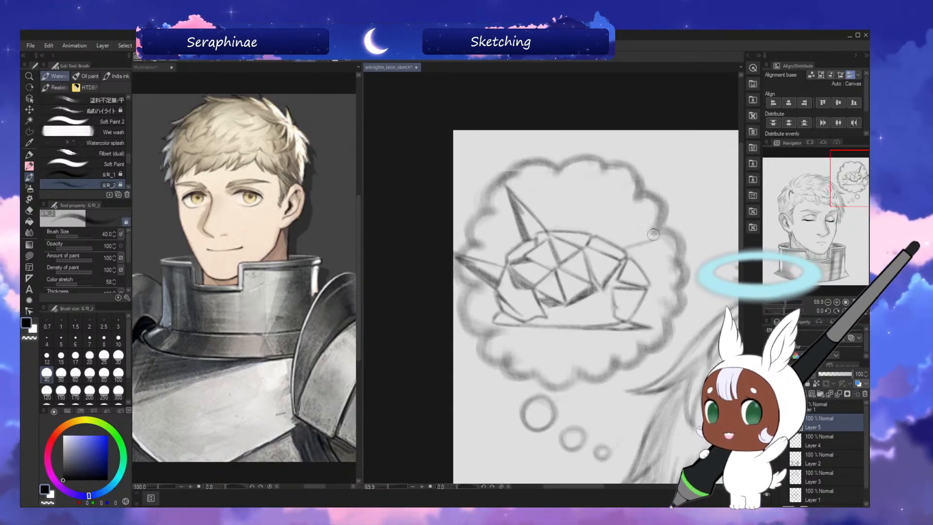
Draw a short pointed spike at the dome's upper left with brush size 25 and shade it with brush size 40.
key(bracketleft)
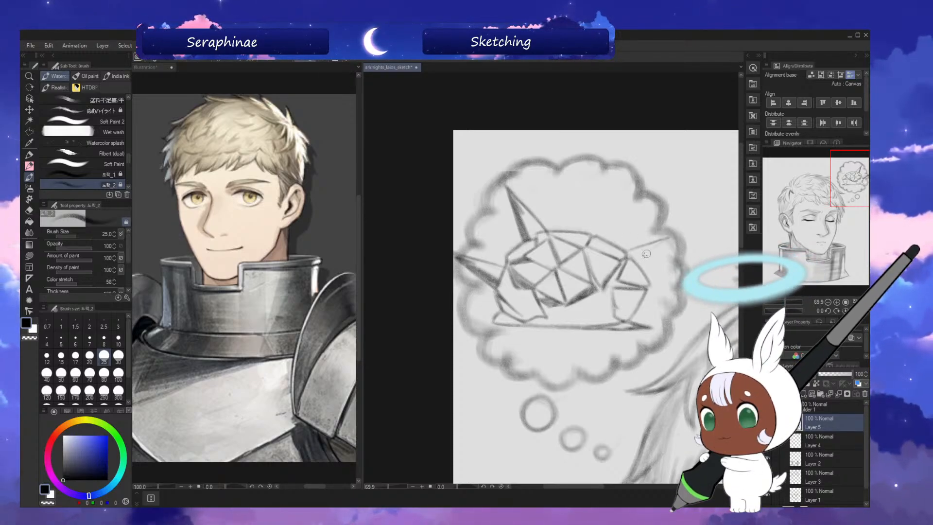
key(h)
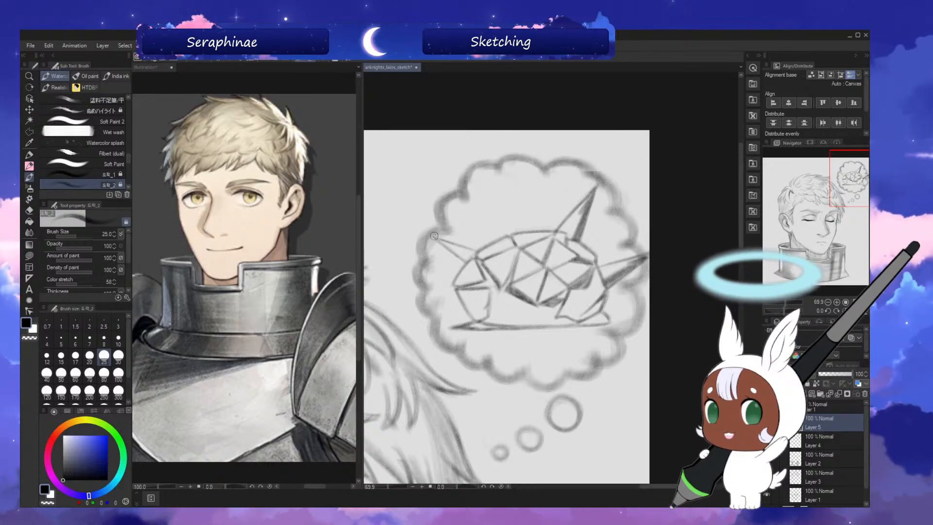
key(h)
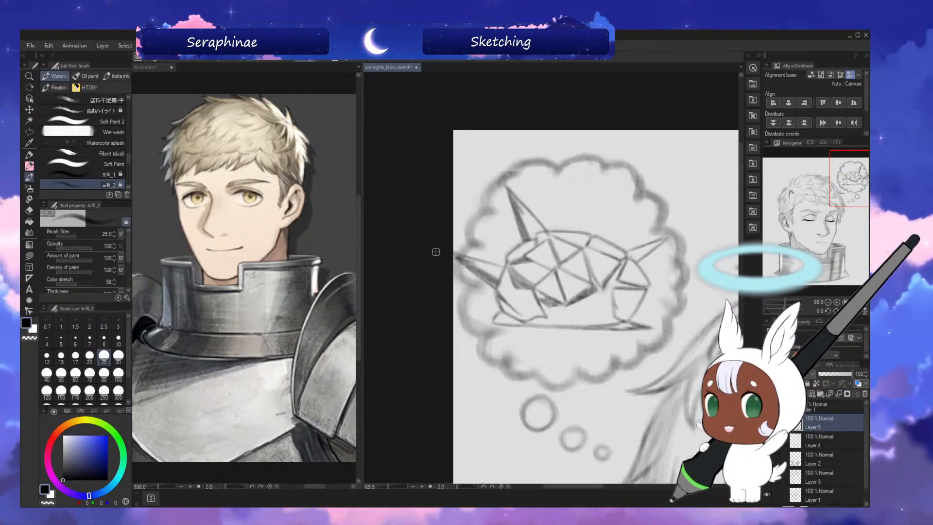
key(bracketright)
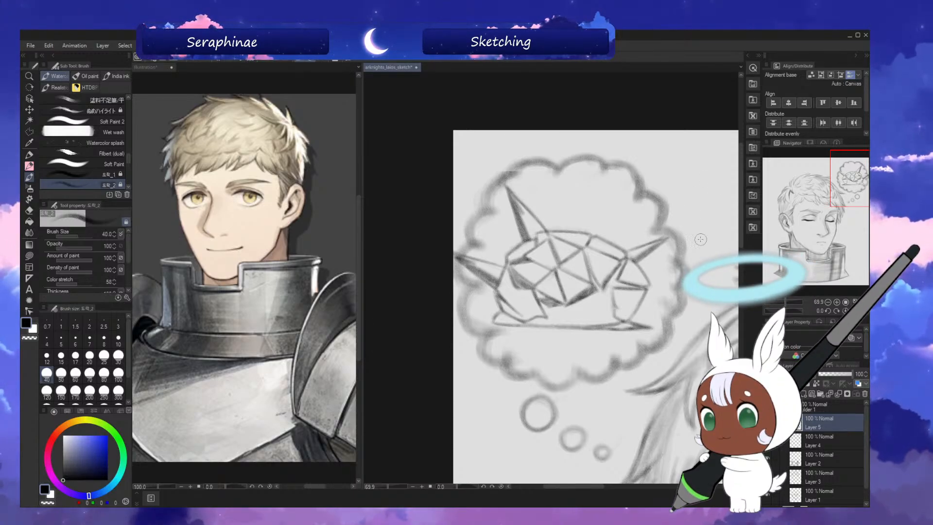
key(h)
key(h)
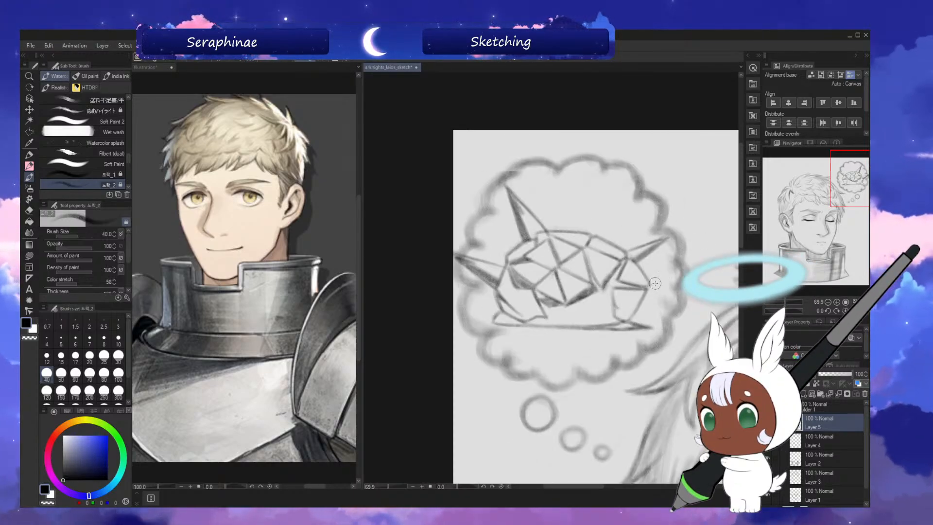
key(h)
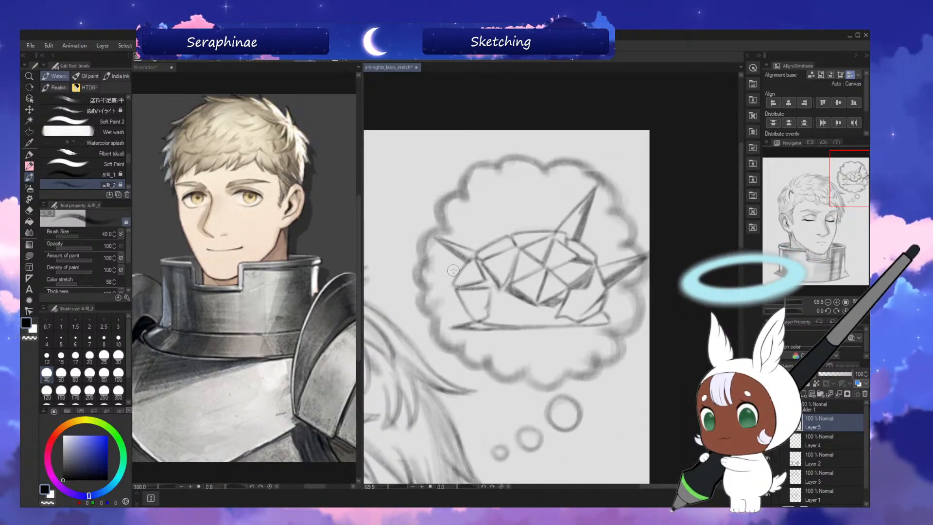
Draw a shaded horizontal spike on the dome's left end with brush size 30 on a rotated canvas, and toggle Layer 5's visibility to check it.
key(bracketleft)
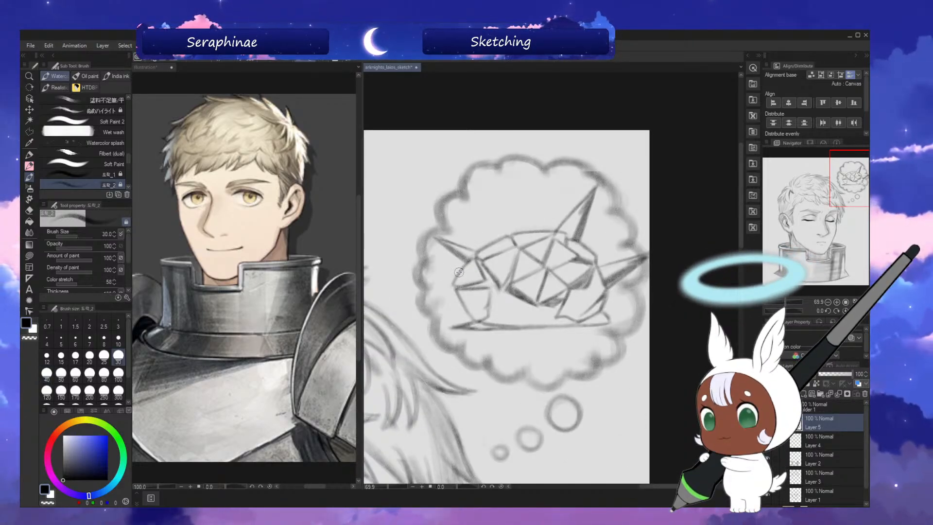
key(asciicircum)
key(asciicircum)
key(asciicircum)
key(asciicircum)
key(asciicircum)
key(asciicircum)
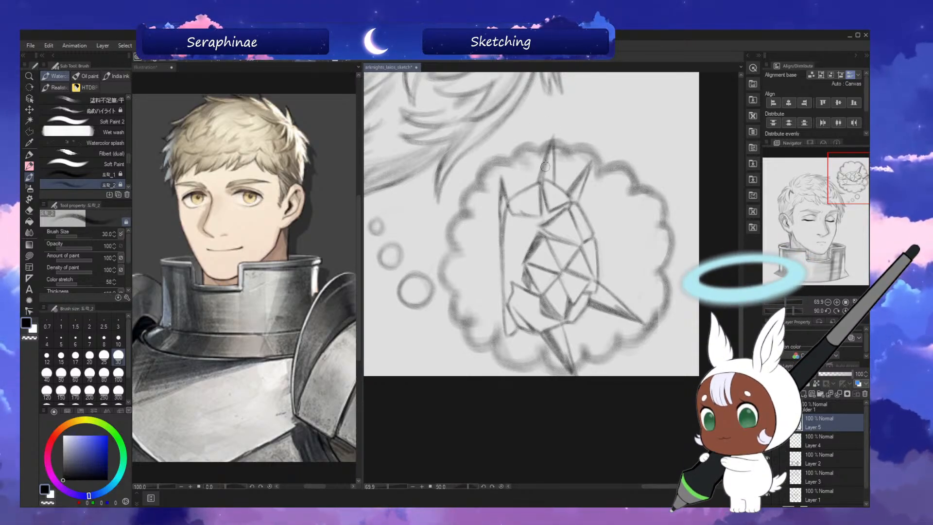
key(minus)
key(minus)
key(minus)
key(minus)
key(minus)
key(minus)
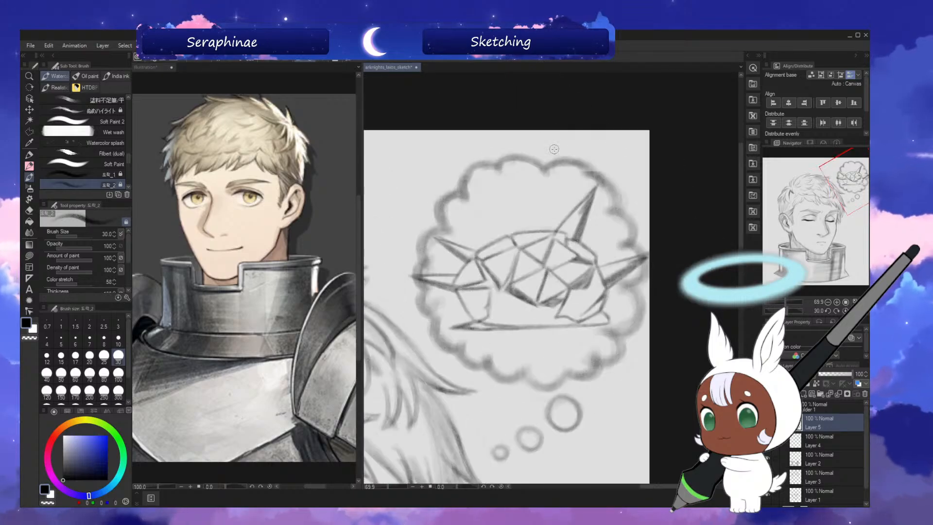
key(asciicircum)
key(minus)
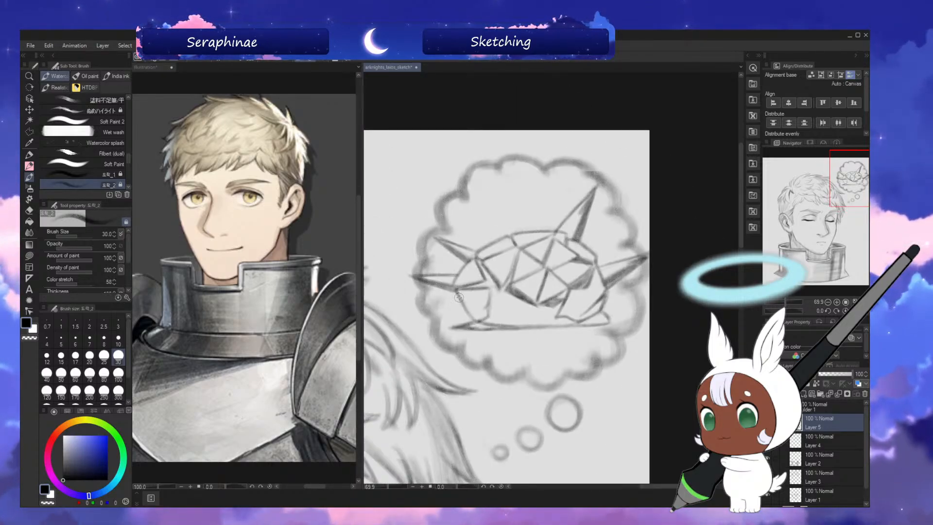
click(767, 422)
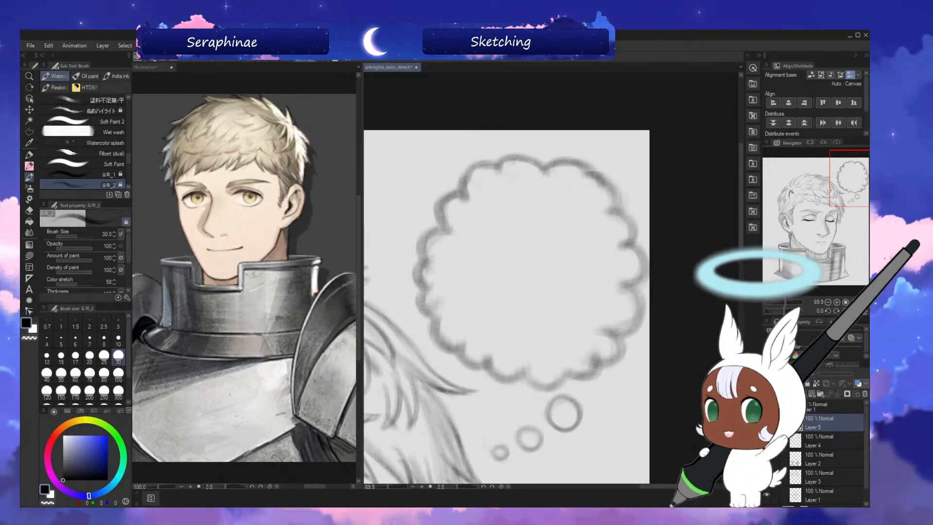
click(767, 423)
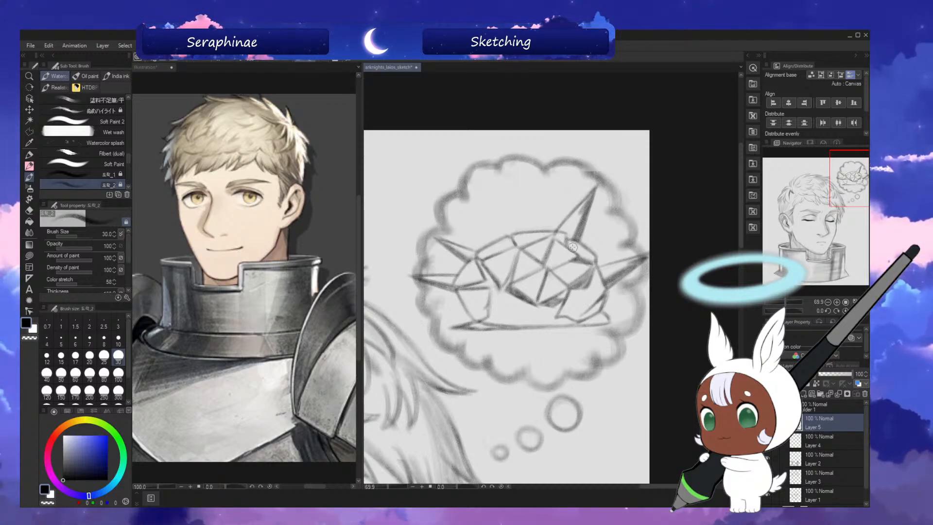
Shade the dome's left, central and lower-right facets with brush size 60 and check the result in a mirrored view.
key(bracketright)
key(bracketright)
key(bracketright)
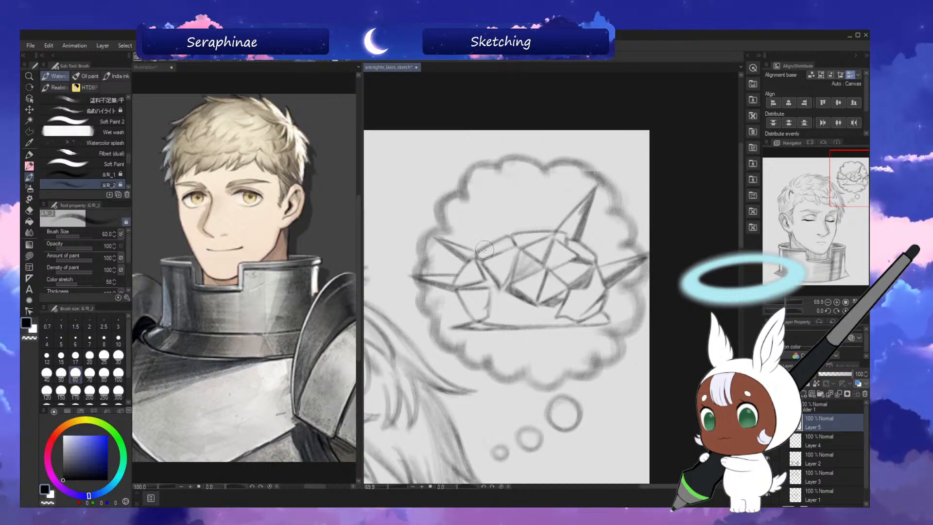
drag(508, 238, 479, 262)
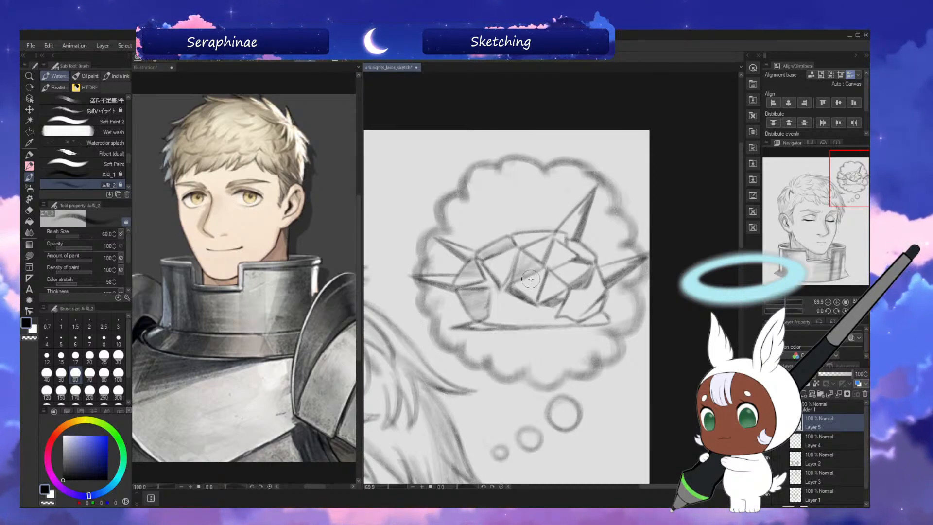
mouse_move(537, 271)
mouse_down()
mouse_move(524, 288)
mouse_move(543, 276)
mouse_move(540, 299)
mouse_move(548, 283)
mouse_move(551, 293)
mouse_up()
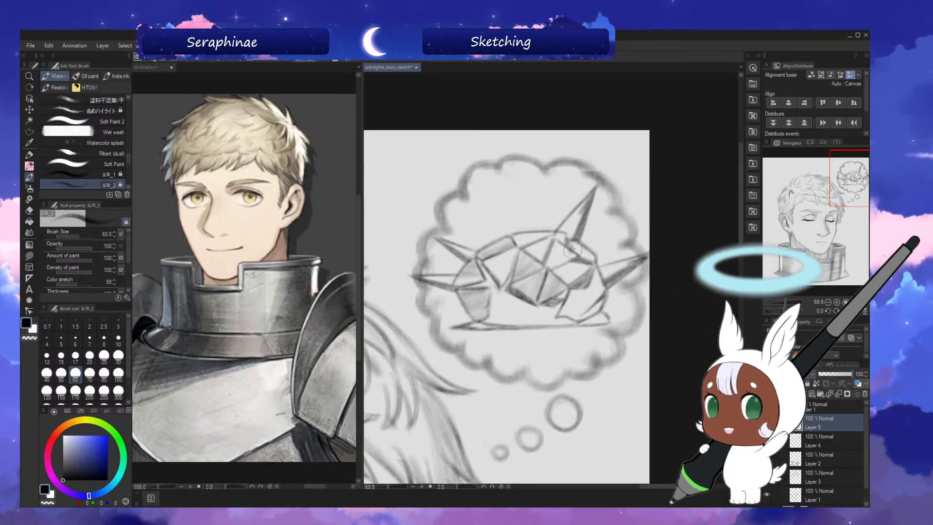
drag(569, 242, 577, 251)
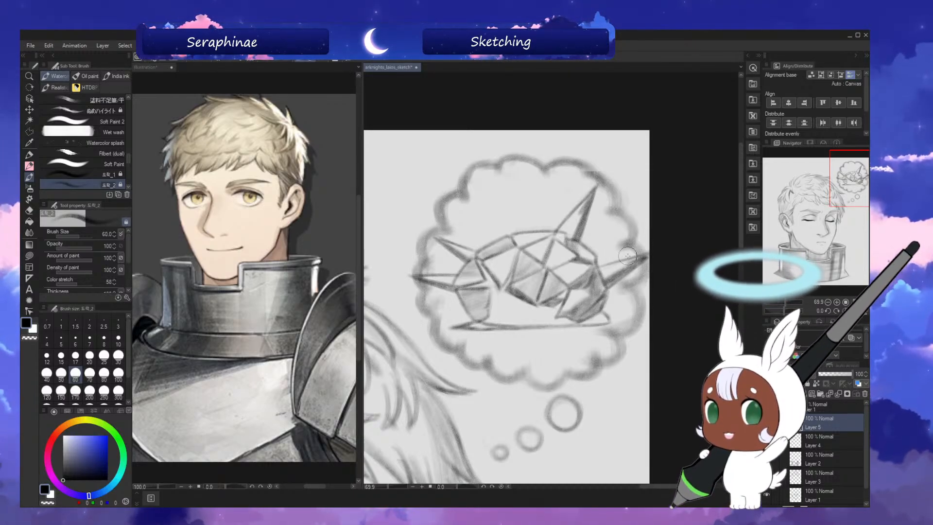
key(h)
key(h)
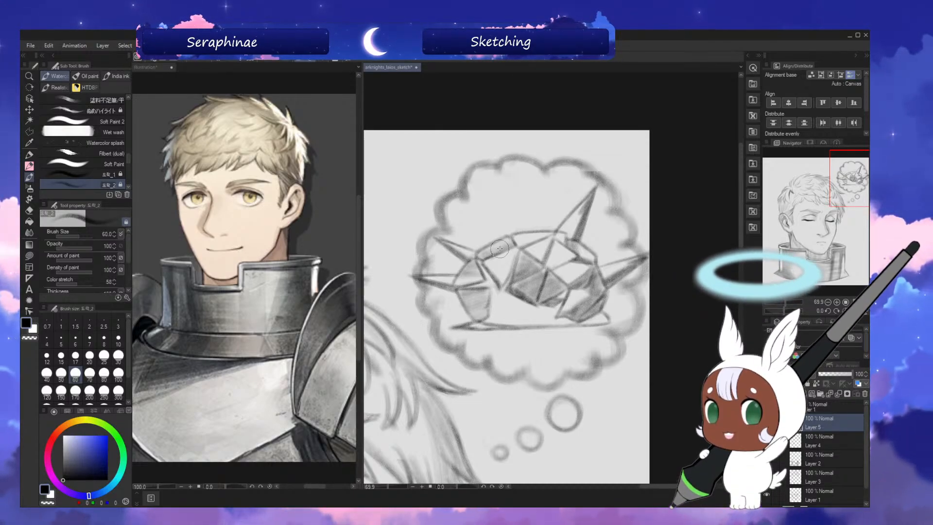
Undo the last stroke and lightly tone the remaining upper facets and the spikes with brush size 80.
key(ctrl+z)
key(bracketright)
key(bracketright)
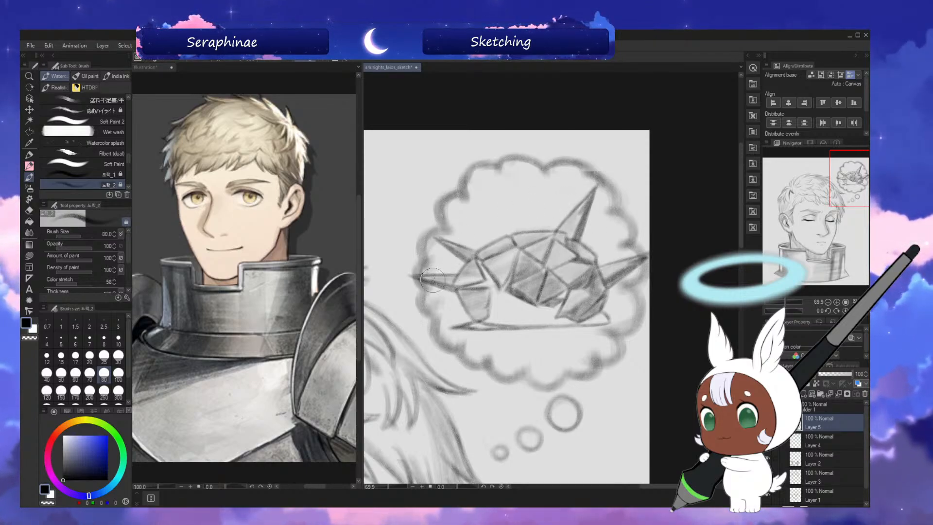
Switch to white and add highlights to the upper-right spike with brush size 25, checking the drawing in a mirrored view.
click(33, 329)
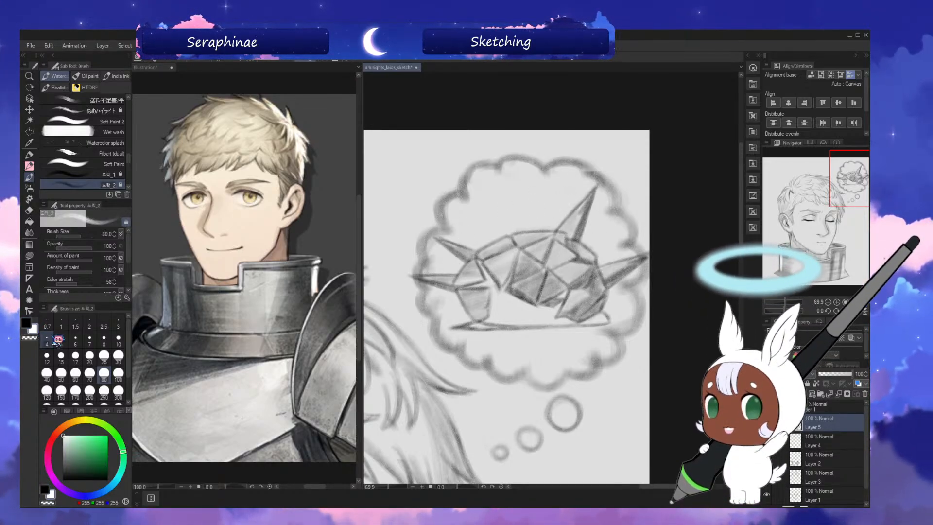
key(h)
key(bracketleft)
key(bracketleft)
key(bracketleft)
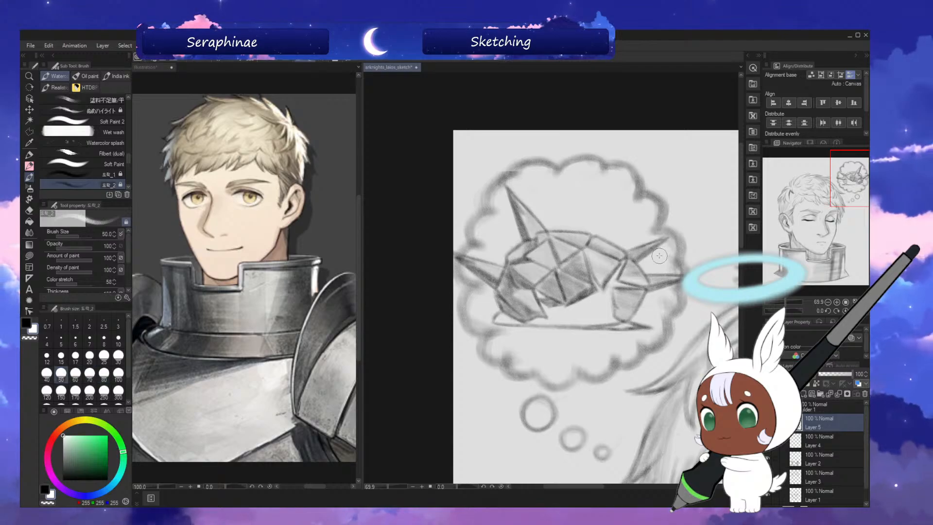
key(bracketleft)
key(bracketleft)
key(bracketleft)
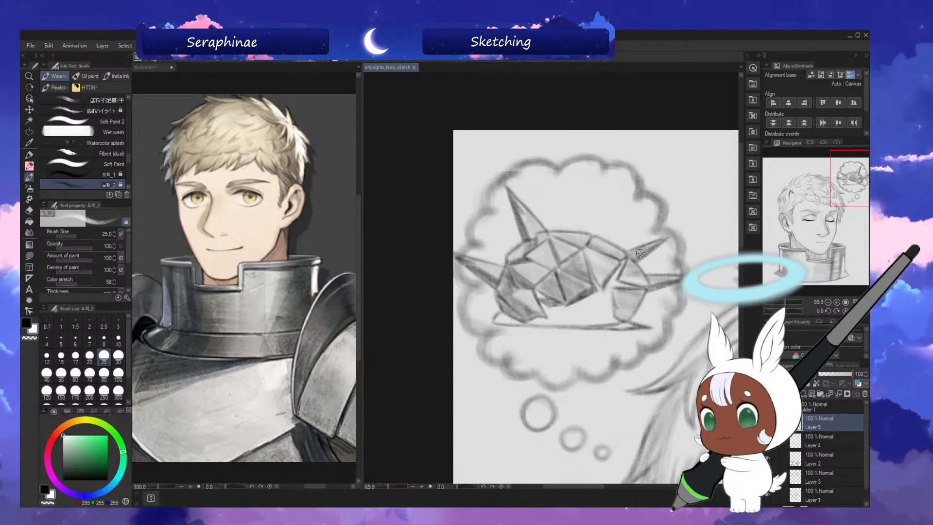
drag(741, 208, 741, 209)
key(h)
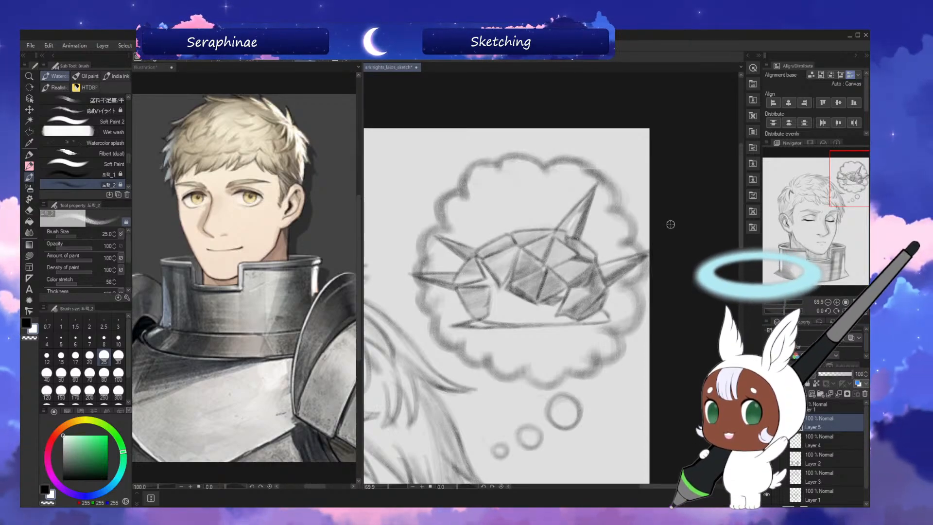
key(h)
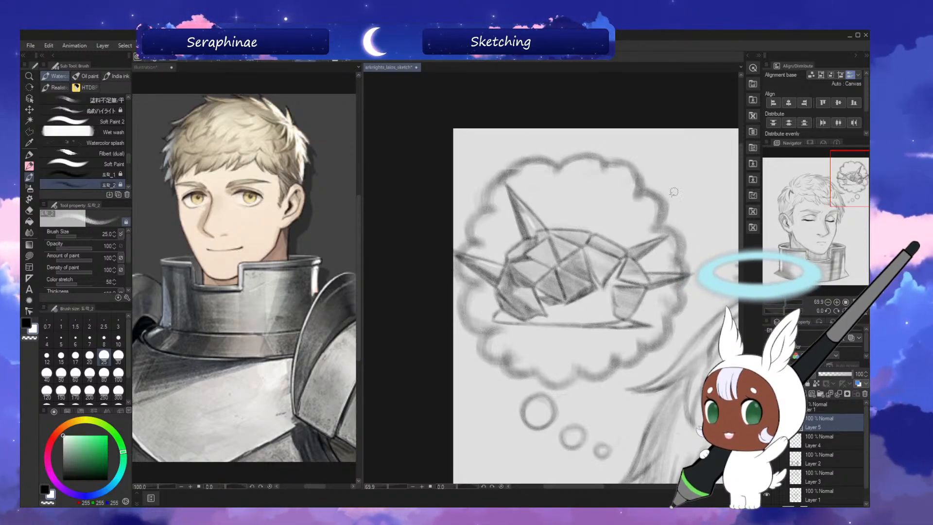
key(h)
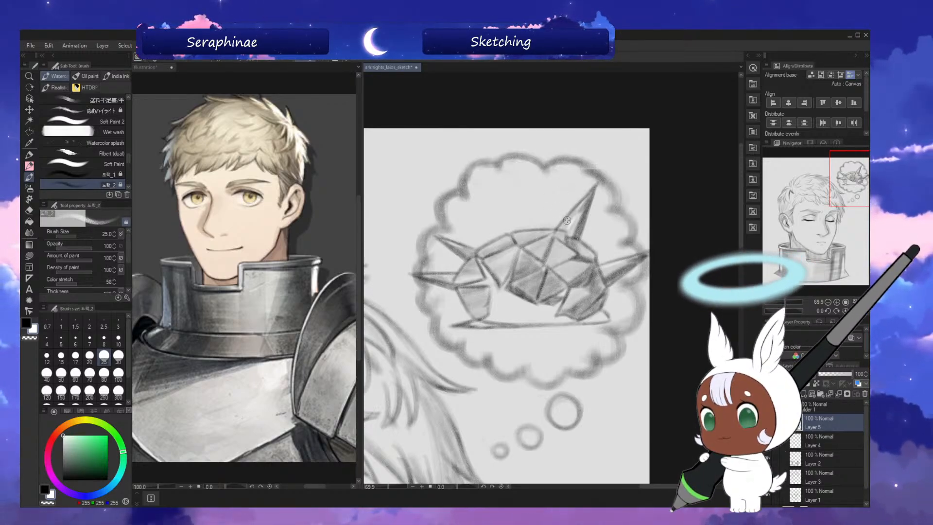
Brighten the upper facet below the upper-right spike in white with brush size 50.
key(bracketright)
key(bracketright)
key(bracketright)
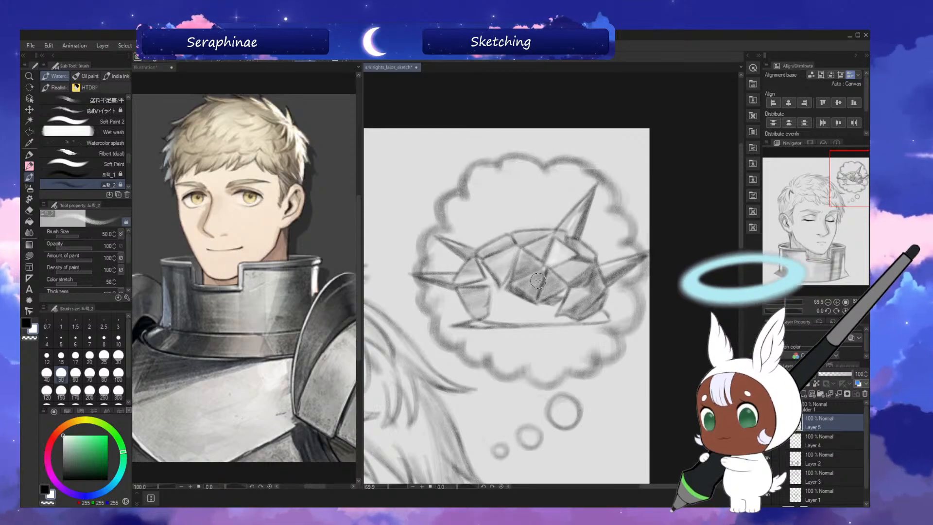
Refine the white highlights on the dome's left and upper facets using brush sizes 25, 30 and 50, and mirror the view.
key(bracketleft)
key(bracketleft)
key(bracketleft)
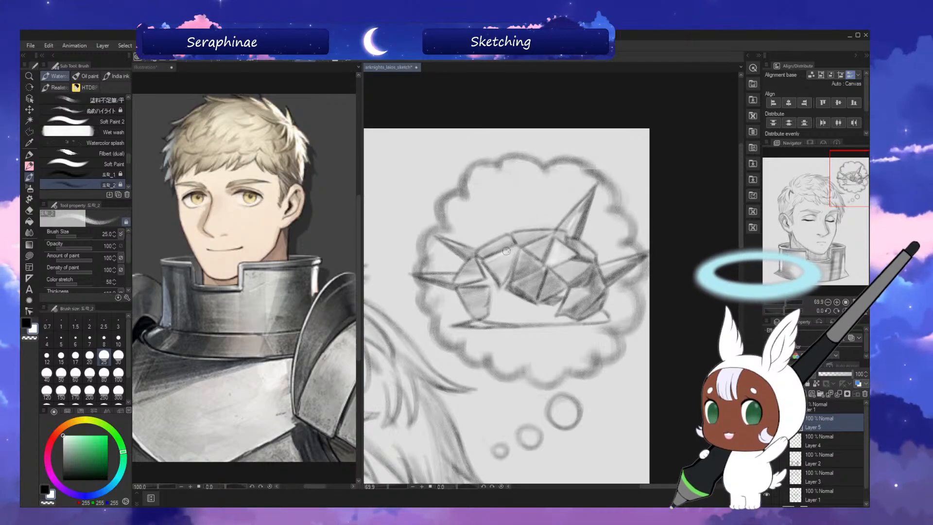
key(bracketright)
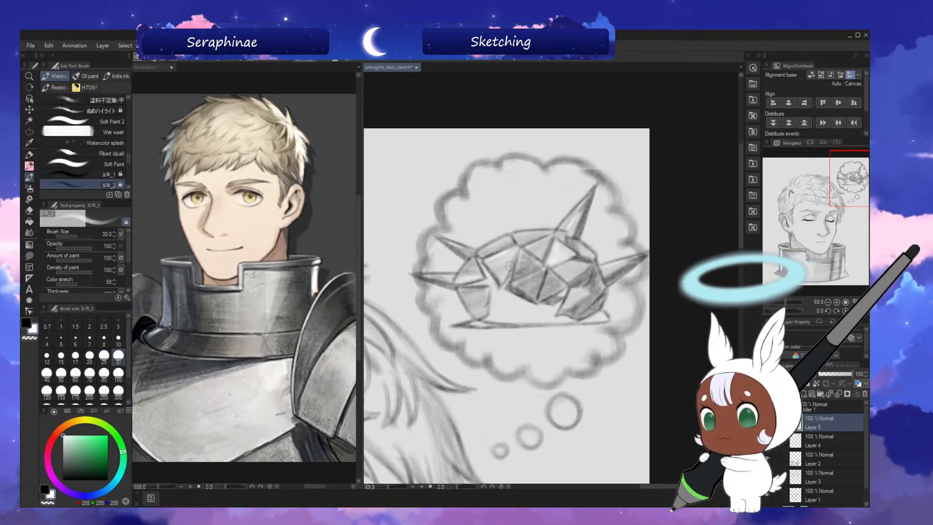
key(bracketright)
key(bracketright)
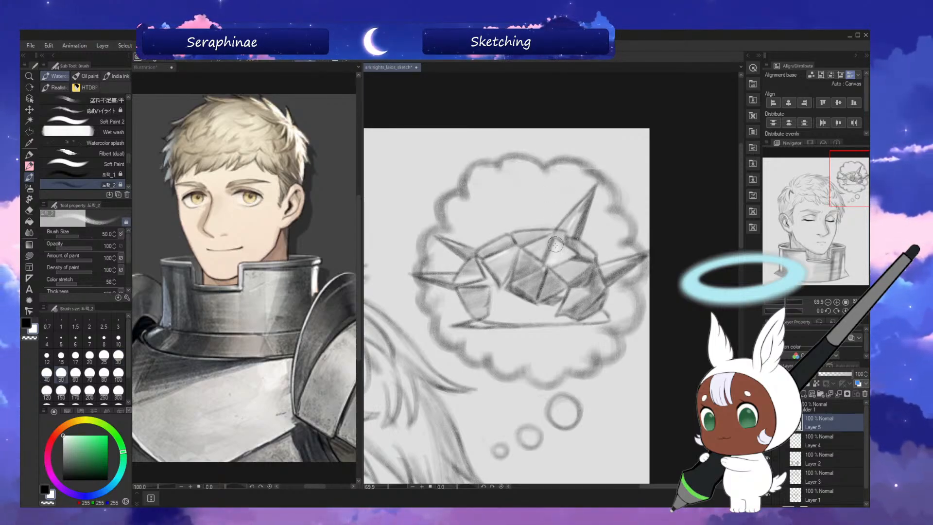
key(h)
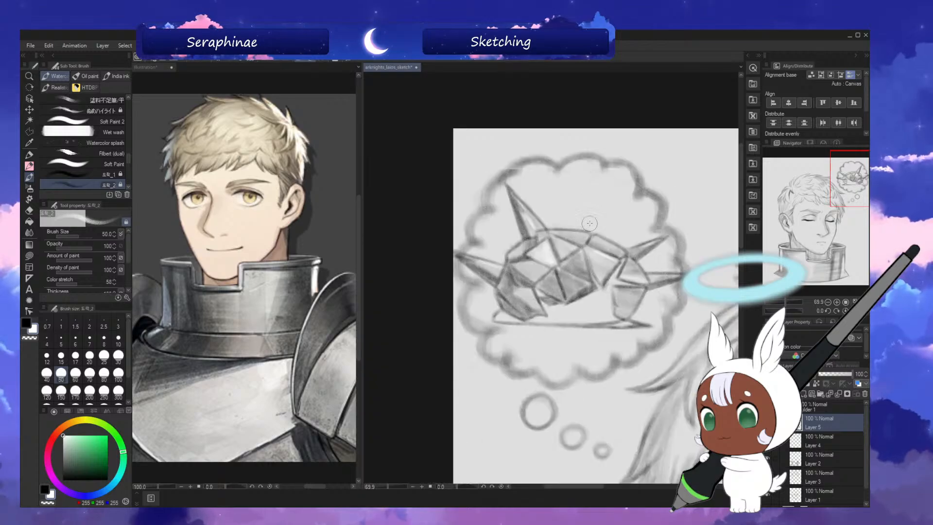
Turn off the mirrored view and apply a Scale/Rotate transform to the spiked dome in the thought bubble.
key(h)
key(ctrl+0)
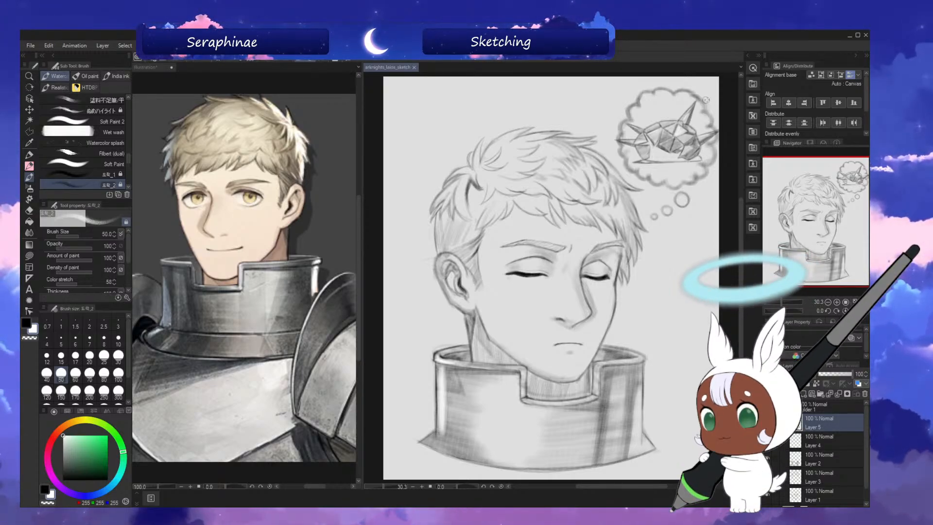
key(ctrl+t)
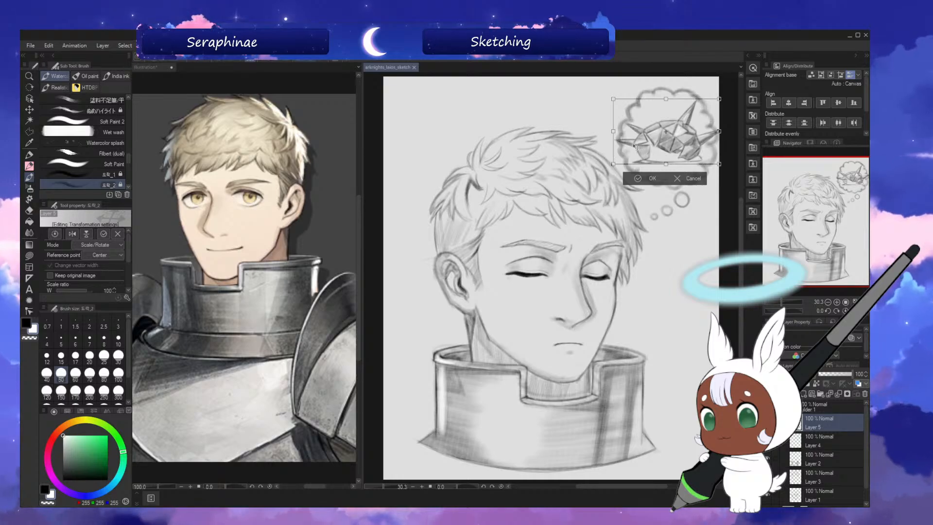
click(656, 180)
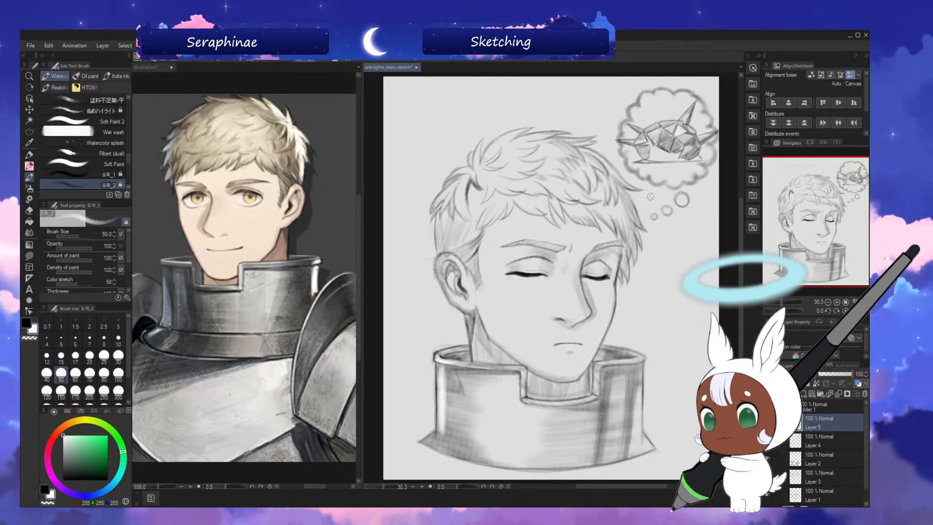
Add a new layer directly beneath the dome's Layer 5 and choose a saturated yellow (255, 241, 0) as the drawing colour.
click(828, 442)
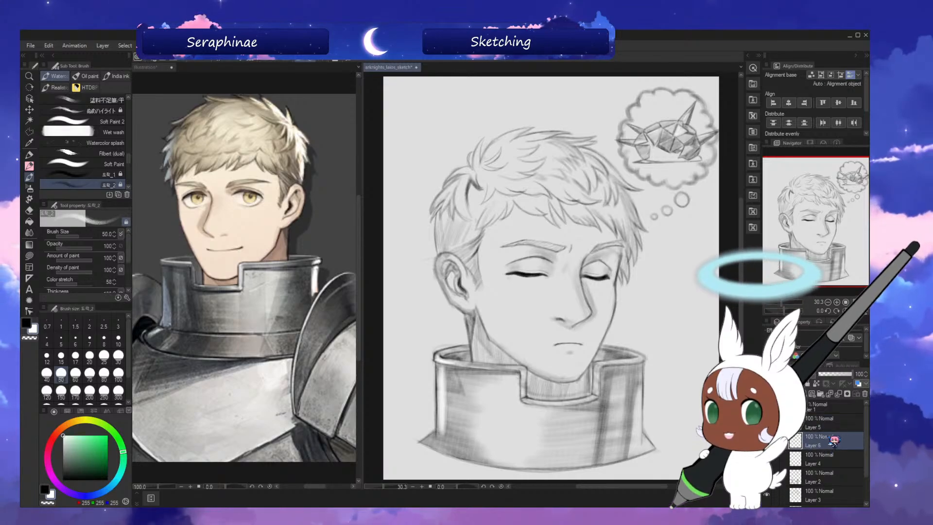
click(804, 394)
click(84, 420)
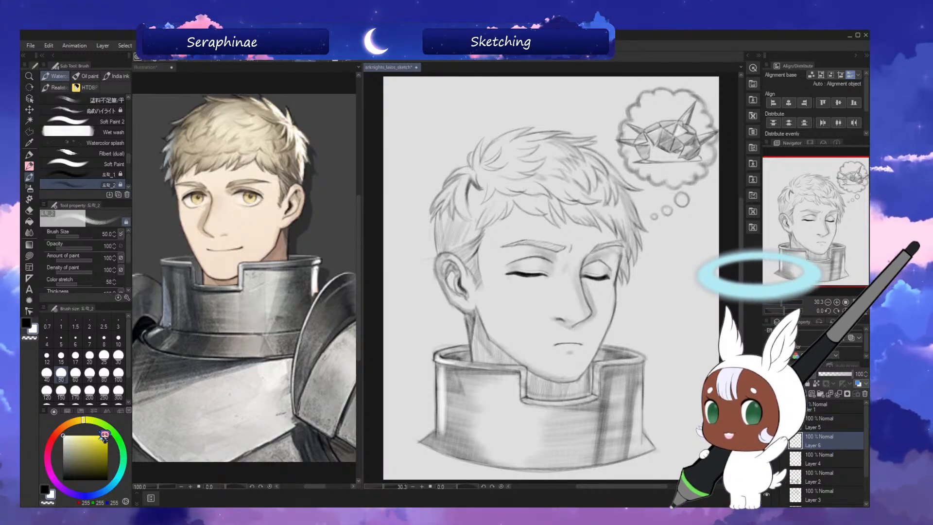
click(107, 436)
Paint the open area between the dome's lower facets and its base line in yellow with brush size 70.
key(ctrl+plus)
key(ctrl+plus)
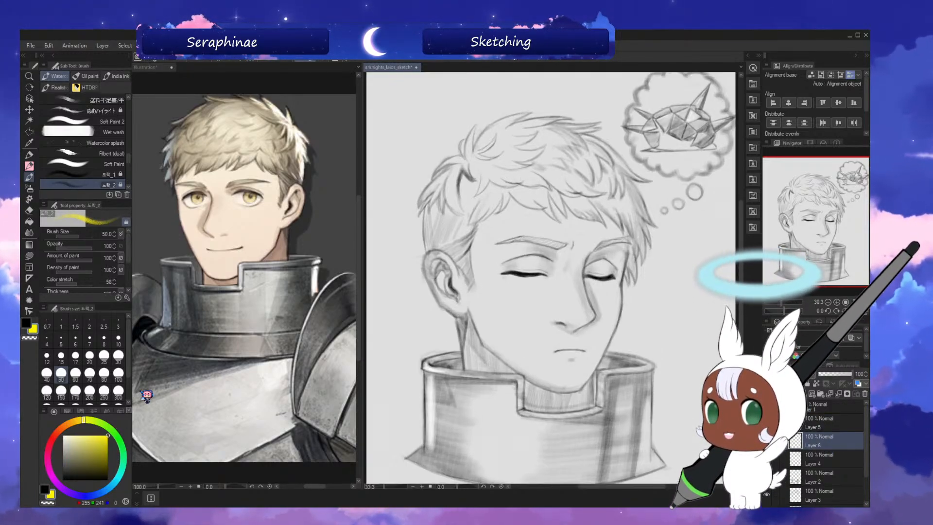
drag(625, 487, 657, 486)
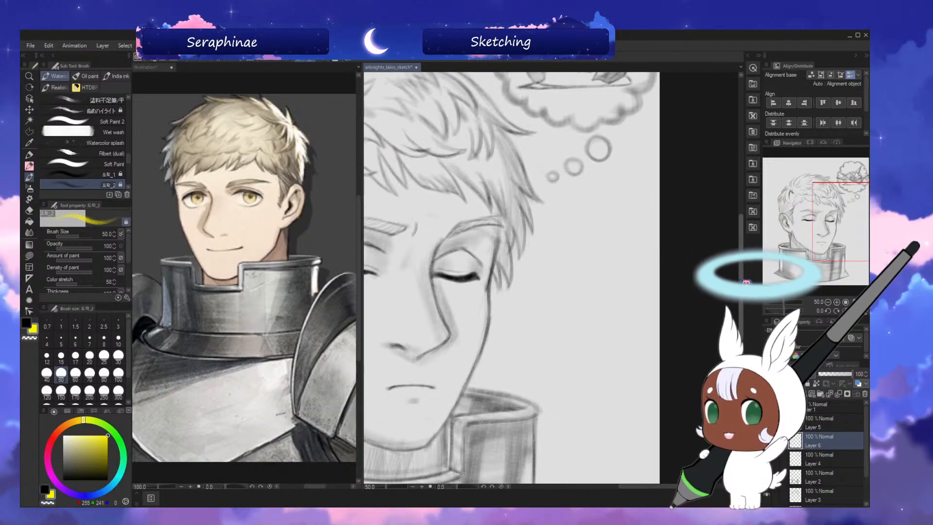
drag(741, 296, 741, 234)
key(ctrl+plus)
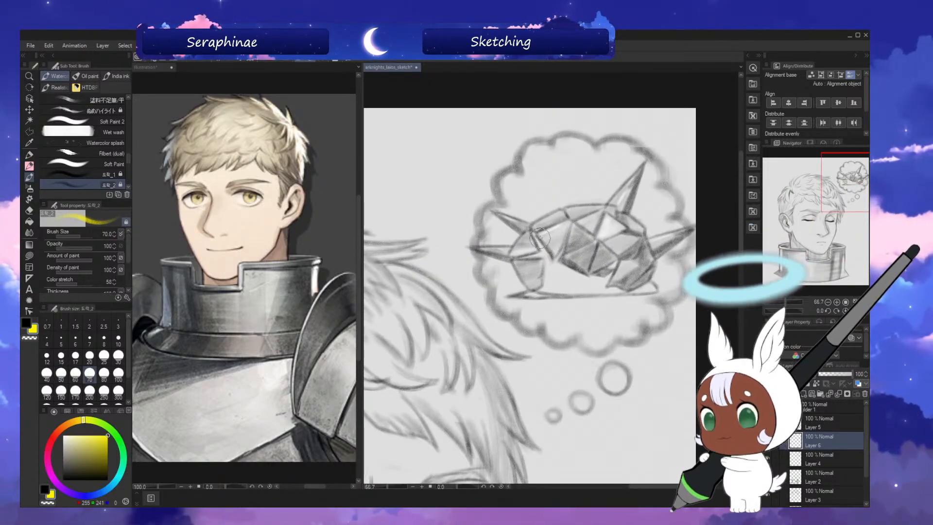
key(bracketright)
key(bracketright)
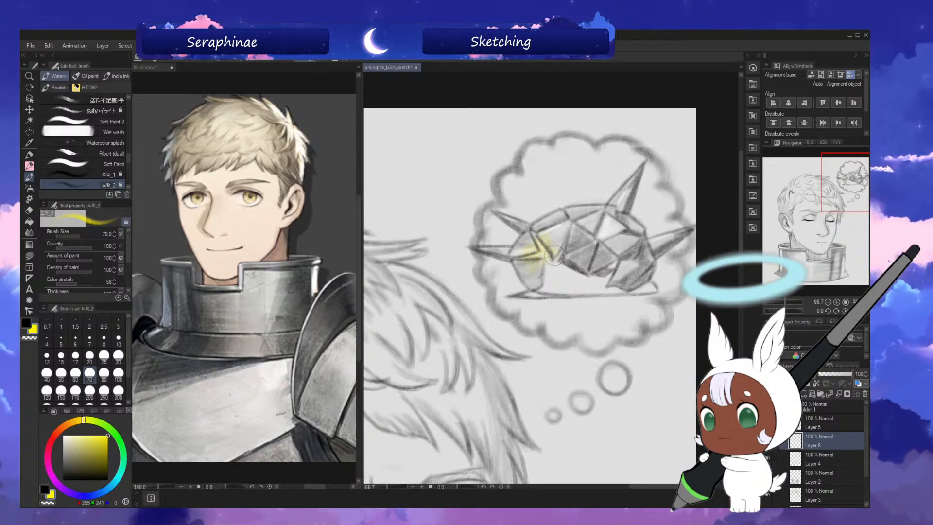
mouse_move(575, 265)
mouse_down()
mouse_move(558, 292)
mouse_move(606, 275)
mouse_move(595, 294)
mouse_move(637, 281)
mouse_up()
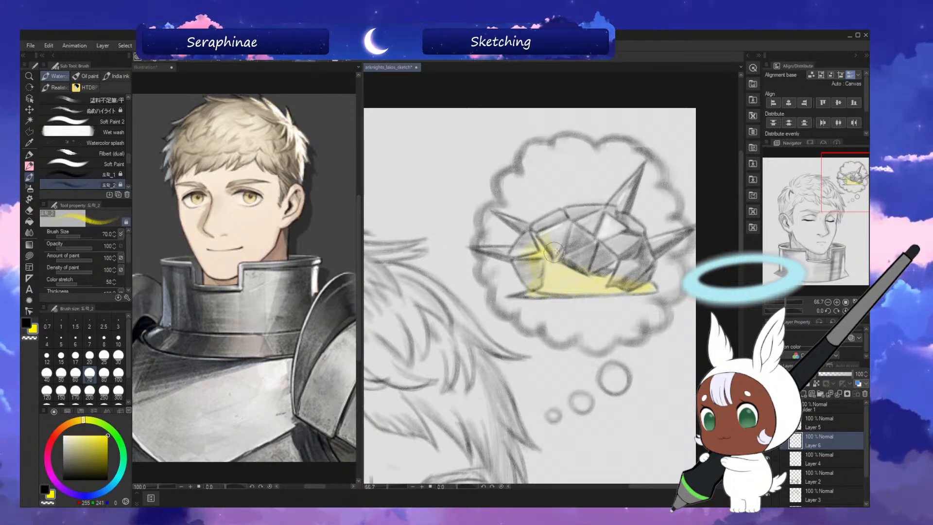
mouse_move(572, 267)
mouse_down()
mouse_move(551, 296)
mouse_move(601, 275)
mouse_move(585, 292)
mouse_move(621, 290)
mouse_up()
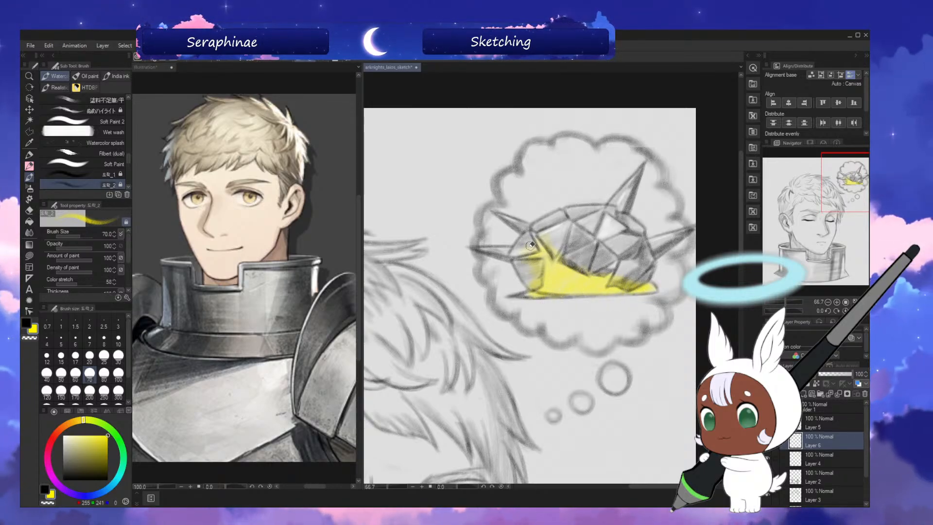
Refine the yellow area's edges and its narrow point between the dome's left facets using brush size 40.
drag(544, 235, 551, 241)
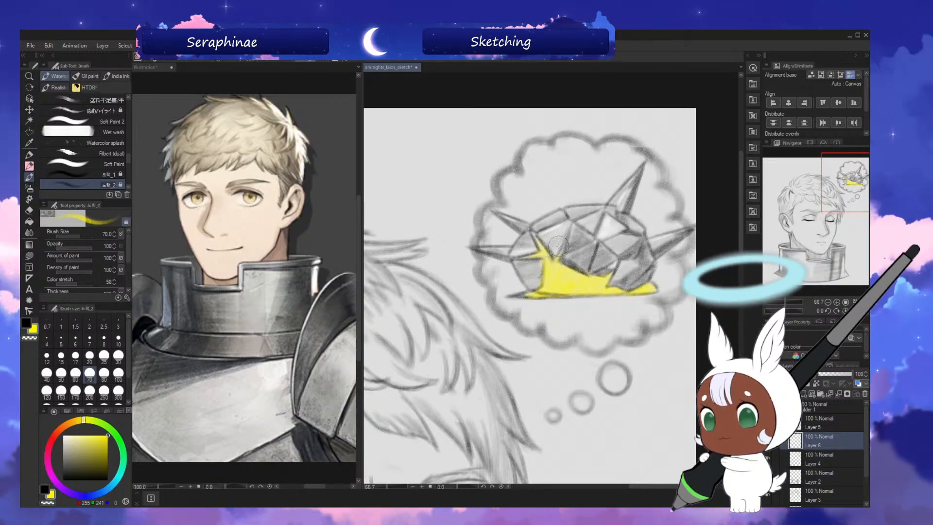
key(bracketleft)
key(bracketleft)
key(bracketleft)
drag(533, 233, 542, 250)
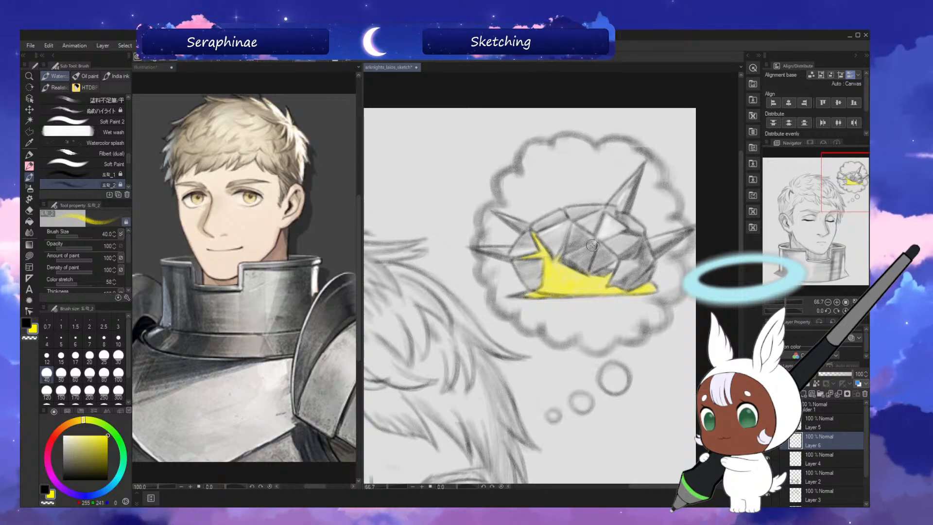
Lock the yellow layer's transparent pixels and tint the yellow area under the dome with orange (255, 150, 0) at brush size 60.
key(bracketright)
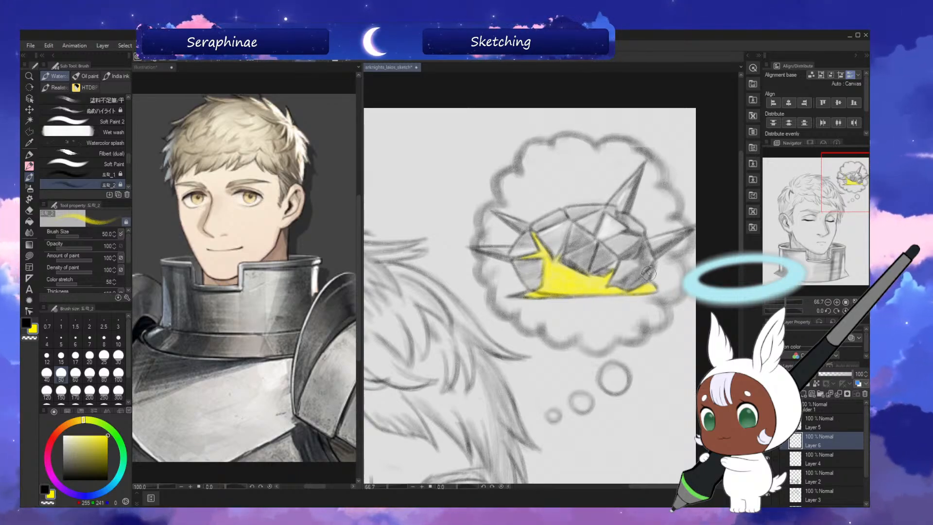
click(817, 384)
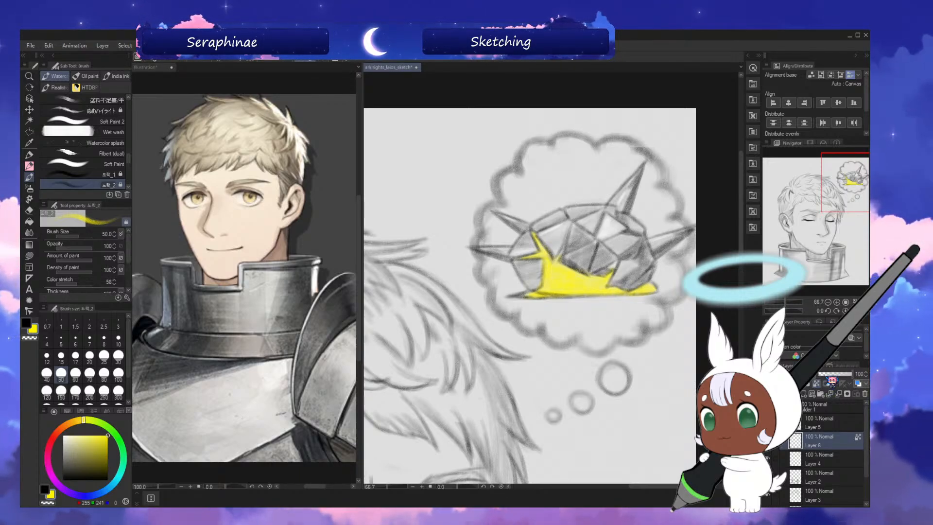
click(62, 429)
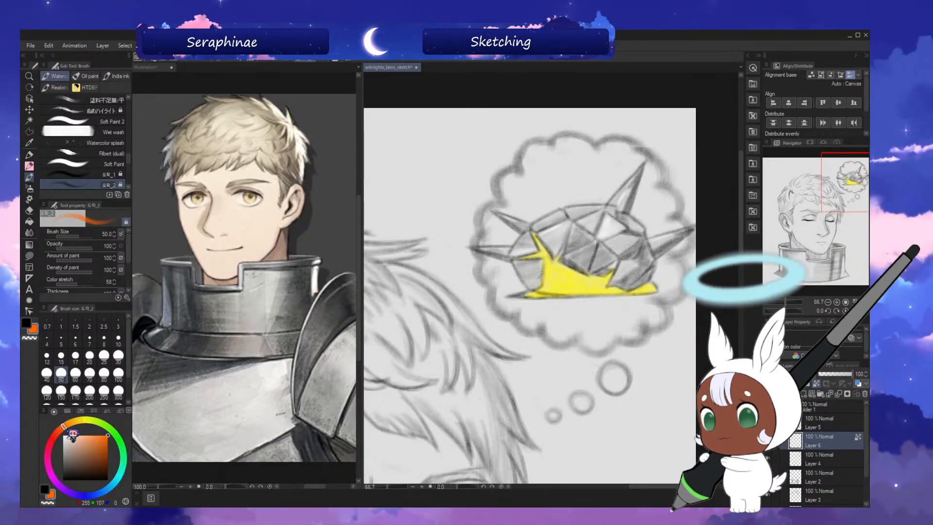
click(70, 423)
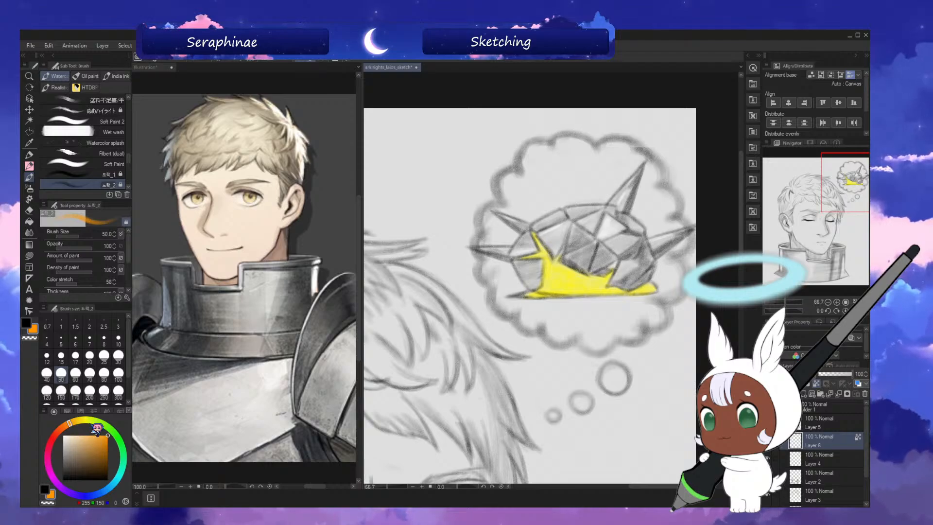
click(76, 374)
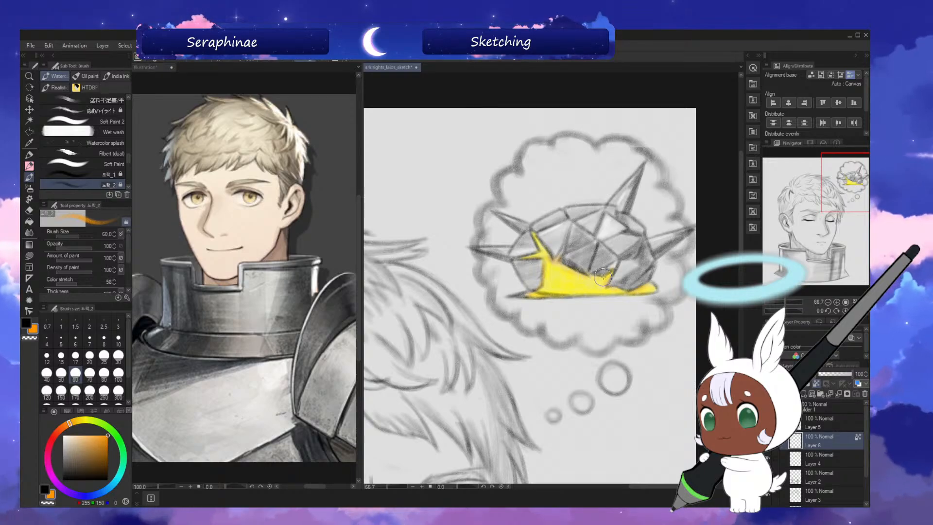
Fit the whole drawing in view, save the file, and switch the drawing colour to black.
key(ctrl+0)
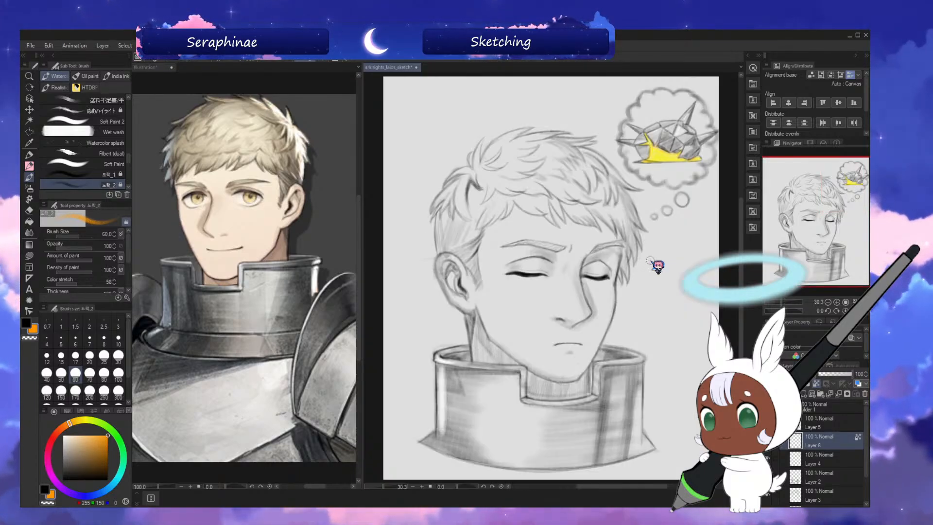
key(ctrl+s)
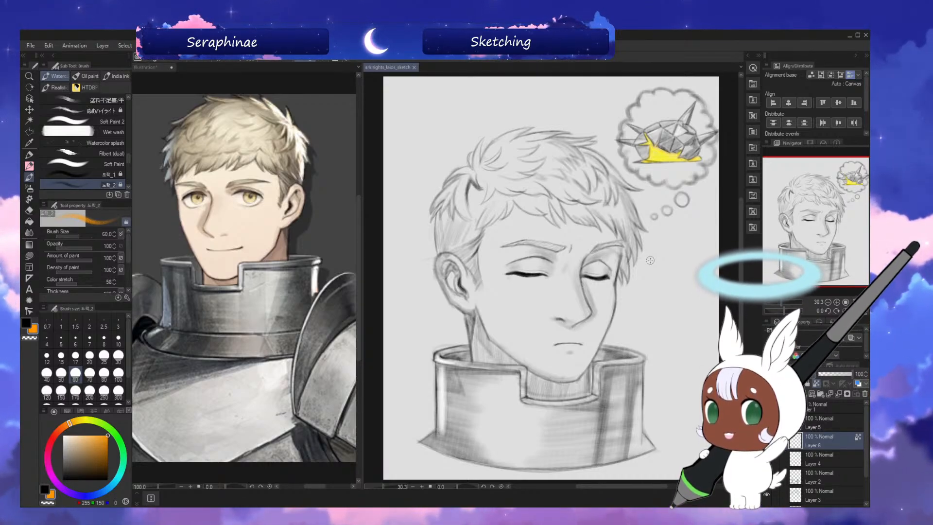
click(27, 322)
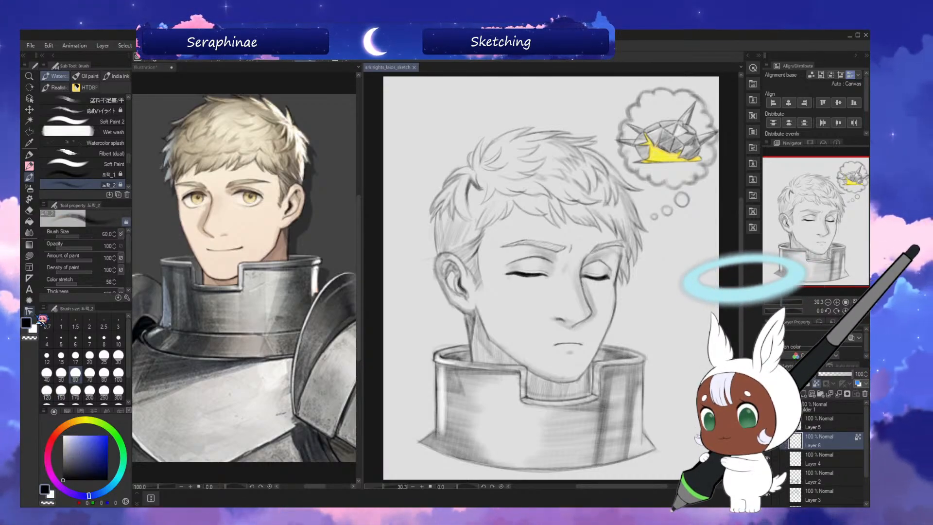